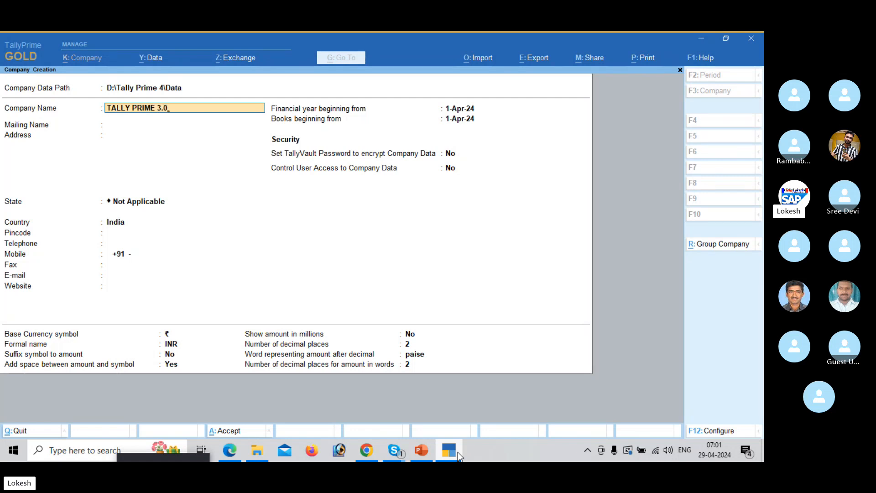
Step: Create the company TALLY PRIME 3.0 with the same mailing name and Andhra Pradesh as its state
key(Return)
key(Return)
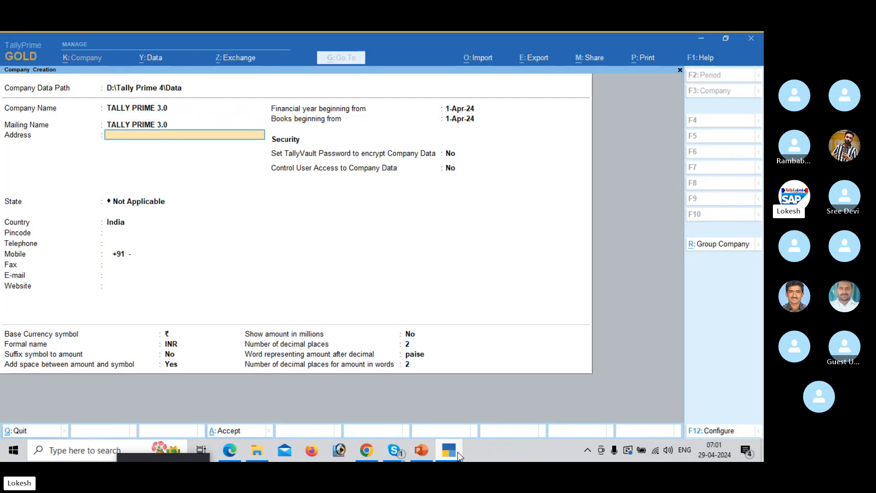
key(Return)
key(Down)
key(Down)
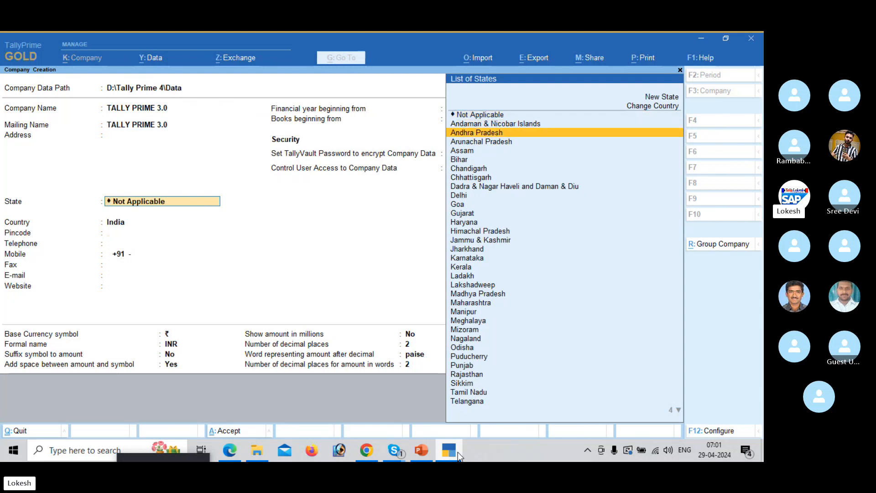
key(Return)
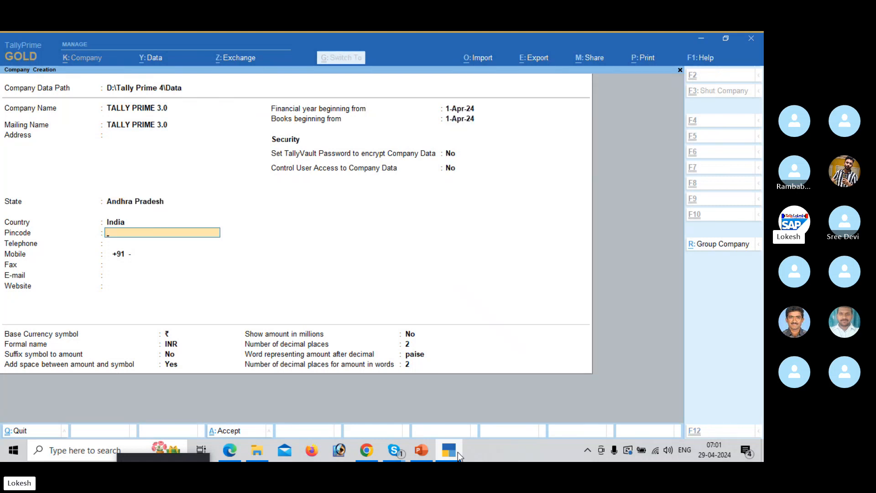
key(ctrl+a)
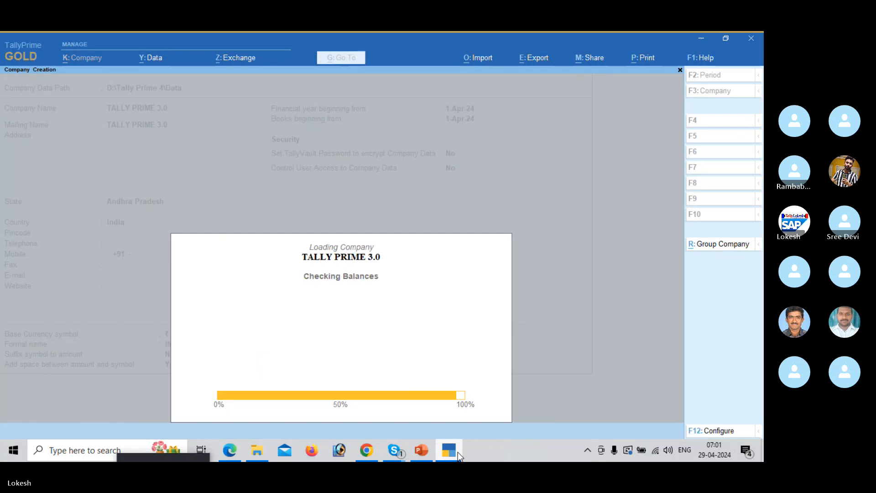
Step: Disable bill-wise entry in the new company's accounting features
key(Return)
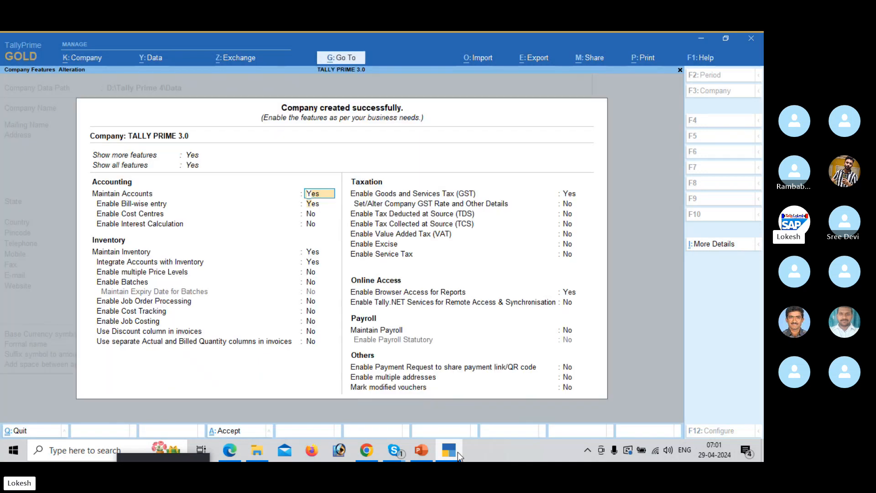
text(N)
key(Return)
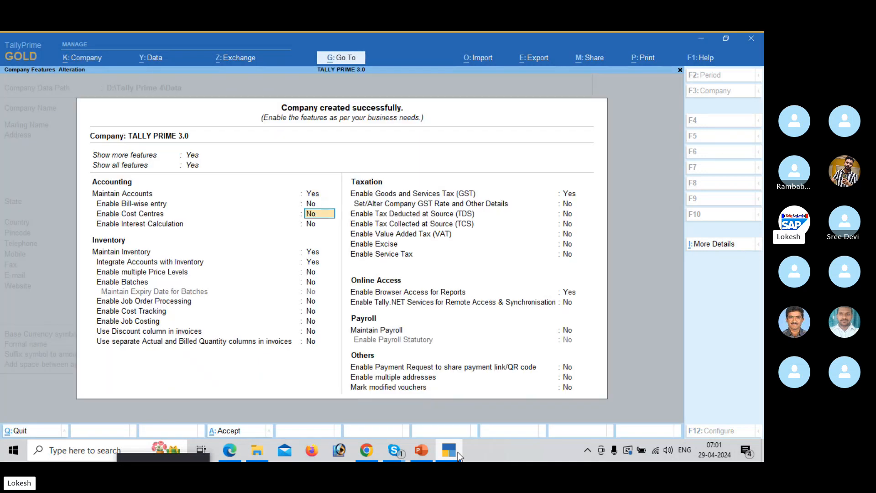
key(Return)
key(Return)
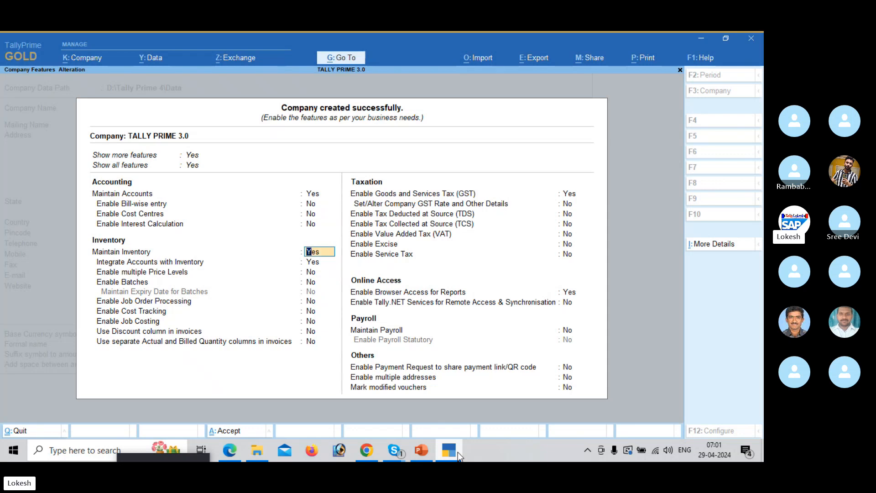
Step: Go through the inventory features and open the GST registration details with Goods and Services Tax enabled
key(Return)
key(Return)
key(Return)
key(Return)
key(Return)
key(Return)
key(Return)
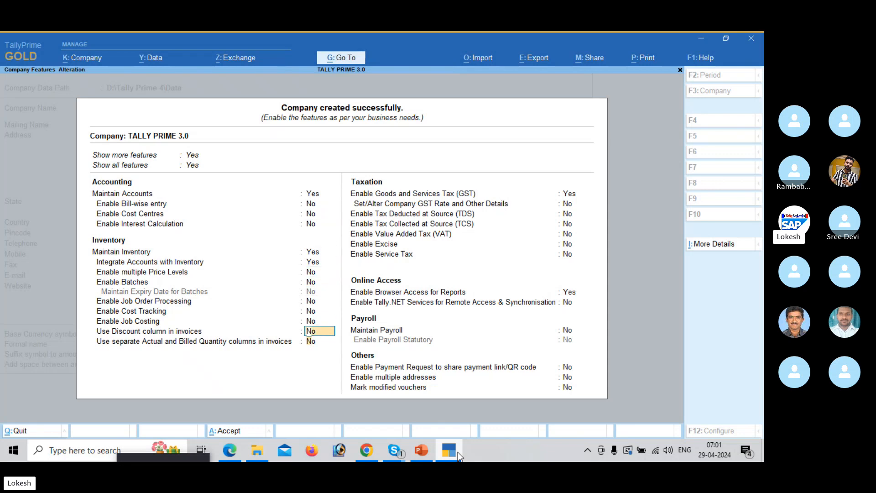
key(Return)
key(Return)
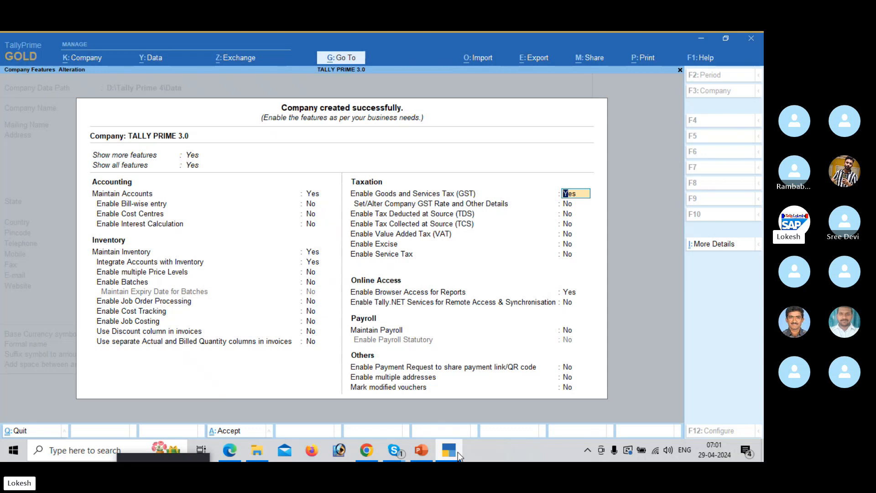
key(Return)
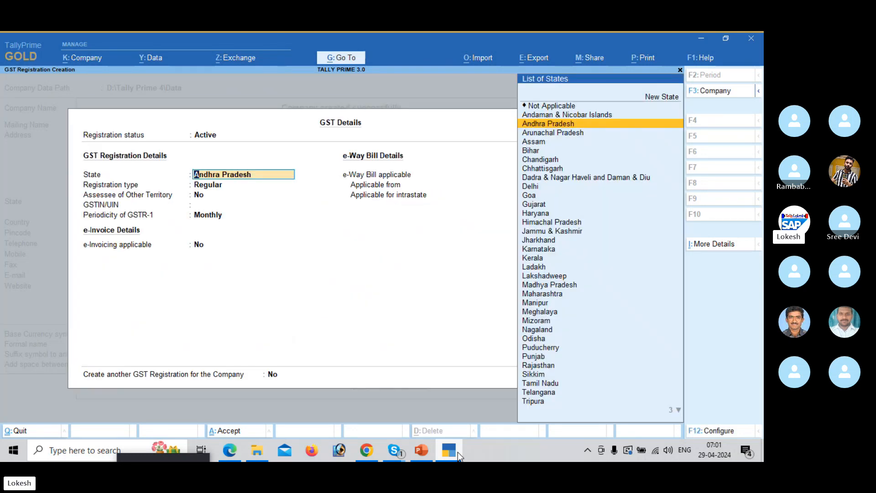
Step: Set the GST registration to Andhra Pradesh with the Regular type and enter the company's GSTIN
key(Return)
key(Return)
key(Return)
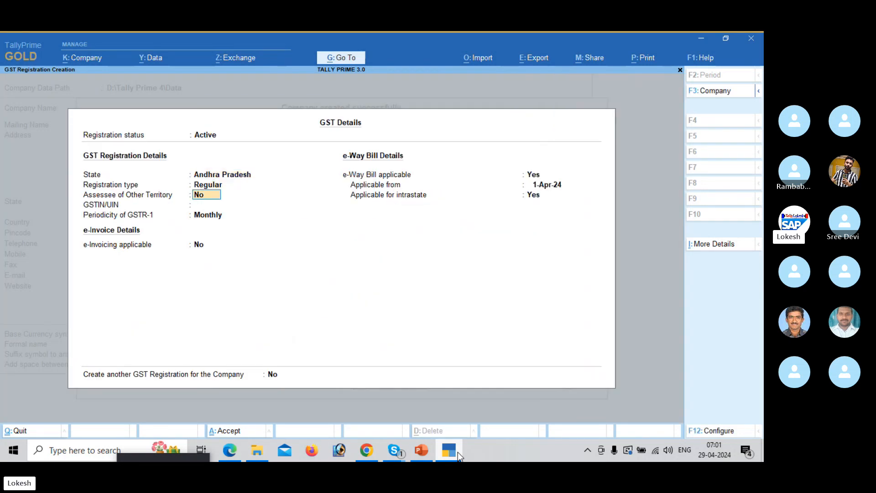
text(37)
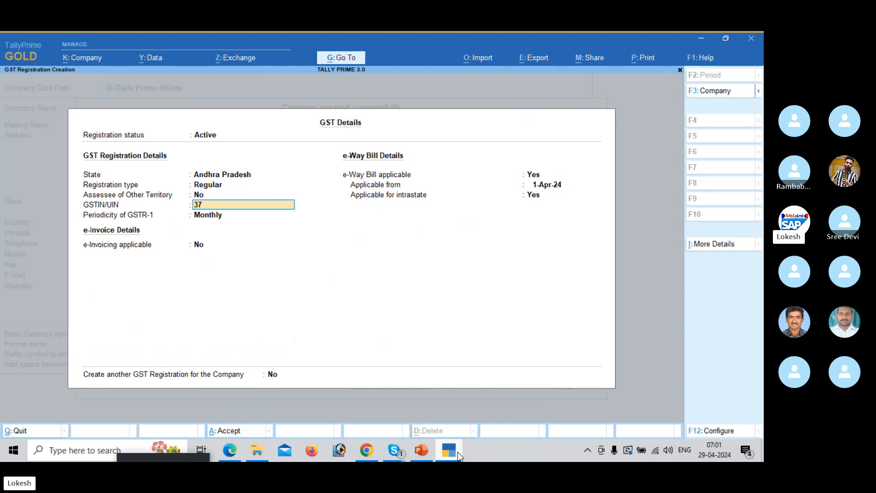
text(AAAAA1478A4Z8)
key(Return)
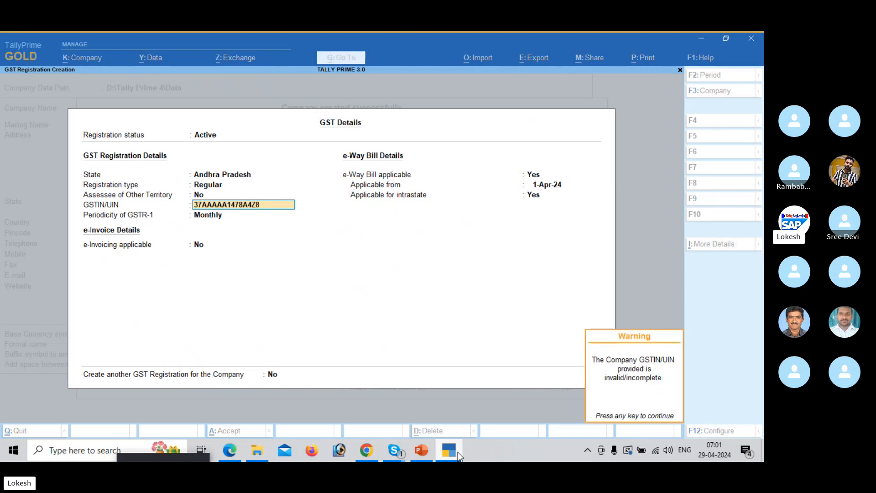
Step: Complete the Andhra Pradesh registration with monthly GSTR-1 and e-Way Bill from 1-Apr-24, and save it with another registration requested
key(Return)
key(Return)
key(Return)
key(Return)
key(Return)
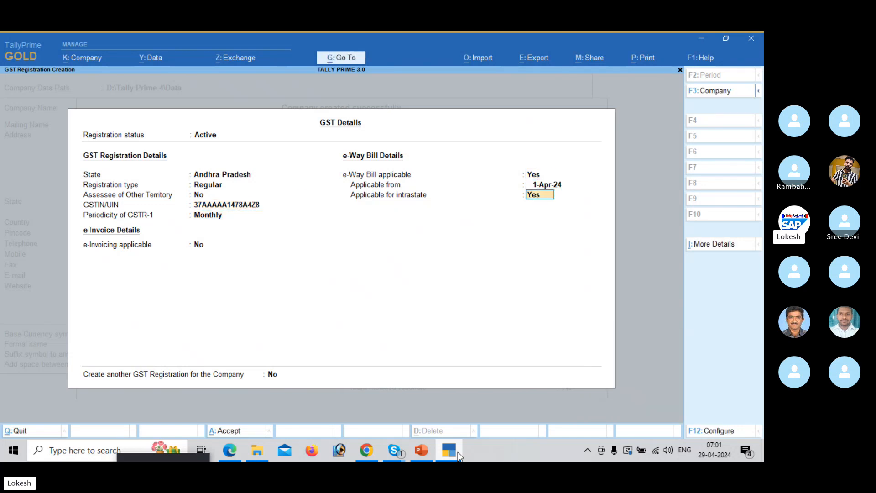
key(Return)
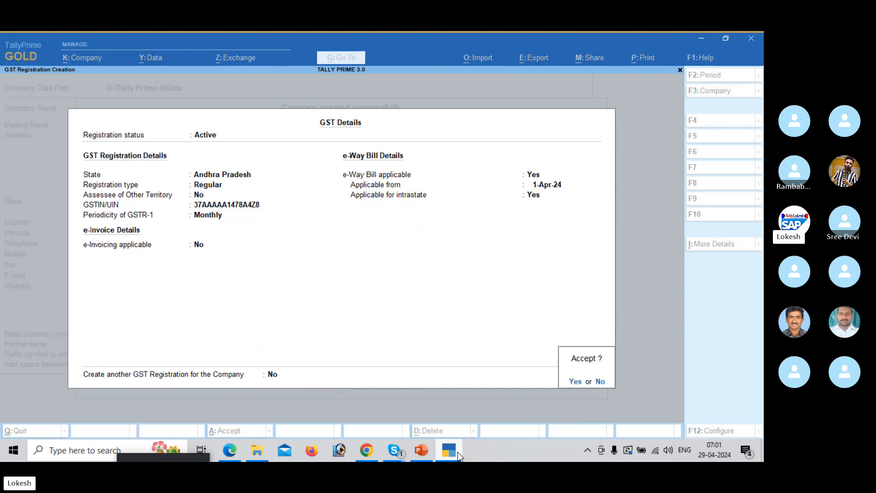
key(Escape)
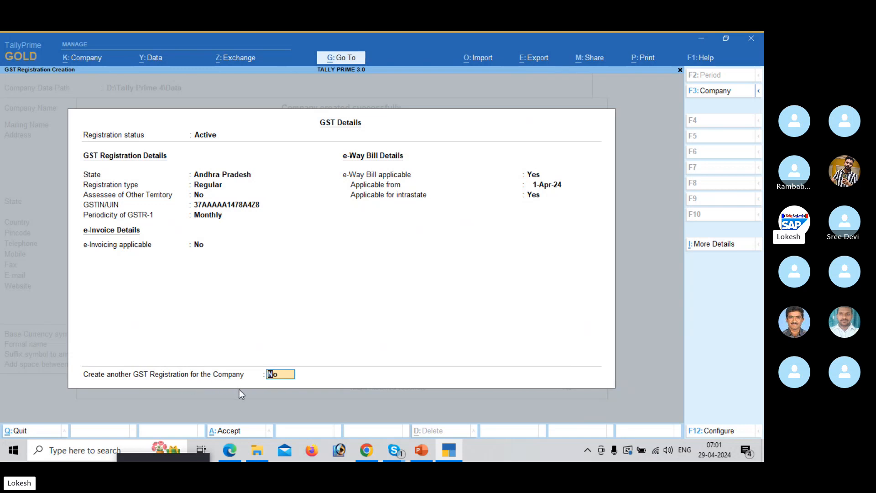
text(Y)
key(Return)
key(Return)
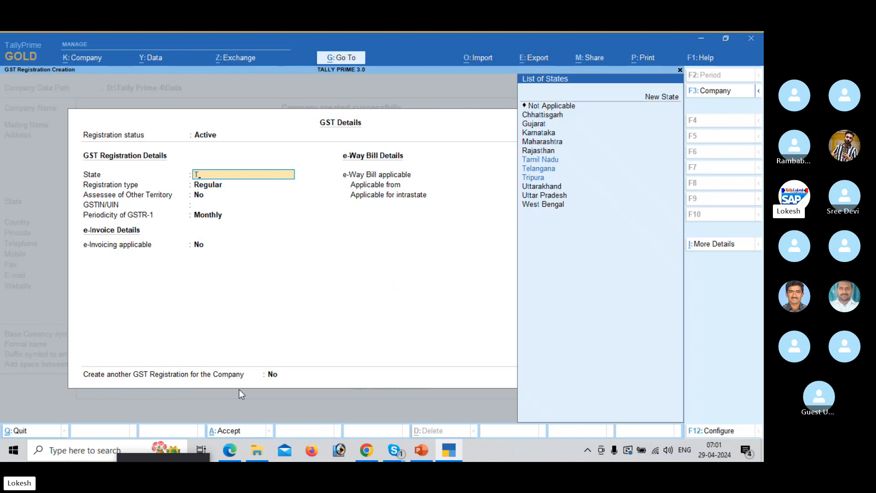
Step: Set the second GST registration to Telangana with the Regular type and enter its GSTIN
text(TE)
key(Return)
key(Return)
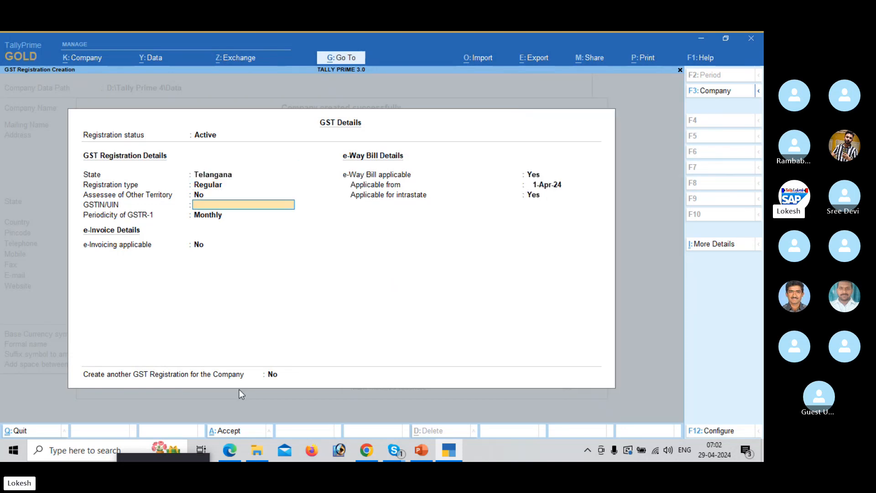
text(36AAAAA1478A1Z5)
key(Return)
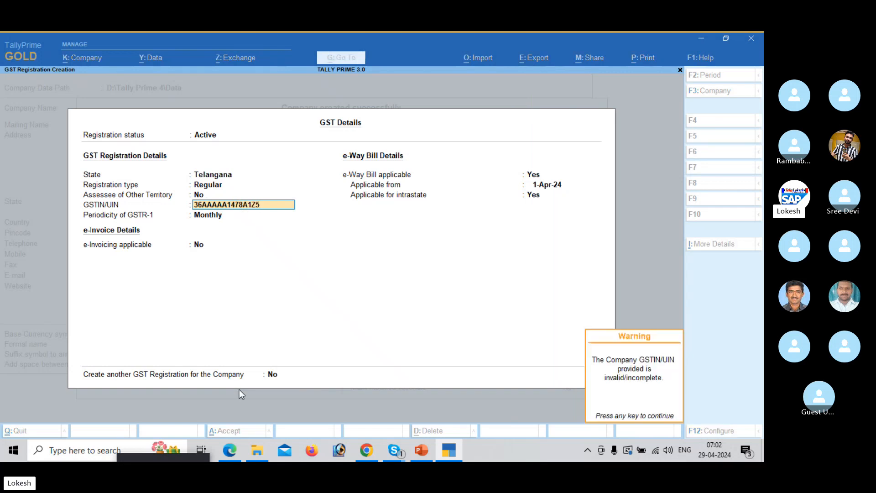
Step: Complete the Telangana registration with monthly GSTR-1 and e-Way Bill from 1-Apr-24, and save it with another registration requested
key(Return)
key(Return)
key(Return)
key(Return)
key(Return)
key(Return)
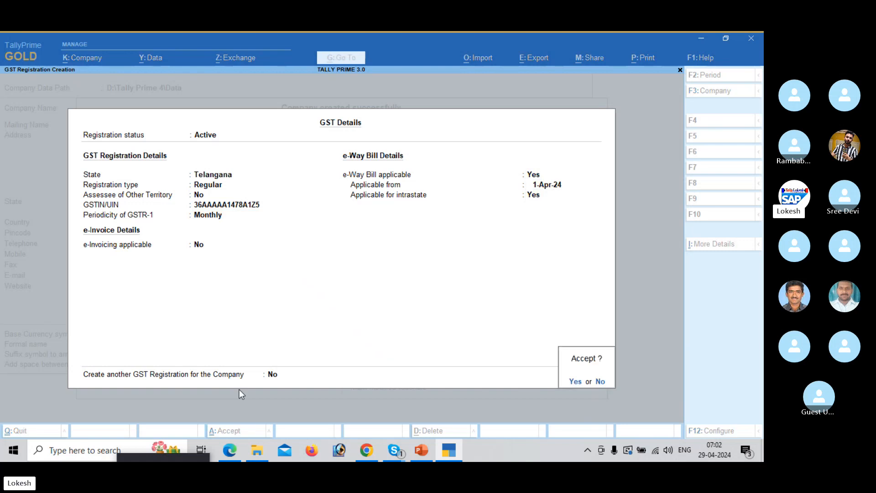
text(n)
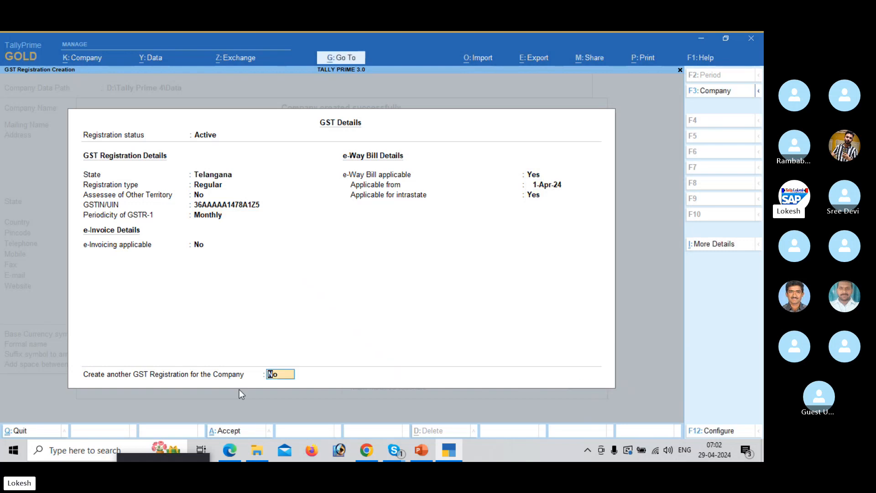
text(y)
key(Return)
key(y)
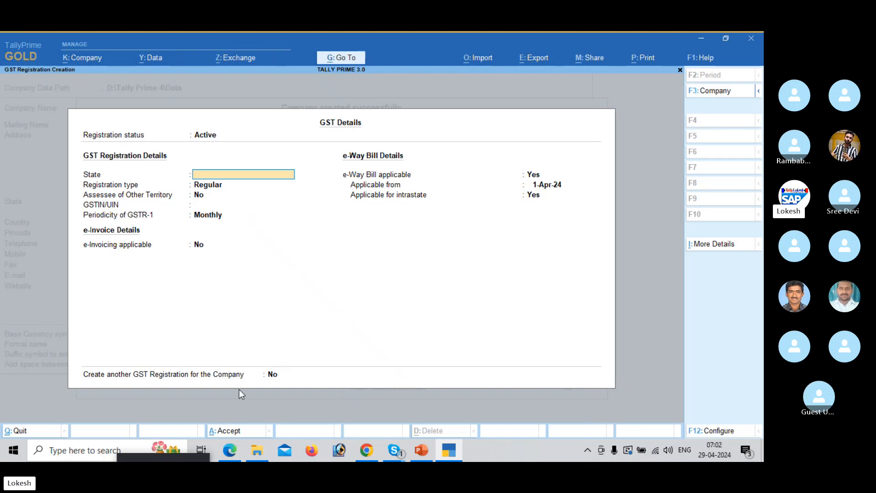
Step: Set the third GST registration to Karnataka with the Regular type and enter its GSTIN
text(ka)
key(Return)
key(Return)
key(Return)
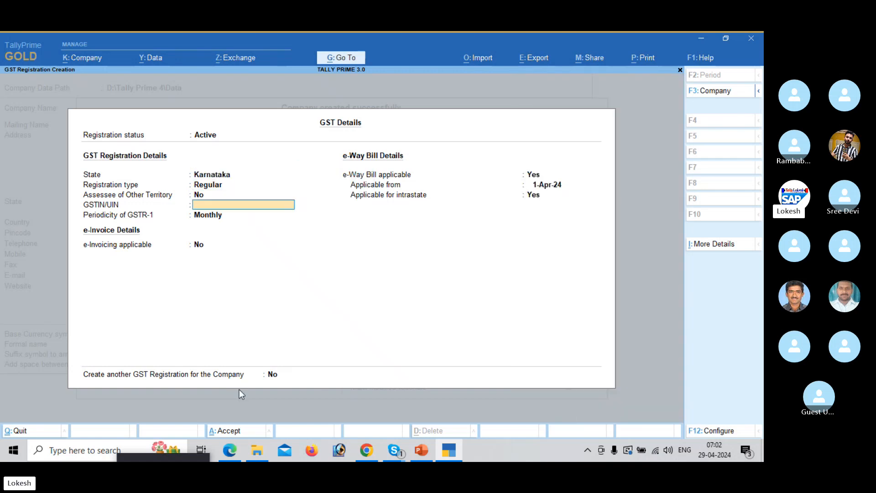
text(29ASDFG1458A1Z9)
key(Return)
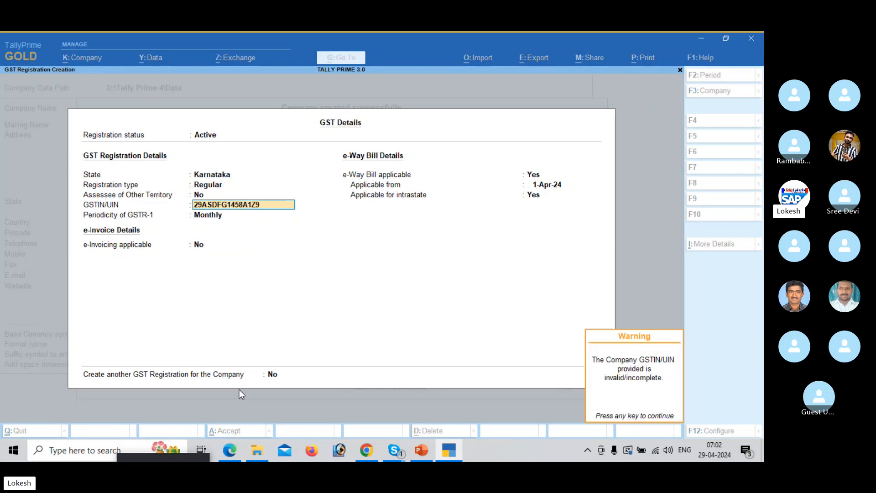
Step: Complete the Karnataka registration with monthly GSTR-1 and e-Way Bill from 1-Apr-24, and save it with another registration requested
key(Return)
key(Return)
key(Return)
key(Return)
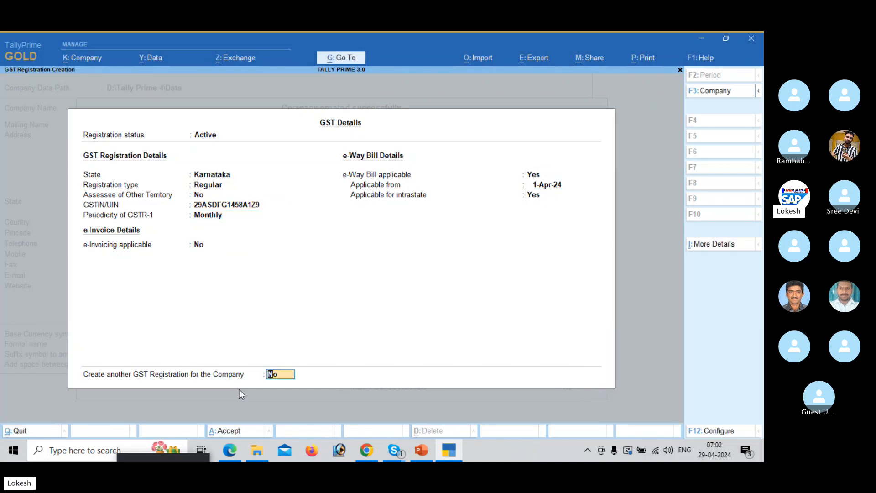
text(Y)
key(Return)
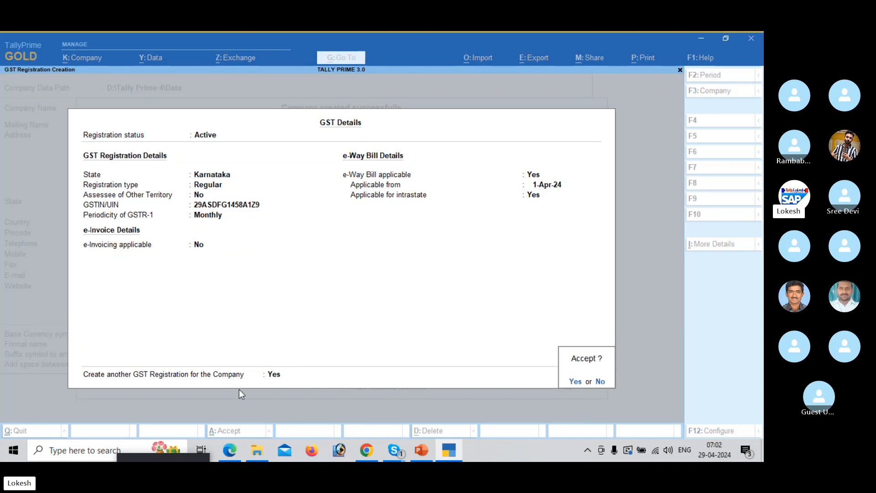
key(Return)
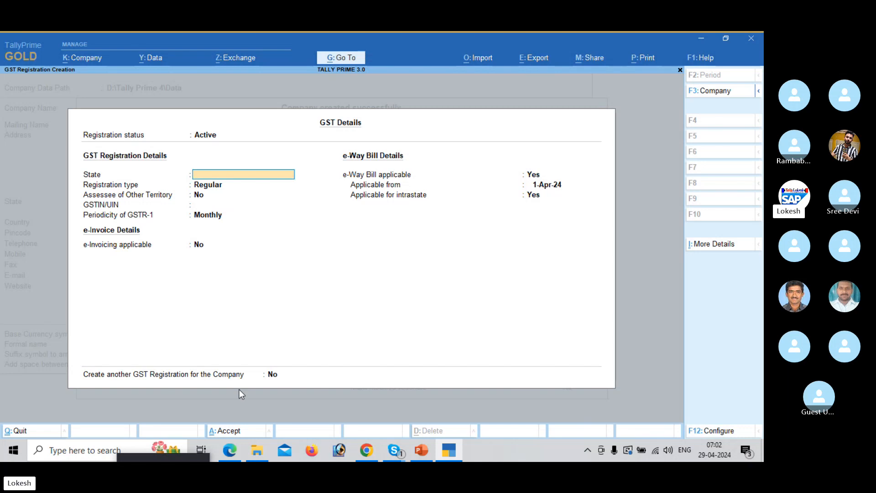
Step: Quit the blank fourth registration and bring up the list of the company's GST registrations
key(Escape)
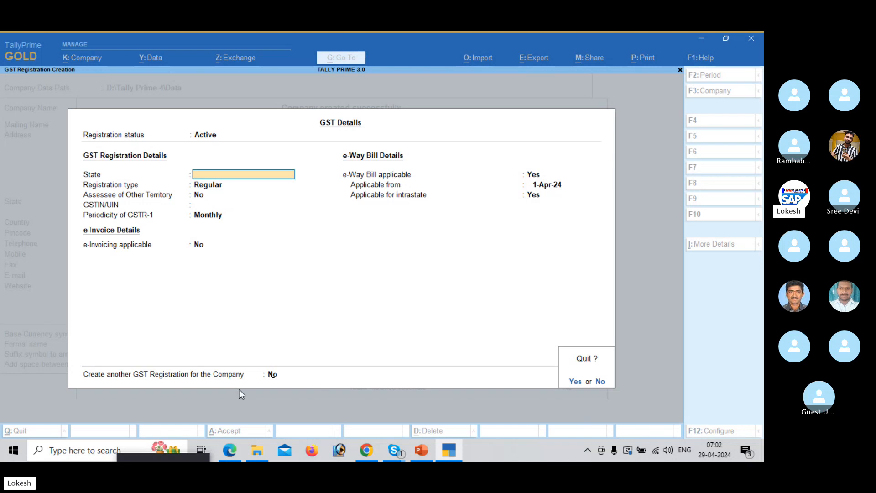
key(Return)
key(Up)
key(Return)
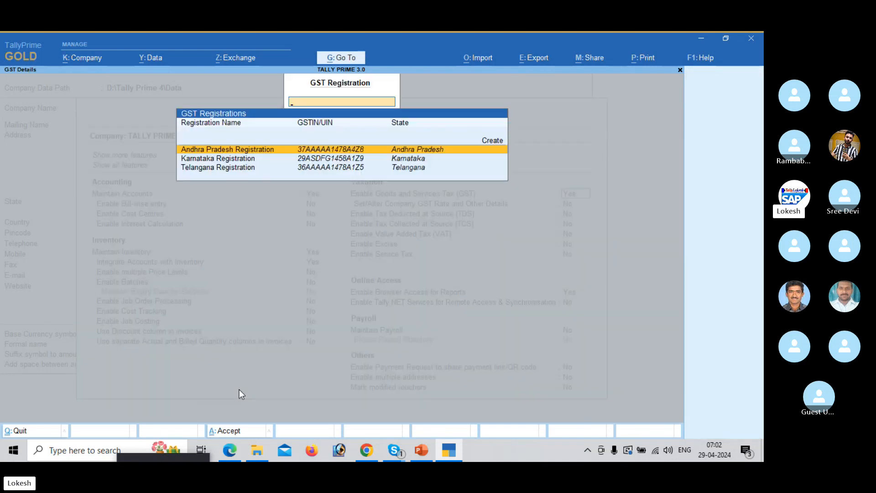
Step: Open the Karnataka registration from the GST registrations list and set its registration status to Inactive
key(Down)
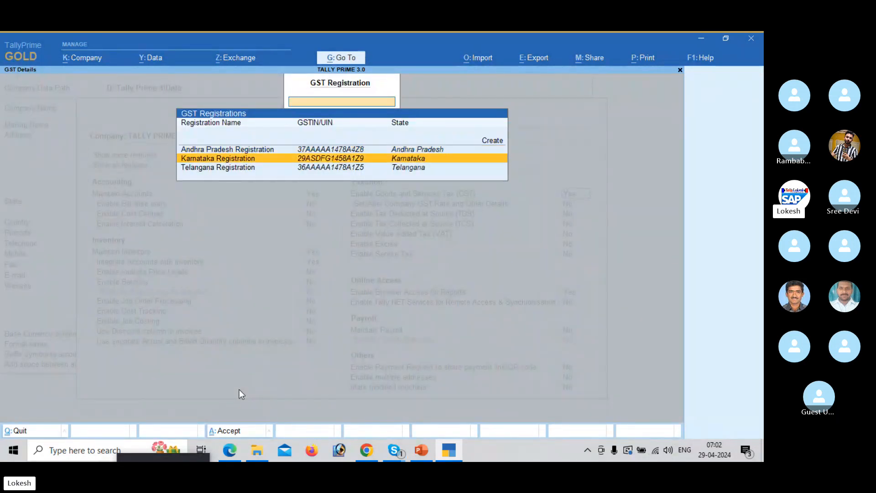
key(Down)
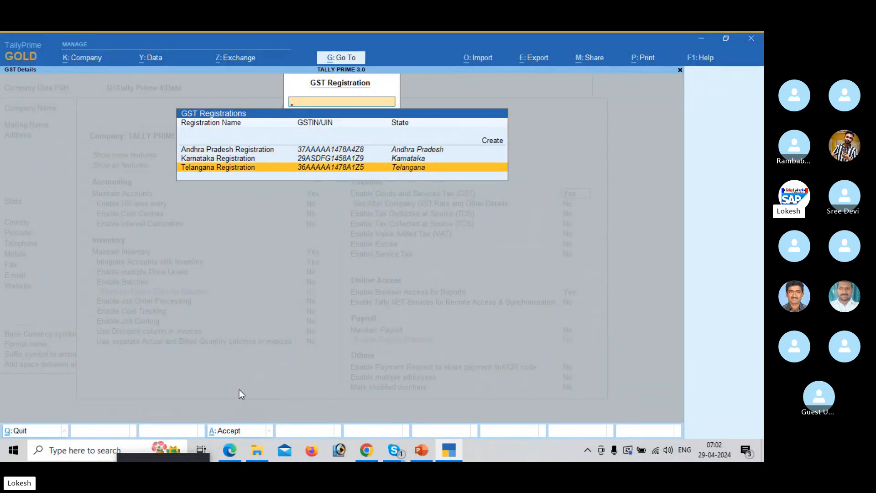
key(Up)
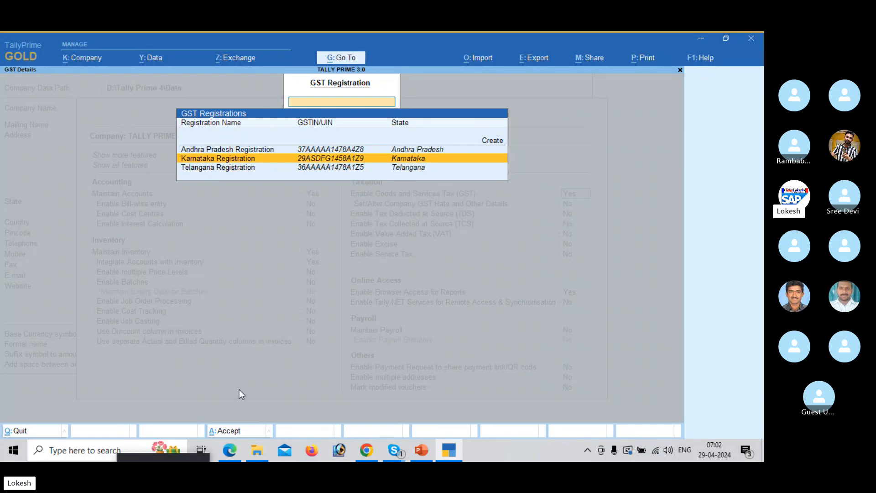
key(Return)
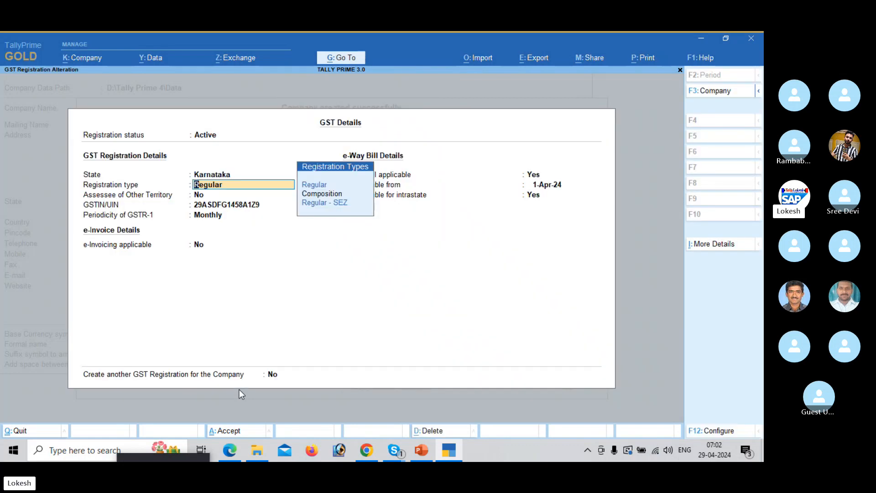
key(BackSpace)
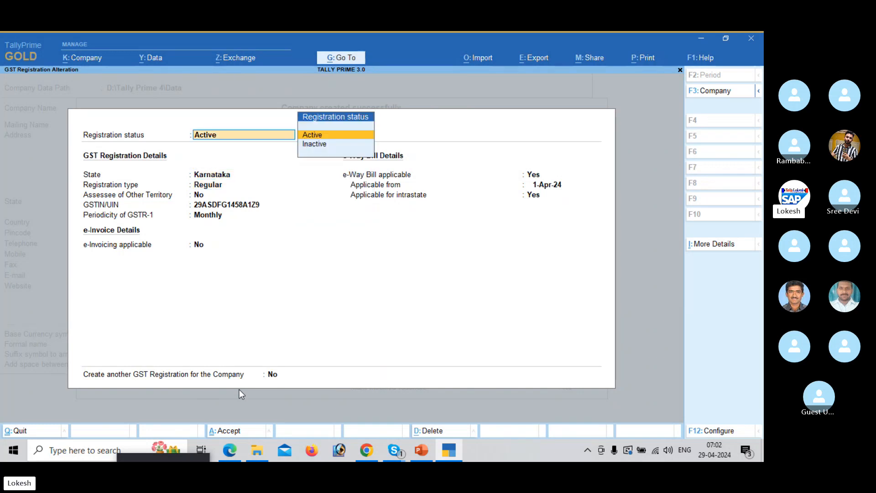
key(Down)
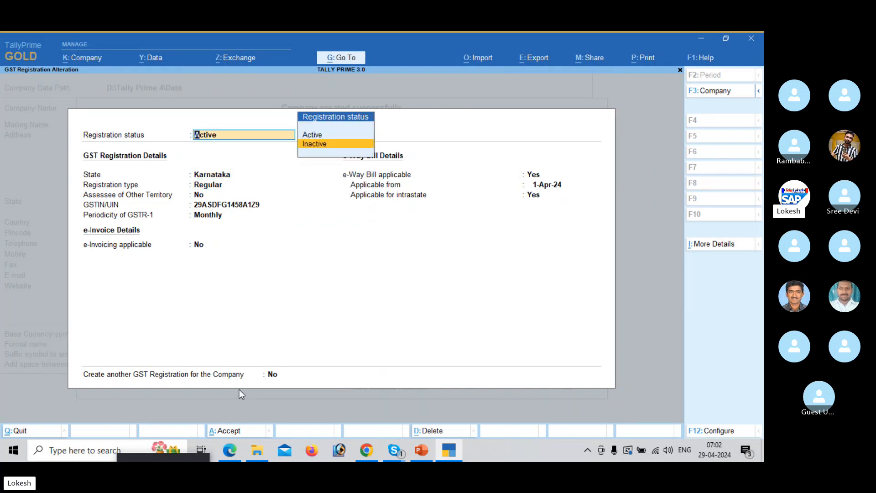
key(Return)
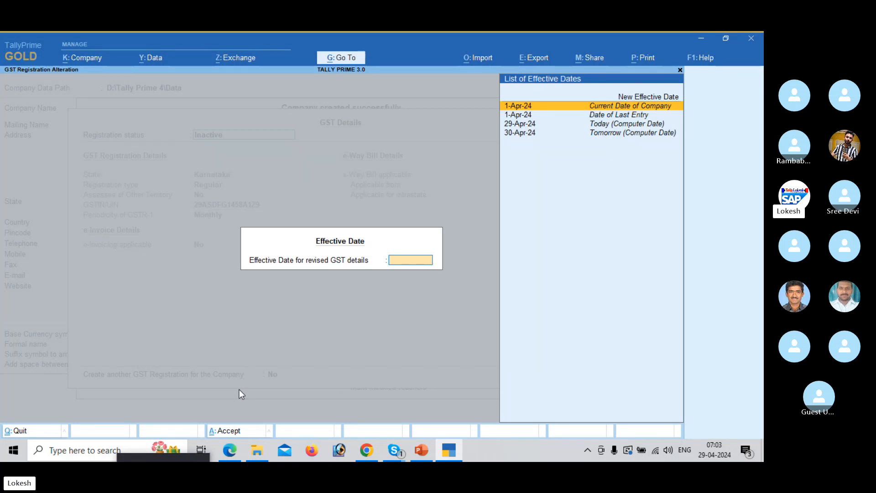
Step: Make the revised Karnataka GST details effective from 29-Apr-24 and save the registration without creating another one
key(Down)
key(Down)
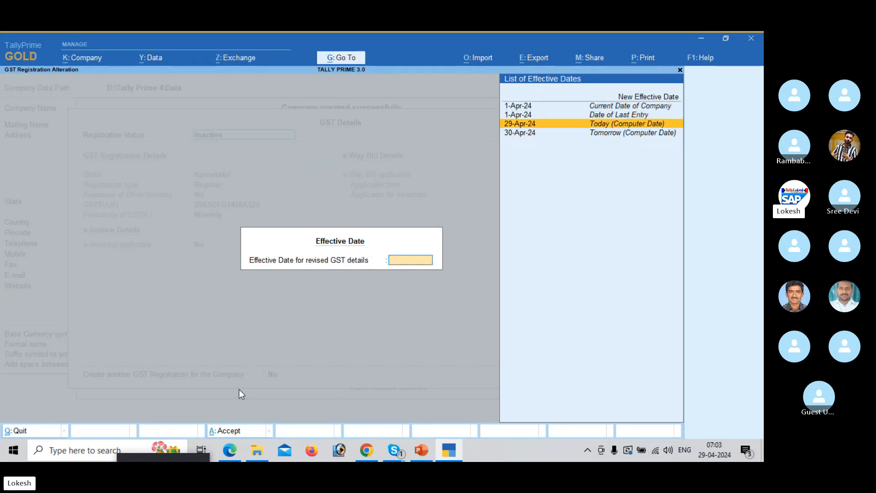
key(Down)
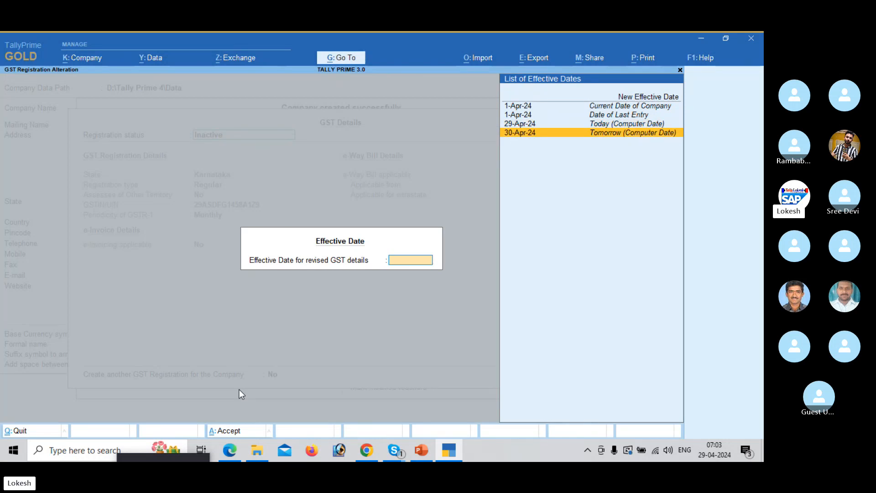
key(Up)
key(Return)
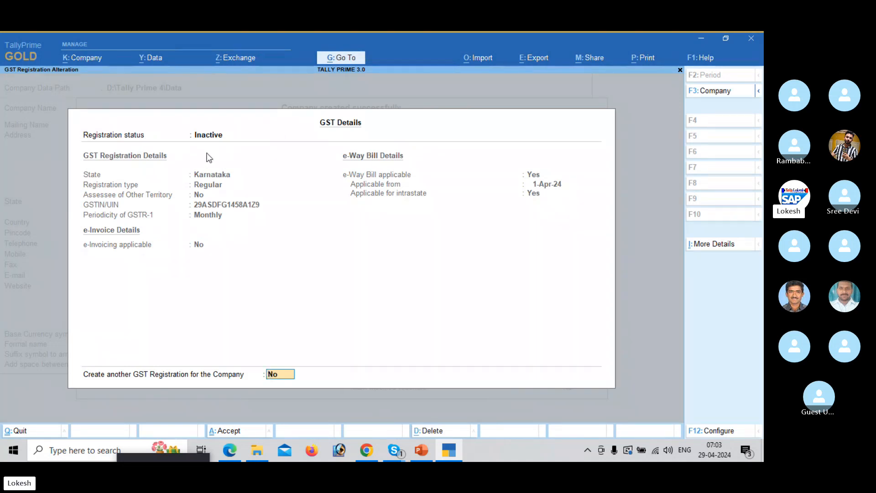
key(Return)
key(Return)
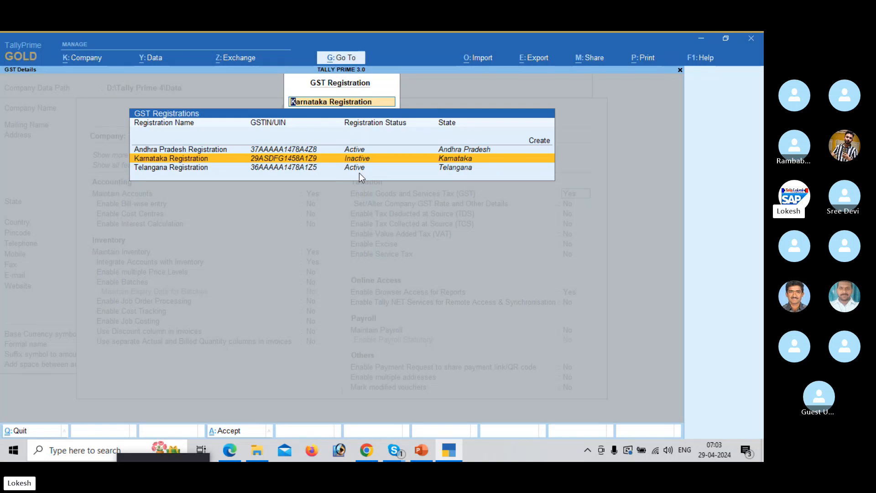
Step: Try to switch the Karnataka registration back to Active and accept it directly
key(Return)
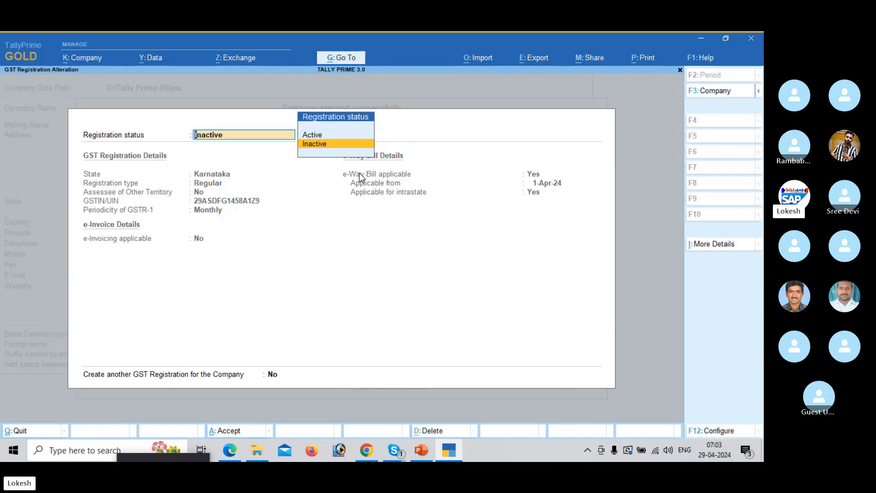
key(Up)
key(Return)
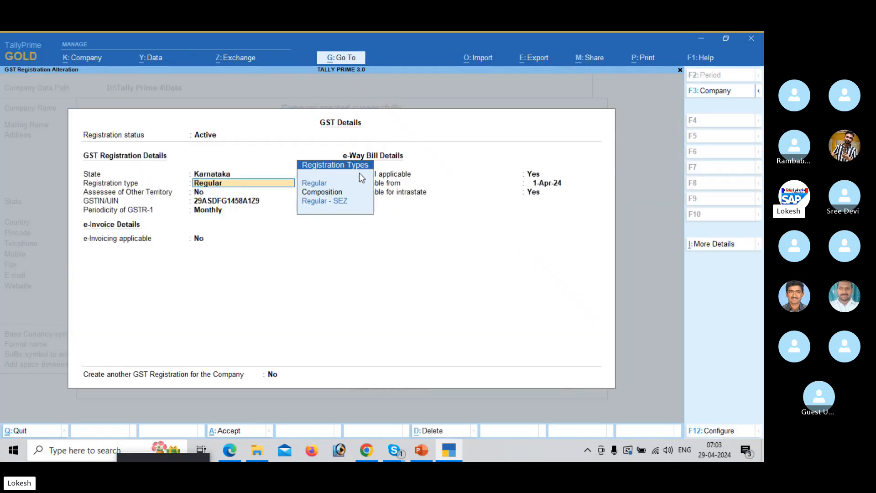
key(ctrl+a)
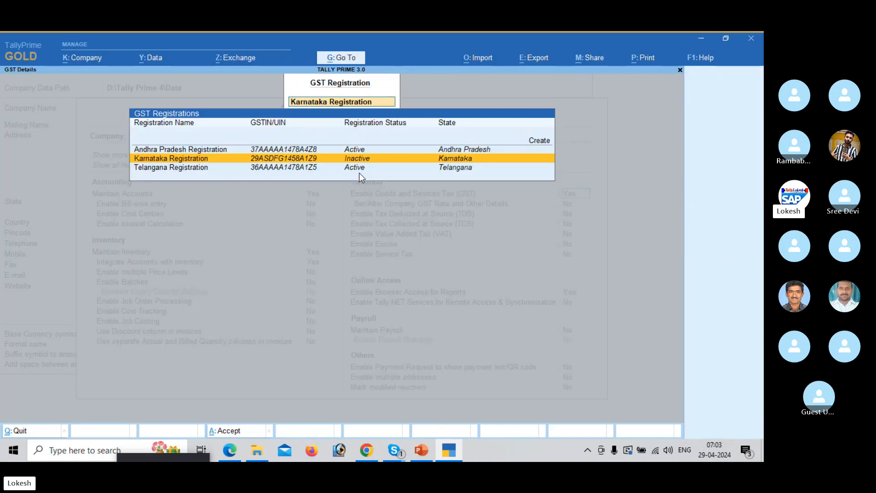
Step: Try to reactivate the Karnataka registration again, keeping its registration type, GSTIN and monthly GSTR-1 periodicity
key(Return)
key(Return)
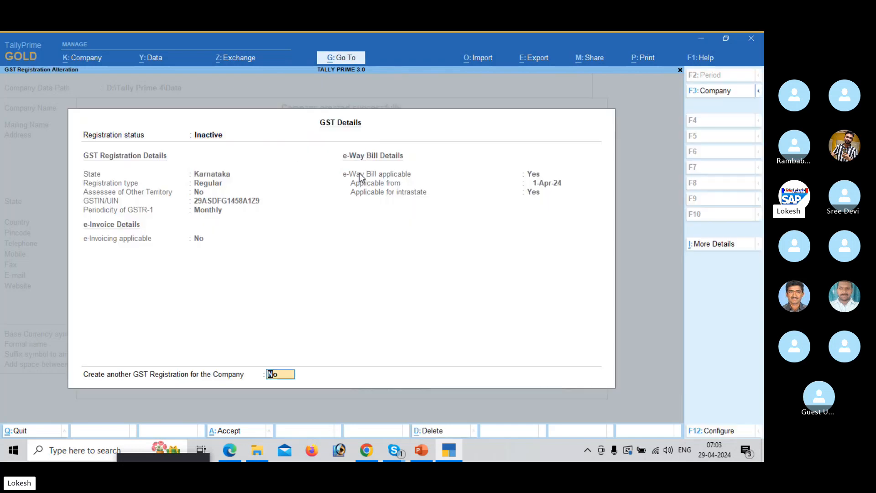
key(BackSpace)
key(Up)
key(Return)
key(Return)
key(Return)
key(Return)
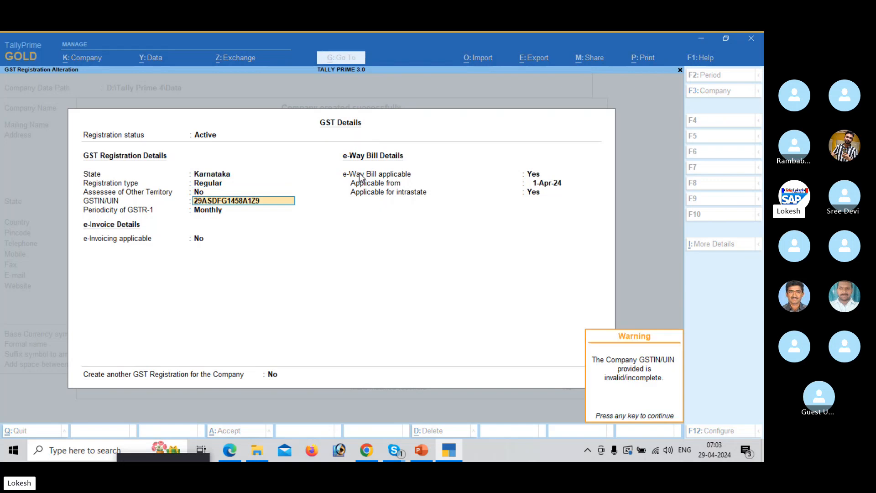
key(Return)
key(Return)
key(Return)
key(Return)
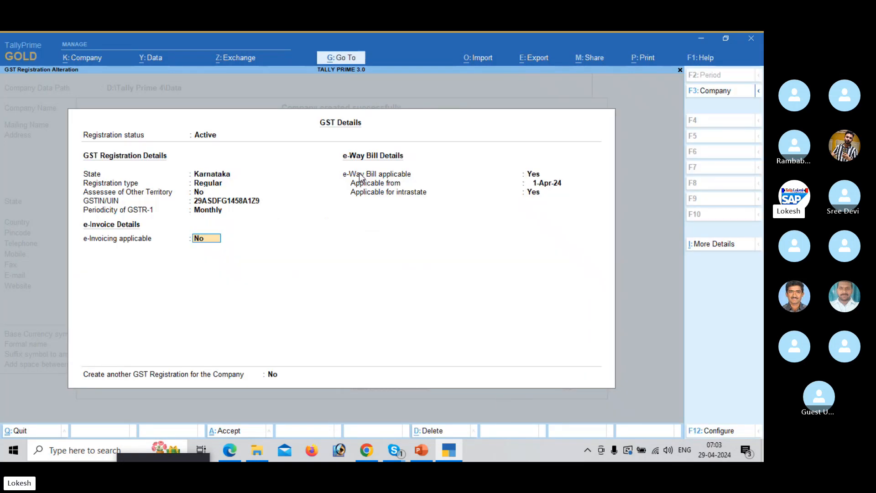
Step: Keep the e-Invoice and e-Way Bill settings, save the Karnataka registration with another one requested, and quit the blank registration
key(Return)
key(Return)
key(Return)
key(Return)
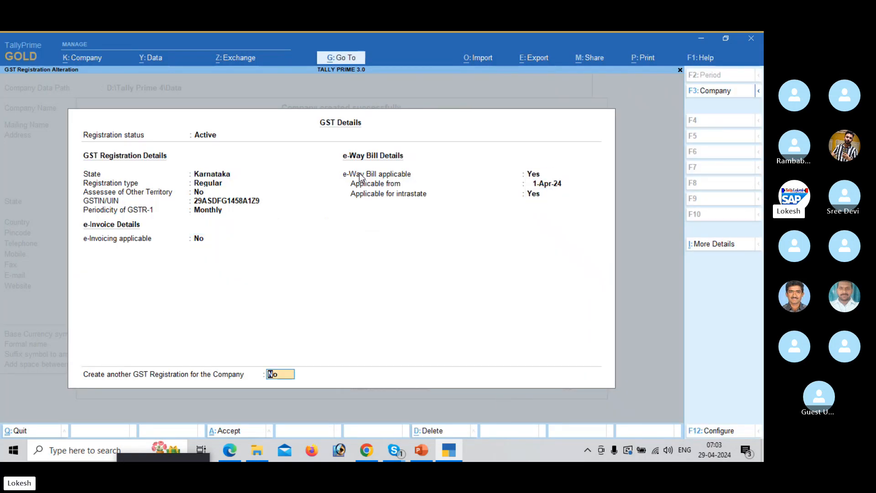
key(y)
key(Return)
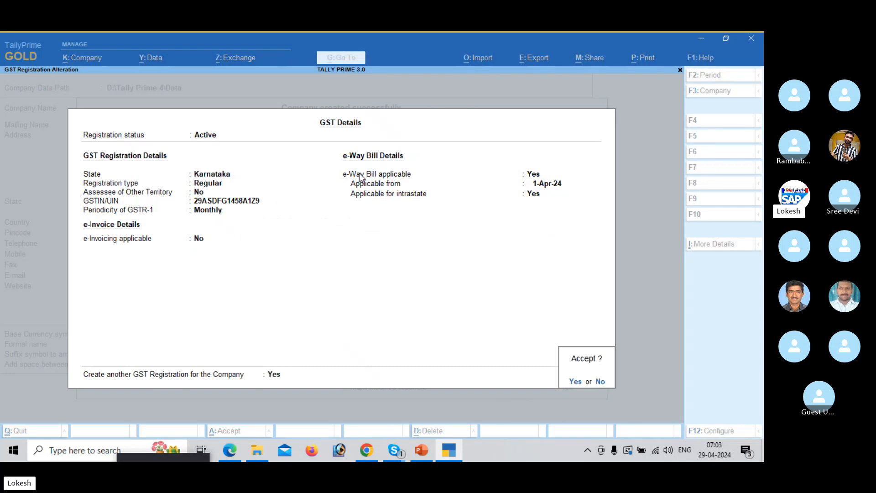
key(Return)
key(Escape)
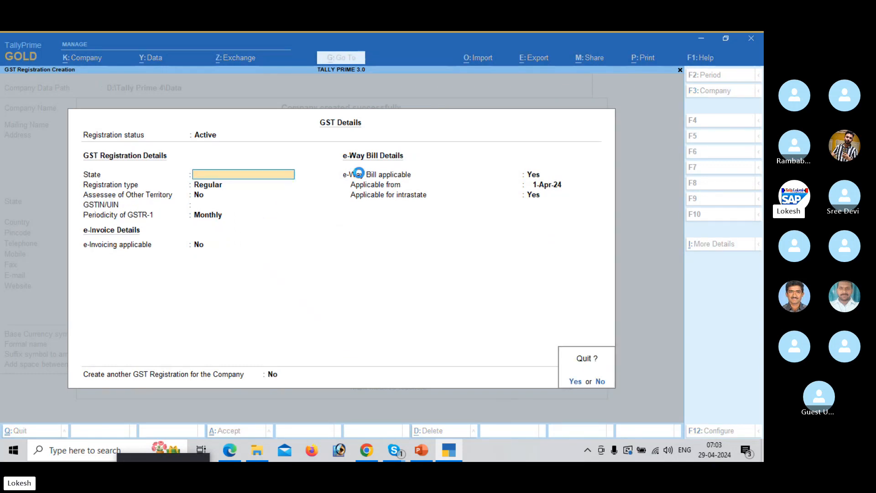
key(y)
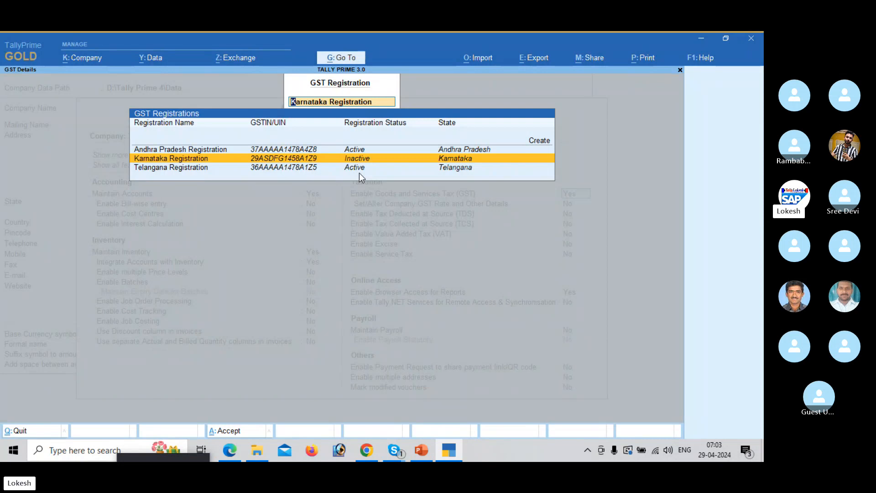
Step: Reopen the Karnataka registration and set its status to Active, keeping the Regular type and existing GSTIN
key(Return)
key(Up)
key(Return)
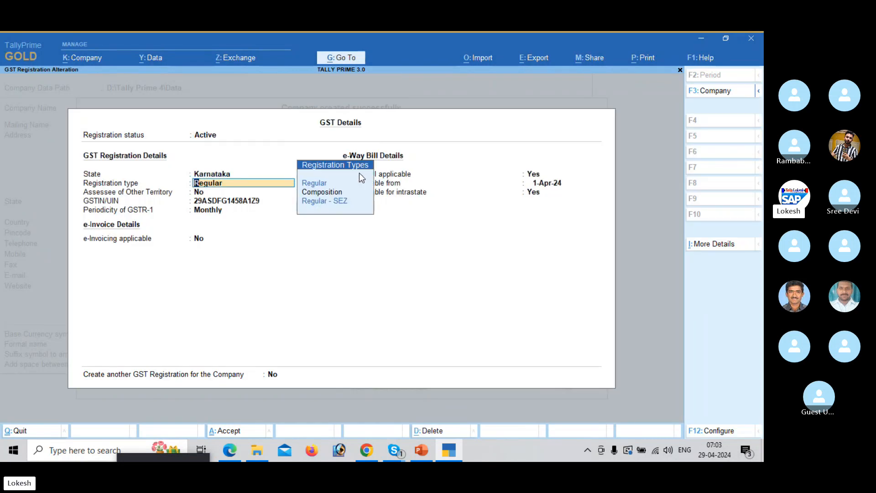
key(Return)
key(Return)
key(Return)
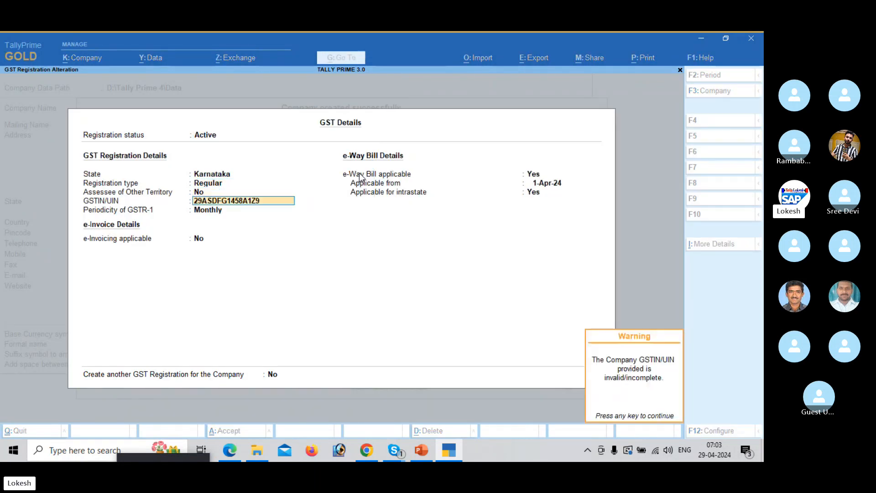
key(Return)
key(ctrl+a)
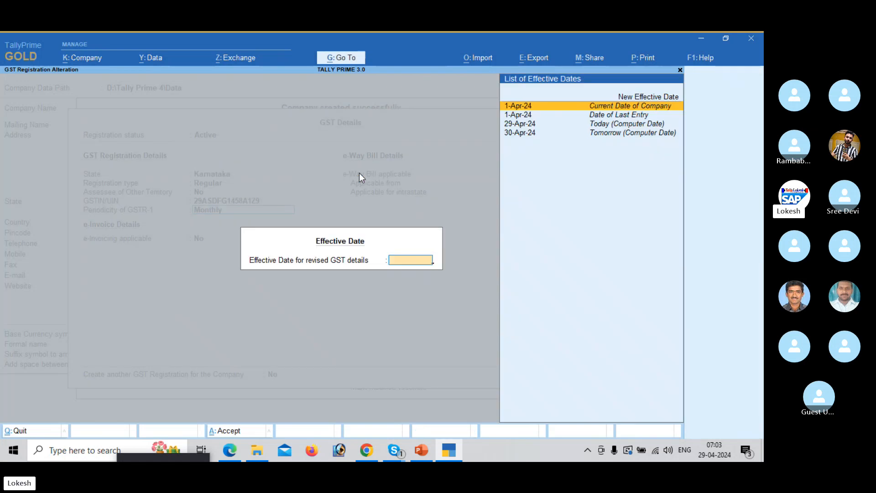
Step: Make the revised Karnataka details effective from 29-Apr-24 and keep the remaining registration settings
key(Down)
key(Down)
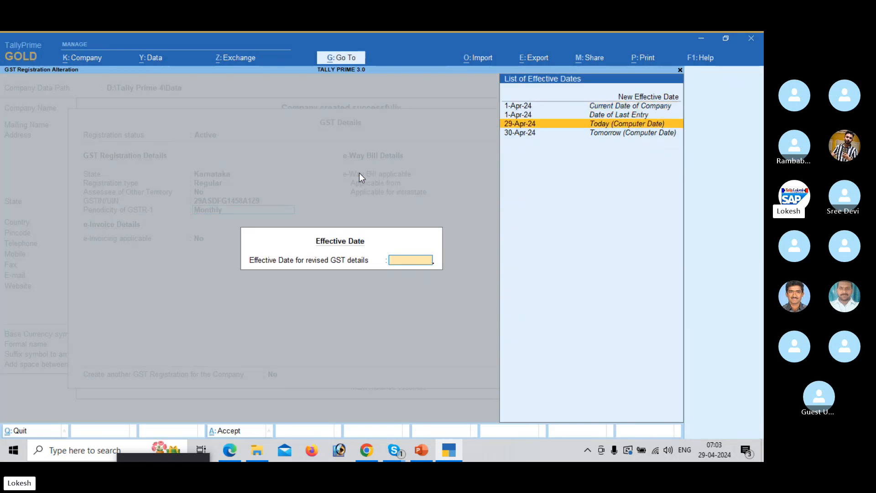
key(Return)
key(Return)
key(Return)
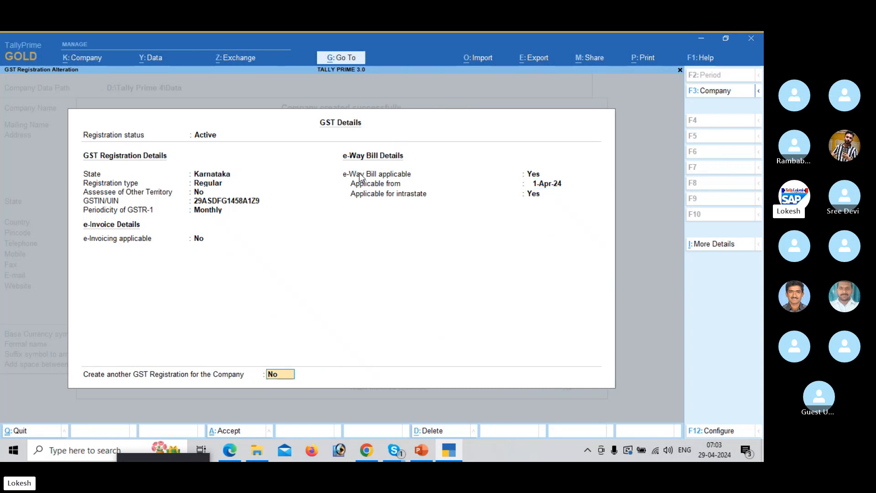
Step: Save the Karnataka registration with another registration requested, and quit the blank new registration
text(Y)
key(Return)
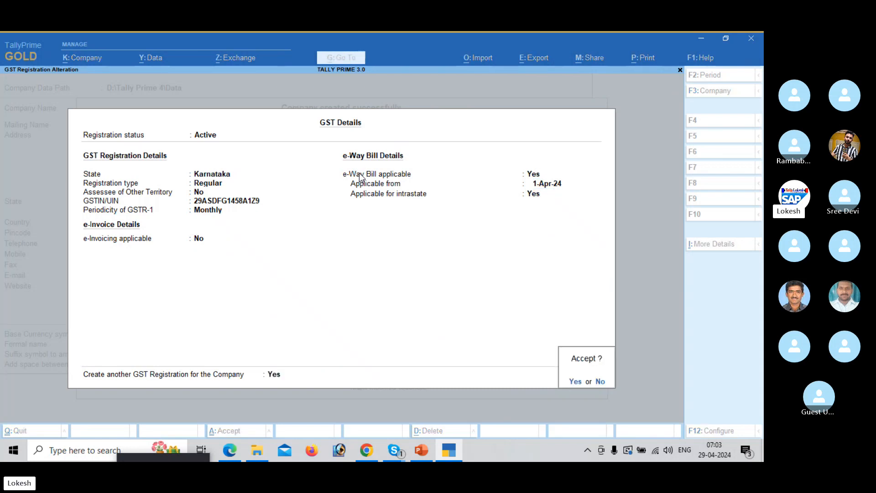
key(y)
key(Escape)
key(y)
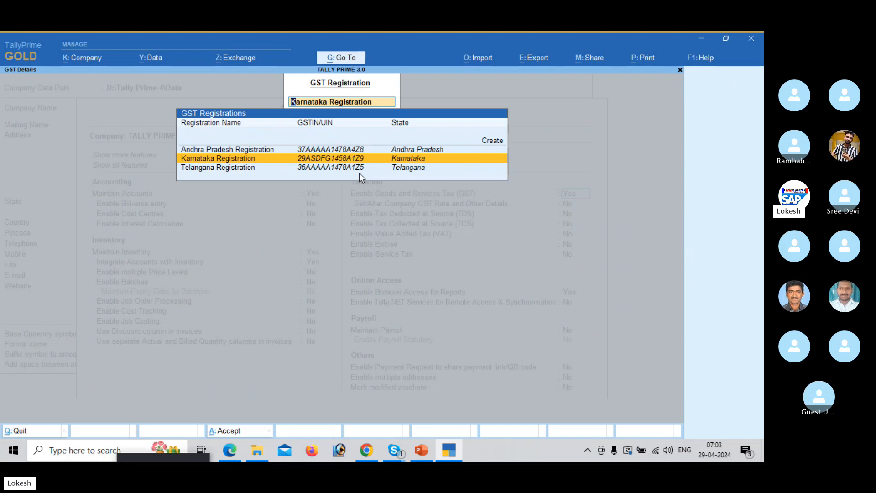
Step: Leave the GST registrations list and enable Set/Alter Company GST Rate and Other Details in the company features
key(BackSpace)
key(Escape)
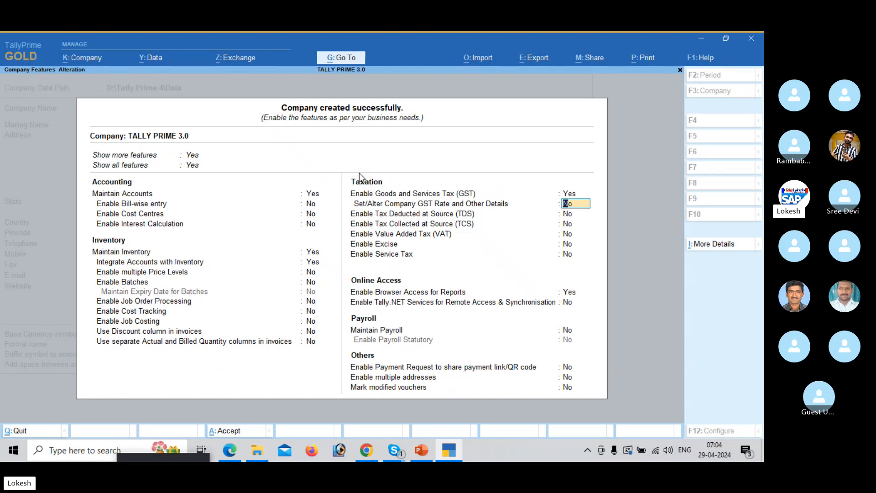
key(y)
key(Return)
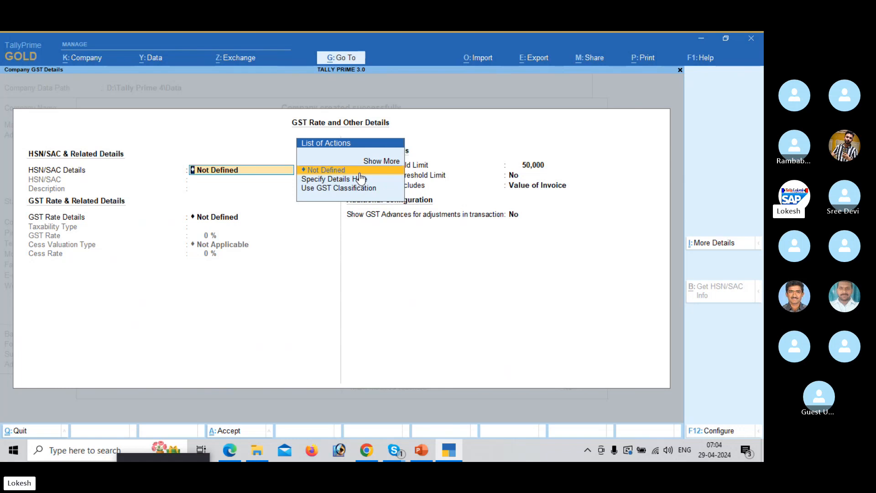
Step: Set HSN/SAC Details to Specify Details Here and enter 1234 as the HSN/SAC code
click(361, 178)
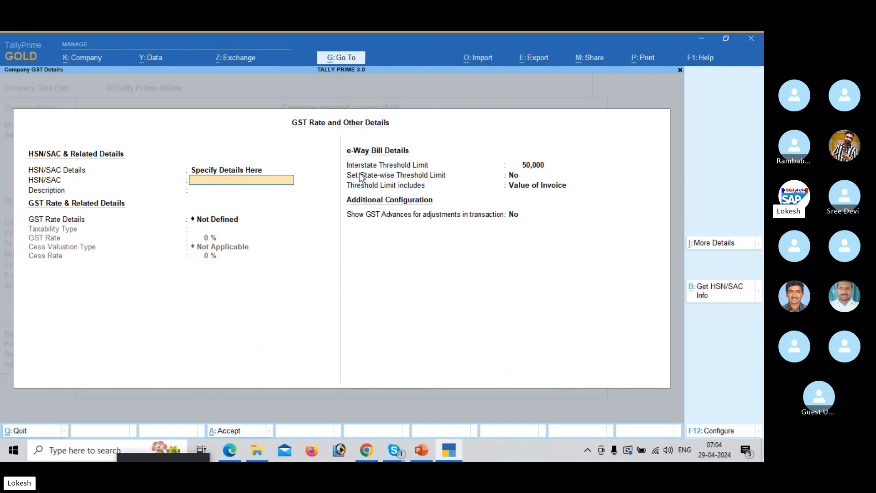
text(1236)
key(BackSpace)
text(4)
key(Return)
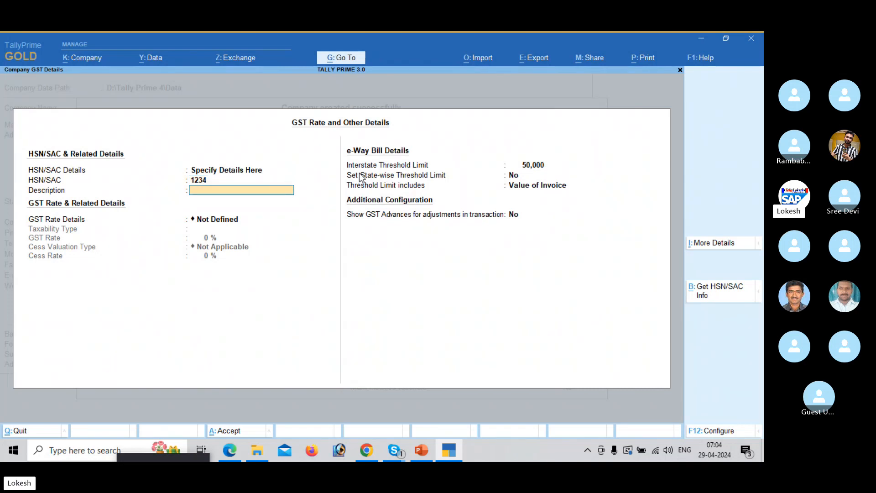
Step: Specify the GST rate details here as Taxable at 5%, keeping cess not applicable and the 50,000 interstate threshold limit
key(Return)
key(Down)
key(Return)
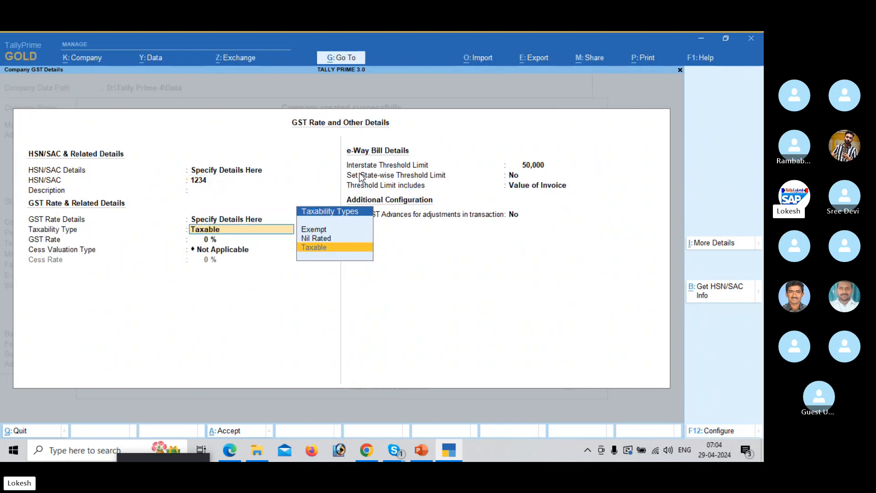
key(Return)
text(5)
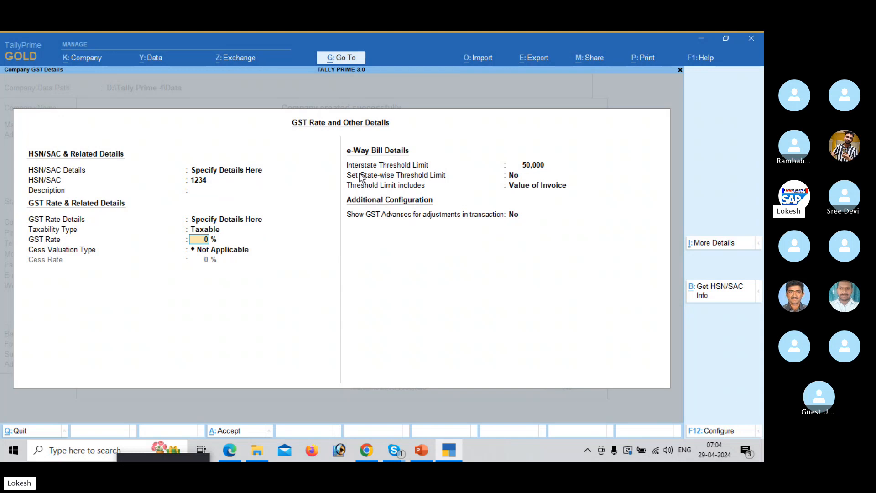
key(Return)
key(Return)
key(Return)
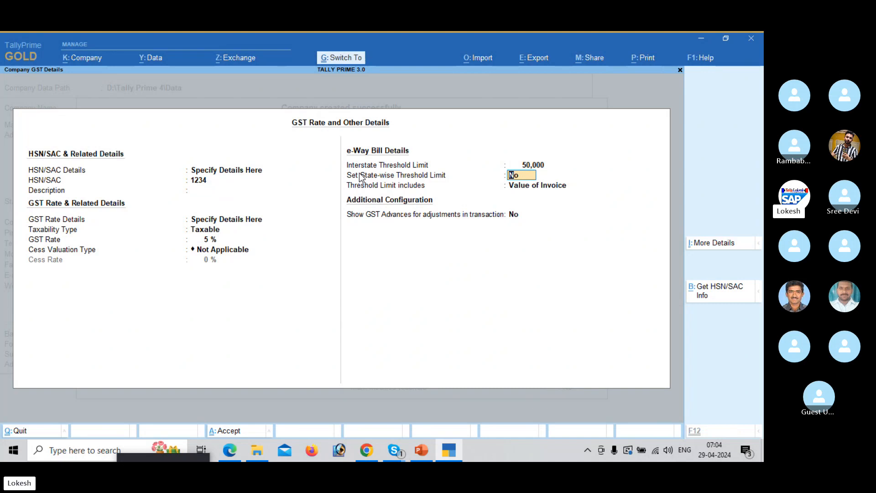
Step: Save the company GST rate details and feature settings, and open voucher entry from the Gateway of Tally
key(ctrl+a)
key(ctrl+a)
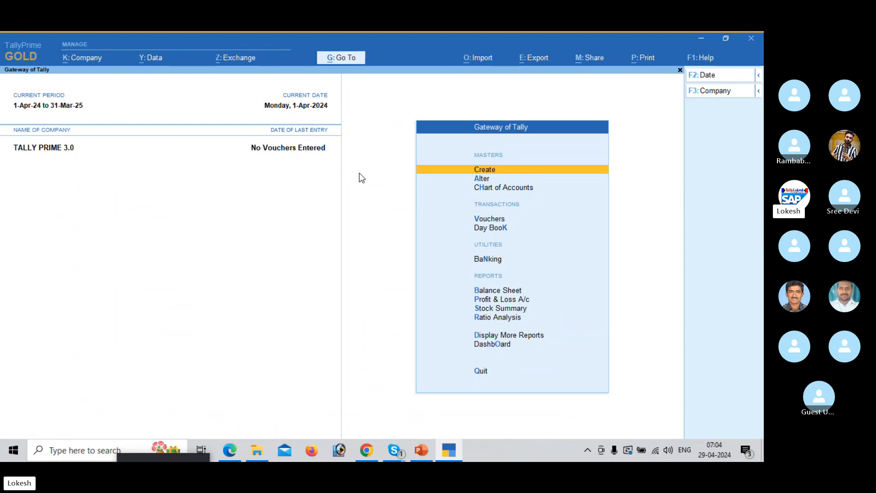
key(Down)
key(Down)
key(Down)
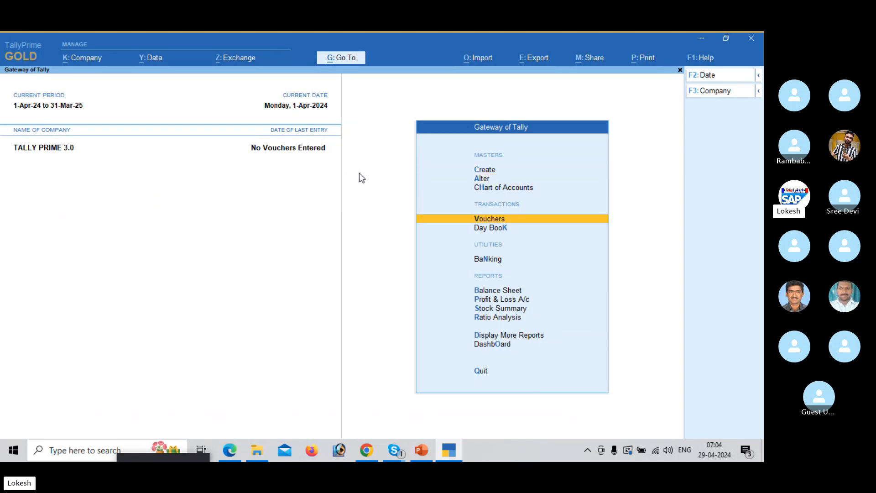
key(Return)
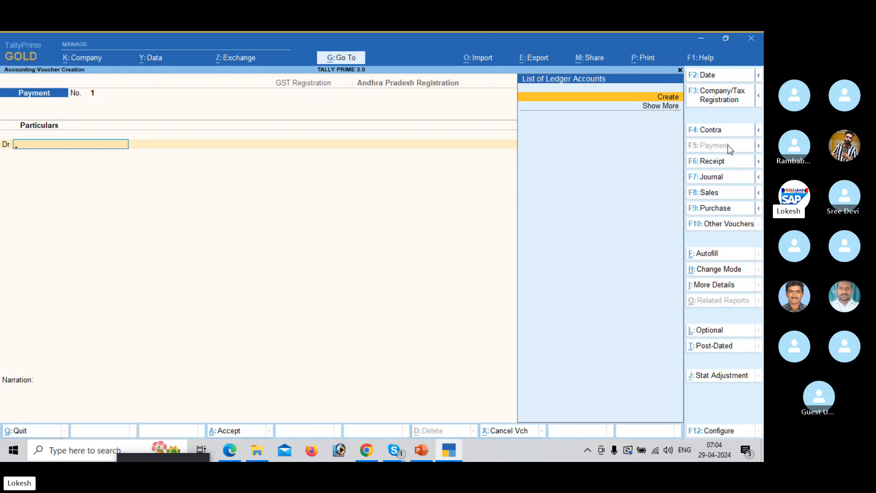
Step: View the GST registration on the Receipt and Journal vouchers, and switch to a Purchase voucher
click(721, 162)
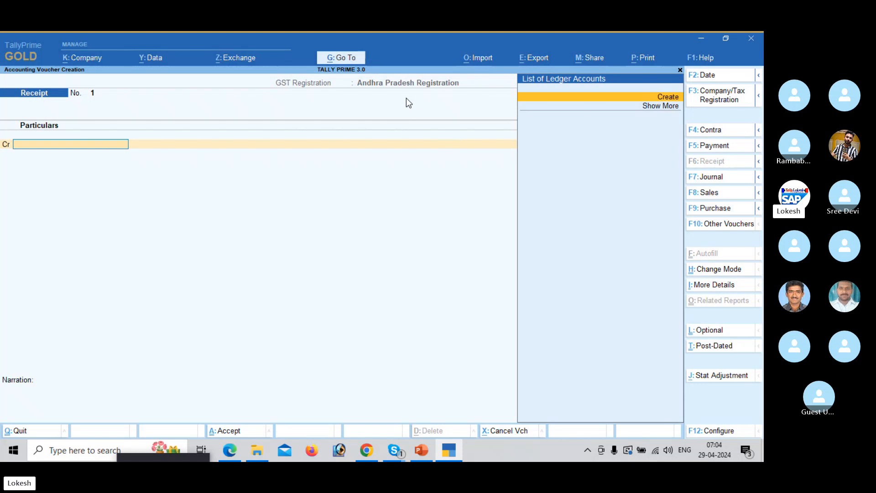
click(728, 178)
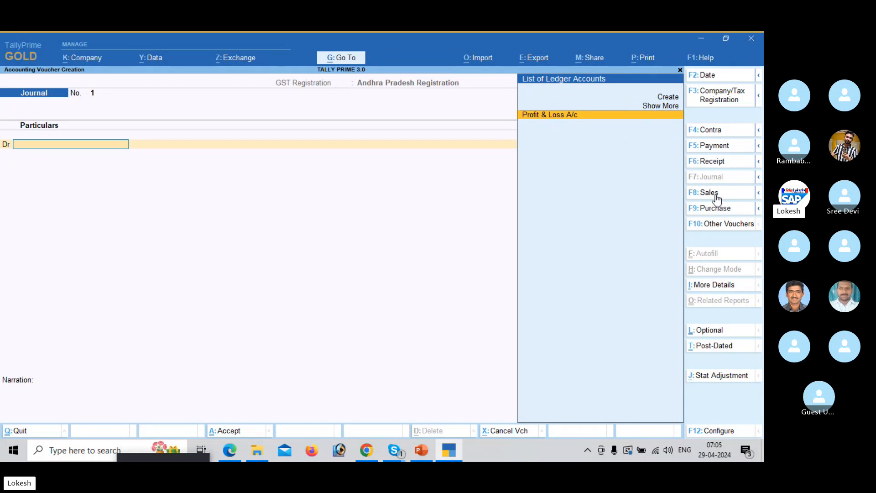
click(727, 207)
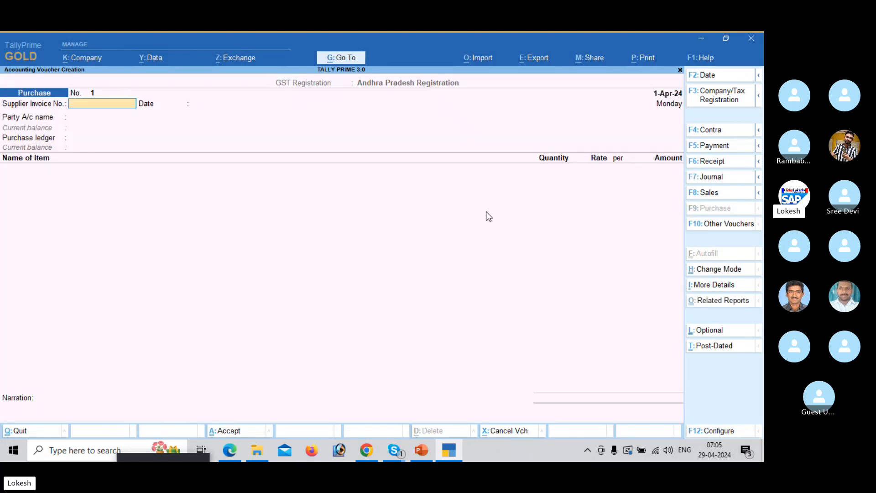
Step: Leave the supplier invoice details blank and create a party ledger named Babu Enterprises under Sundry Creditors, without bank details
key(Return)
key(Return)
key(alt+c)
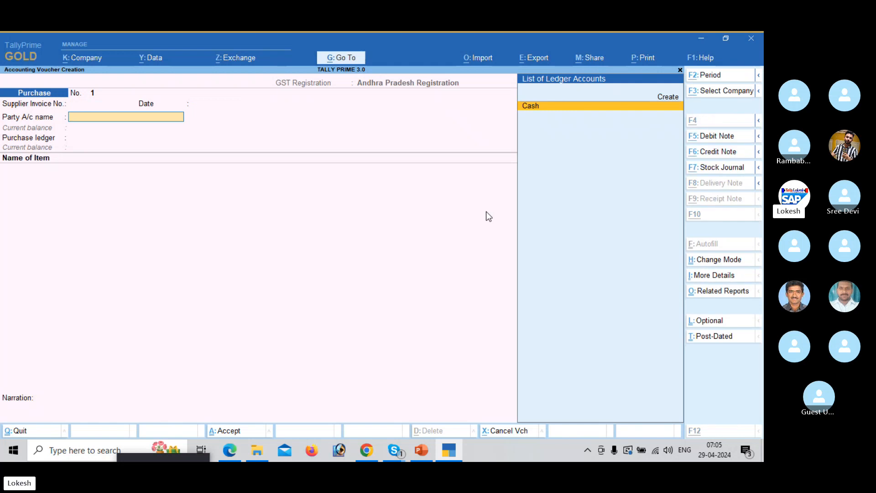
text(BAL)
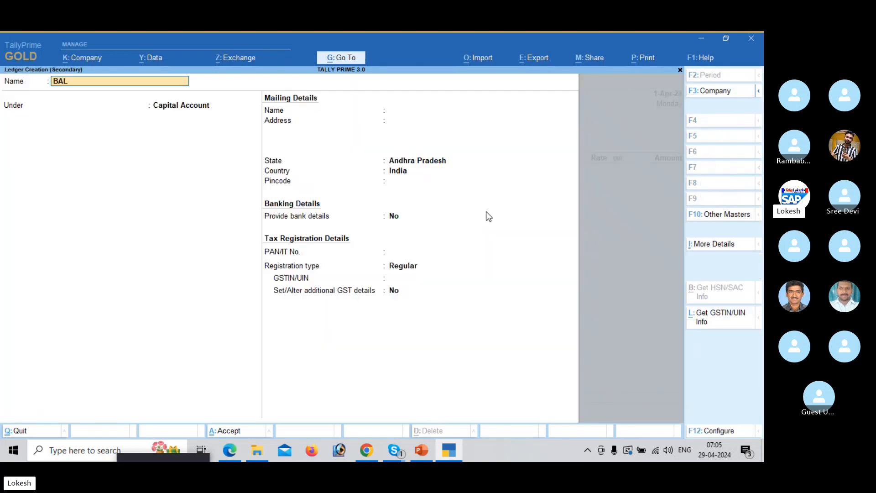
key(BackSpace)
key(BackSpace)
text(abluu w)
key(BackSpace)
text(Enterprise)
key(Return)
text(Sun)
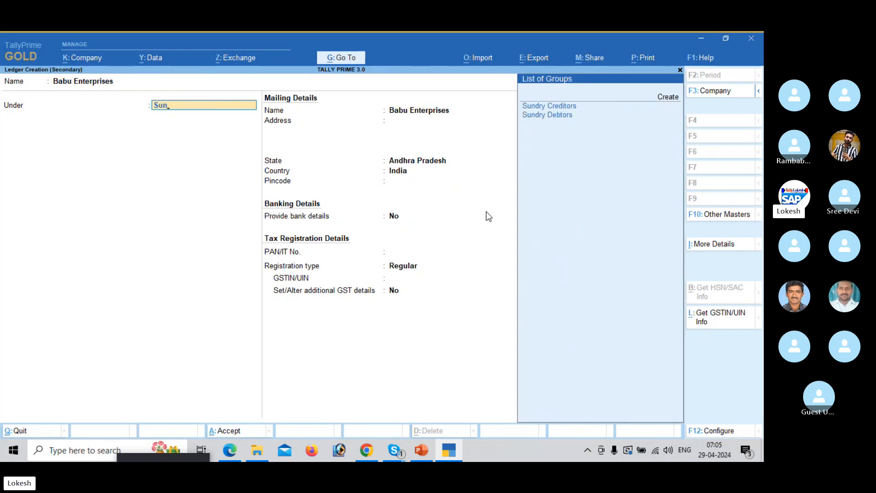
key(Return)
key(Return)
key(Return)
key(Return)
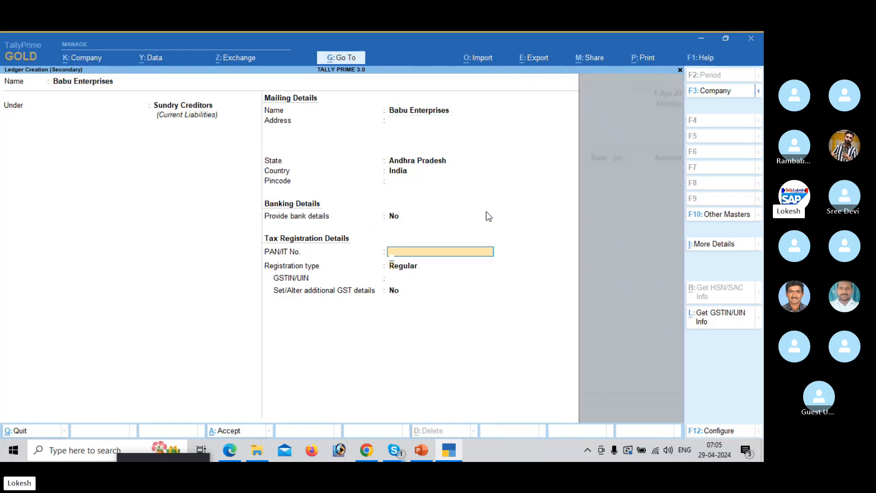
Step: Enter 37 as the party's GSTIN/UIN with Regular registration, save the ledger and accept its party details in the voucher
text(37)
key(Return)
key(Return)
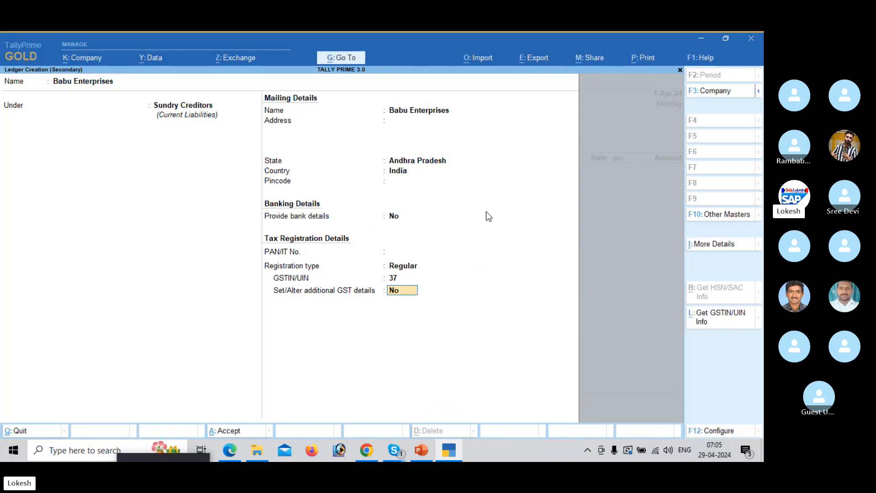
key(Return)
key(Return)
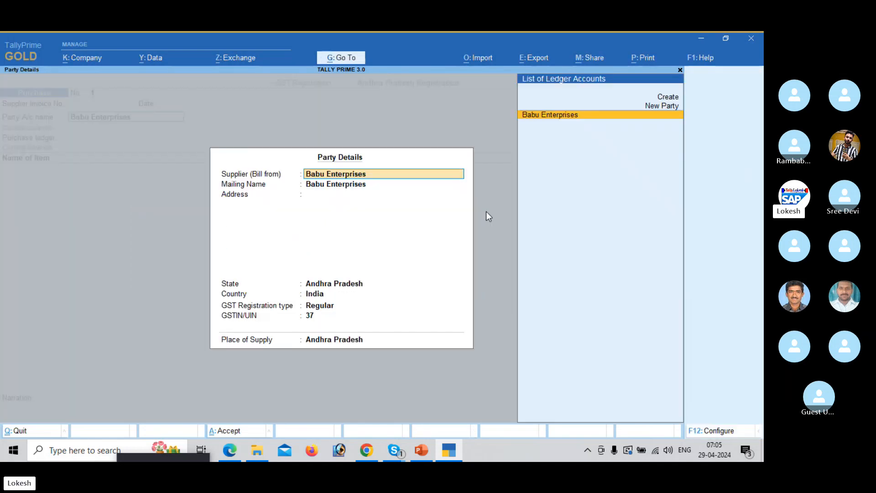
key(Return)
Step: Start a new purchase ledger named Purchase and place it under Purchase Accounts
key(alt+c)
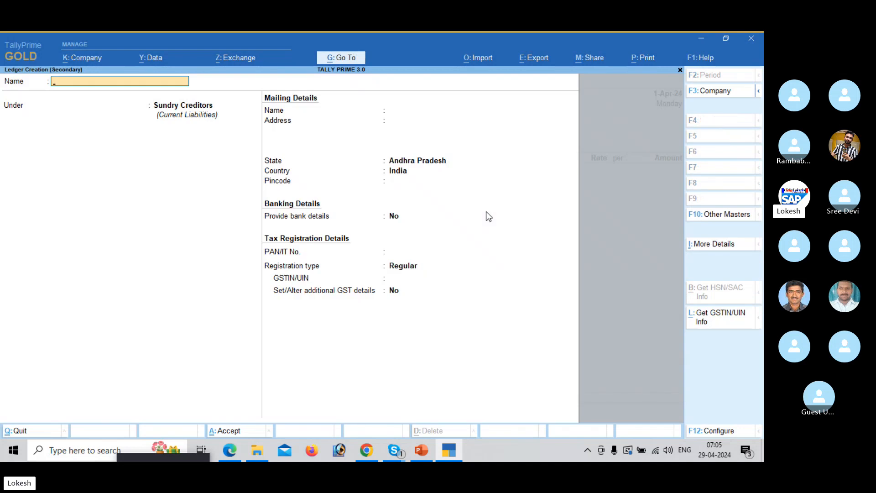
text(Purchase)
key(Return)
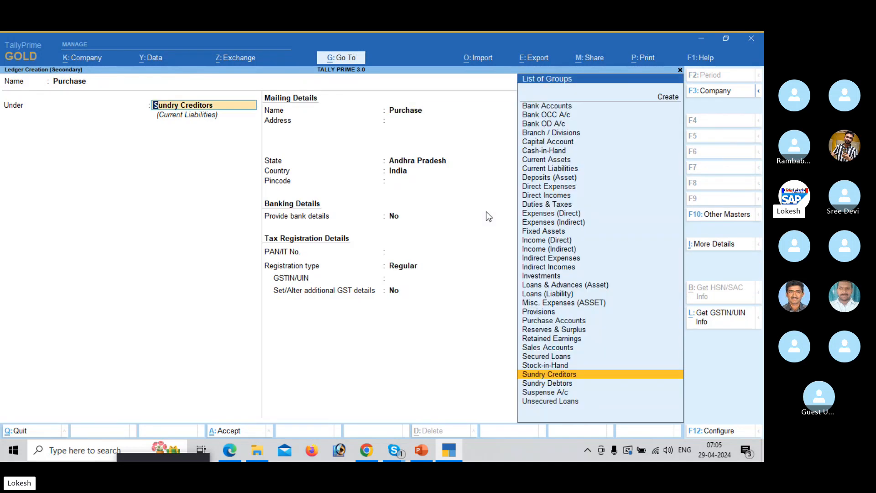
text(pur)
key(Return)
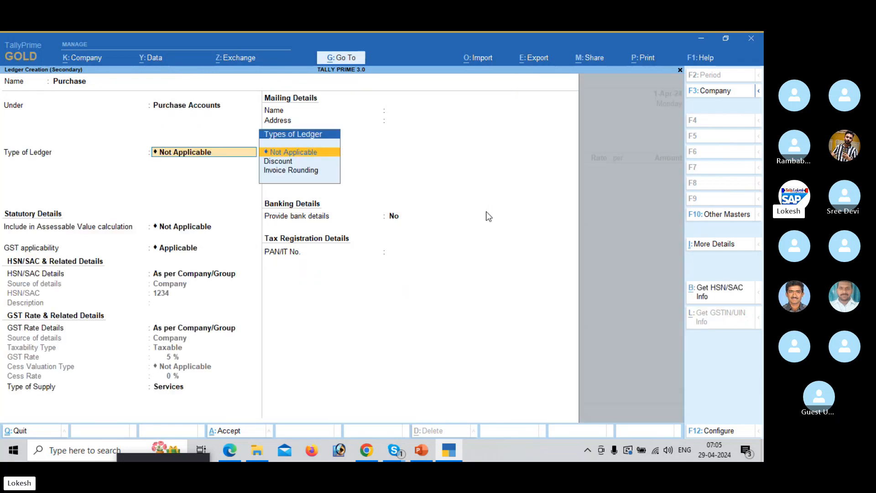
Step: Keep the Purchase ledger's HSN/SAC and GST rate details as per company/group, set the type of supply to Goods, and save it
key(Return)
key(Return)
key(Return)
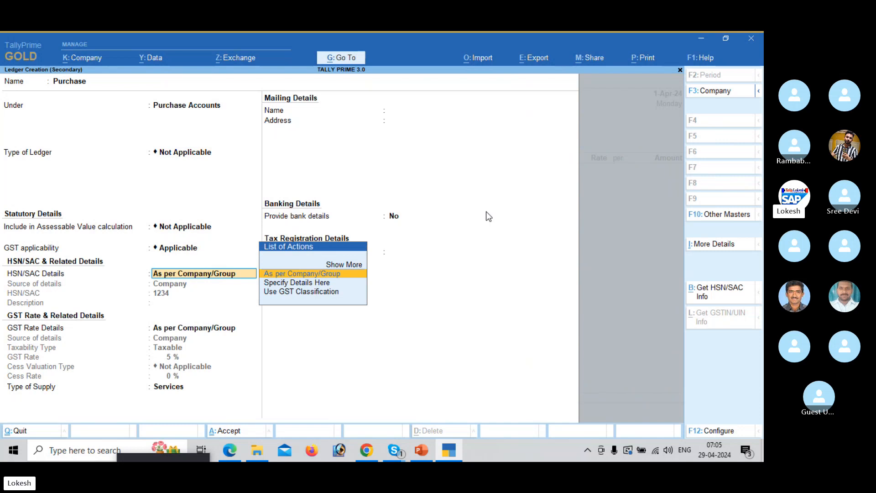
key(Return)
key(Return)
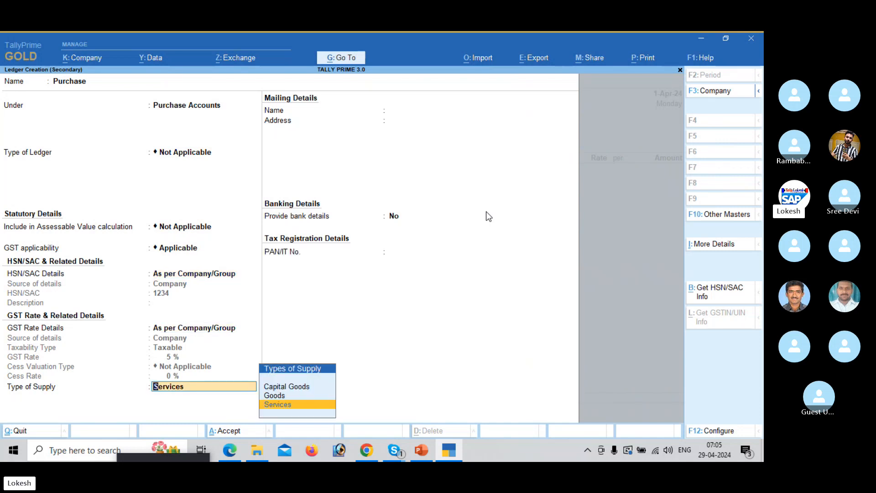
key(Up)
key(Return)
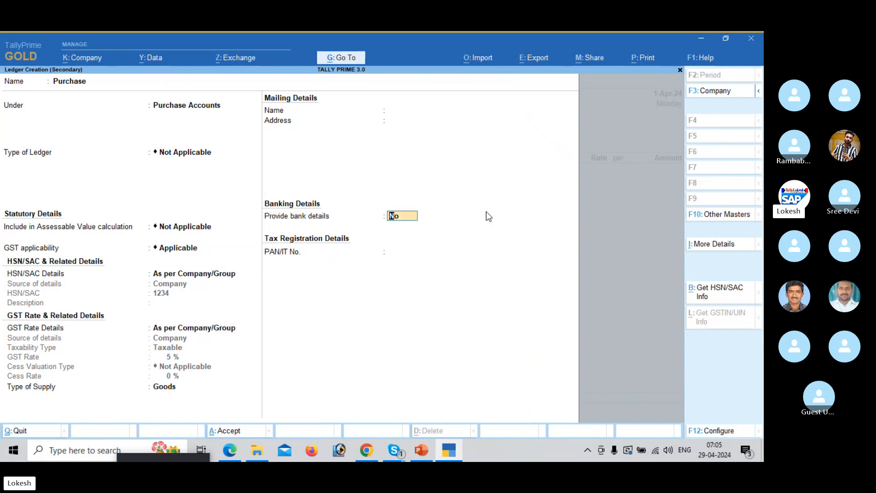
key(Return)
key(Return)
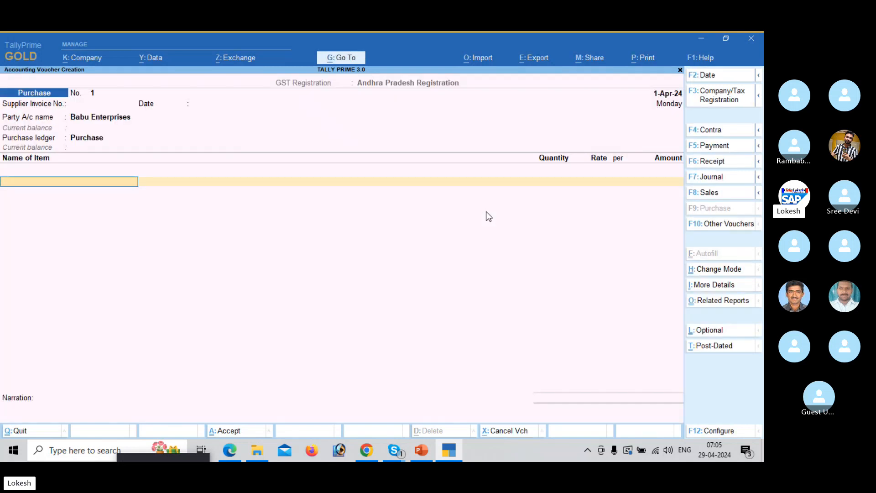
Step: Start a new stock item named Hp Laptop under Primary for the purchase voucher
key(alt+c)
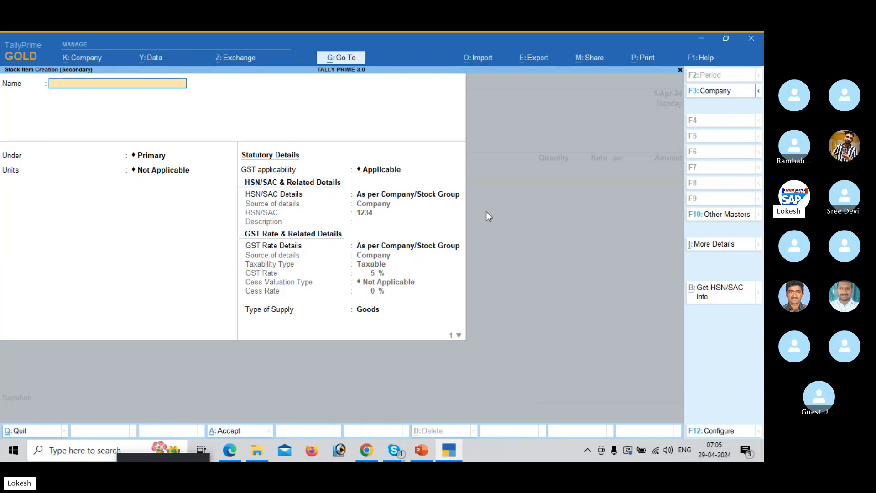
text(Hp La)
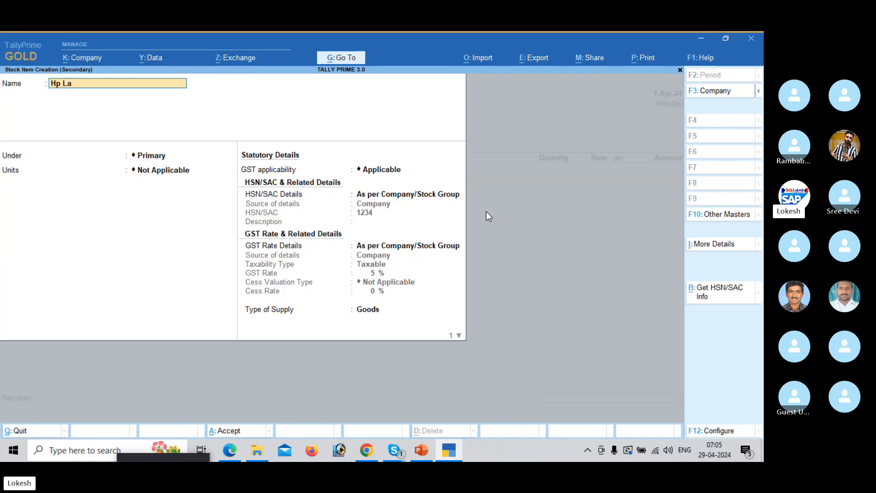
text(pto)
key(BackSpace)
text(ptop)
key(Return)
key(Return)
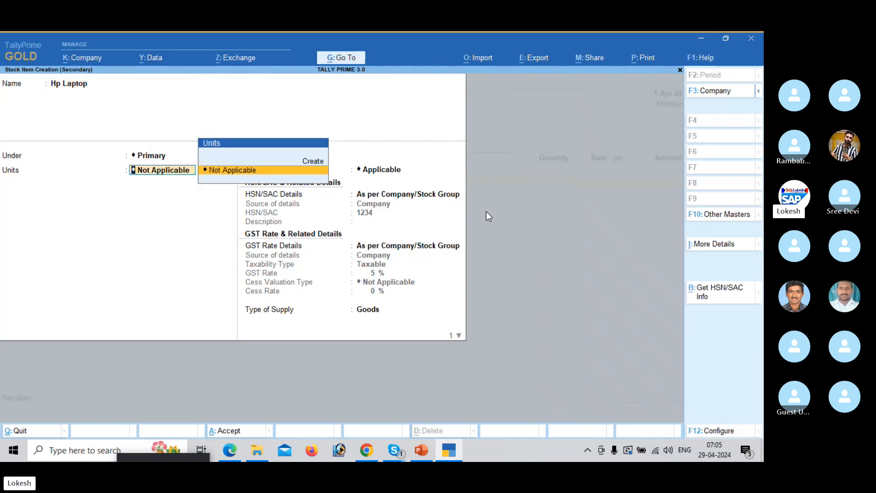
Step: Create the simple unit nos with UQC NOS-NUMBERS and 0 decimal places for the Hp Laptop item
key(alt+c)
text(no)
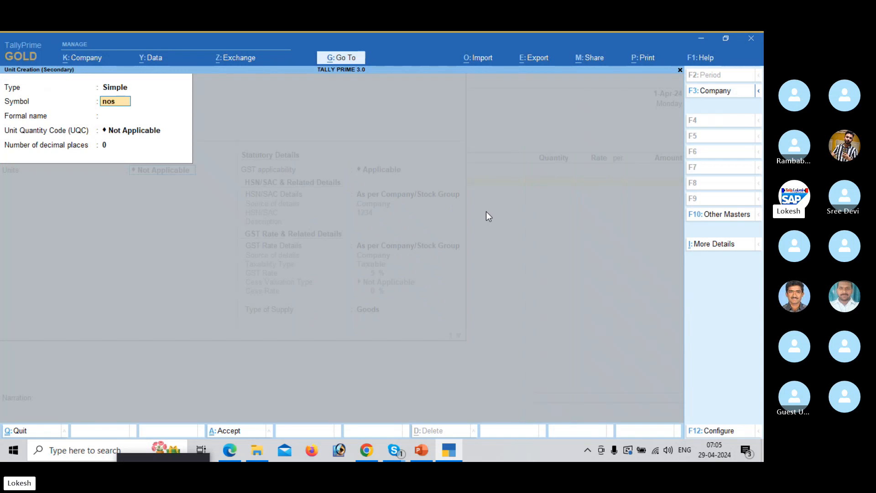
text(s)
key(Return)
key(Return)
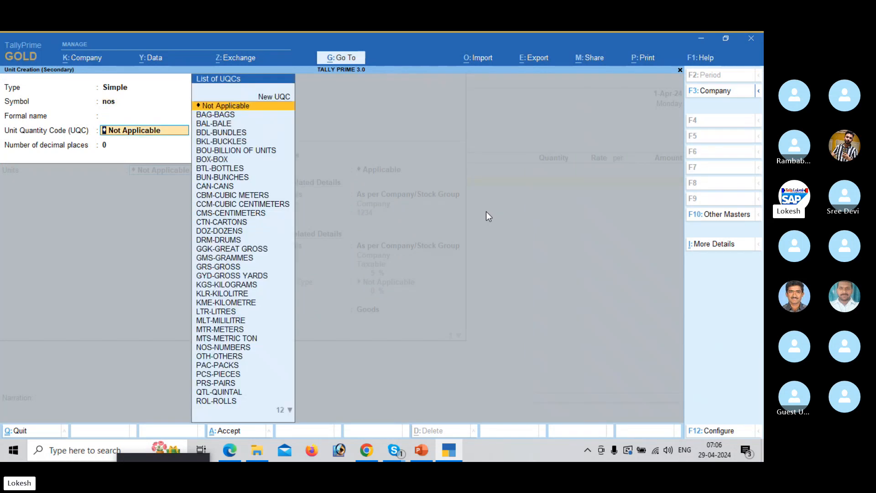
text(no)
key(Return)
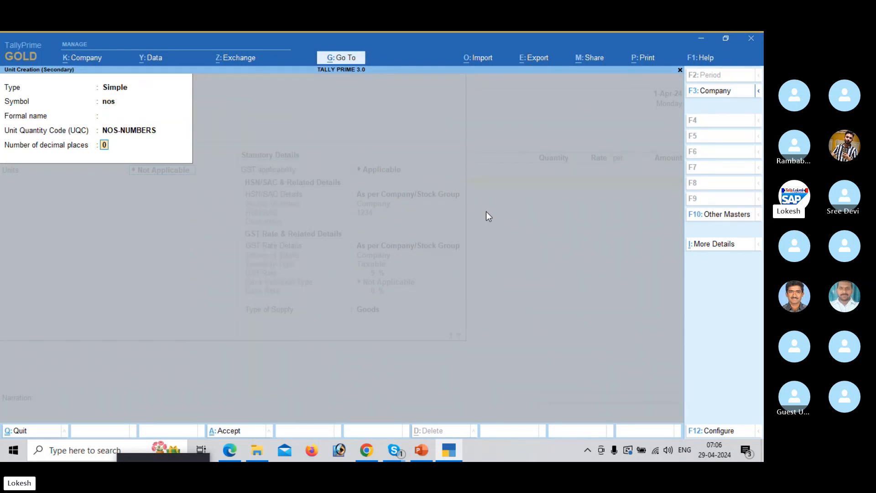
key(Return)
key(Return)
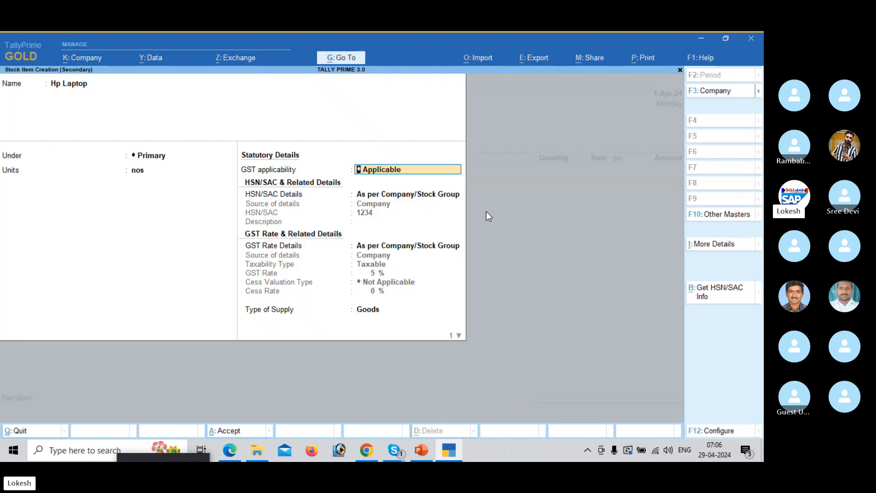
Step: Keep GST applicable with HSN/SAC and rate details as per Company/Stock Group and supply type Goods, and save the Hp Laptop item
key(Return)
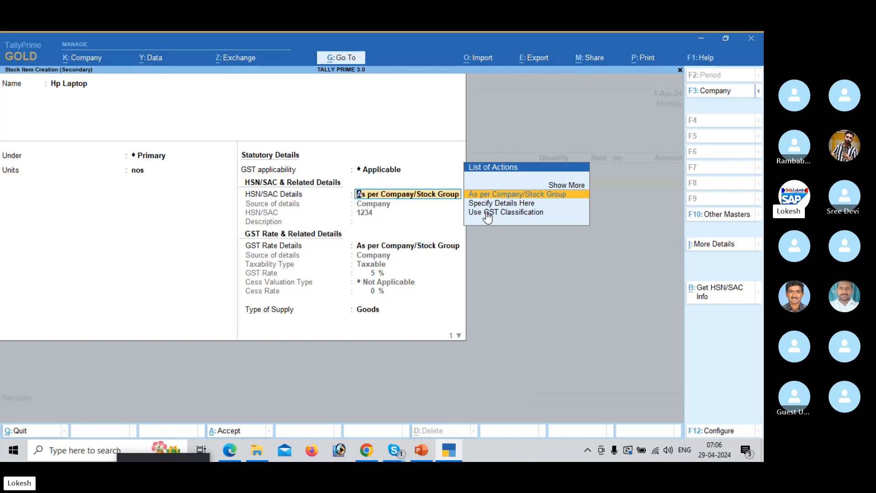
key(Return)
key(Return)
key(Return)
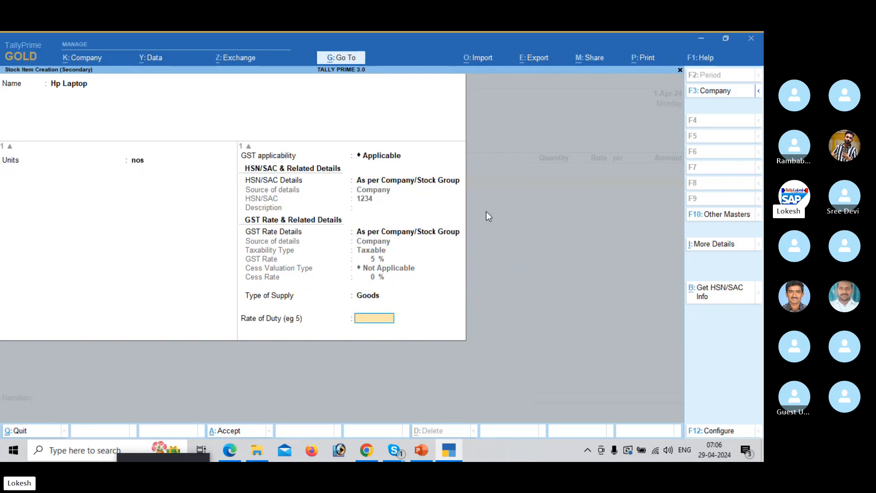
key(Return)
key(Return)
Step: Enter a quantity of 50 nos at a rate of 5,000 for Hp Laptop in the purchase voucher
text(50)
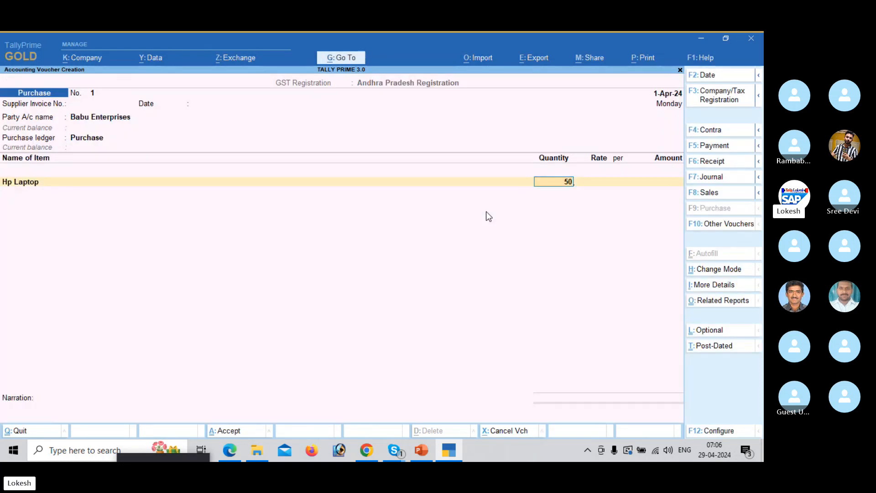
key(Return)
text(5,00)
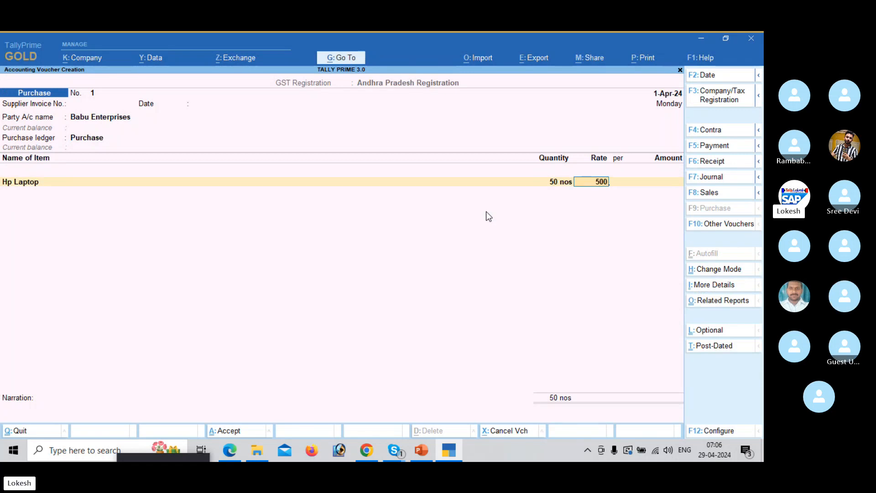
text(0)
key(Return)
key(Return)
key(Return)
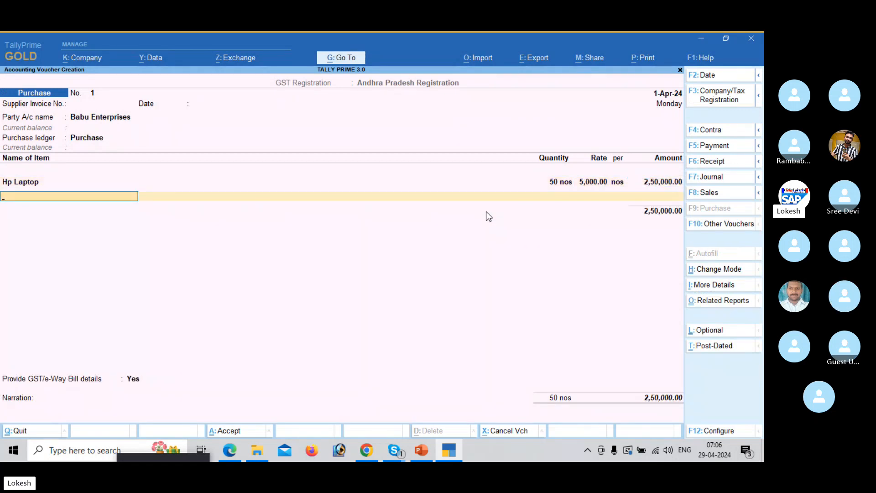
Step: Start a second stock item named Lenovo Laptop under Primary with nos as its unit
key(alt+c)
text(Len)
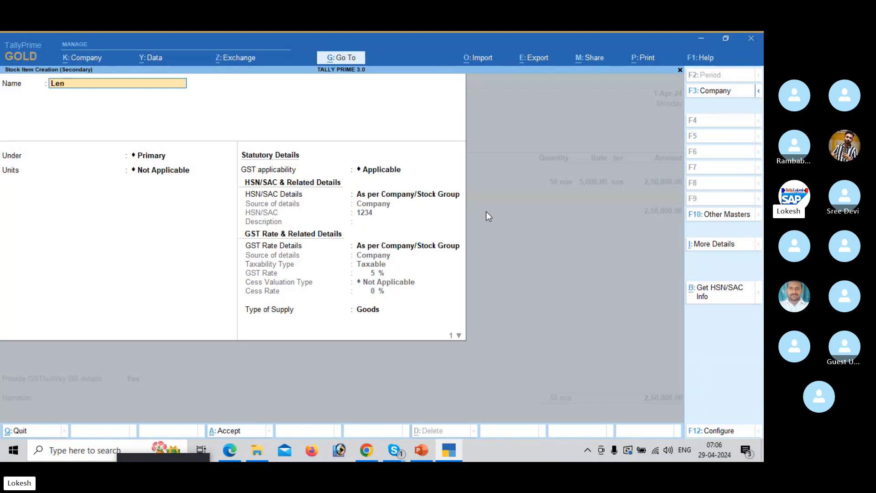
text(o)
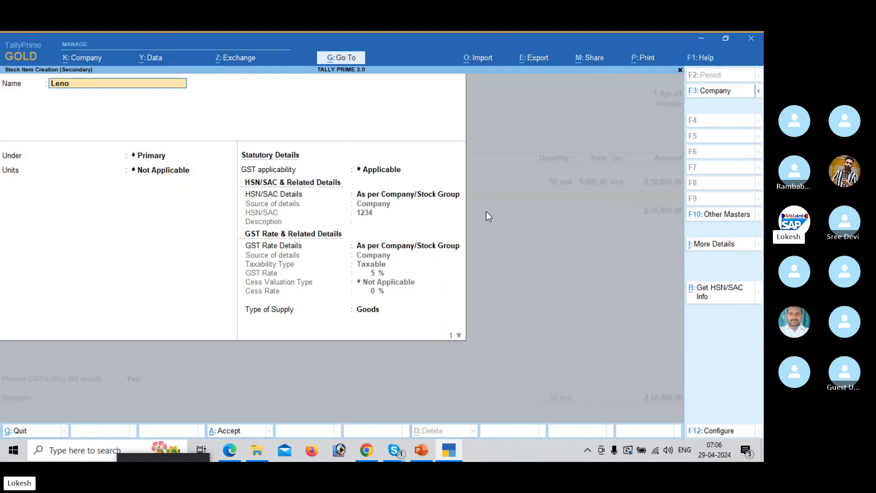
text(vo Laptop)
key(Return)
key(Return)
key(Down)
key(Return)
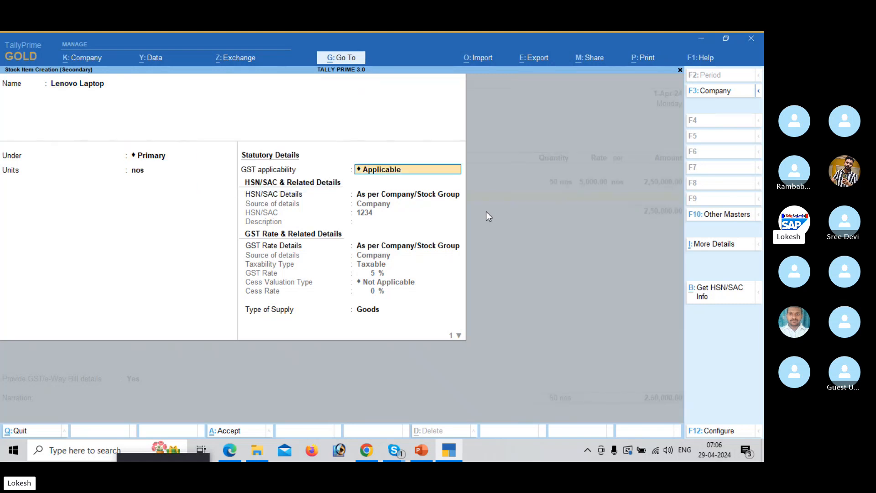
Step: Keep GST applicable with HSN/SAC and rate details as per Company/Stock Group and supply type Goods, and save the Lenovo Laptop item
key(Return)
key(Return)
key(Return)
key(Return)
key(Return)
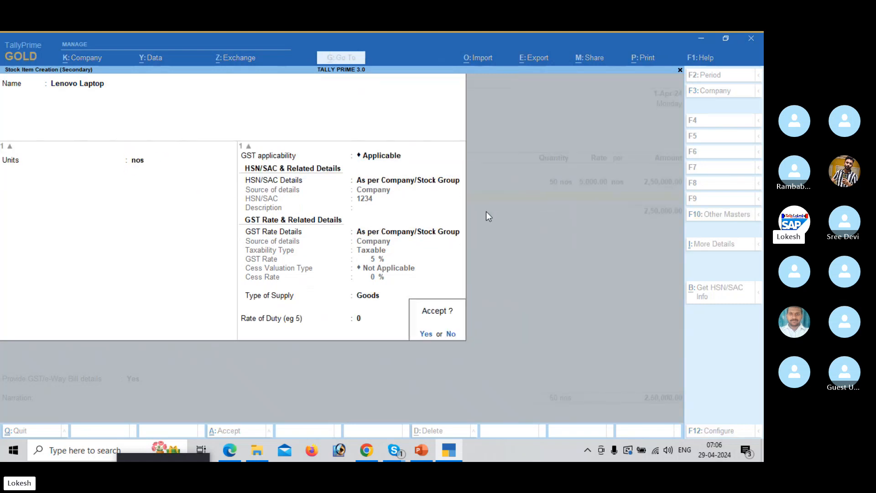
key(Return)
Step: Enter a quantity of 20 nos at a rate of 2,000 for Lenovo Laptop in the purchase voucher
text(20)
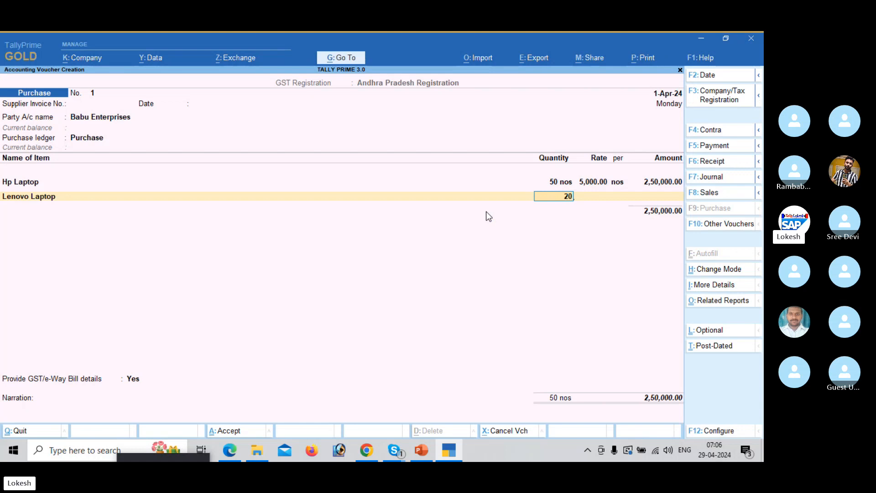
key(Return)
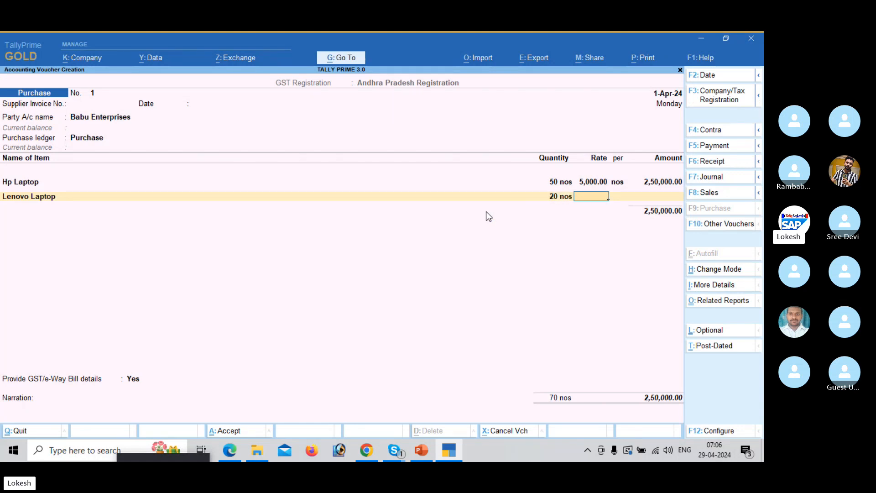
text(2000)
key(Return)
key(Return)
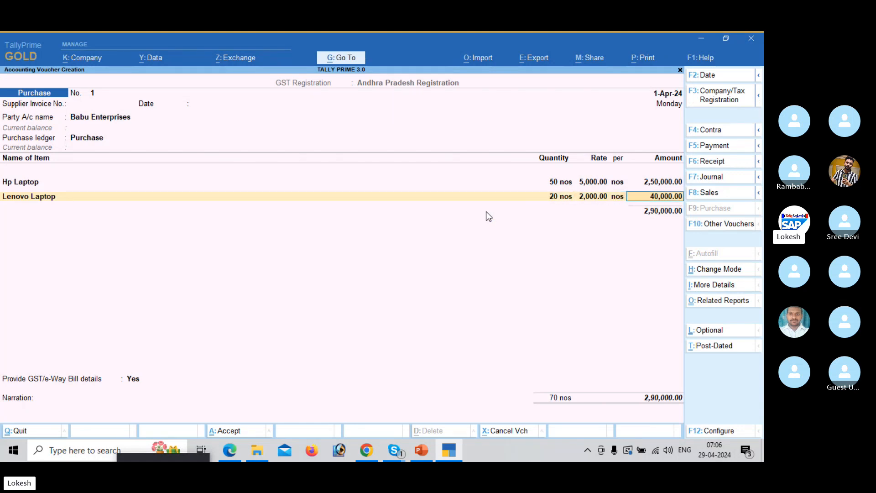
key(Return)
Step: Start a tax ledger named CGST under Duties & Taxes from the purchase voucher
key(alt)
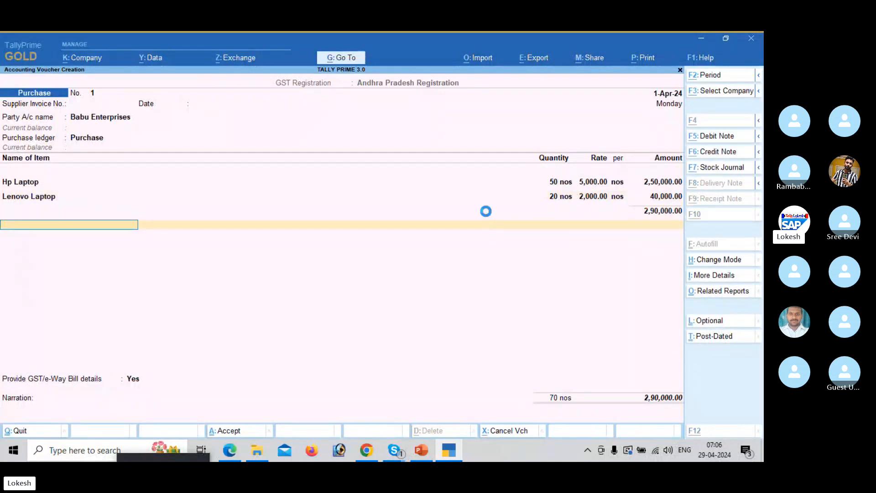
key(alt+c)
text(CGS)
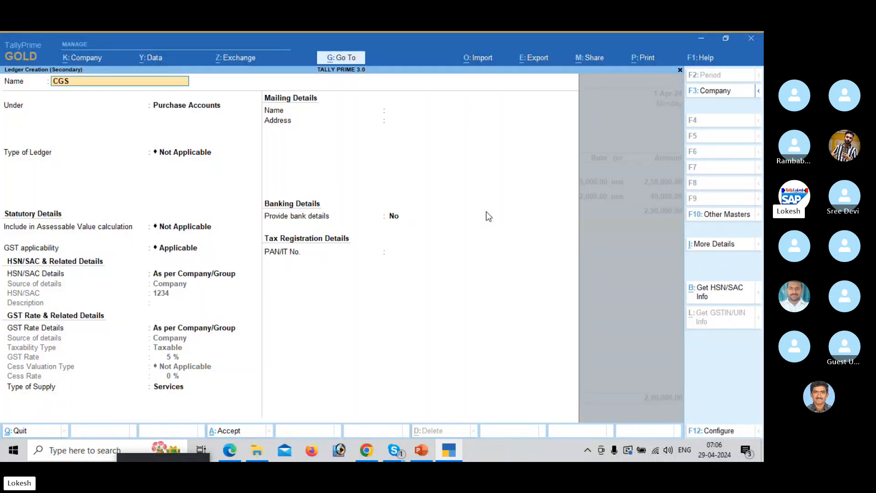
text(T)
key(Return)
key(Return)
key(BackSpace)
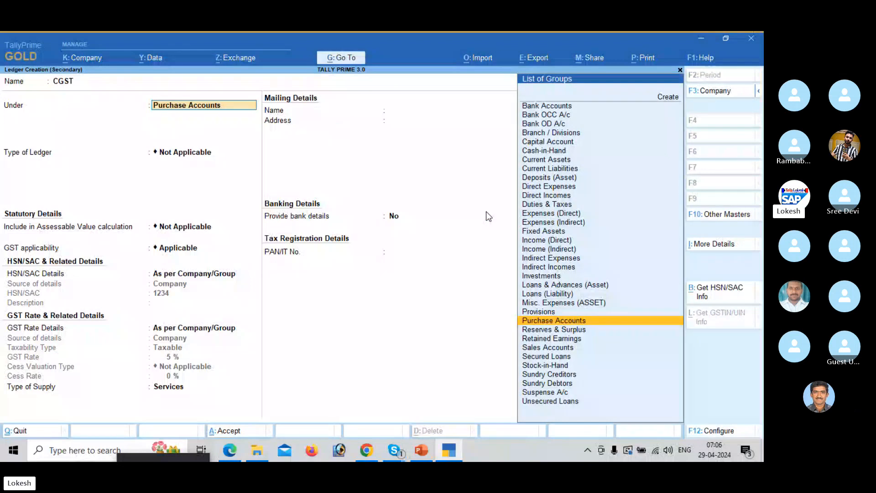
text(DU)
key(Return)
Step: Set the CGST ledger's duty type to GST and tax type to CGST, and save it into the purchase voucher
key(Up)
key(Return)
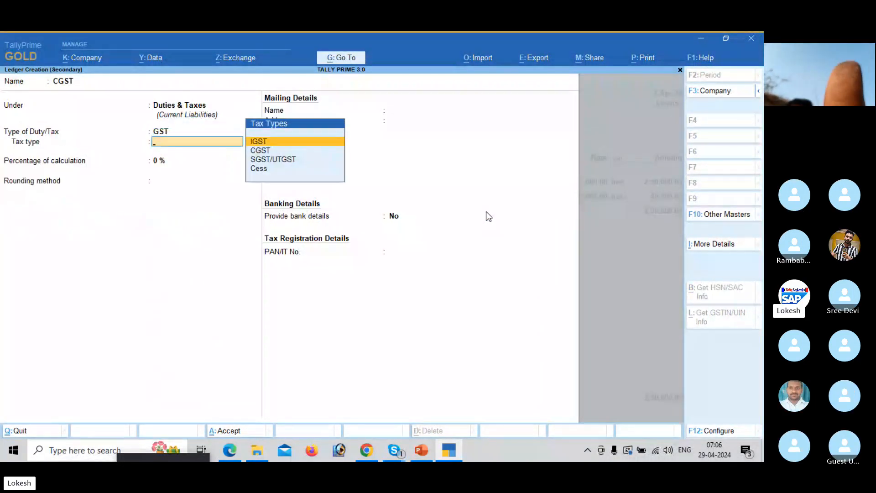
key(Down)
key(Return)
key(Return)
key(Return)
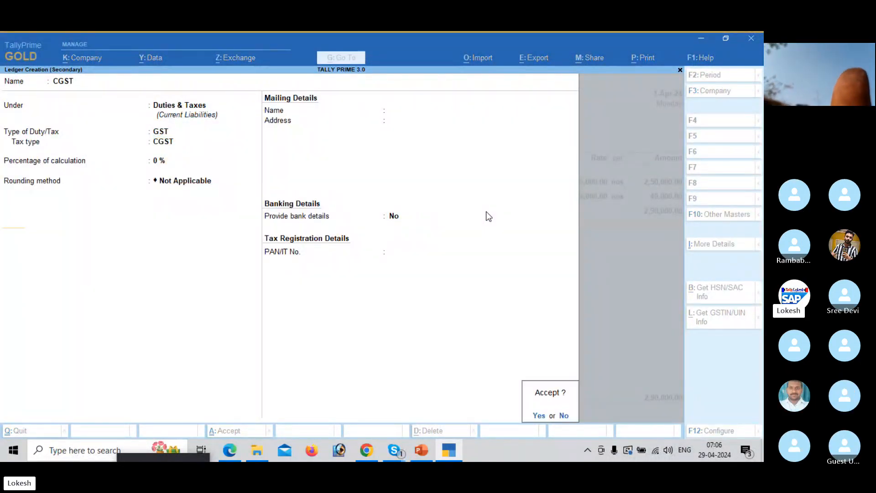
key(Return)
key(Return)
Step: Start another tax ledger named SGST under Duties & Taxes from the purchase voucher
key(alt+c)
text(SG)
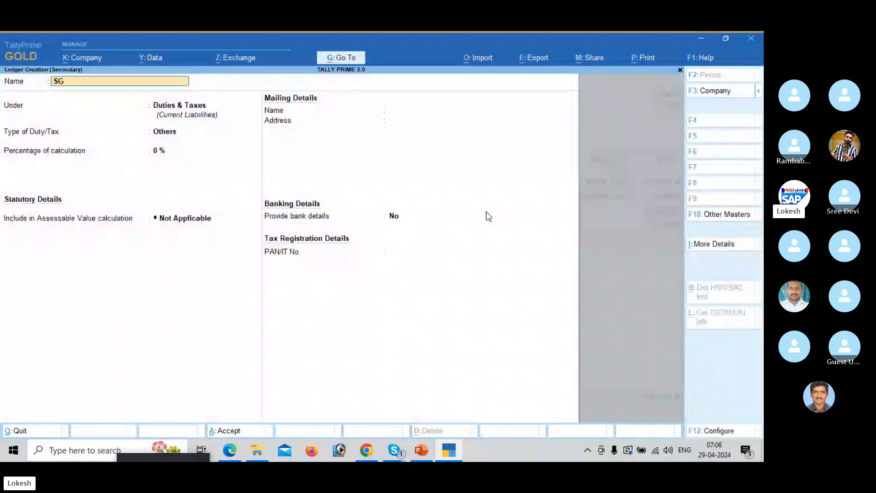
text(ST)
key(Return)
key(Return)
Step: Set the SGST ledger's duty type to GST and tax type to SGST/UTGST, and save it into the purchase voucher
key(Up)
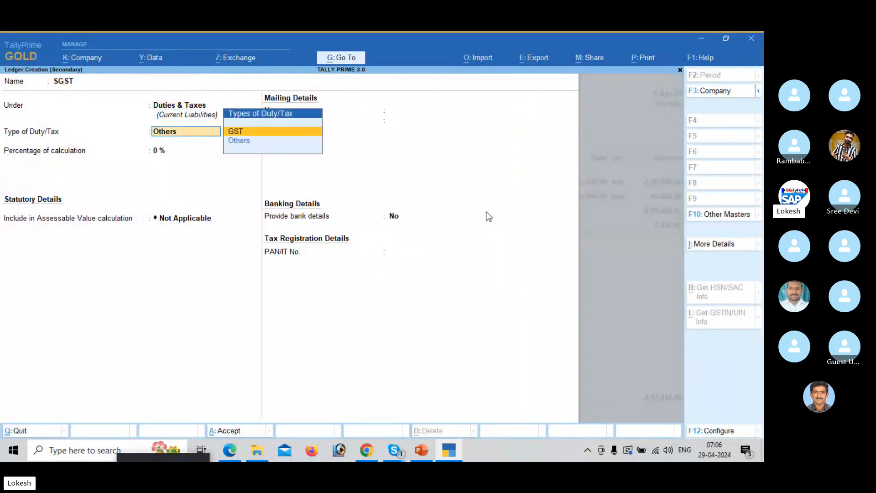
key(Return)
key(Down)
key(Down)
key(Return)
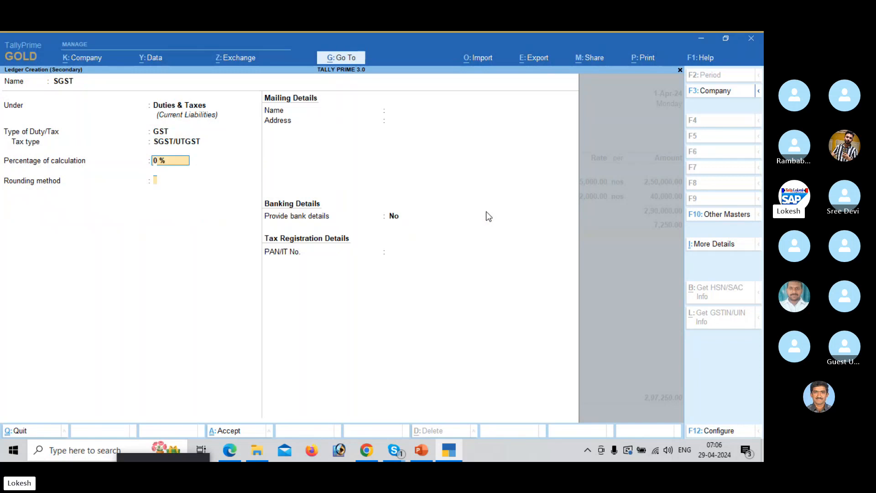
key(Return)
key(Return)
key(Return)
key(Return)
key(Return)
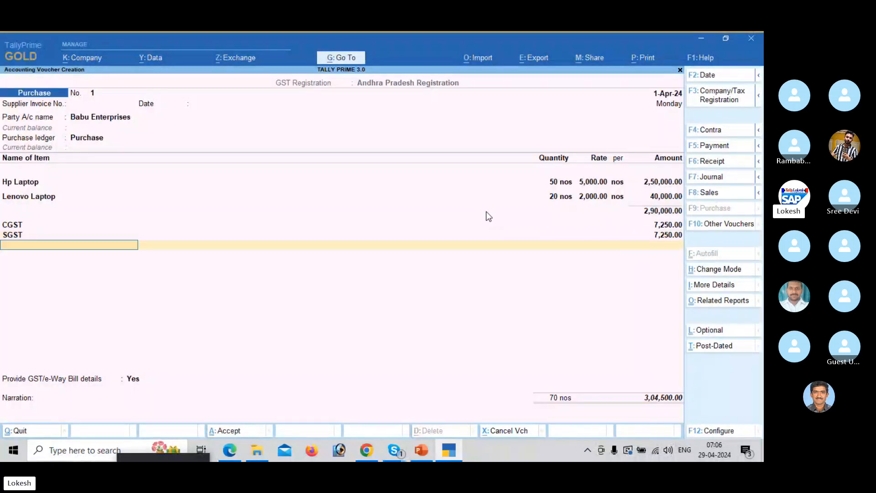
Step: Set Provide GST/e-Way Bill details to No and save the purchase voucher
key(Return)
key(Up)
key(Return)
key(Return)
key(Return)
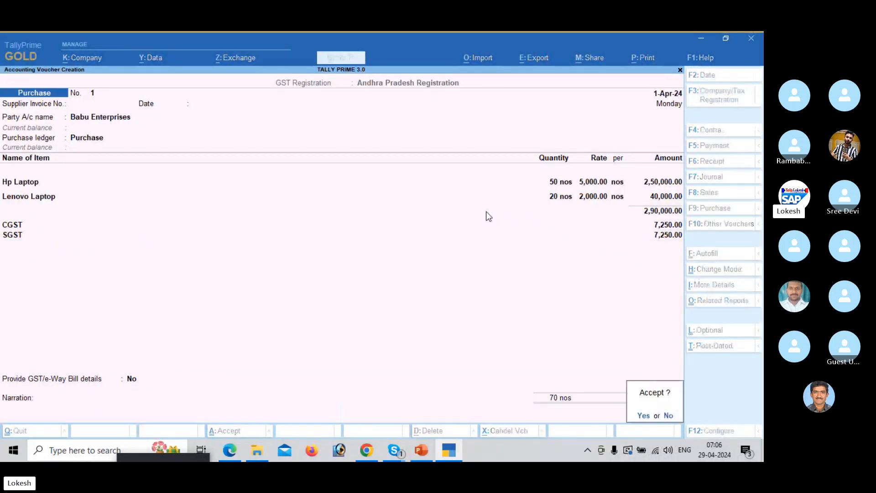
key(Return)
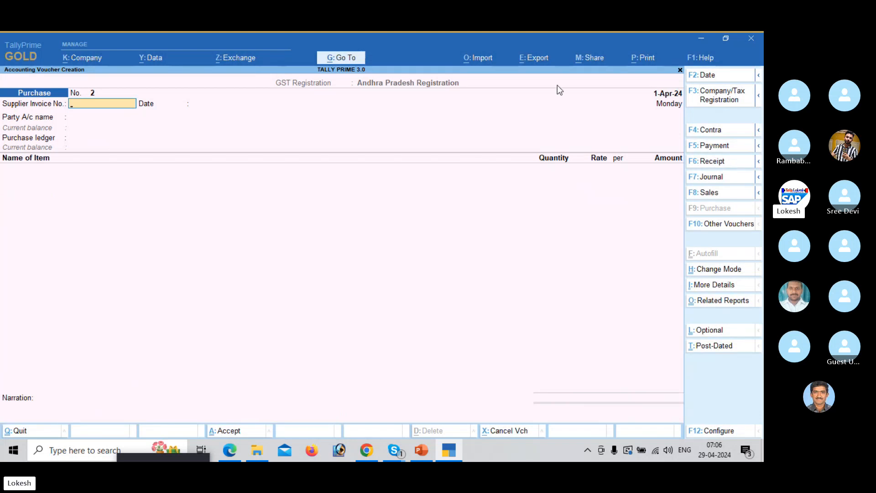
Step: Switch to a sales voucher and start a new party ledger named JAI MERCHANTS
click(719, 194)
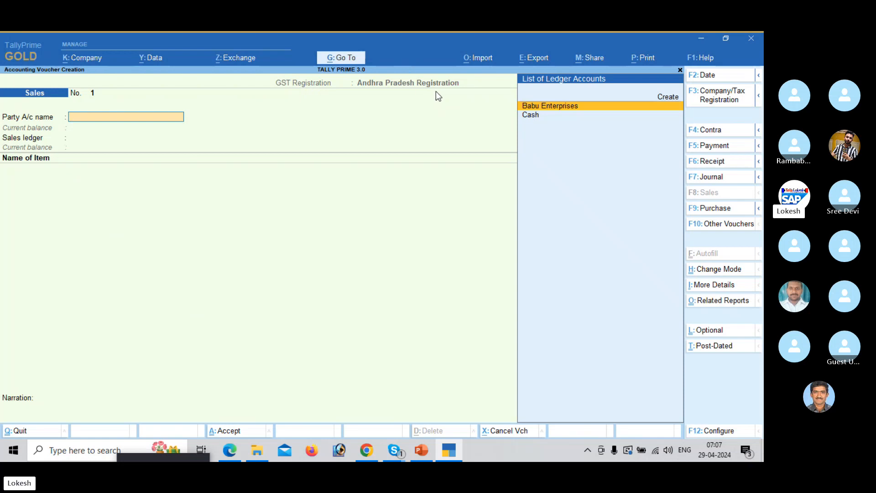
key(alt)
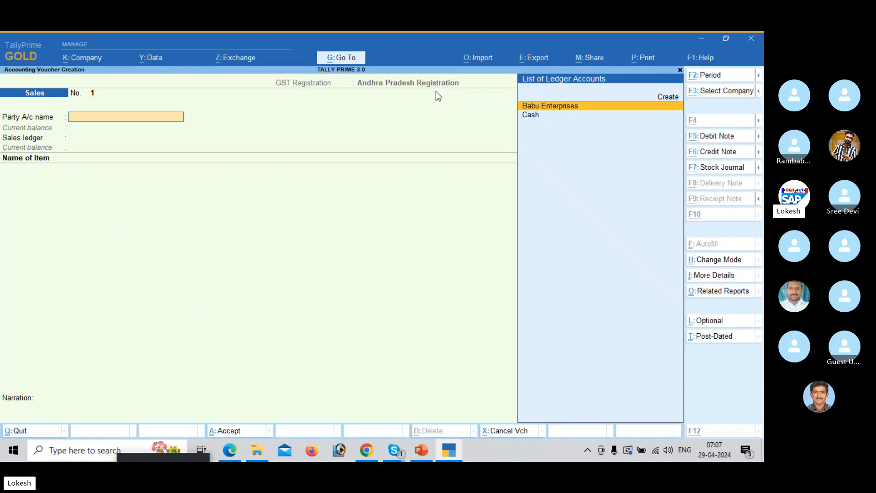
key(alt+c)
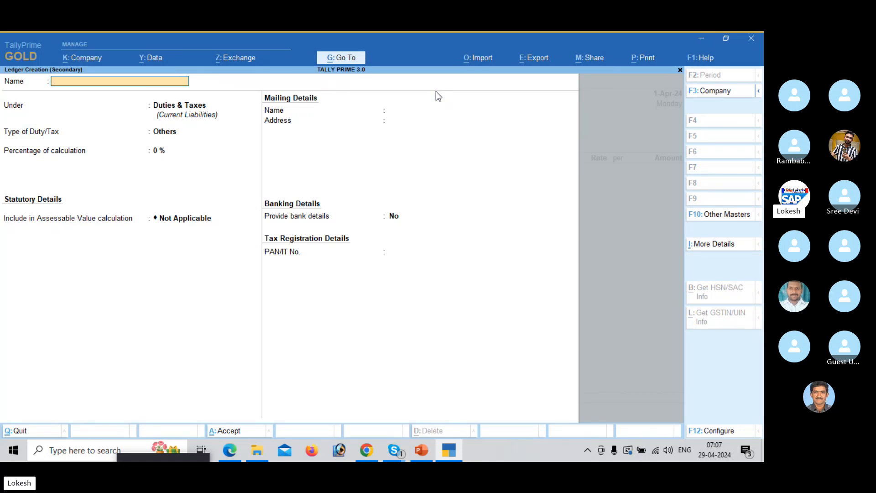
text(JAI MERCHANTS)
key(Return)
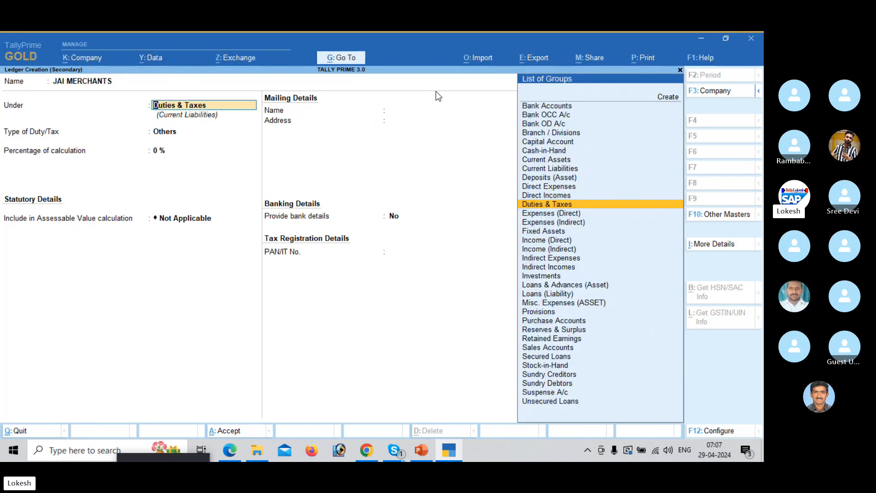
Step: Place JAI MERCHANTS under Sundry Debtors, keeping the state Andhra Pradesh, country India and registration type Regular
text(SUN)
key(Down)
key(Return)
key(Return)
key(Return)
key(Return)
key(Return)
key(Return)
key(Return)
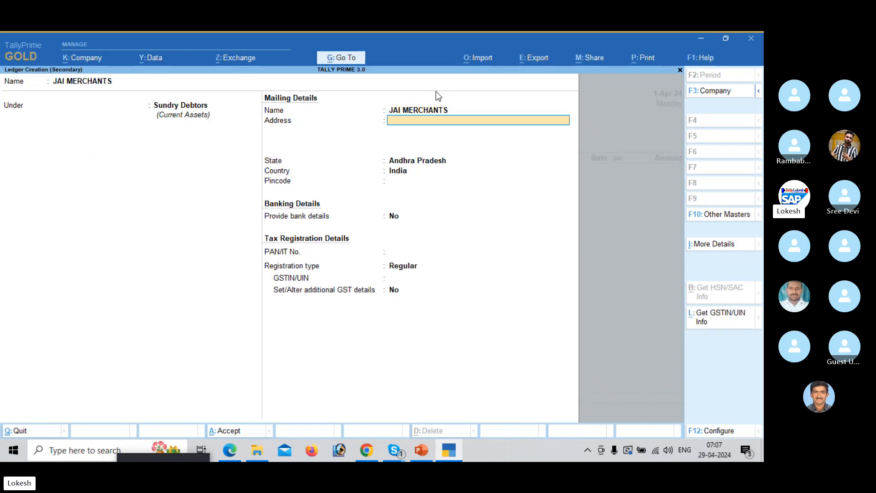
key(Return)
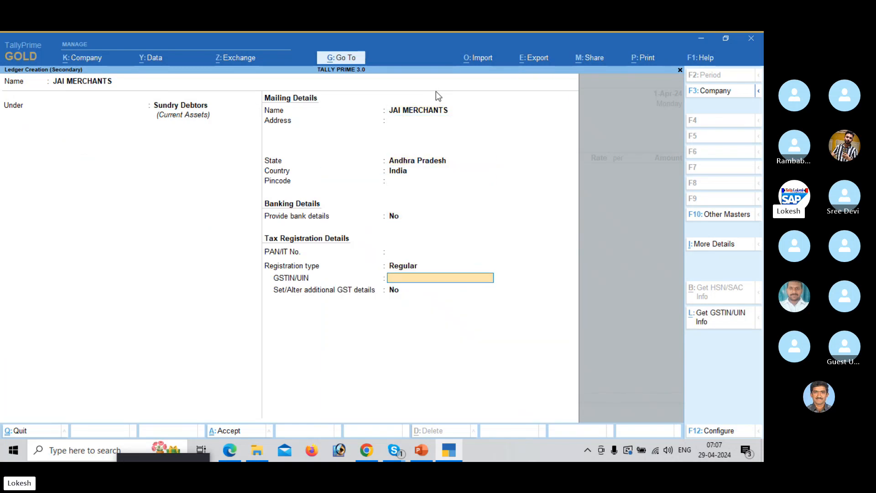
Step: Enter only the state code 37 as GSTIN/UIN, save the JAI MERCHANTS ledger and accept its party details
text(37)
key(Return)
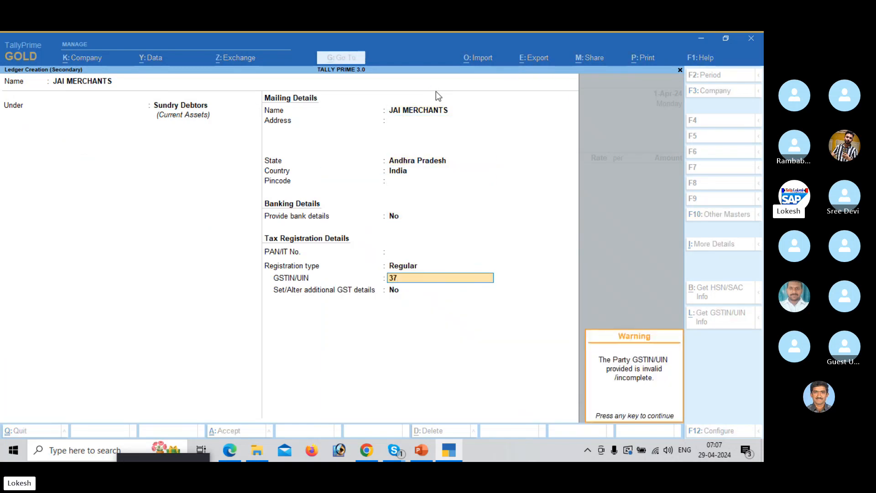
key(Return)
key(Return)
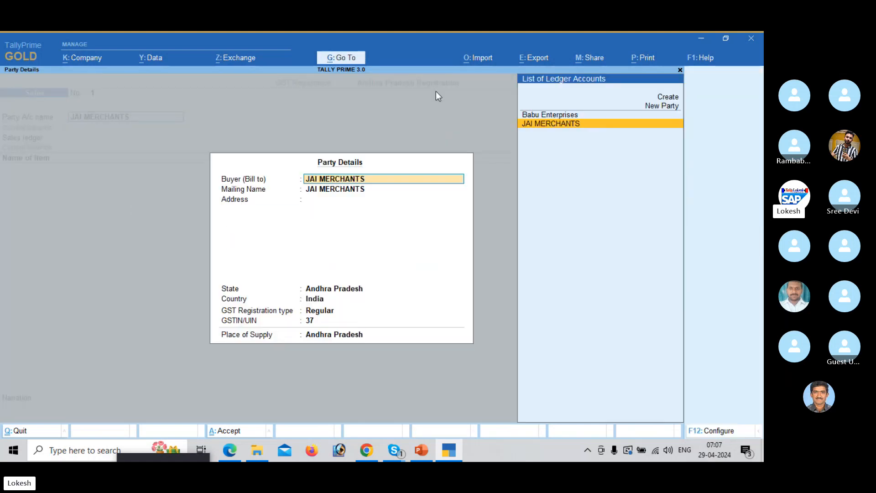
key(ctrl+a)
Step: Start a new ledger named SALES under Sales Accounts for the sales voucher
key(Return)
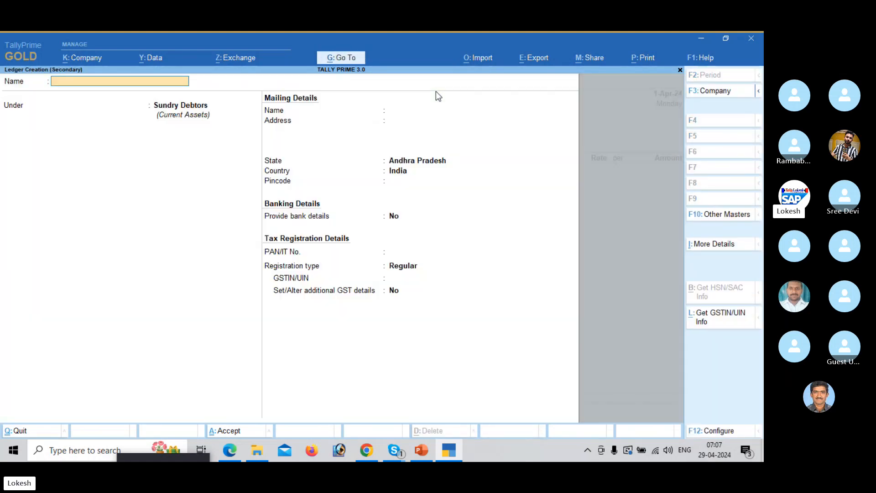
text(SALES)
key(Return)
key(Return)
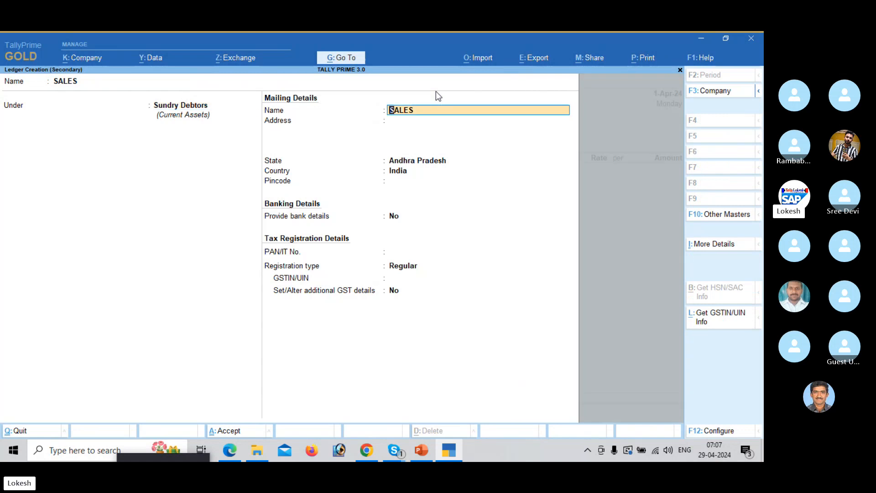
key(BackSpace)
text(sa)
key(Return)
Step: Keep GST applicable with details as per Company/Group, set the supply type to Goods, and save the SALES ledger
key(Return)
key(Return)
key(Return)
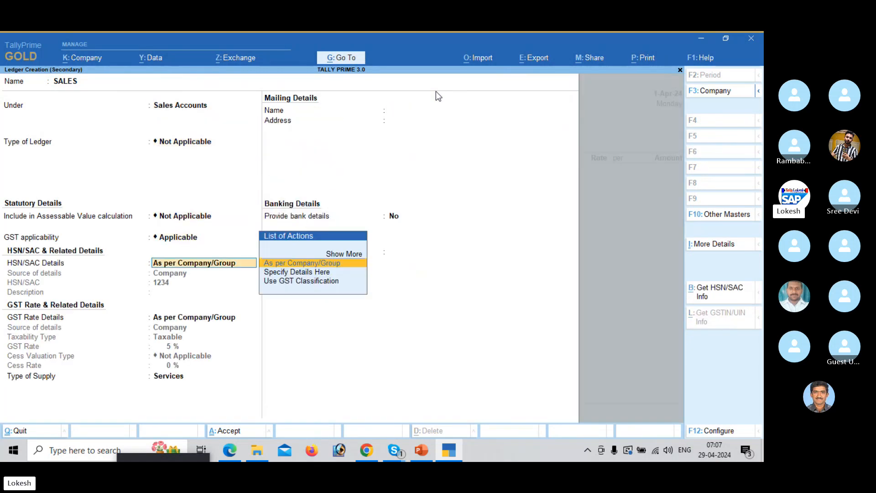
key(Return)
key(Return)
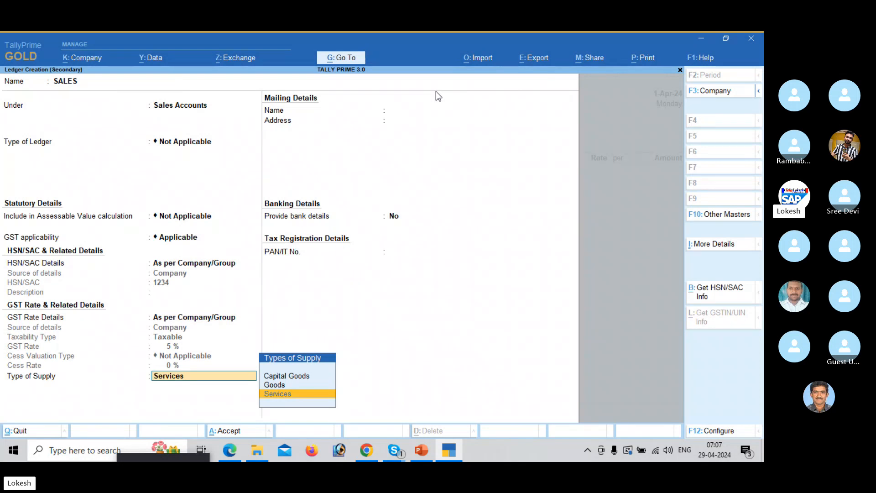
key(Up)
key(Return)
key(Return)
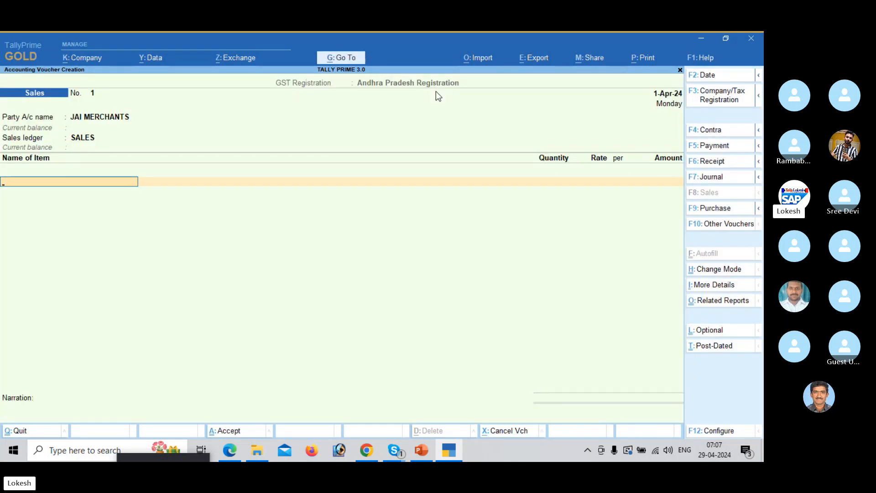
key(alt+c)
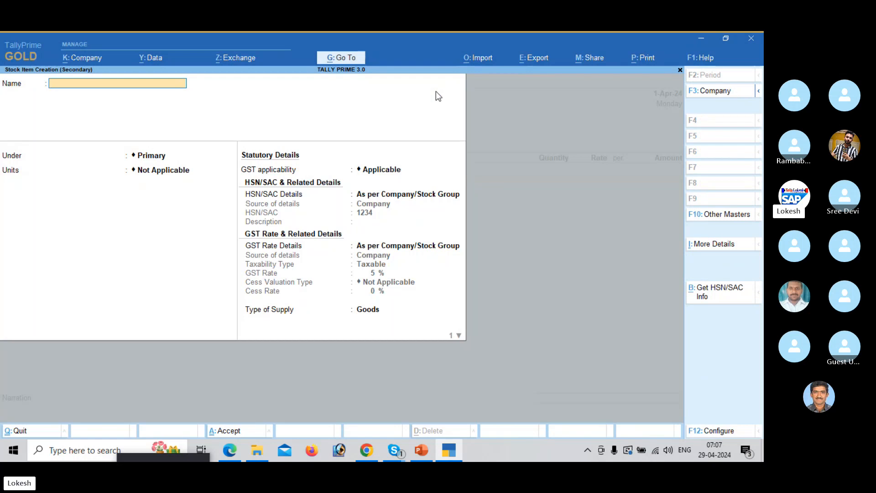
text(KBS)
key(BackSpace)
key(BackSpace)
key(BackSpace)
key(Escape)
key(Return)
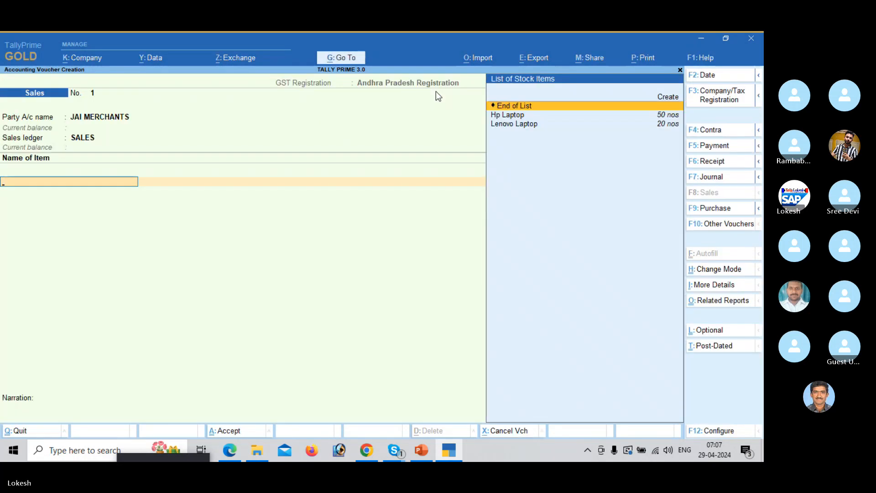
Step: Add Hp Laptop to the sales voucher with a quantity of 1 nos at a rate of 10,000
key(Return)
text(1)
key(Return)
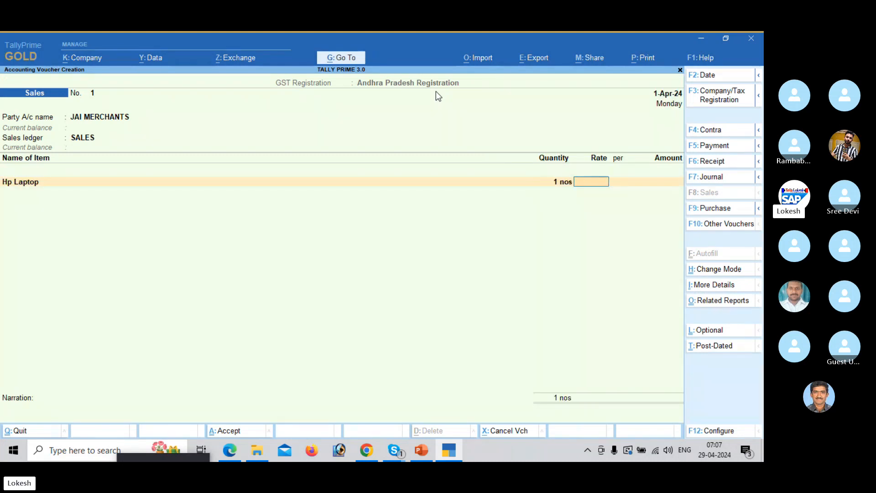
text(10000)
key(Return)
key(Return)
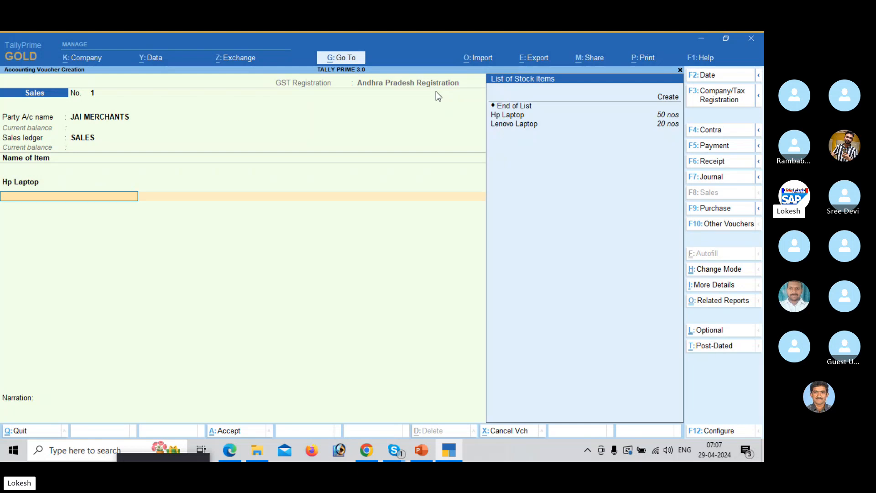
Step: Add Lenovo Laptop to the sales voucher with a quantity of 5 nos at a rate of 12,000
key(Down)
key(Down)
key(Return)
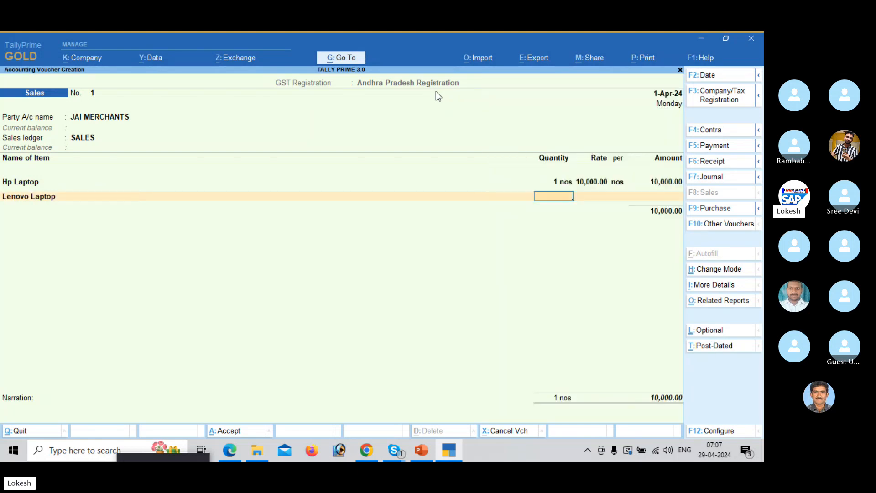
text(5)
key(Return)
text(12000)
key(Return)
key(Return)
key(Return)
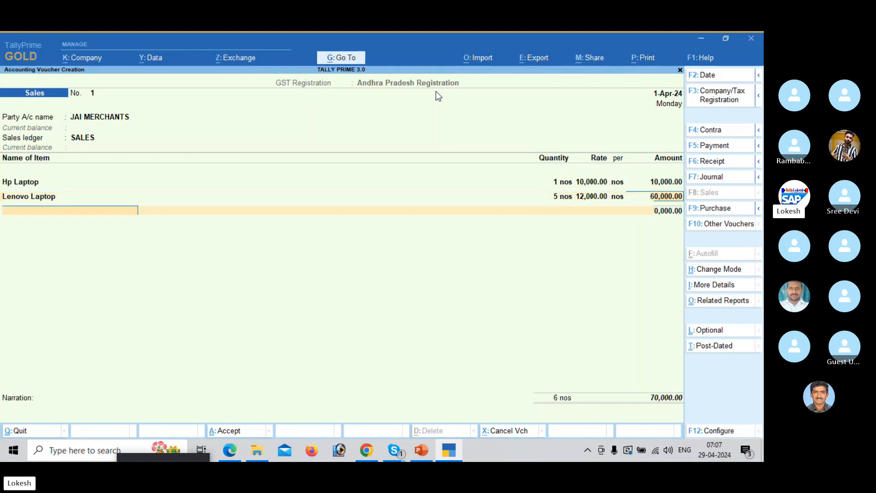
Step: Finish the item list, add the CGST and SGST ledgers to the sales voucher, and set GST/e-Way Bill details to No
key(Return)
key(Return)
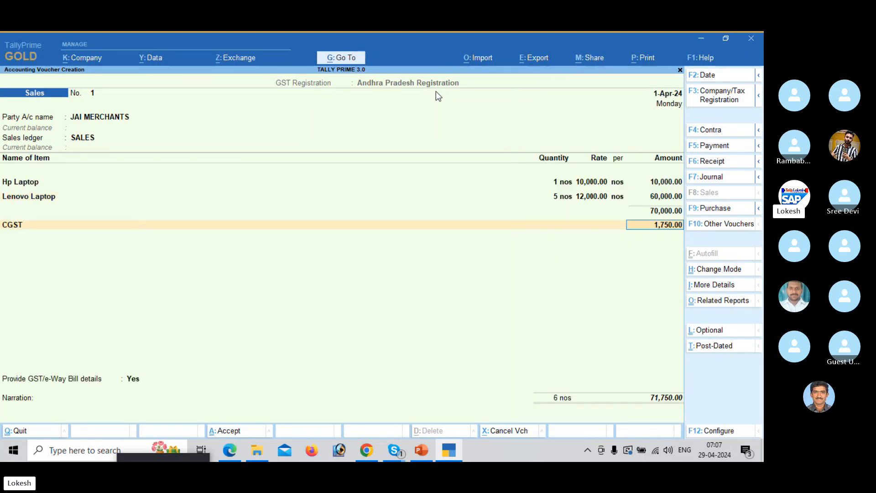
key(Return)
text(sg)
key(Return)
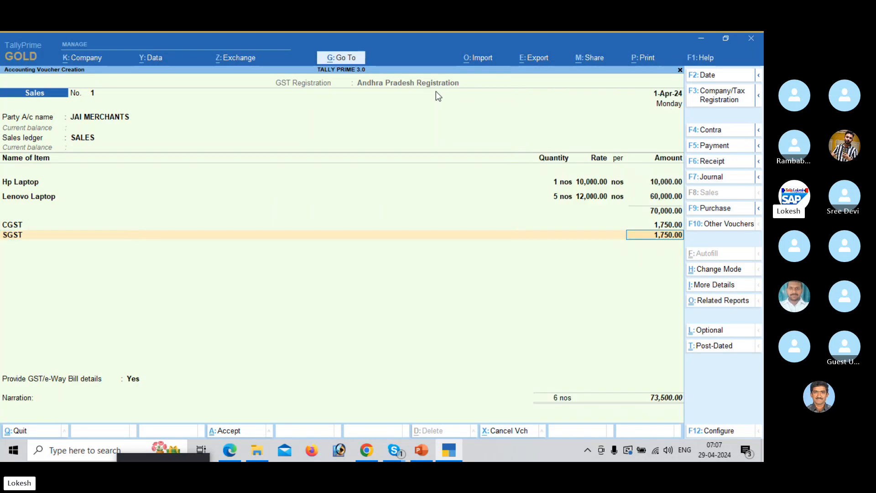
key(Return)
key(Return)
key(Up)
key(Return)
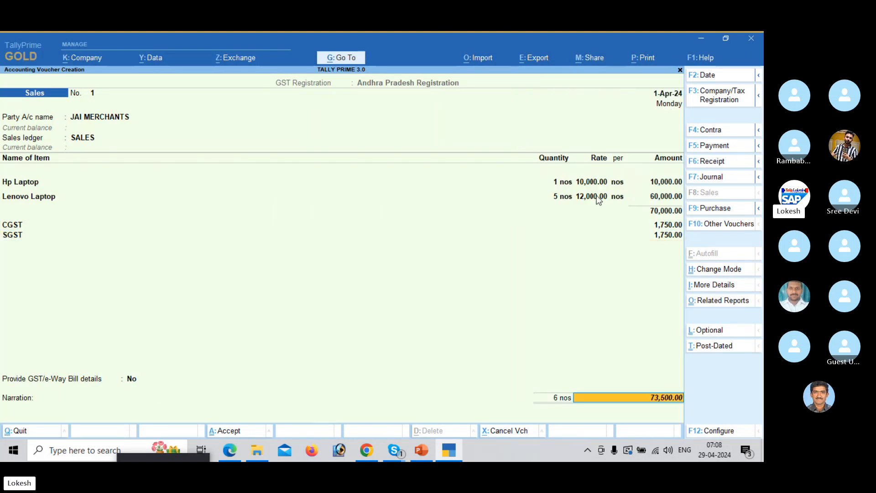
Step: Examine the detailed GST tax analysis of the sales voucher for each item's rate, HSN/SAC source and tax values
click(723, 301)
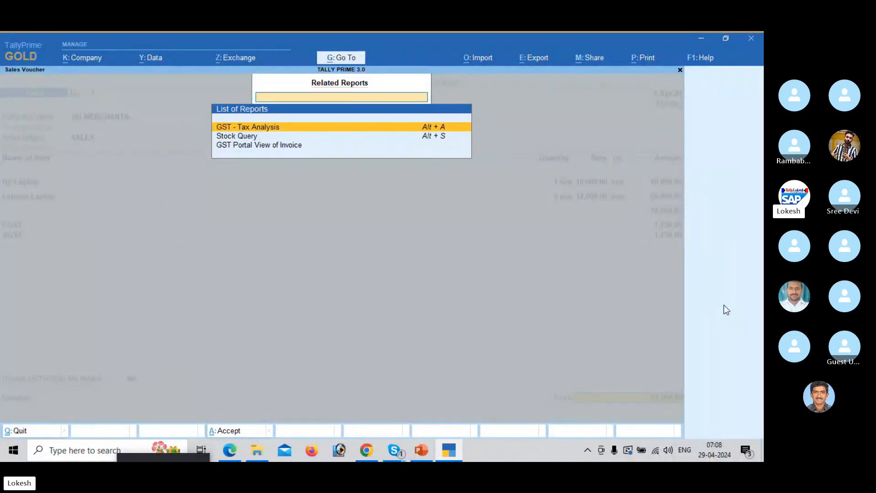
key(Return)
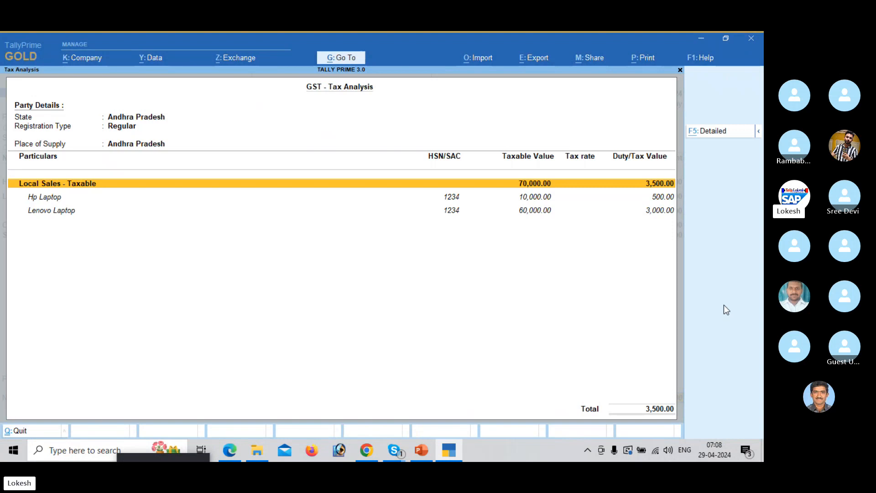
key(F5)
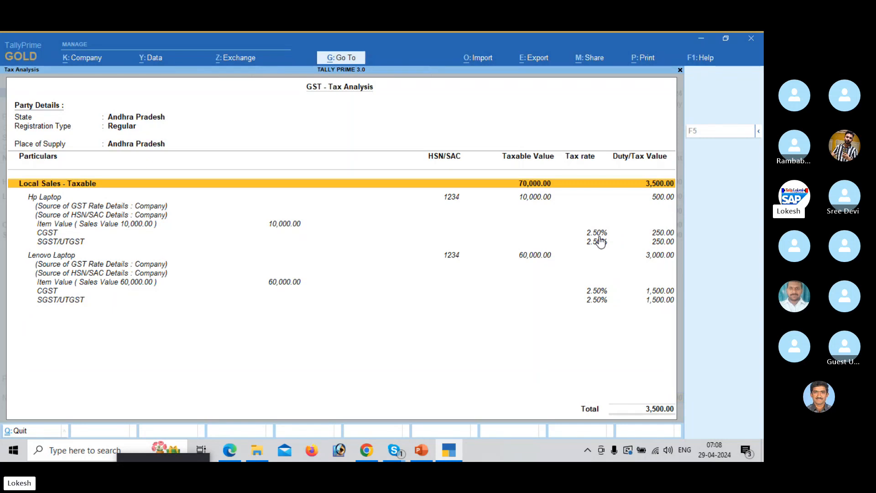
key(Escape)
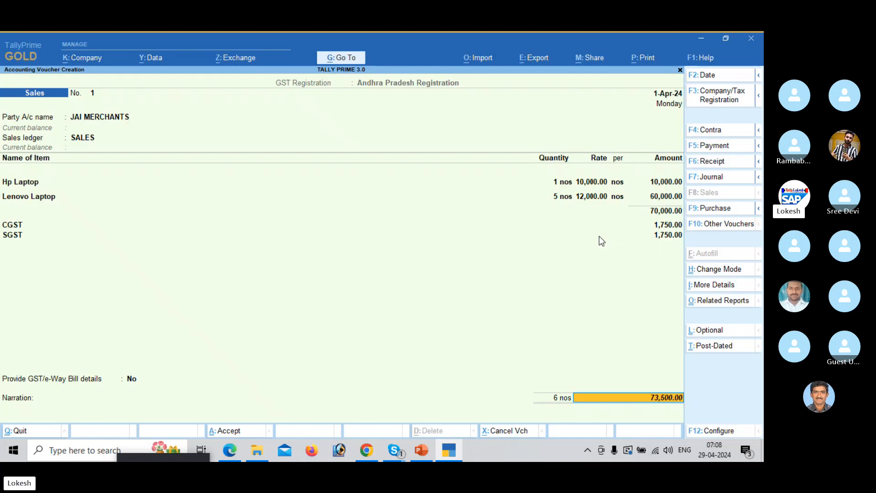
Step: Save the sales voucher without sending its details for e-Way Bill generation
key(Return)
key(Return)
key(Return)
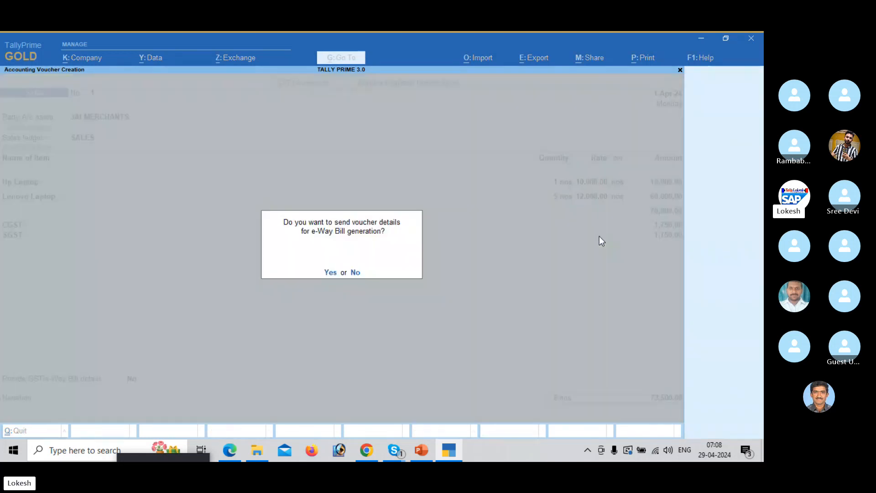
key(n)
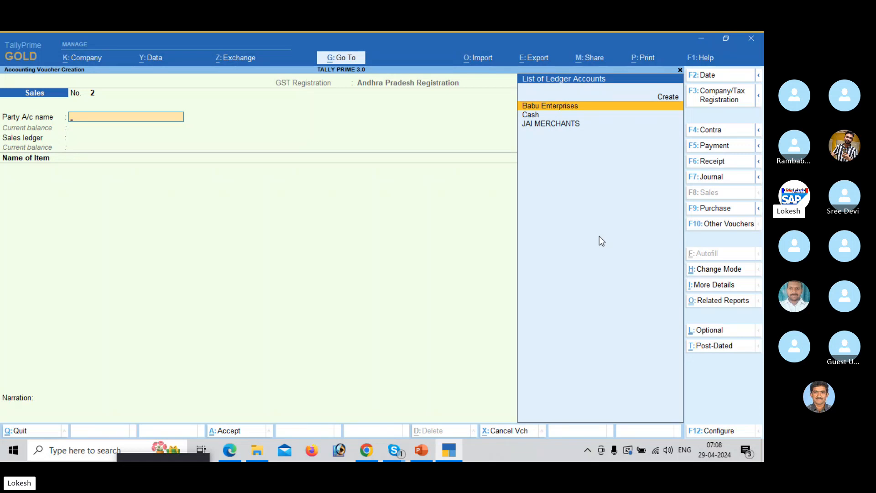
Step: Start a second sales voucher for JAI MERCHANTS, leaving dispatch details blank and keeping Andhra Pradesh as the place of supply
key(Down)
key(Down)
key(Return)
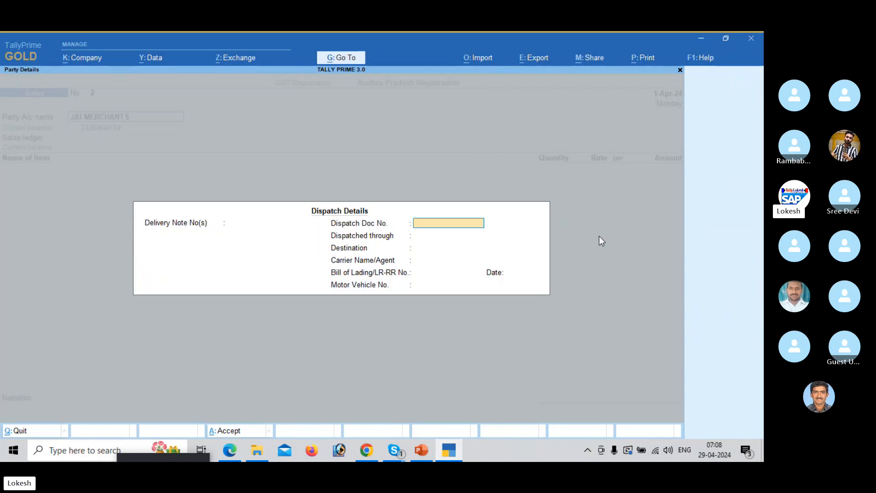
key(Return)
key(Return)
key(Return)
key(Return)
key(Return)
key(Return)
key(Return)
key(Return)
key(Return)
key(Return)
key(Return)
key(Return)
key(Return)
key(Return)
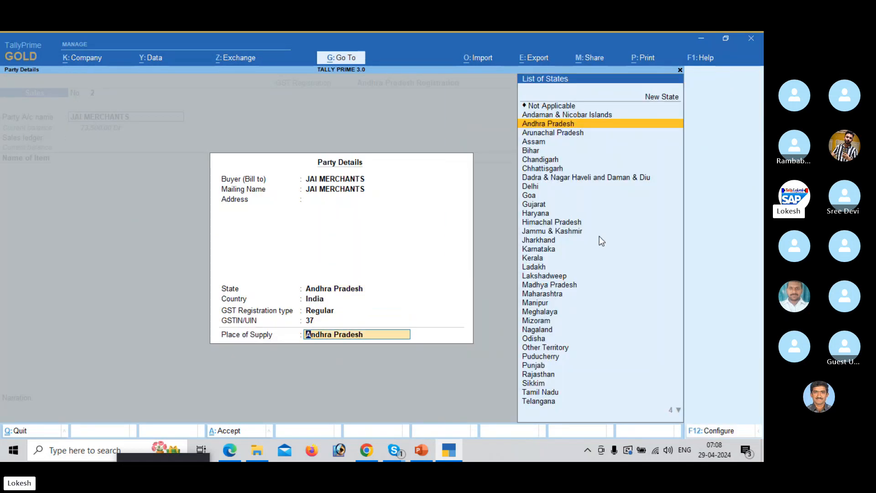
key(Return)
key(BackSpace)
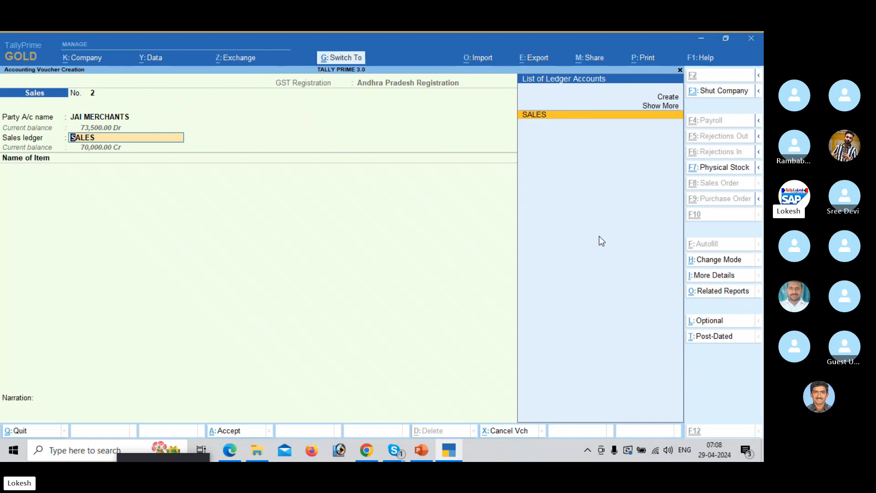
Step: Alter the SALES ledger from the voucher to specify its own HSN/SAC of 5555, effective 29-Apr-24
key(ctrl+Return)
key(Return)
key(Return)
key(Return)
key(Return)
key(Return)
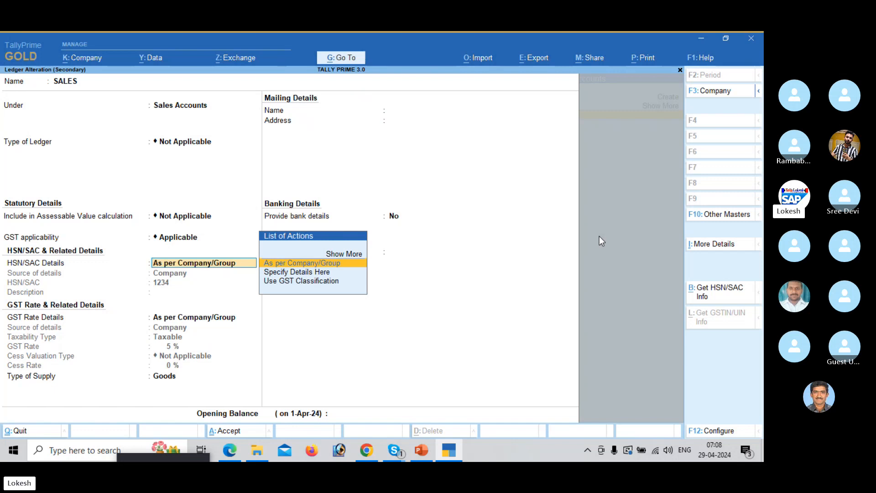
key(Down)
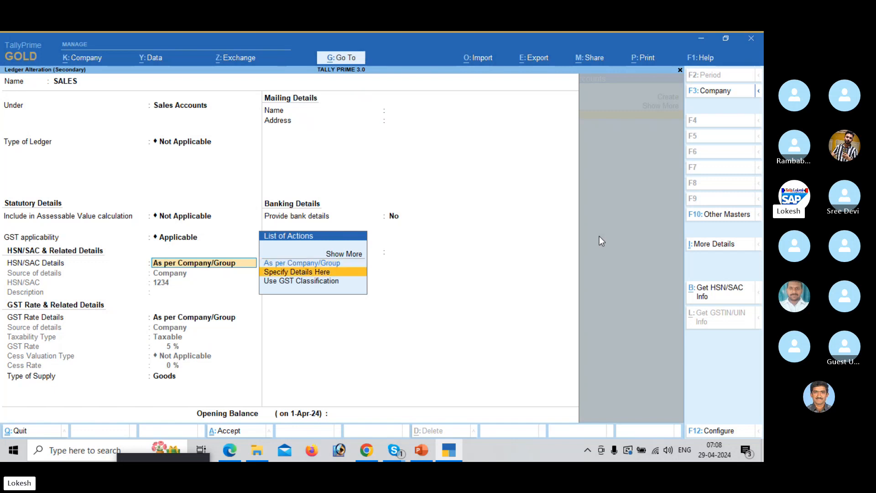
key(Return)
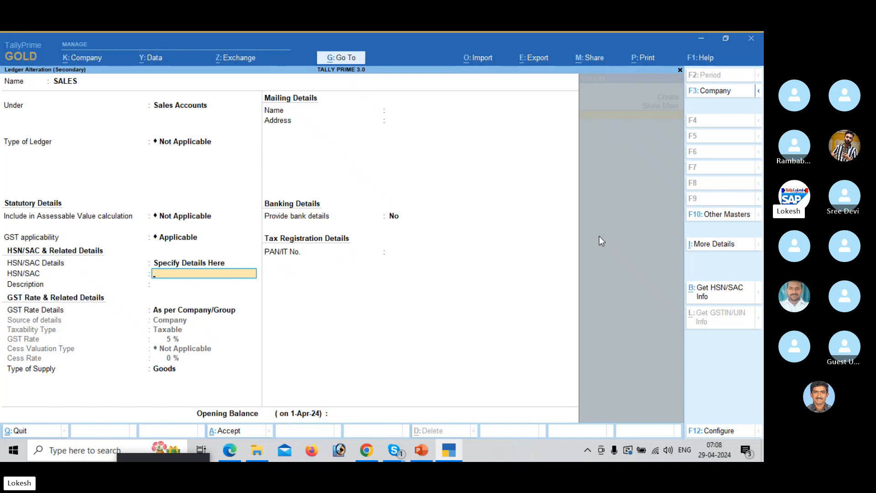
text(5555)
key(Return)
key(Return)
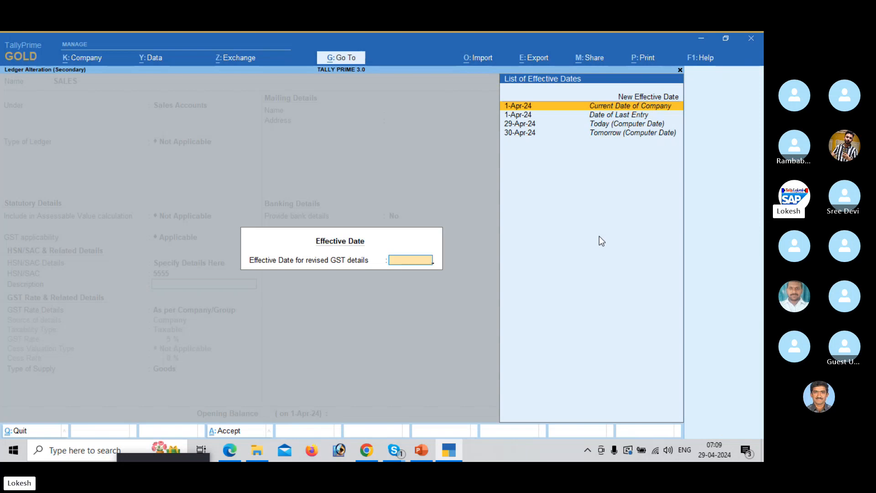
key(Down)
key(Down)
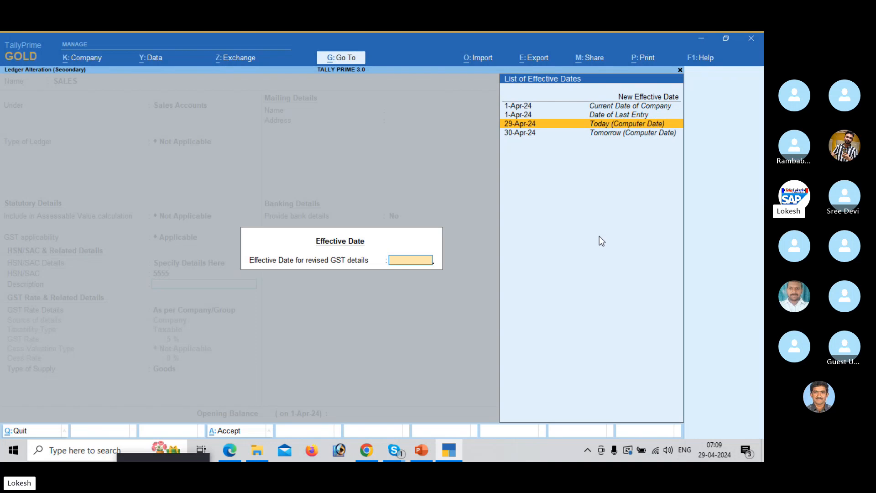
key(Return)
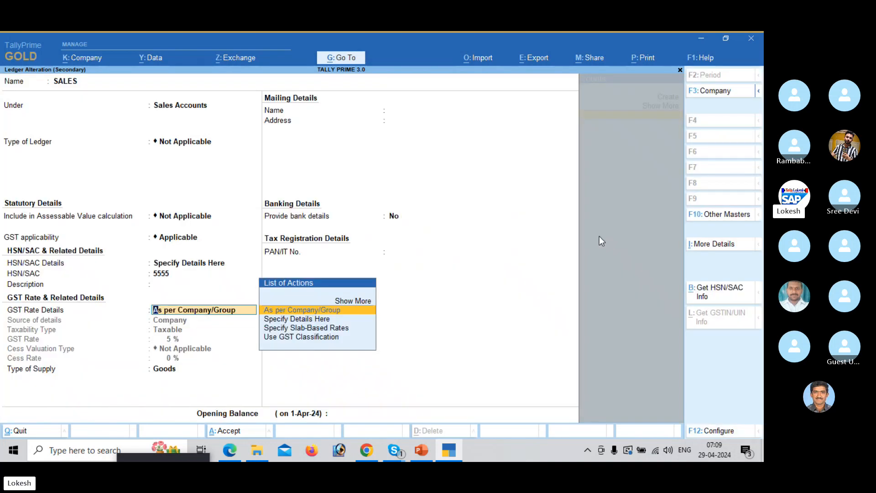
Step: Specify a taxable GST rate of 12% in the SALES ledger, effective 29-Apr-24, keep Goods as the supply type, and save the ledger
key(Down)
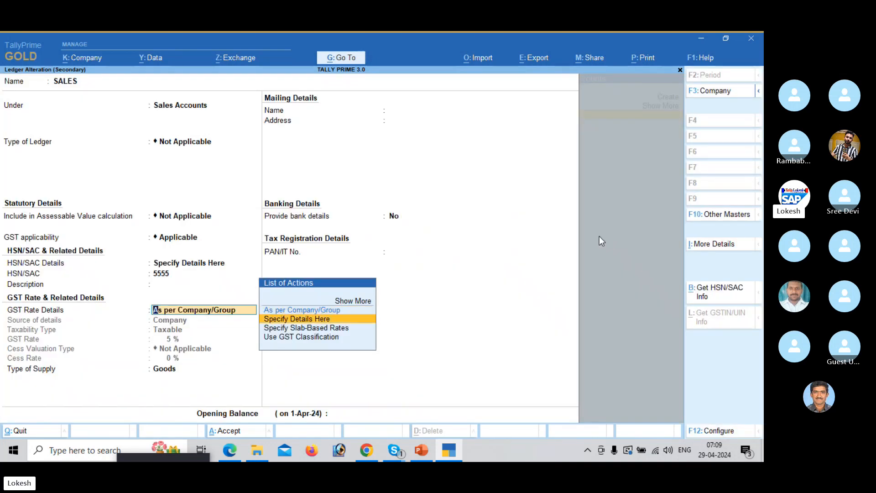
key(Return)
key(Return)
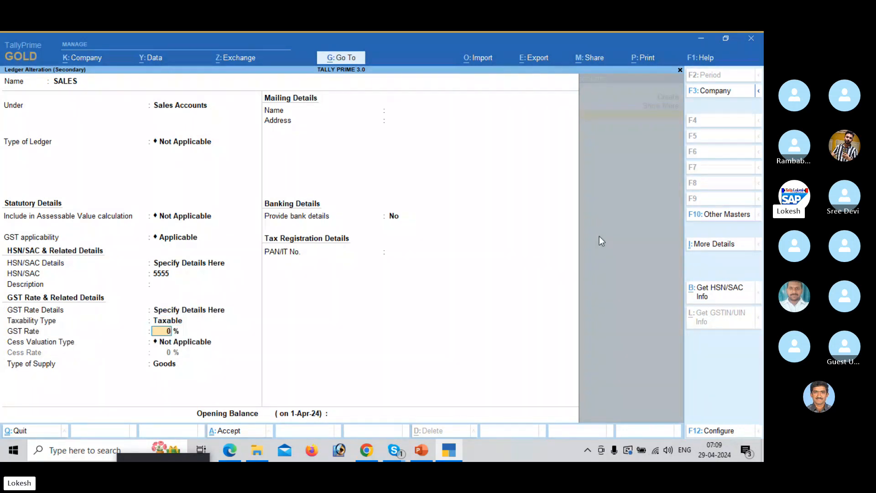
text(12)
key(Return)
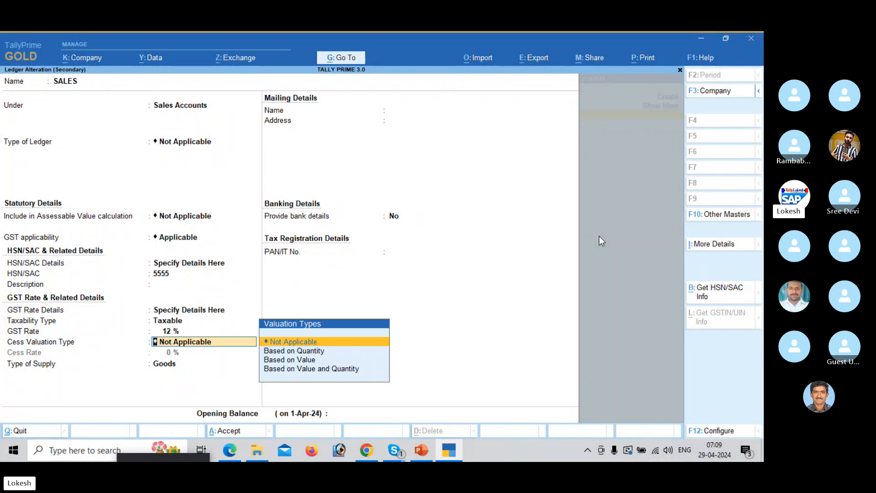
key(Return)
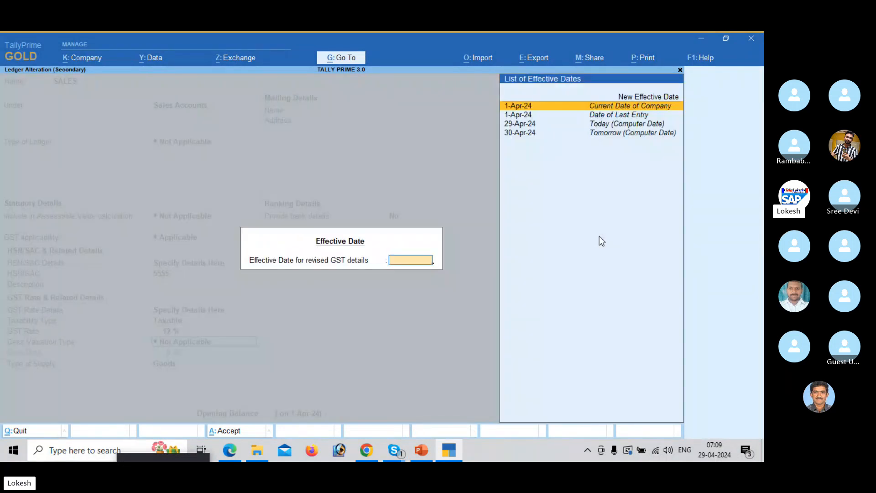
key(Down)
key(Down)
key(Return)
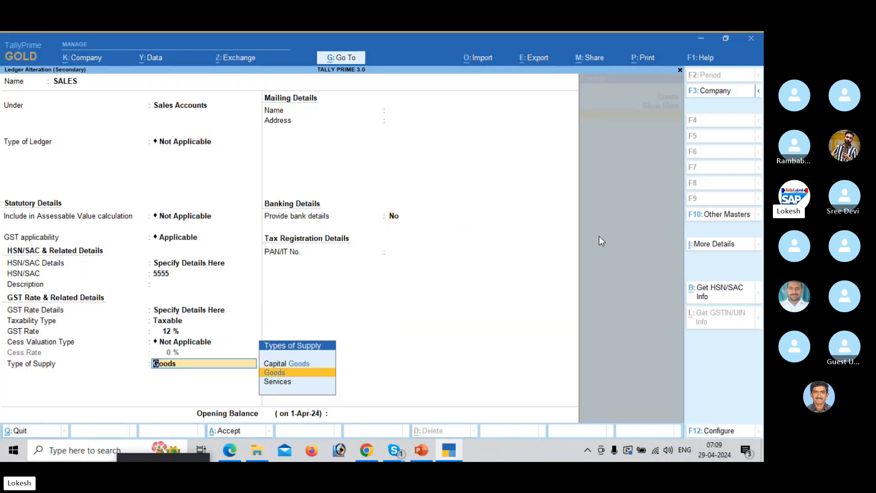
key(Return)
key(Return)
key(y)
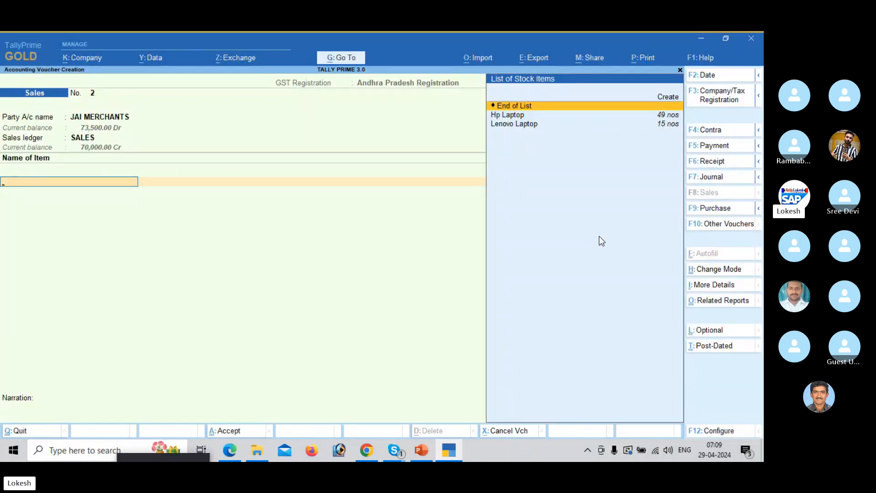
Step: Add Hp Laptop to the second sales voucher with a quantity of 5 nos at a rate of 10,000
key(Down)
key(Return)
text(8)
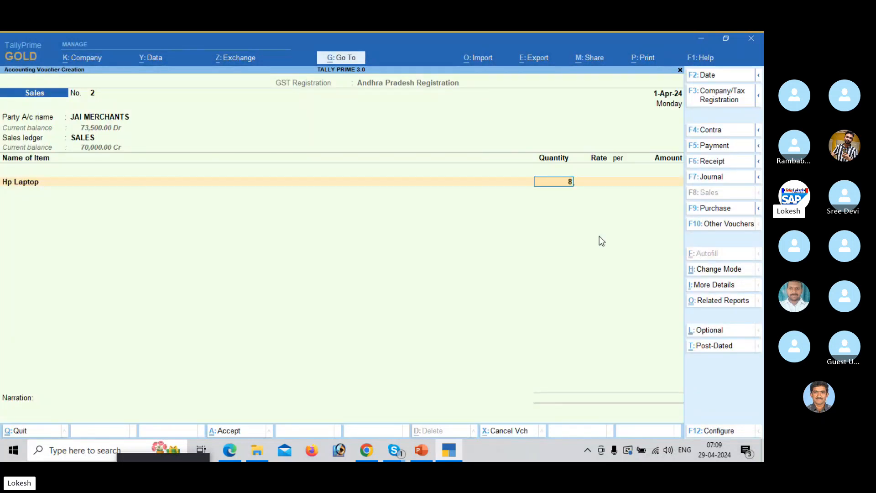
key(BackSpace)
text(5)
key(Return)
key(Return)
key(Return)
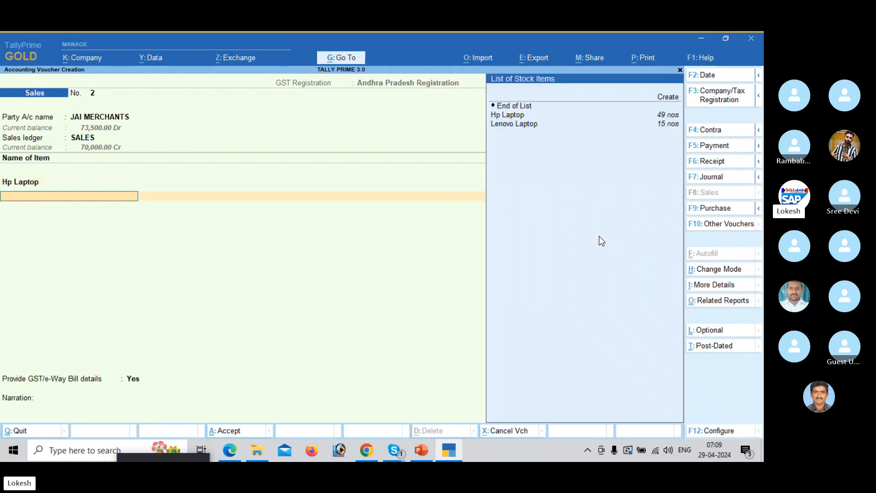
Step: Add Lenovo Laptop to the second sales voucher with a quantity of 5 nos at a rate of 12,000 and end the item list
key(Down)
key(Down)
key(Return)
text(5)
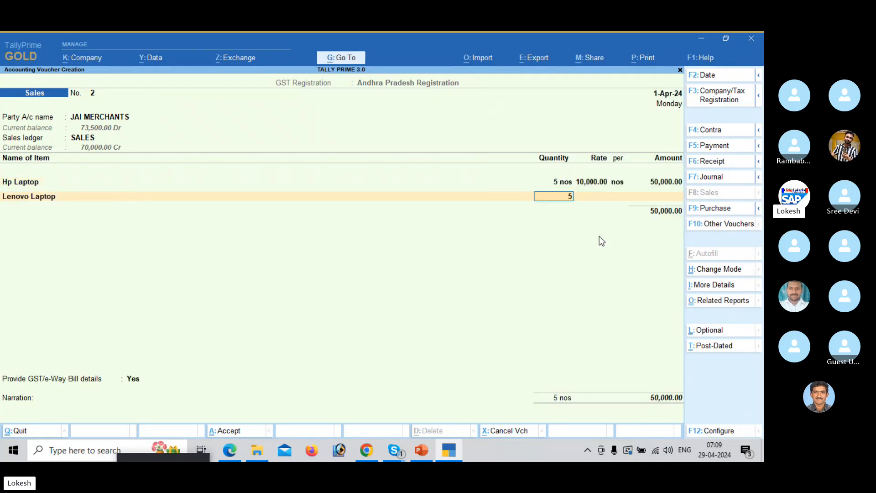
key(Return)
key(Return)
key(Return)
key(Return)
key(Return)
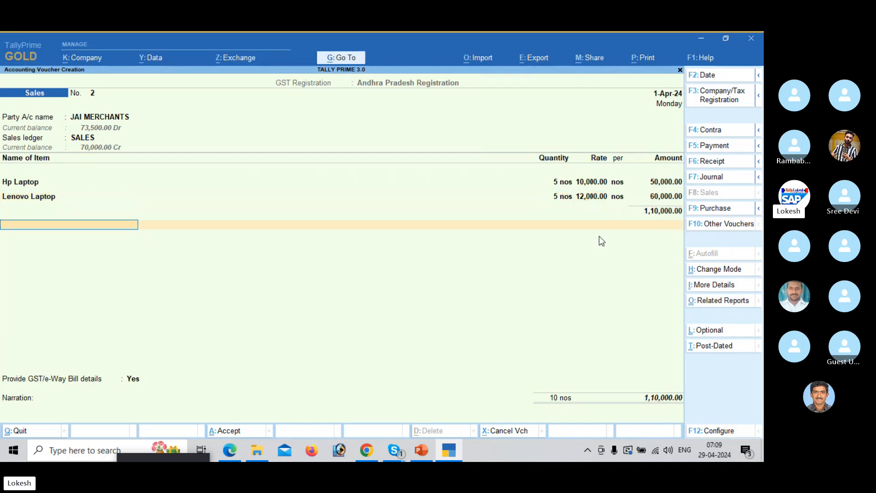
Step: Add the CGST and SGST ledgers to the second sales voucher
text(CG)
key(Return)
key(Return)
text(SG)
key(Return)
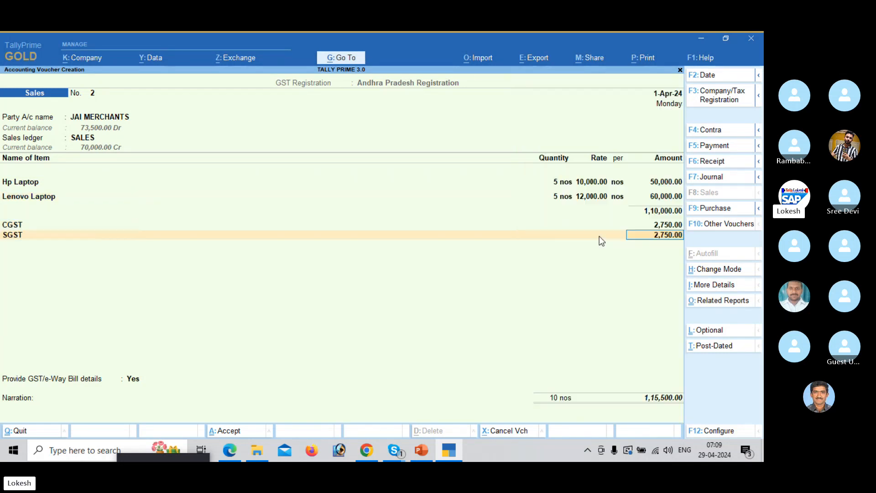
key(Return)
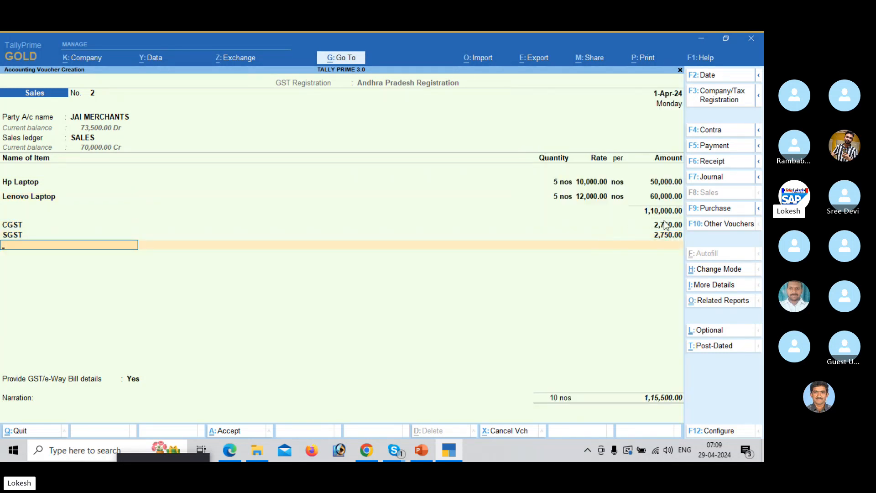
Step: Check the GST tax analysis of the second sales voucher for the source and rate of tax applied
click(726, 302)
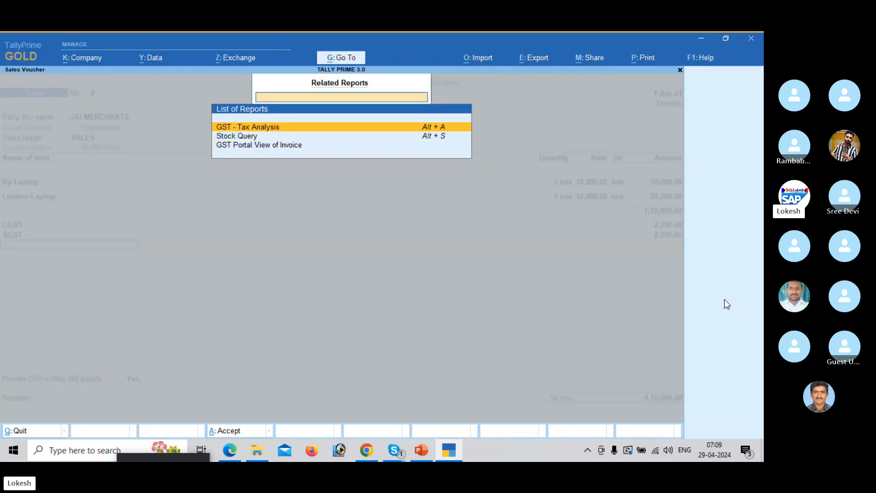
key(Return)
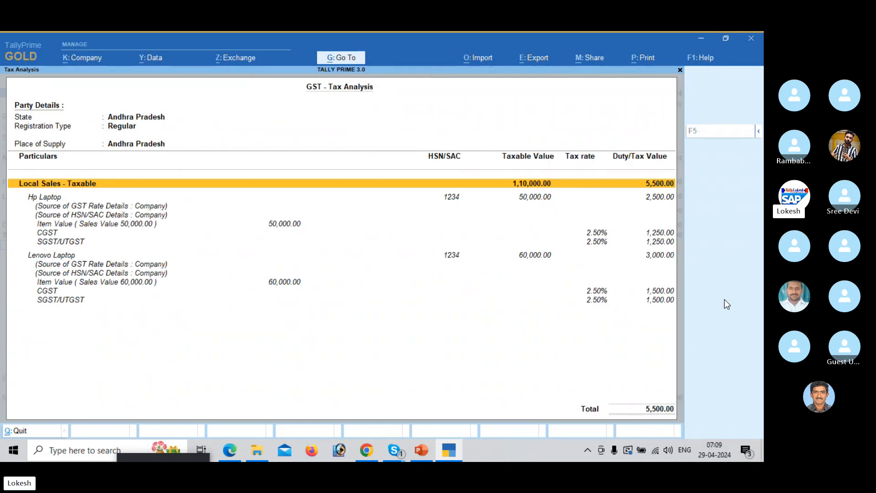
key(Escape)
Step: Discard the unsaved second sales voucher and return to a blank sales voucher
key(Escape)
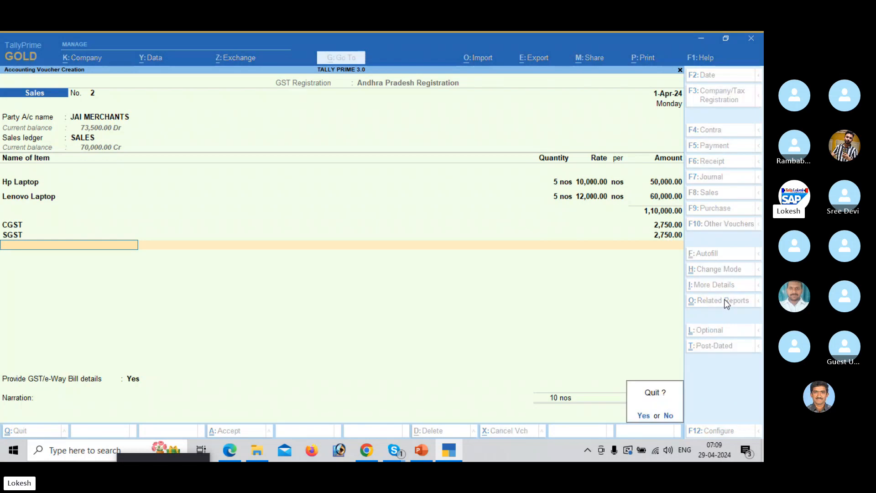
key(y)
key(Return)
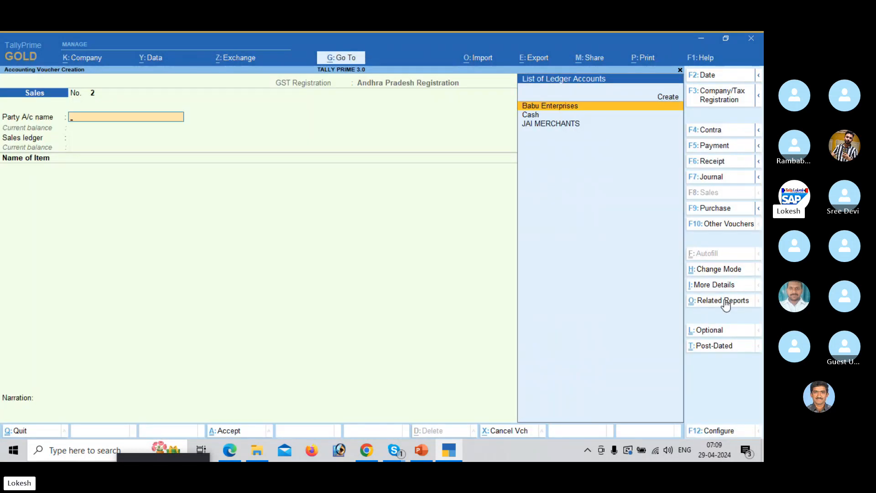
Step: Start the second sales voucher for JAI MERCHANTS with the default party details and the SALES ledger
key(Down)
key(Down)
key(Return)
key(Return)
key(Return)
key(Return)
key(Return)
key(Return)
key(Return)
key(Return)
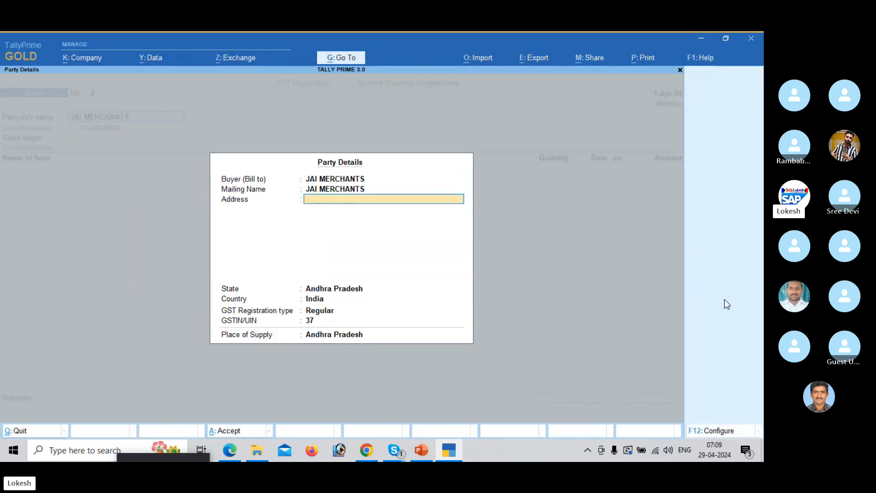
key(Return)
key(Return)
key(Return)
key(Return)
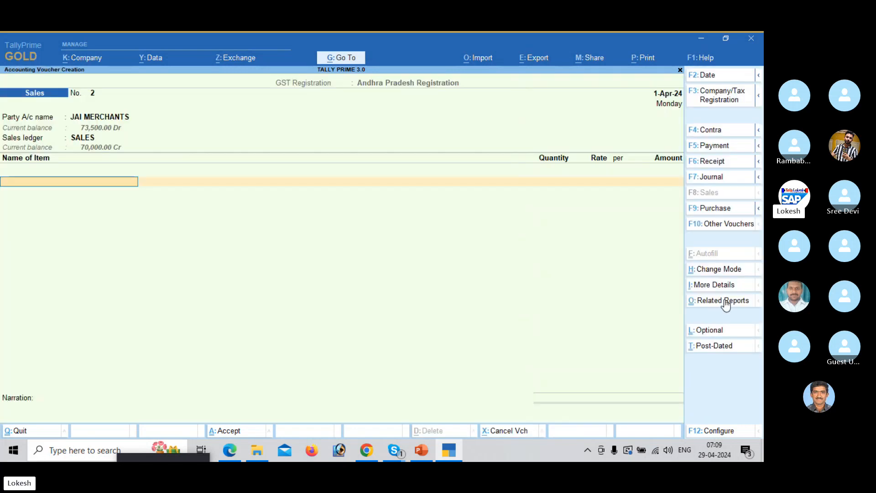
Step: Add Hp Laptop to the JAI MERCHANTS voucher with a quantity of 1 nos at a rate of 10,000
key(Down)
key(Return)
text(1)
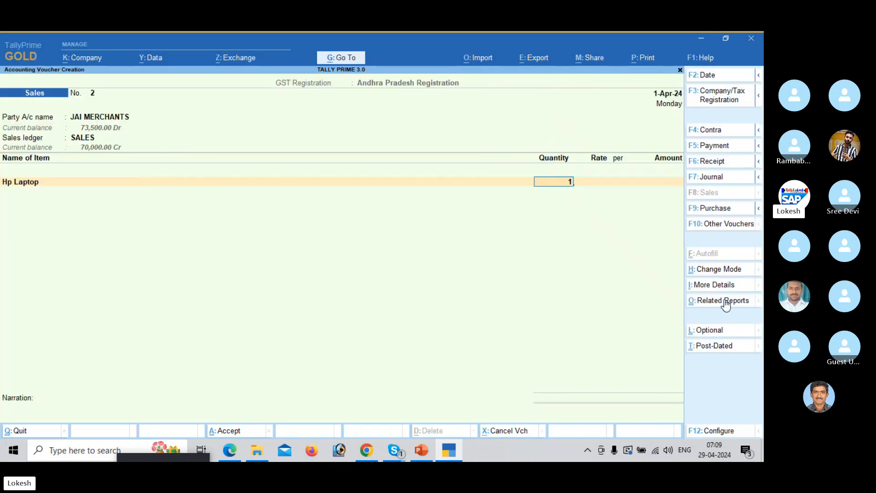
key(Return)
key(Return)
key(Return)
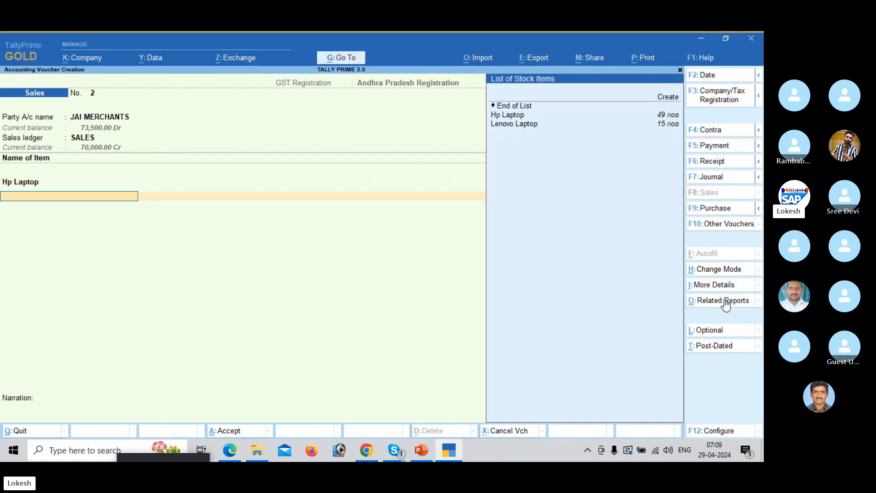
Step: Add Lenovo Laptop to the JAI MERCHANTS voucher with 2 nos at a rate of 12,000 and end the item list
key(Down)
key(Down)
key(Return)
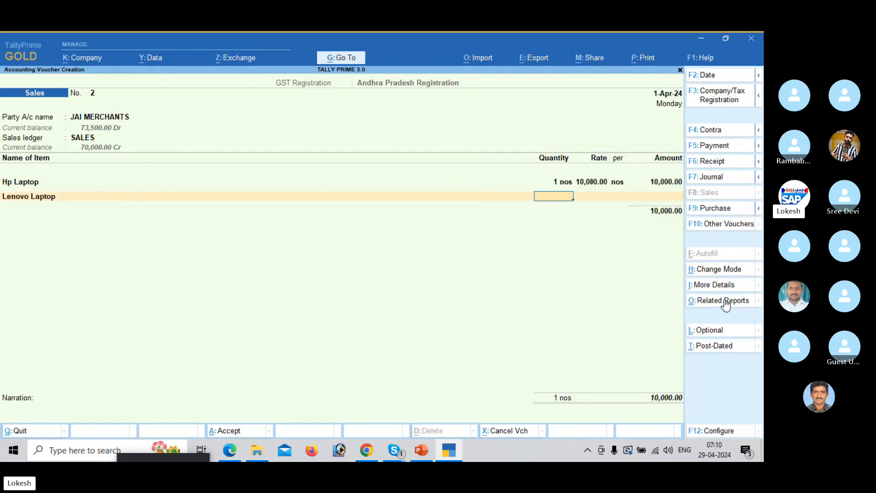
text(2)
key(Return)
key(Return)
key(Return)
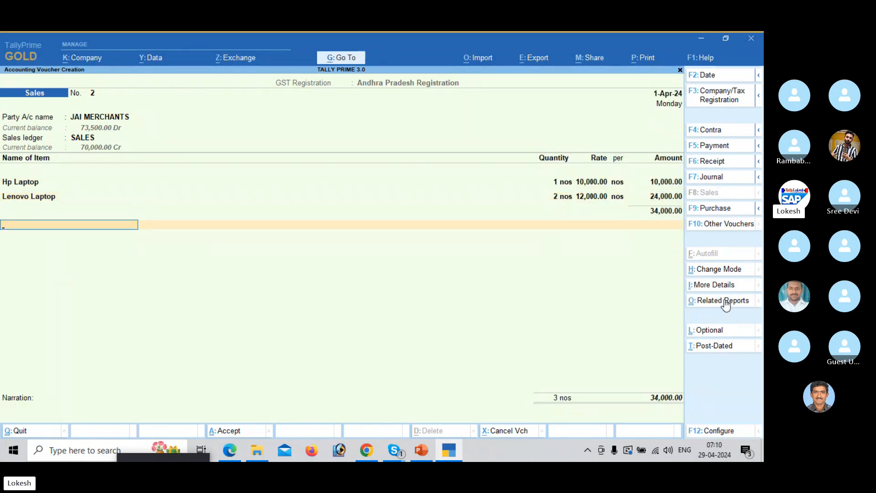
Step: Add the CGST and SGST ledgers to the JAI MERCHANTS voucher
key(Return)
key(Return)
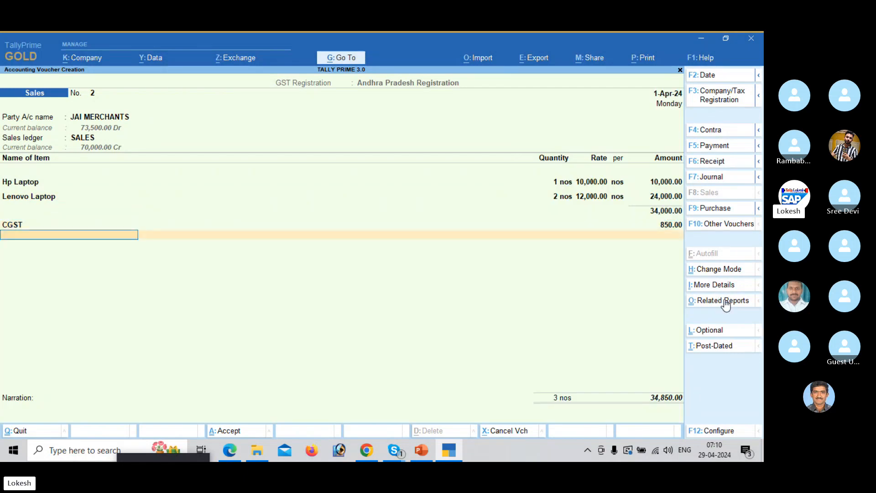
text(sg)
key(Return)
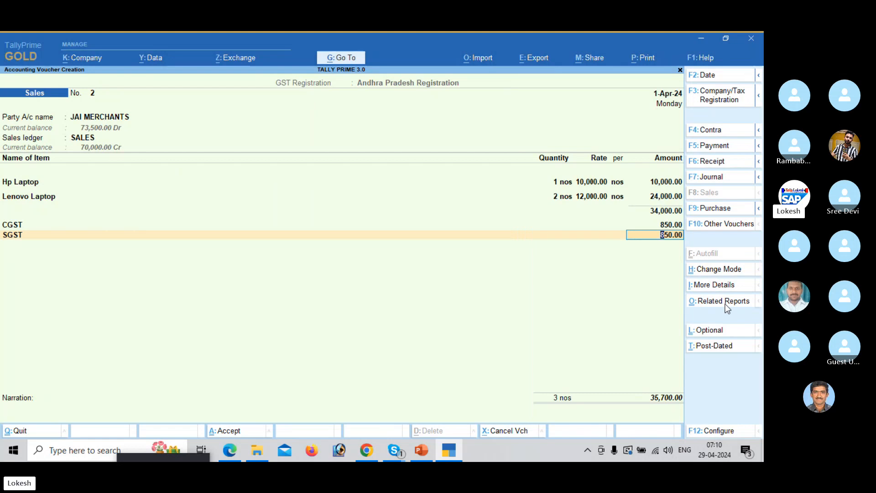
Step: Check the detailed GST tax analysis of the JAI MERCHANTS voucher for the rate source and tax rates, and close it
click(725, 305)
key(Return)
key(F5)
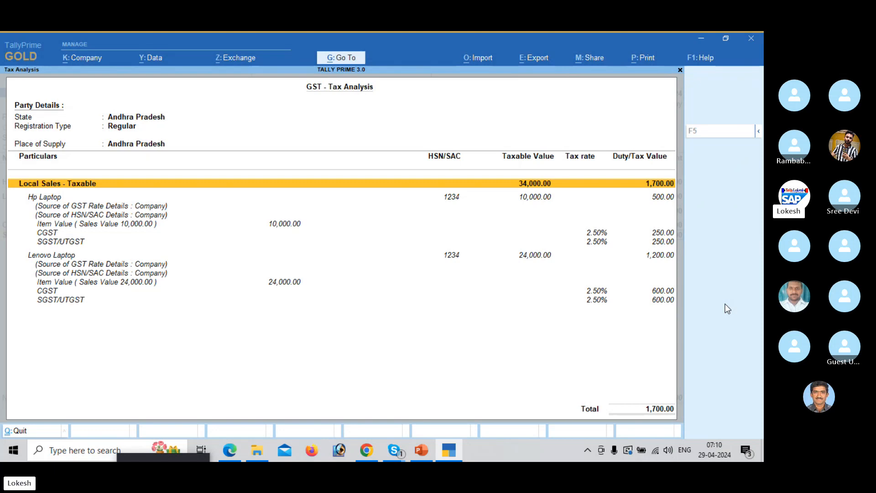
key(Escape)
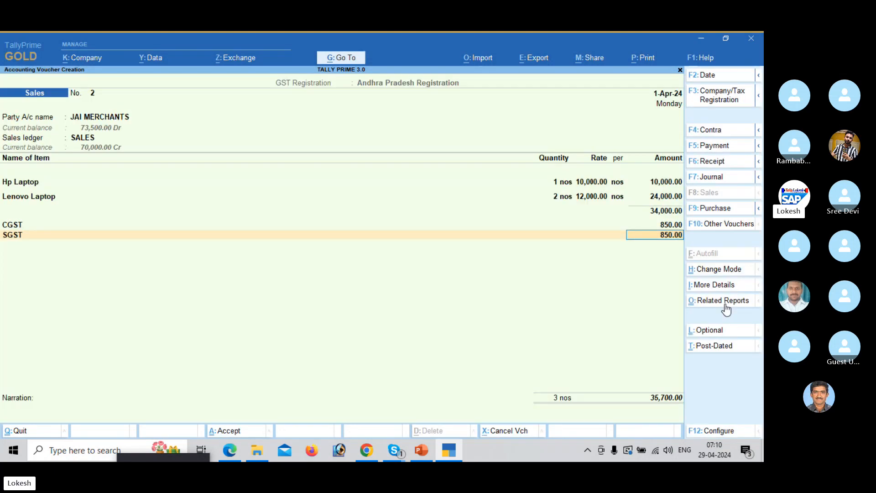
Step: Inspect the JAI MERCHANTS ledger master from the voucher and leave it without saving changes
click(108, 117)
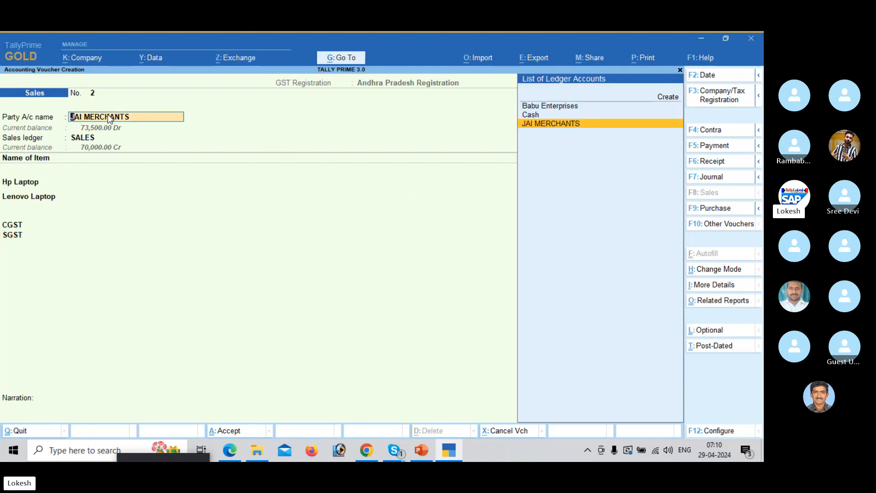
key(ctrl+Return)
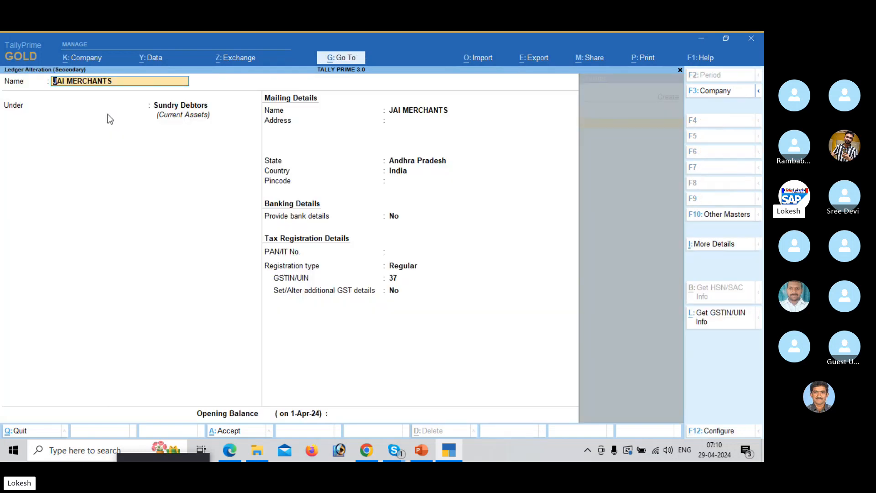
key(BackSpace)
key(Escape)
key(y)
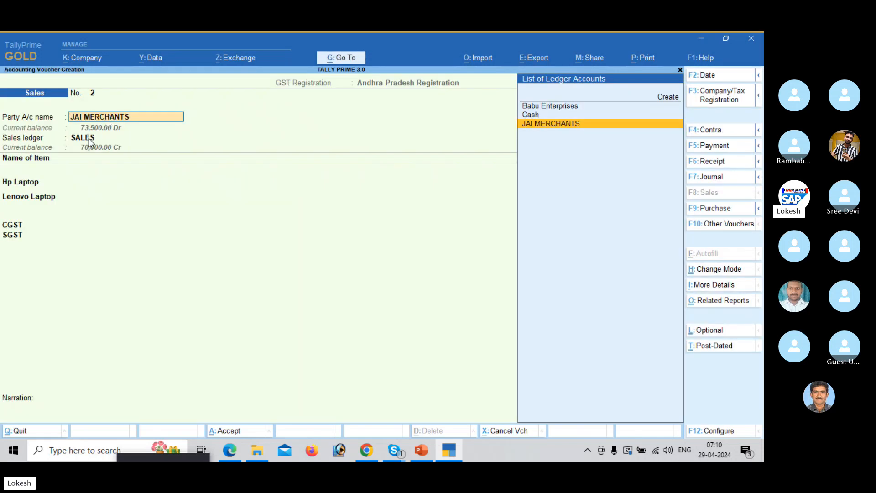
Step: Review the HSN/SAC and GST rate details in the SALES ledger master and return to the voucher
key(Return)
key(ctrl+Return)
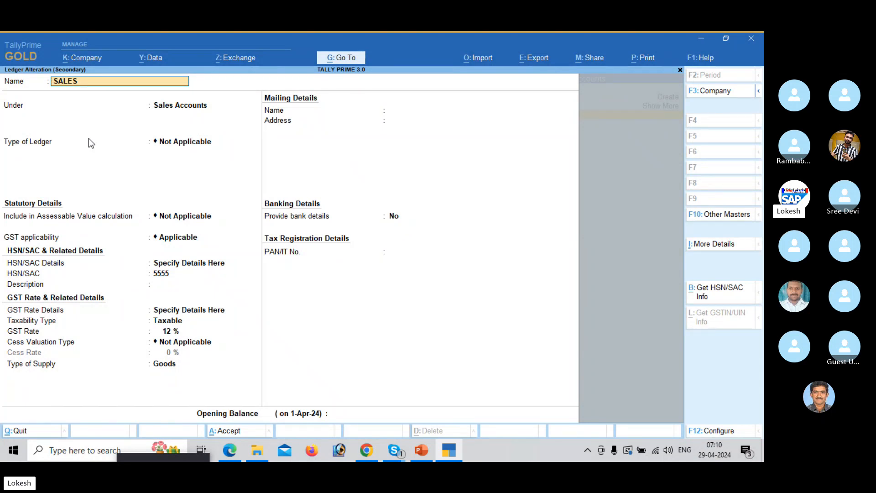
key(Escape)
key(y)
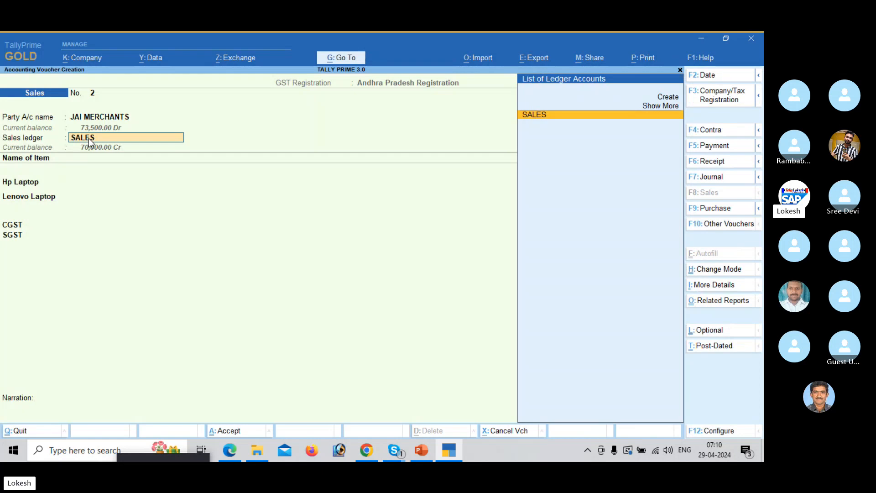
Step: Discard the unsaved JAI MERCHANTS sales voucher
key(Escape)
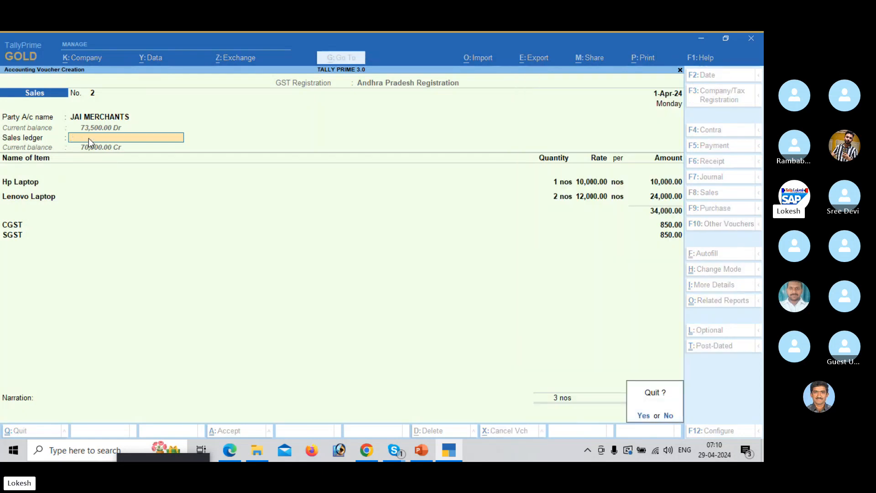
key(y)
key(Return)
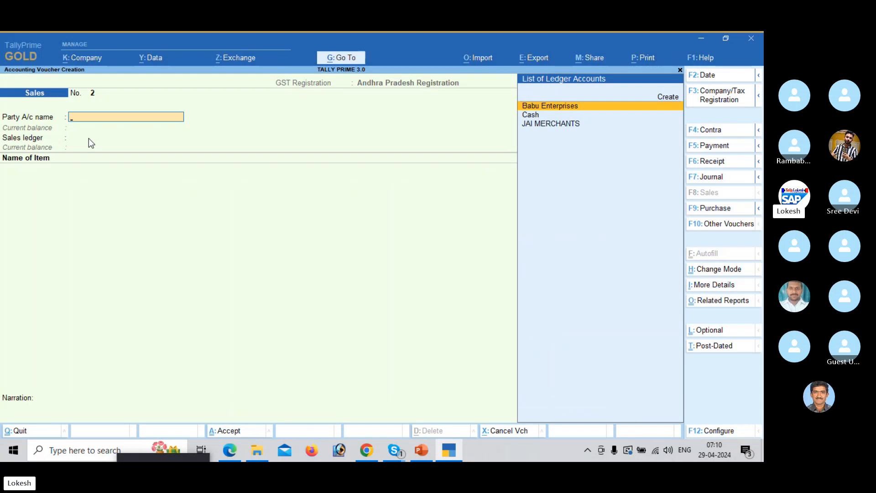
Step: Create a party ledger named NEERAJ TRADERS under Sundry Debtors from the blank sales voucher
key(alt+c)
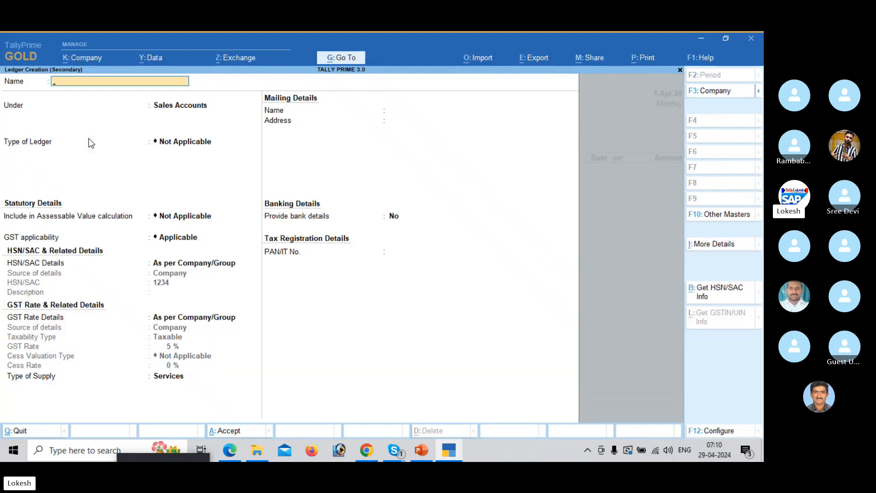
text(NEERAJ TRADERS)
key(Return)
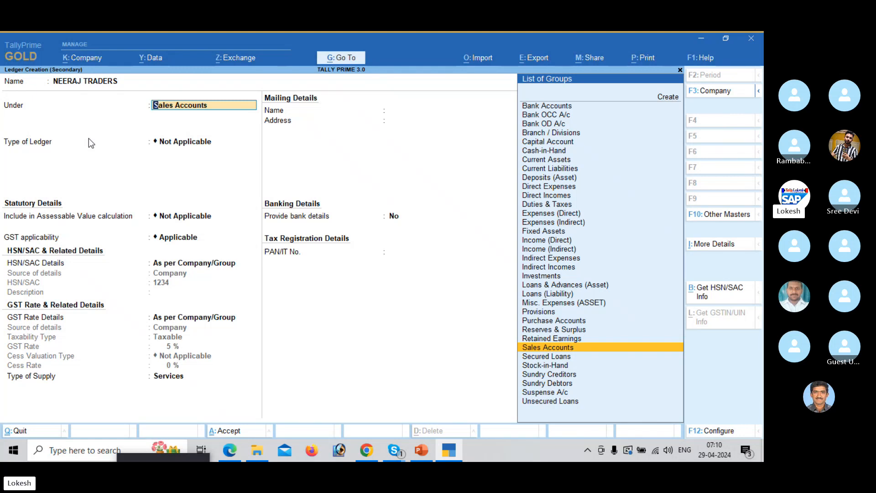
text(SUND)
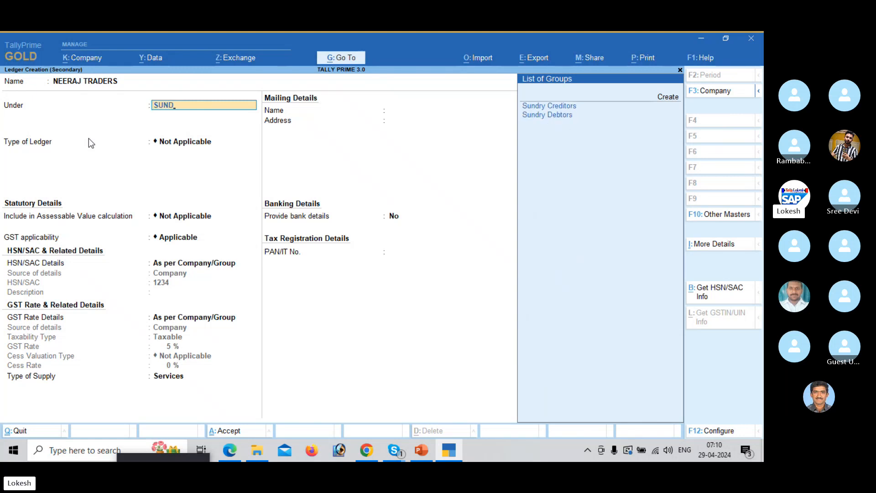
key(Down)
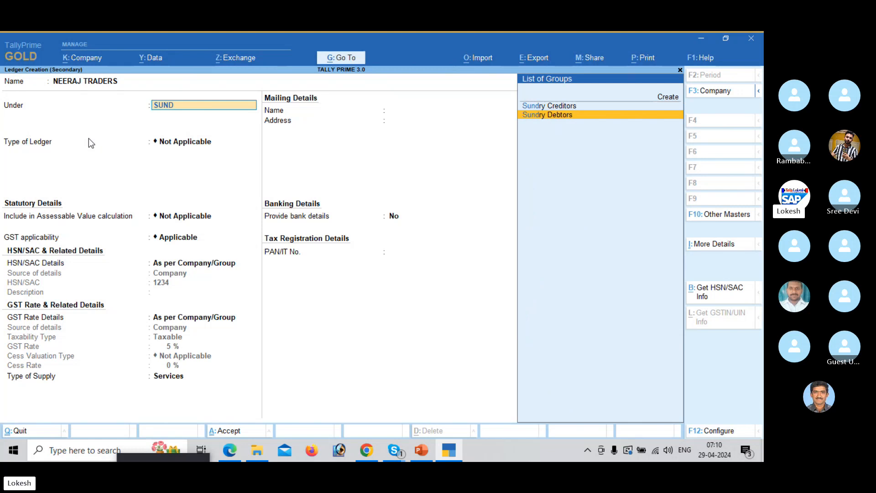
key(Return)
Step: Keep Andhra Pradesh and Regular registration for NEERAJ TRADERS, enter 37 as GSTIN/UIN, save the ledger and accept the voucher's party details
key(Return)
key(Return)
key(Return)
key(Return)
key(Return)
key(Return)
key(Return)
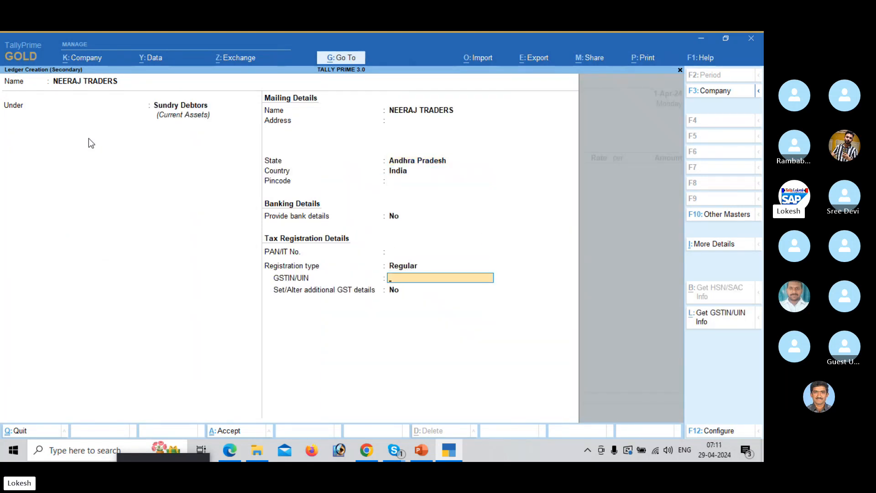
text(37)
key(Return)
key(Return)
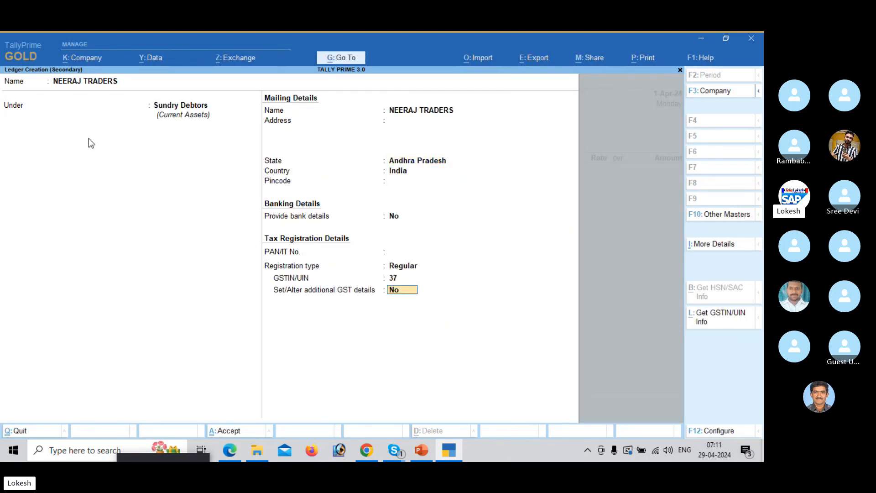
key(Return)
key(ctrl+a)
key(ctrl+a)
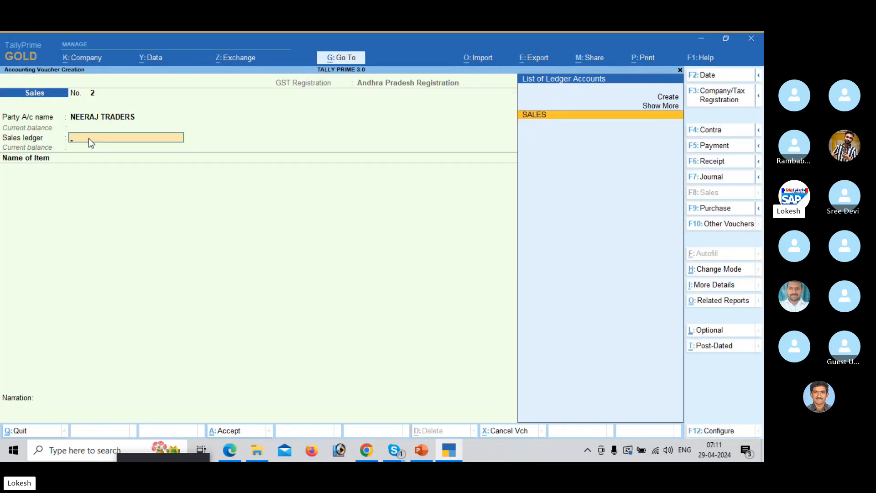
Step: Choose the SALES ledger for the NEERAJ TRADERS voucher and Hp Laptop as its first item
key(Return)
key(Down)
key(Down)
key(Down)
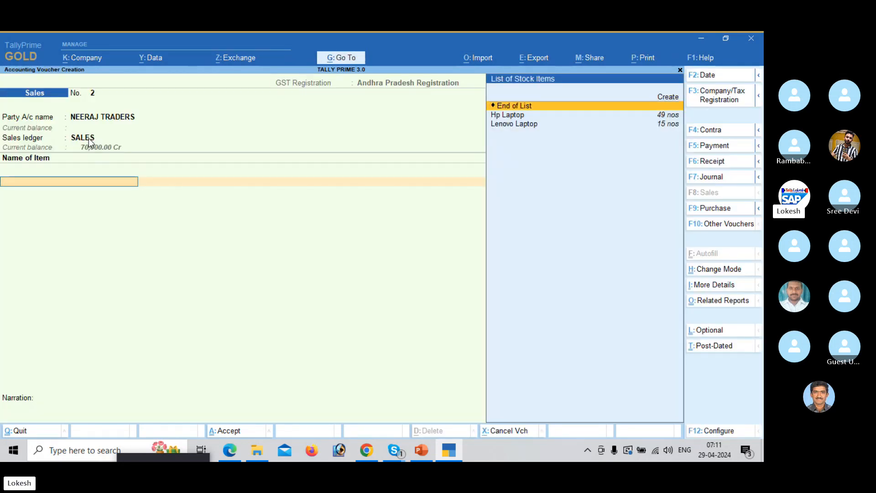
key(Return)
text(1)
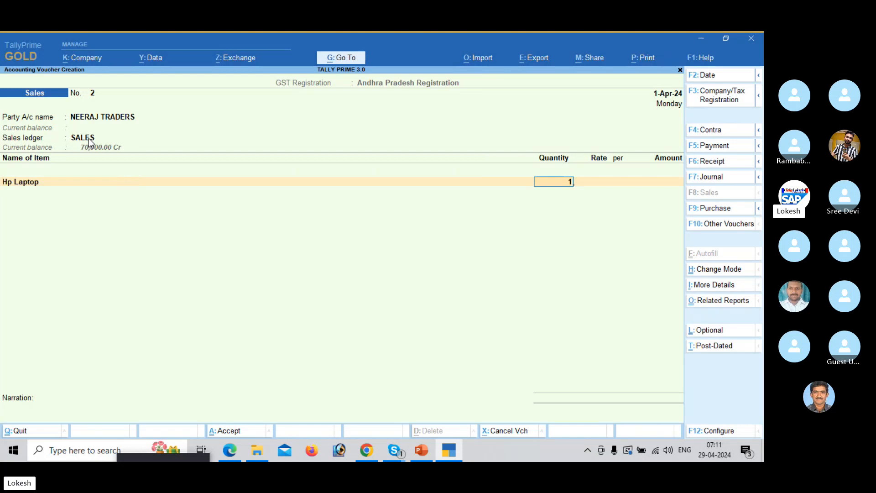
key(BackSpace)
Step: Set the voucher date to 29-4-2024
click(716, 75)
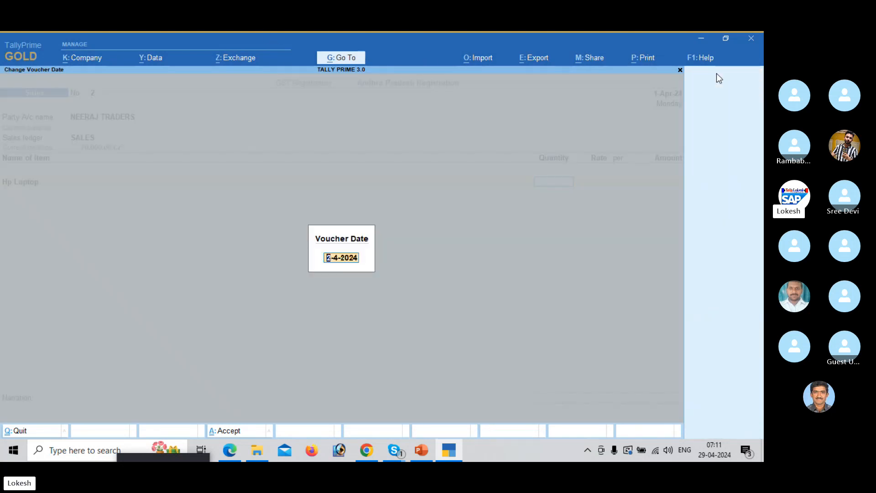
text(29-4)
key(Return)
Step: Enter a quantity of 1 nos for Hp Laptop at a rate of 10,000
text(1)
key(Return)
key(Return)
key(Return)
key(Return)
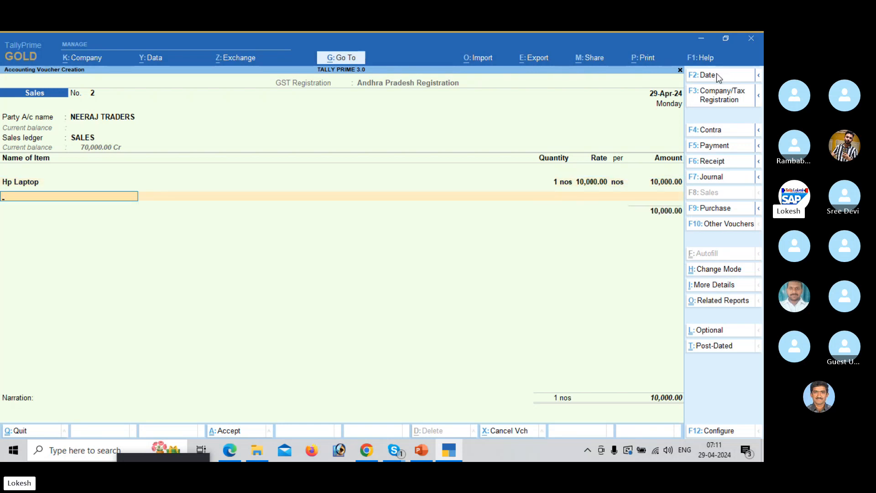
Step: Add Lenovo Laptop to the NEERAJ TRADERS voucher with 5 nos at a rate of 12,000 and end the item list
key(Down)
key(Down)
key(Return)
text(5)
key(Return)
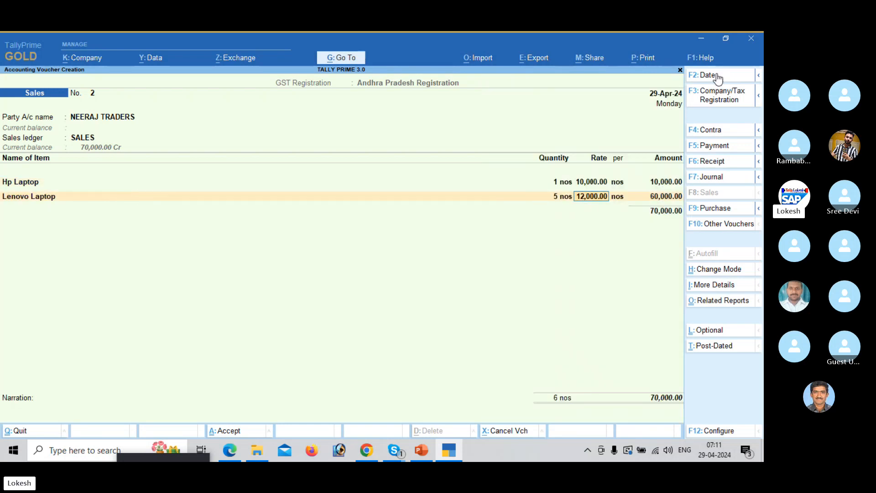
key(Return)
key(Return)
key(Return)
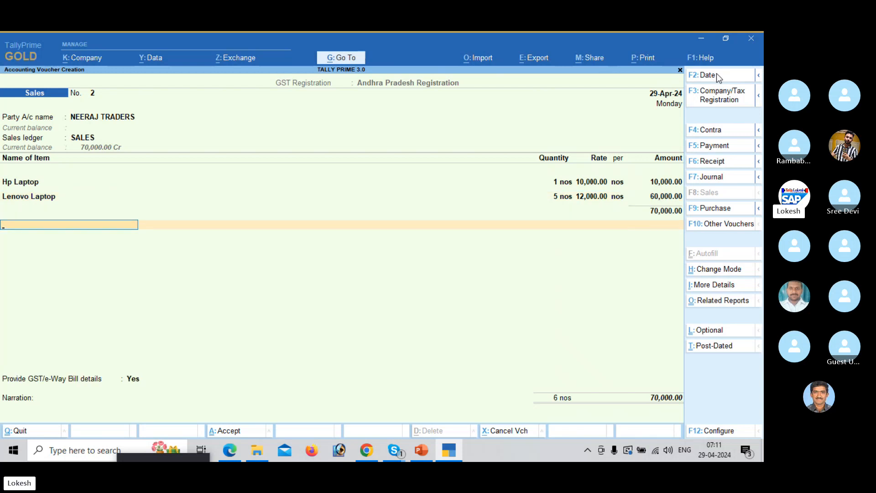
Step: Add the CGST and SGST ledgers to the NEERAJ TRADERS voucher
text(CG)
key(Return)
key(Return)
text(SG)
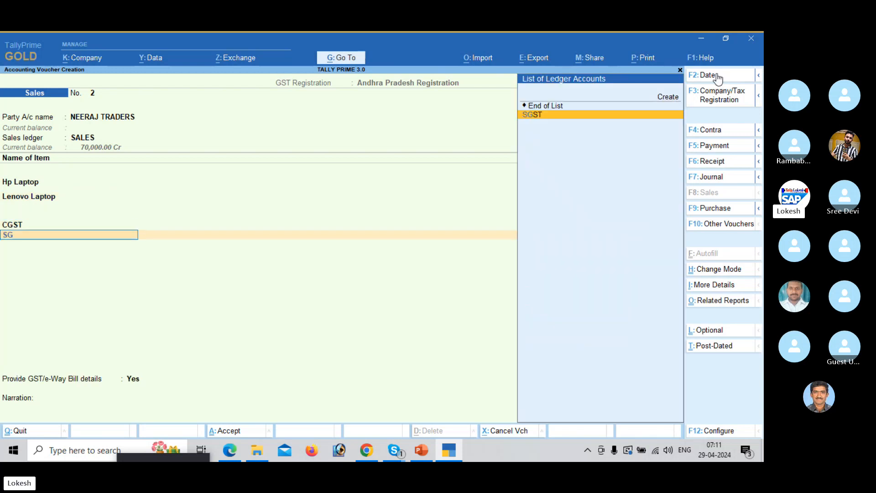
key(Return)
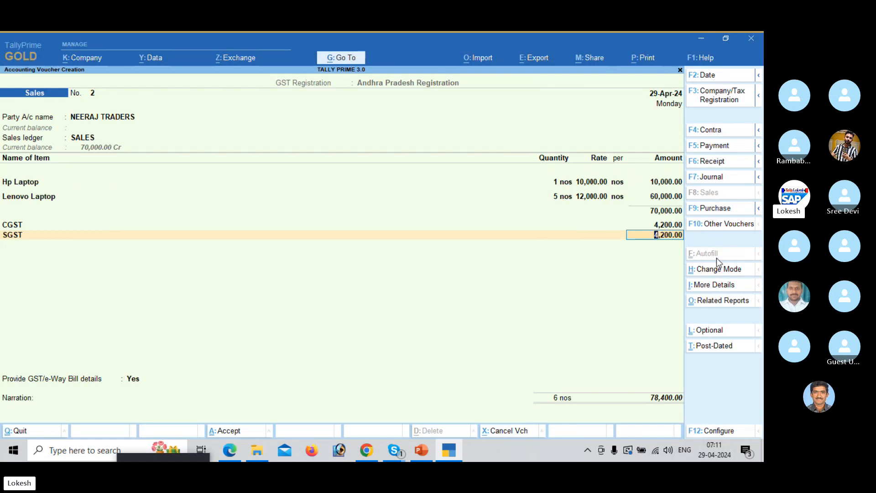
Step: Examine the detailed GST tax analysis of the NEERAJ TRADERS voucher for each item's rate source, HSN/SAC source and tax rates
click(723, 300)
key(Return)
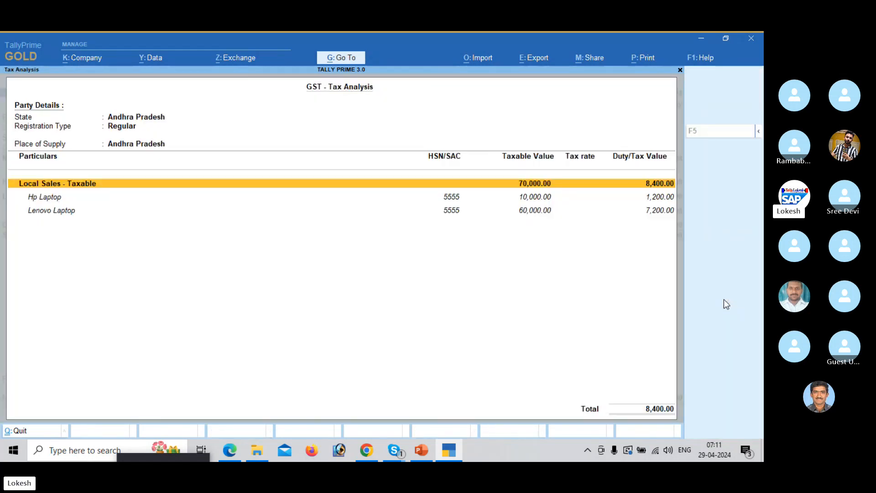
key(alt+F5)
key(Down)
key(Down)
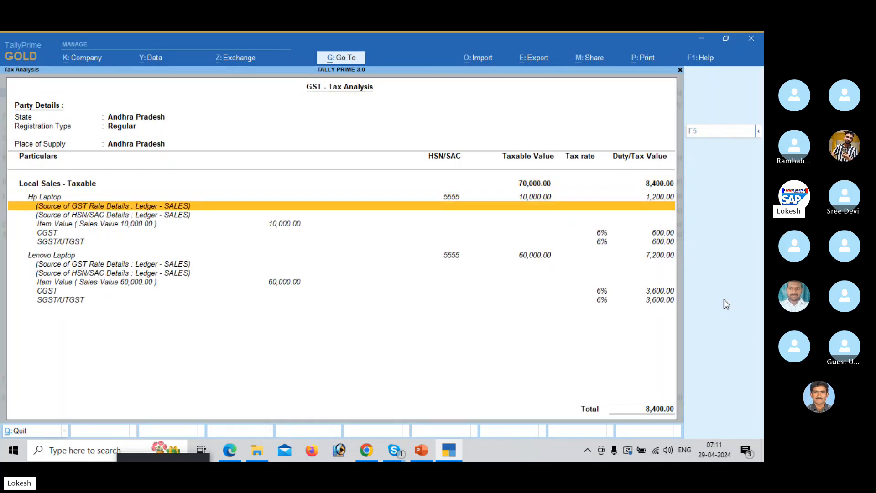
key(Down)
key(Down)
key(Down)
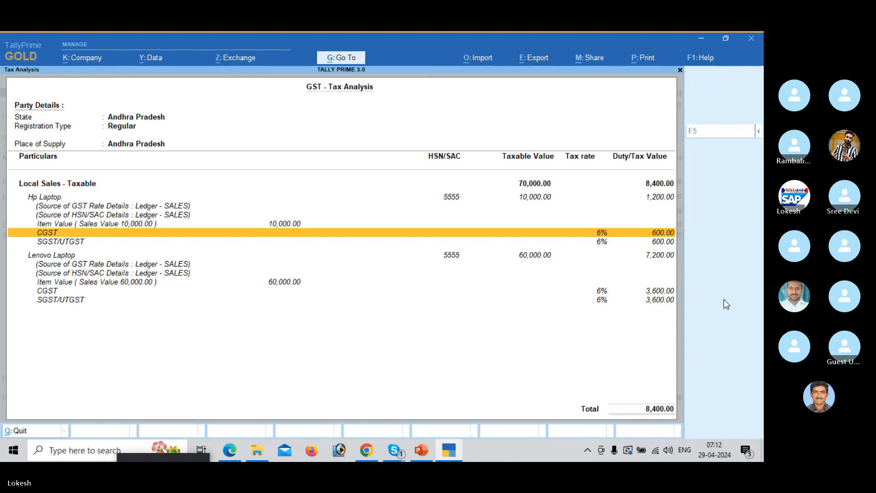
Step: Close the tax analysis and save the NEERAJ TRADERS sales voucher with the Hp Laptop and Lenovo Laptop items
key(Escape)
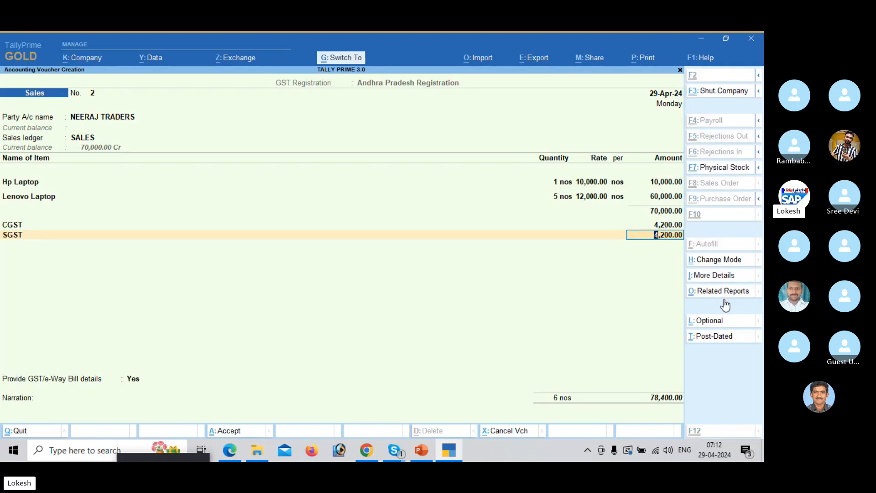
key(ctrl+a)
key(n)
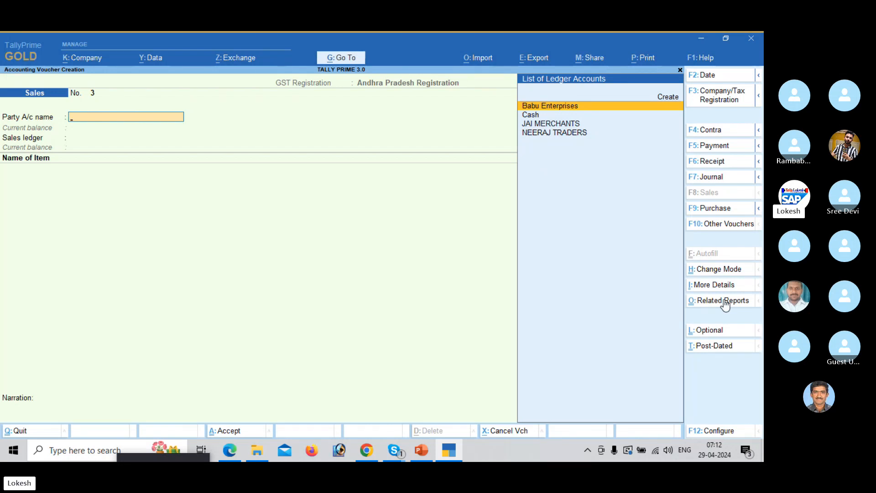
Step: Start sales voucher 3 for NEERAJ TRADERS with its default dispatch and party details and the SALES ledger
key(Down)
key(Down)
key(Down)
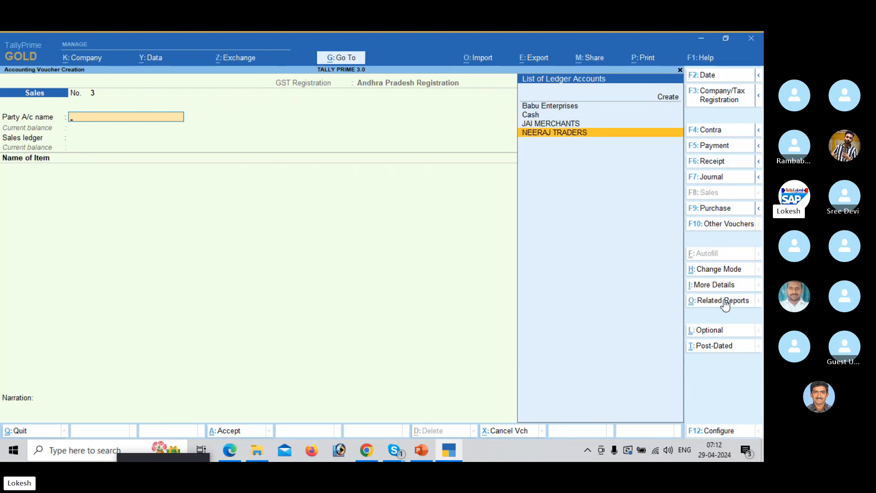
key(Return)
key(Return)
key(Return)
key(Return)
key(Return)
key(Return)
key(Return)
key(Return)
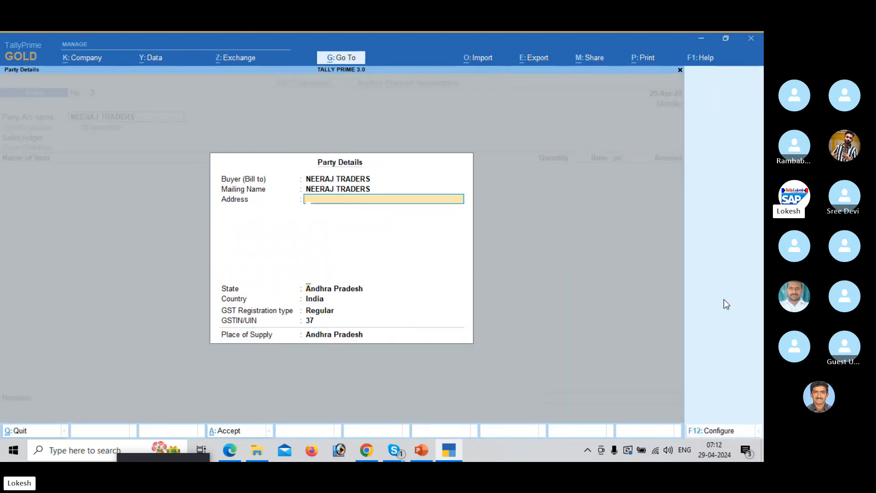
key(Return)
key(Return)
key(Return)
key(Return)
key(Return)
key(Return)
key(Return)
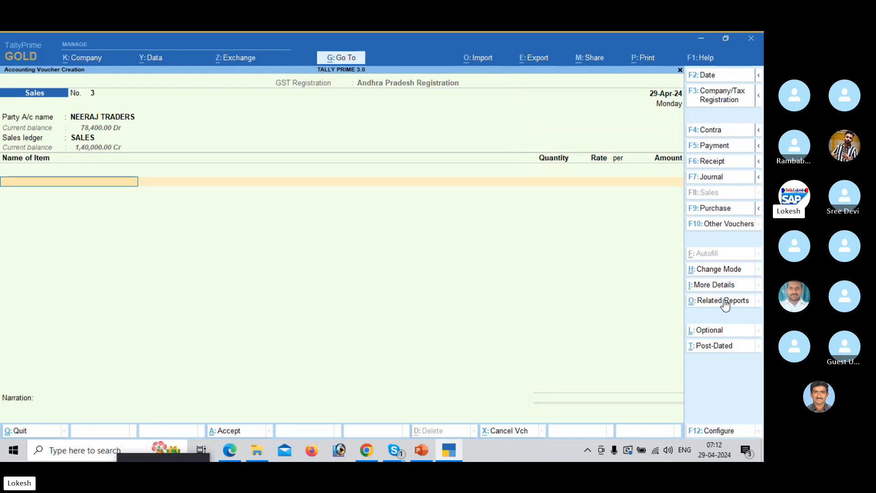
Step: Alter the SALES ledger from within the voucher, setting its HSN/SAC details to As per Company/Group, effective 29-Apr-24
key(BackSpace)
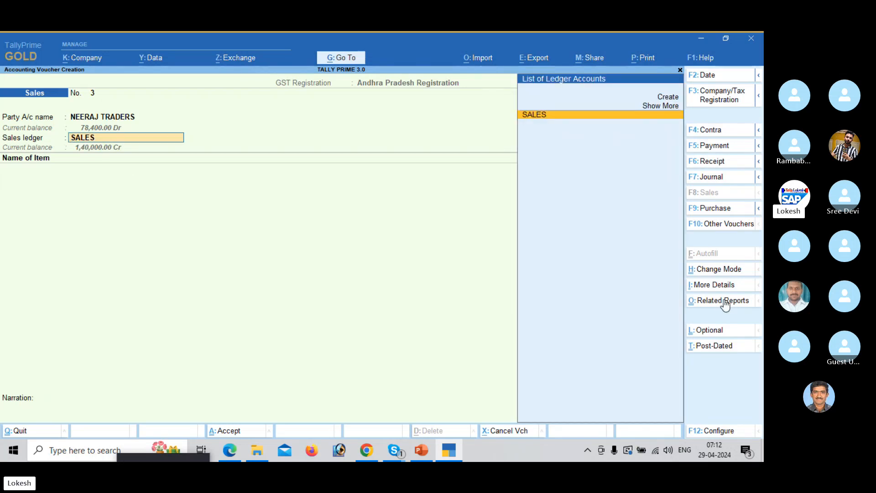
key(ctrl)
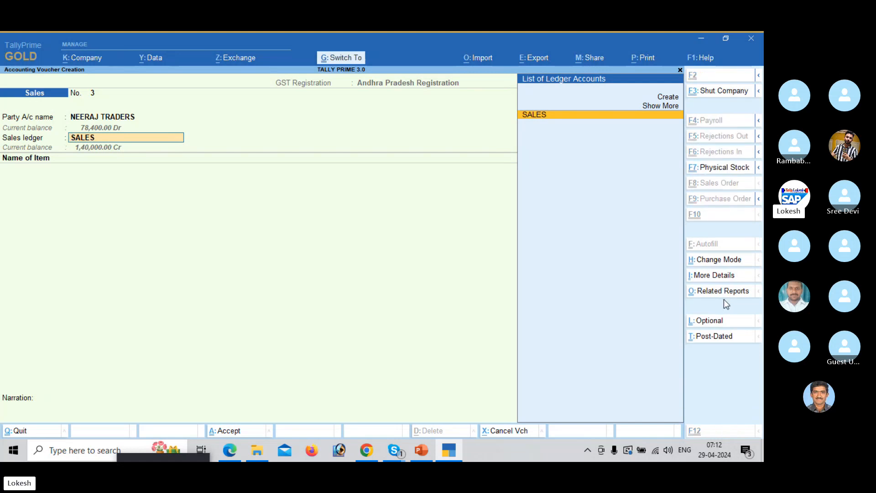
key(ctrl+Return)
key(Return)
key(Return)
key(Return)
key(Return)
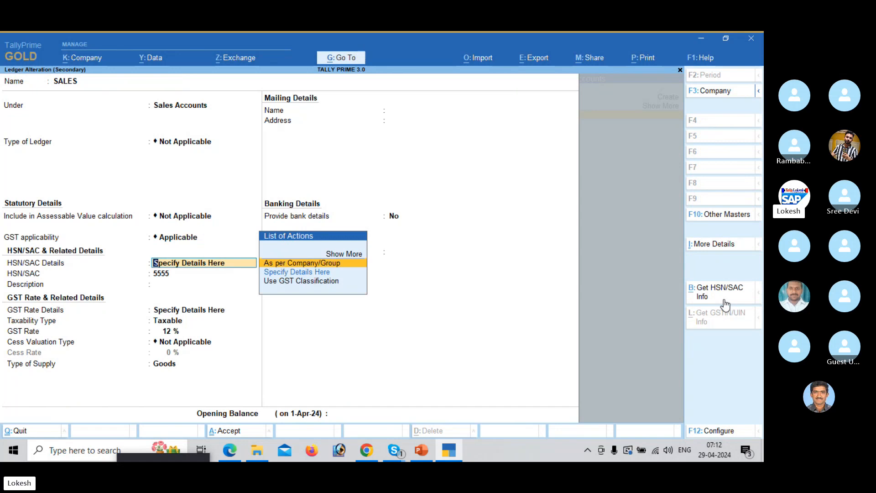
key(Return)
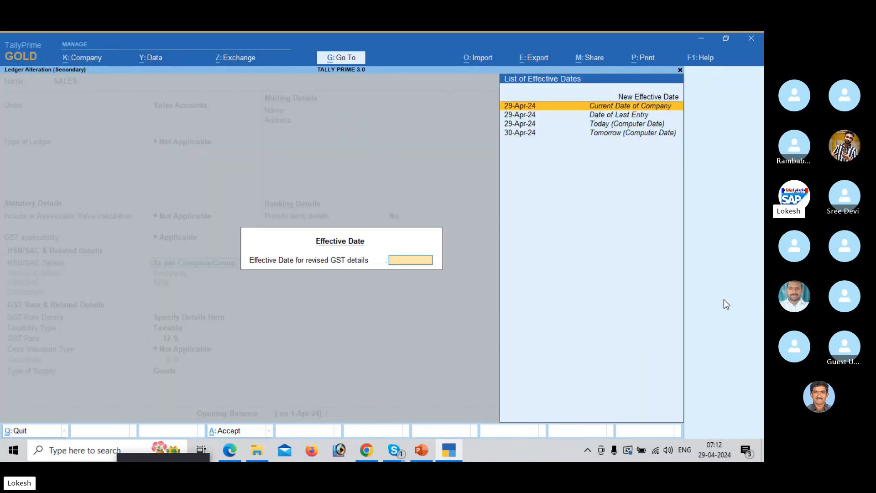
key(Down)
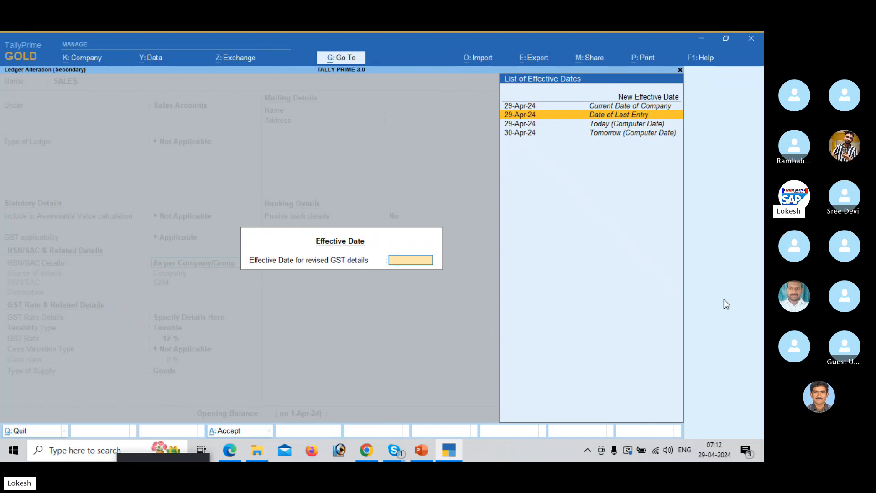
key(Up)
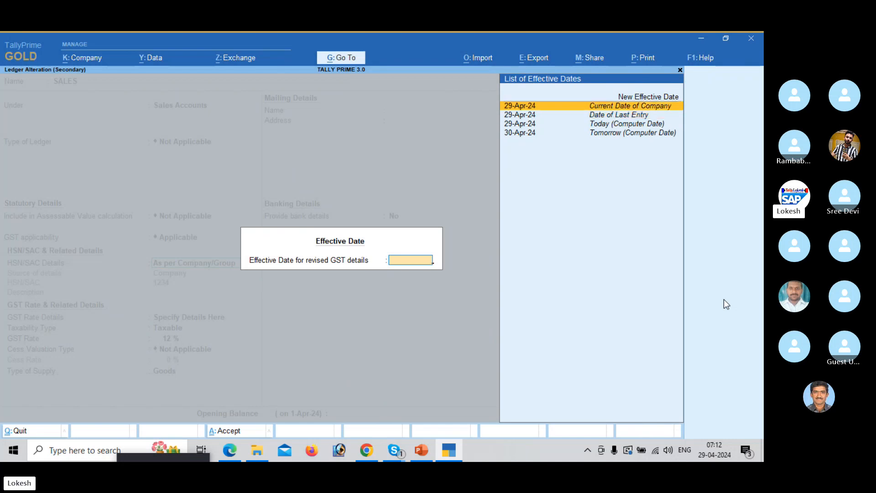
key(Down)
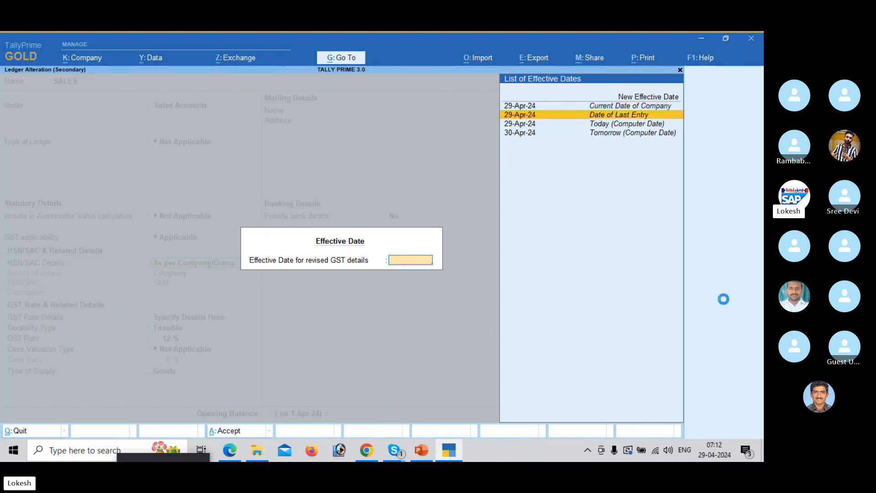
key(Escape)
Step: Set the SALES ledger's GST rate details to As per Company/Group, effective 29-Apr-24, and accept the master
key(Up)
key(Return)
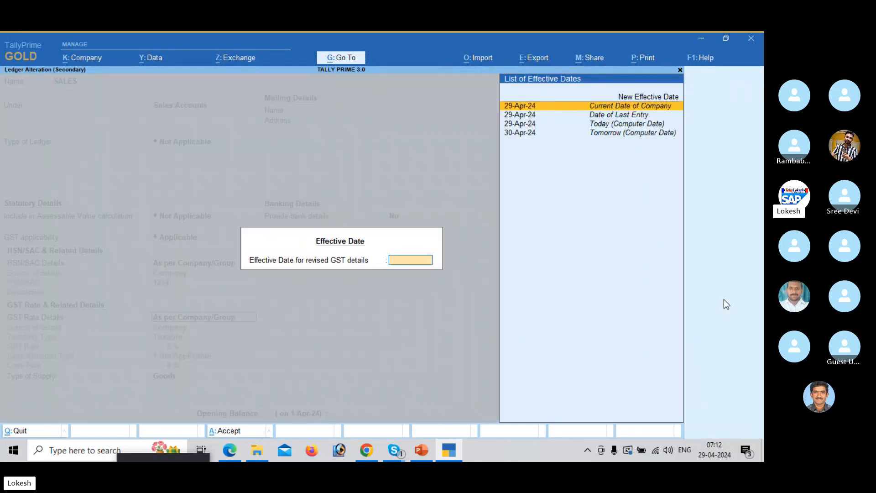
key(Down)
key(Return)
key(Return)
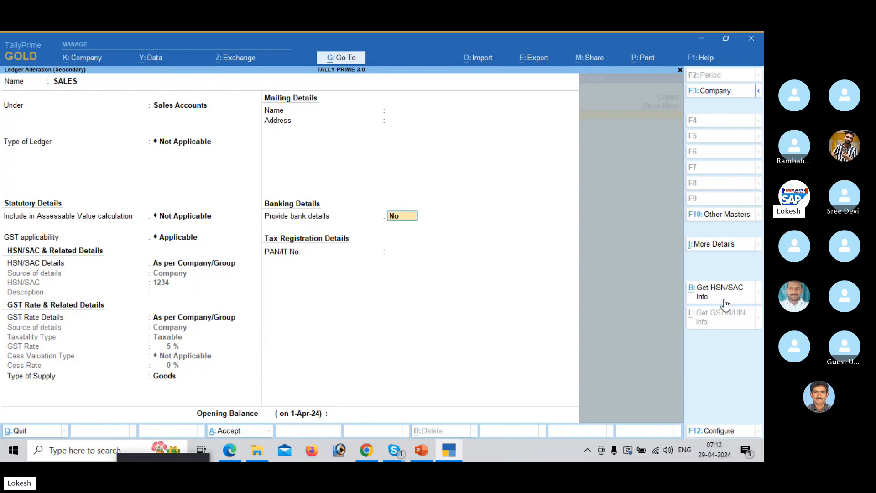
key(Return)
key(Return)
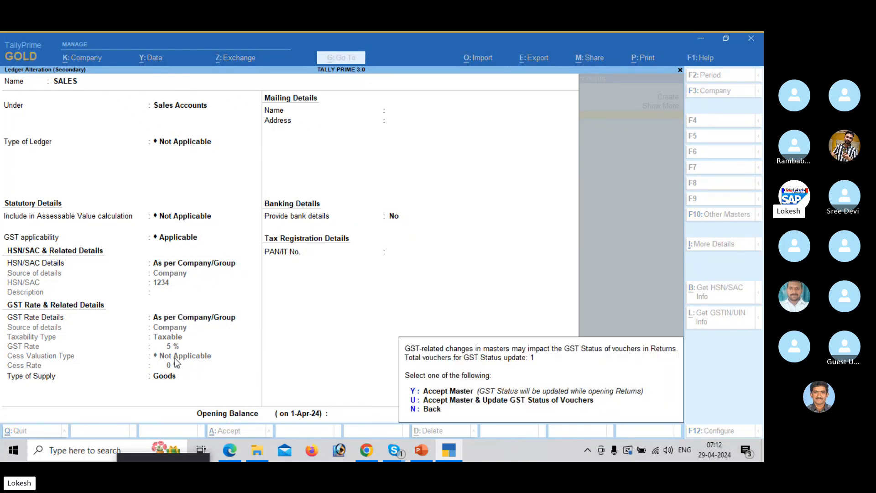
key(y)
Step: Pick Hp Laptop as the item and specify HSN/SAC 1010 in its stock item master, effective 29-Apr-24
key(Down)
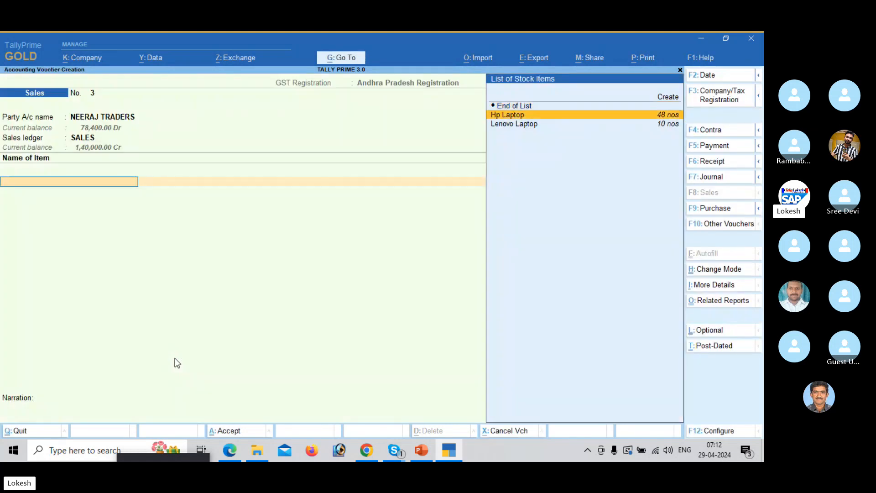
key(Return)
key(BackSpace)
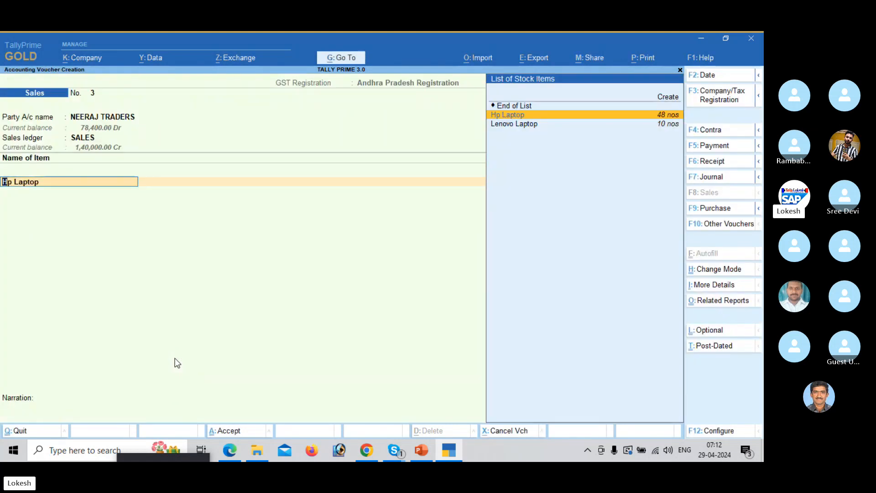
key(ctrl+Return)
key(Return)
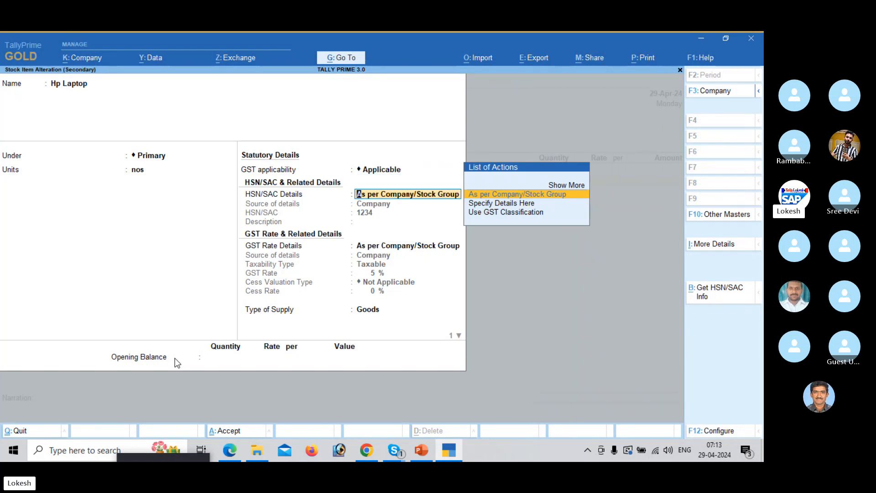
key(Down)
key(Return)
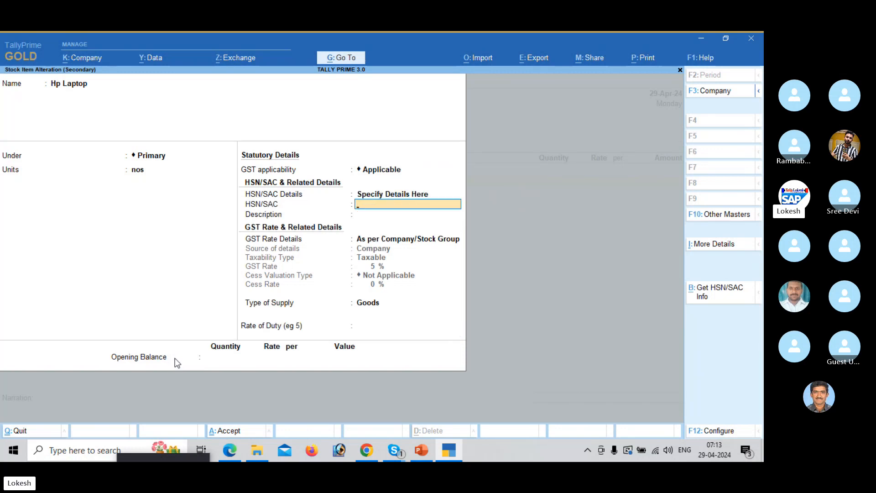
text(1010)
key(Return)
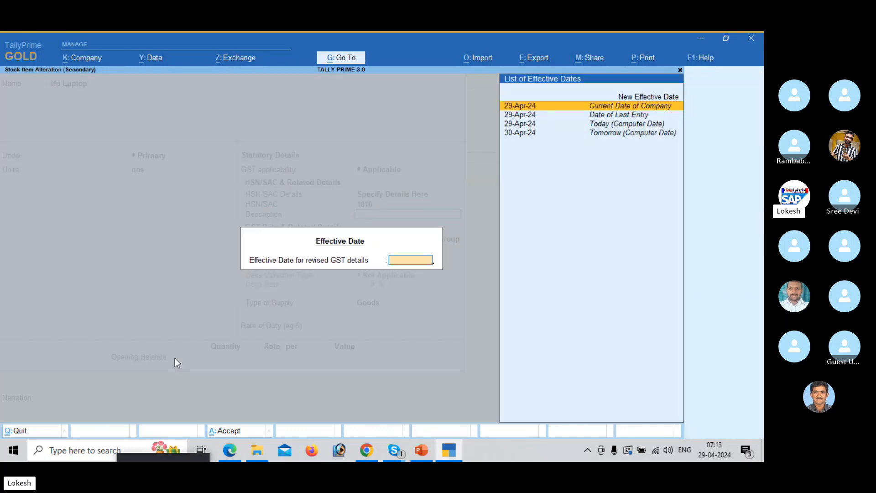
key(Down)
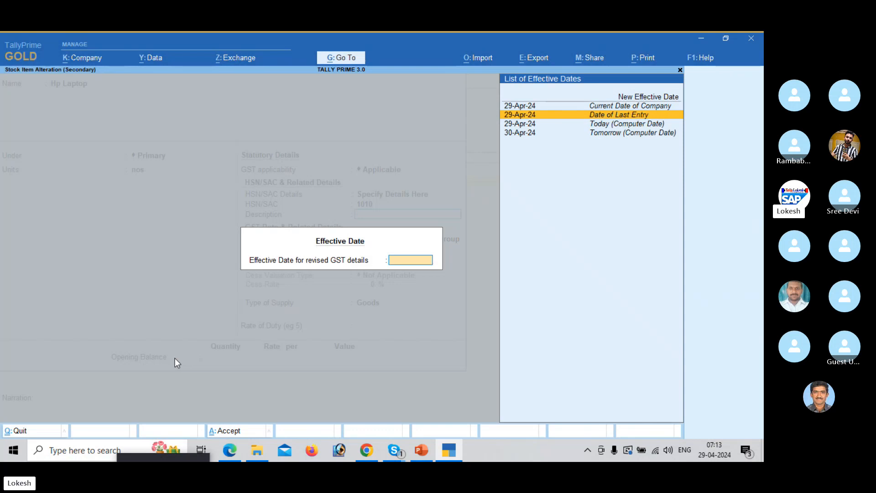
key(Return)
Step: Specify a taxable GST rate of 18% in the Hp Laptop master with rate of duty 0, and accept the master
key(Down)
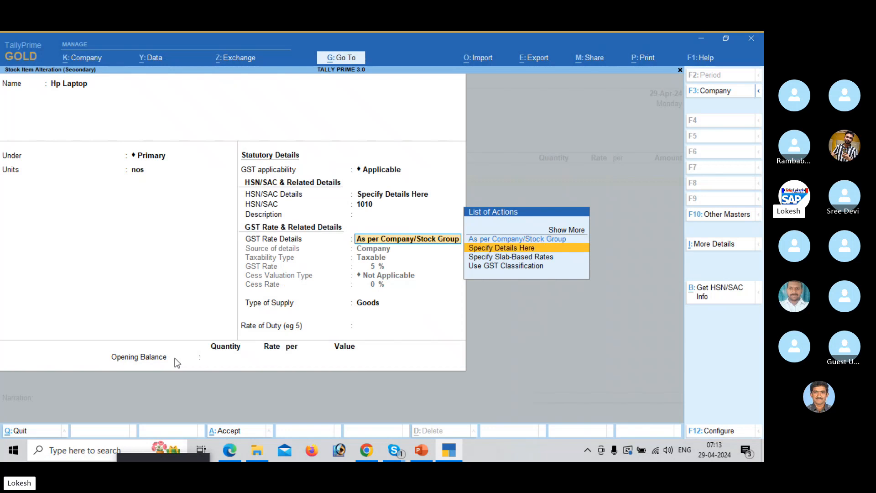
key(Return)
key(Return)
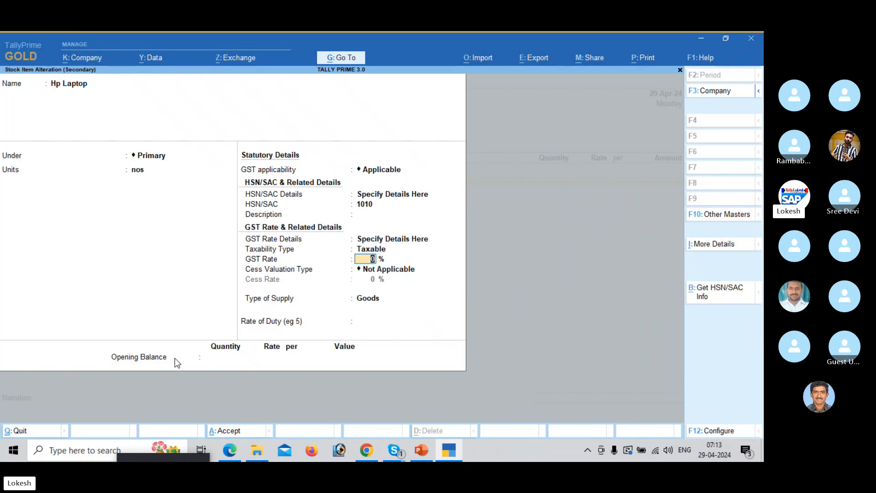
text(18)
key(Return)
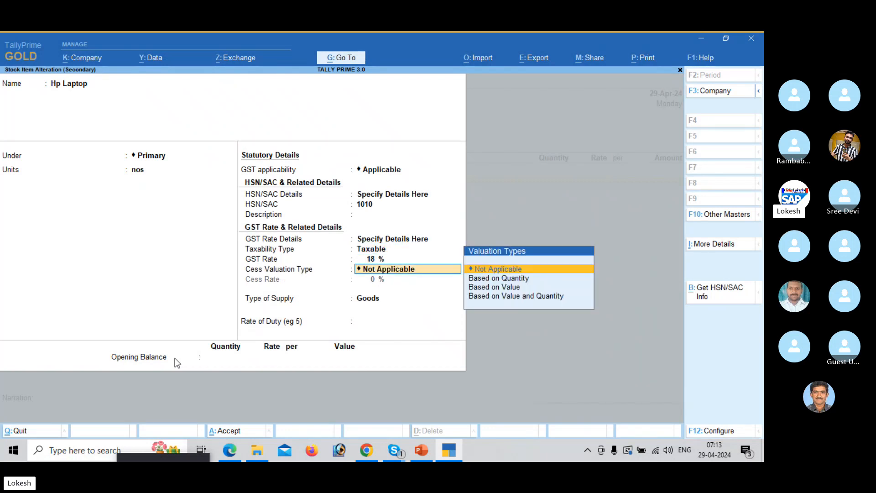
key(Return)
key(BackSpace)
key(BackSpace)
key(Return)
key(BackSpace)
key(BackSpace)
key(Return)
key(Return)
key(Return)
key(Return)
key(Return)
key(Return)
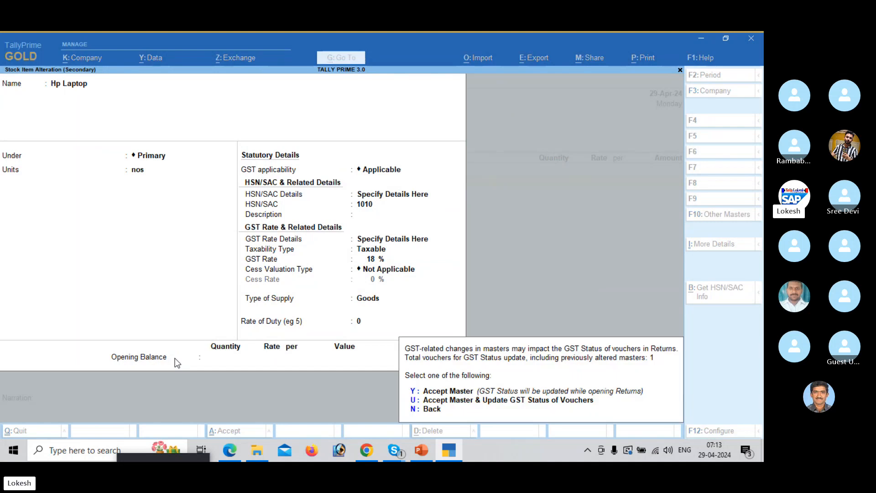
key(Return)
Step: Enter a quantity of 1 nos for Hp Laptop at the rate of 10,000
text(1)
key(Return)
key(Return)
key(Return)
key(Return)
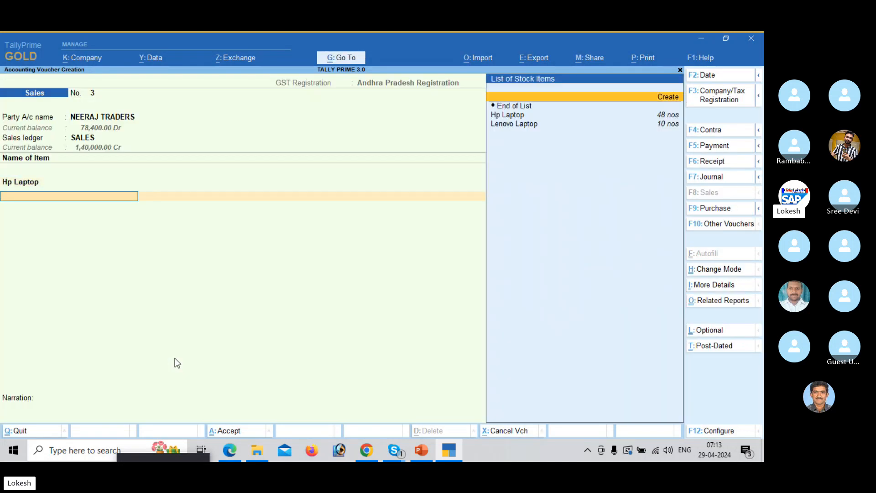
Step: Add a second Hp Laptop line of 2 nos at 10,000 to the voucher and end the item list
key(Down)
key(Return)
text(2)
key(Return)
key(Return)
key(Return)
key(Return)
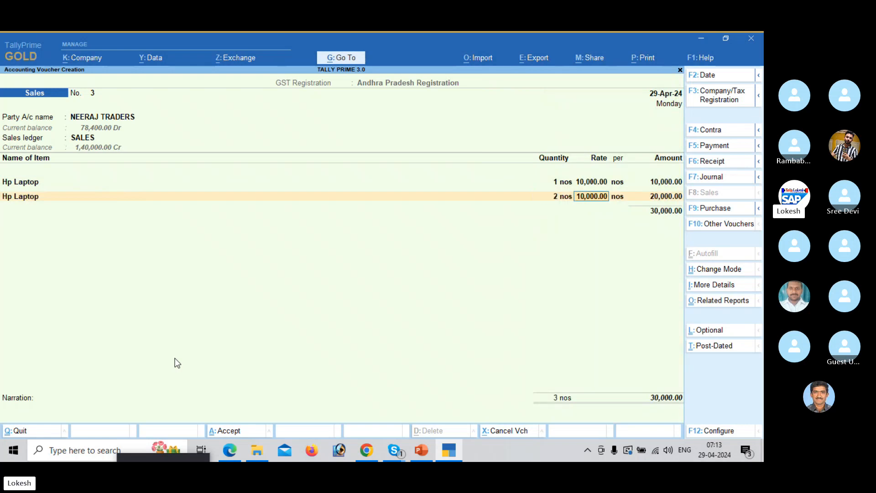
key(Return)
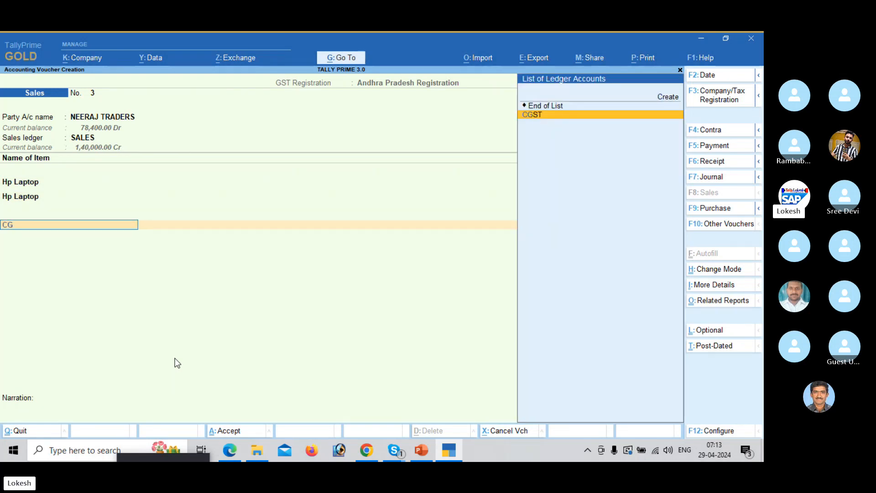
Step: Add the CGST and SGST ledgers below the two Hp Laptop lines
key(Return)
key(Return)
text(sgst)
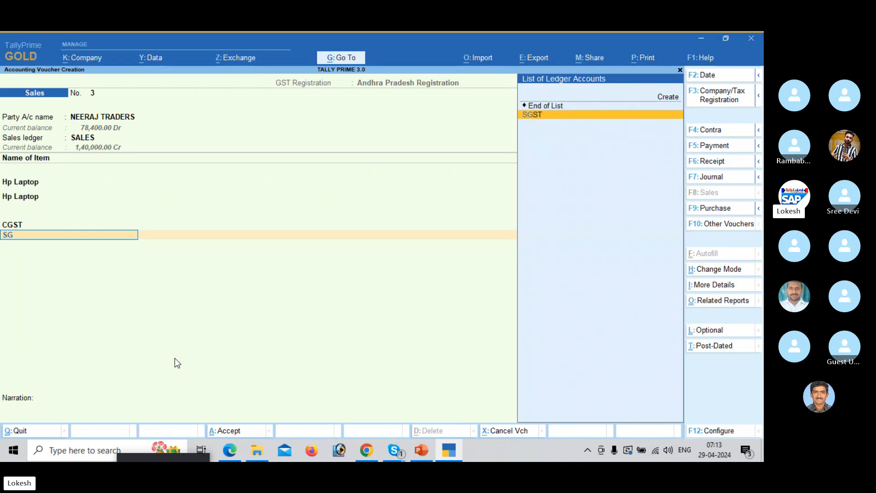
key(Return)
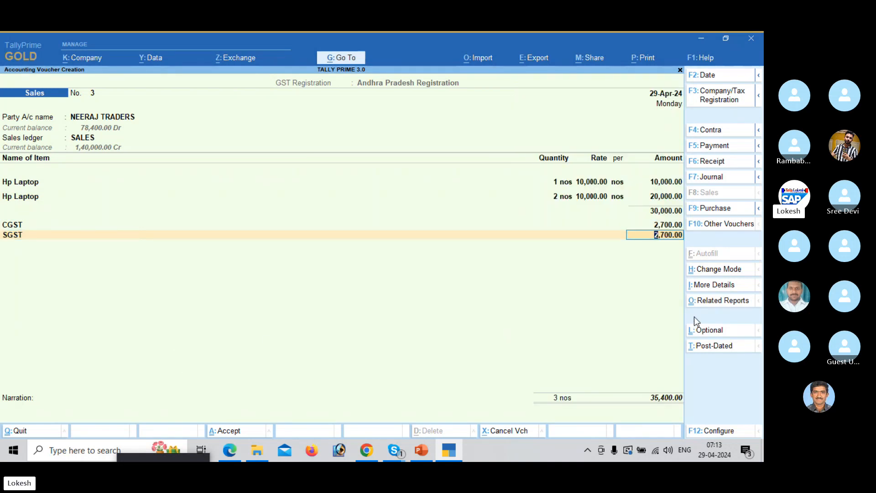
Step: Examine the detailed GST tax analysis of voucher 3 for each Hp Laptop line's rate source, HSN/SAC source and tax rates
click(718, 301)
key(Return)
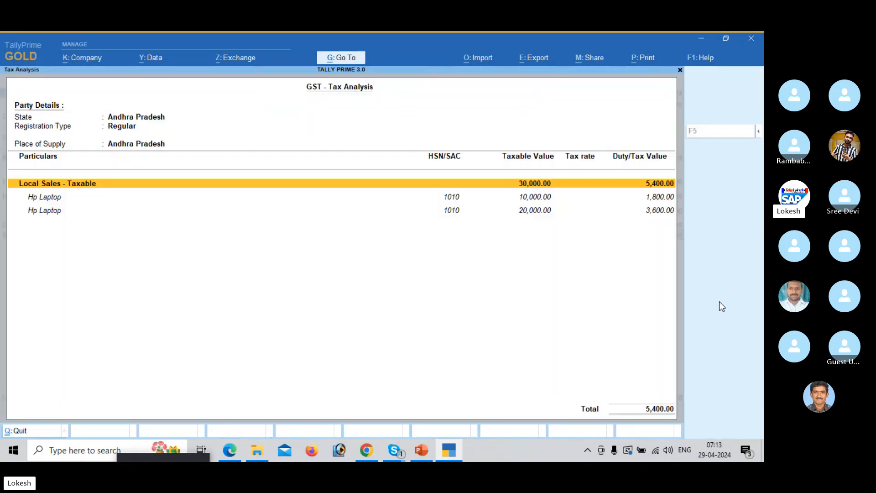
key(alt+F5)
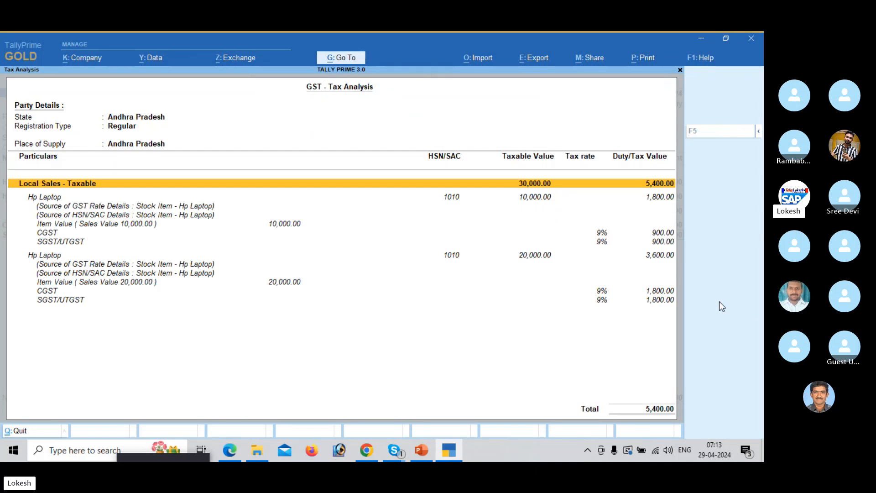
key(Down)
key(Down)
key(Down)
key(Down)
key(Down)
key(Down)
key(Down)
key(Down)
key(Down)
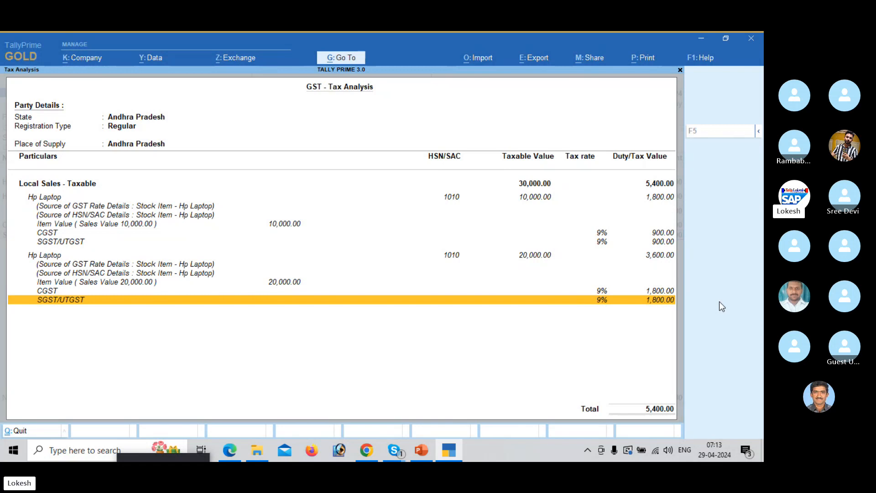
key(Up)
key(Up)
key(Up)
key(Up)
key(Up)
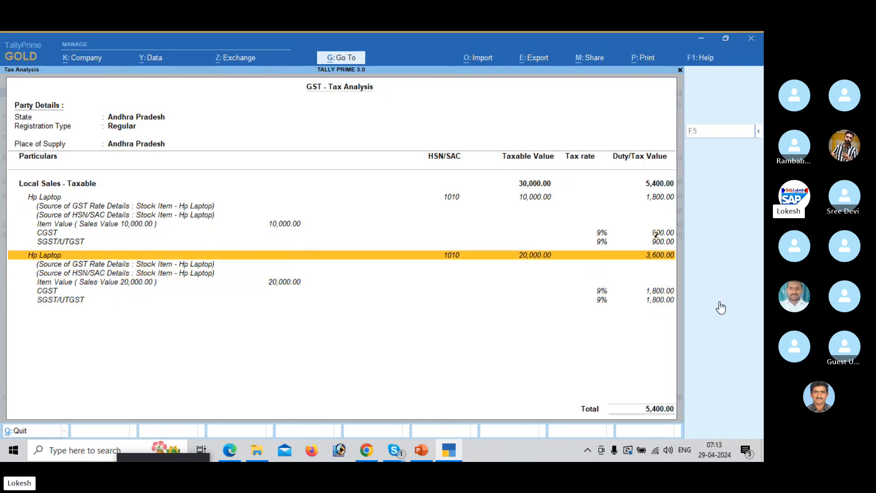
Step: Leave the tax analysis, save sales voucher 3 for NEERAJ TRADERS and close voucher entry
key(Escape)
key(Return)
key(Return)
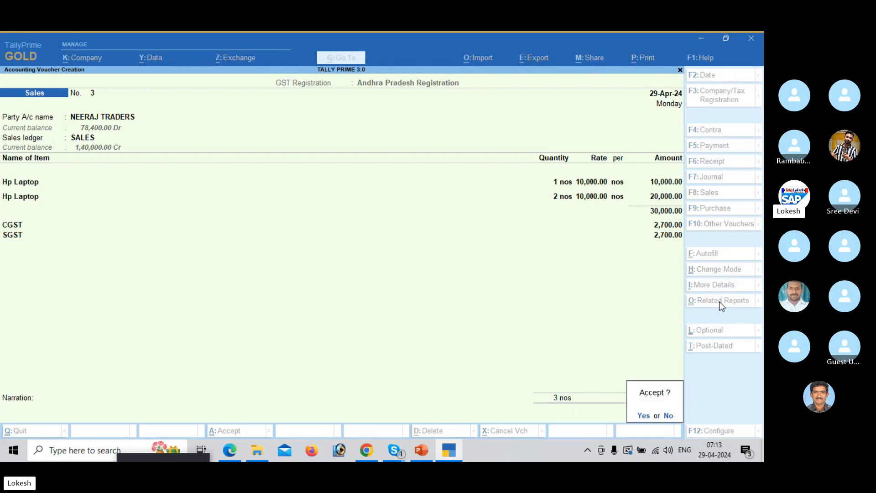
key(Return)
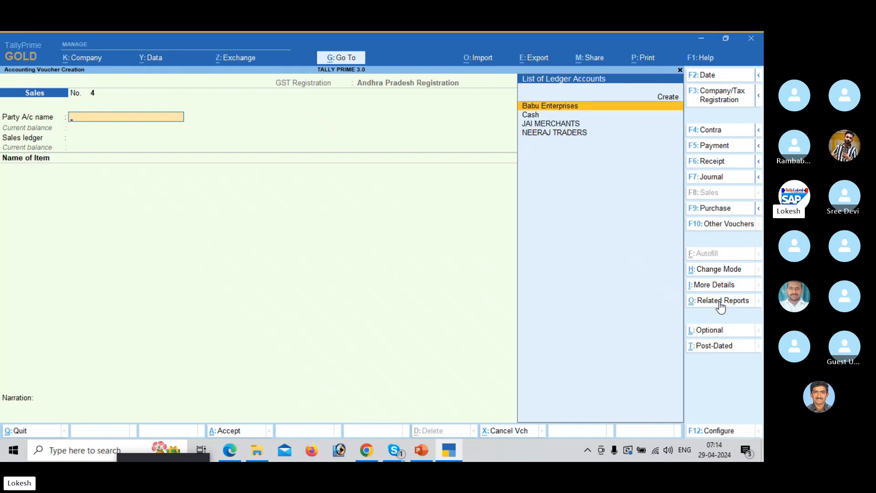
key(Escape)
key(y)
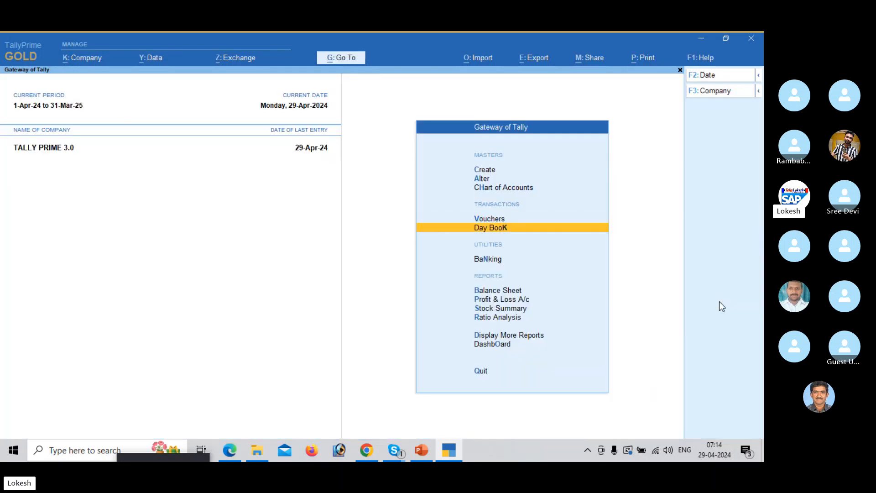
Step: View the Day Book for 29-Apr-24 in detailed form to check the ledger entries of each sales voucher
key(Return)
key(alt)
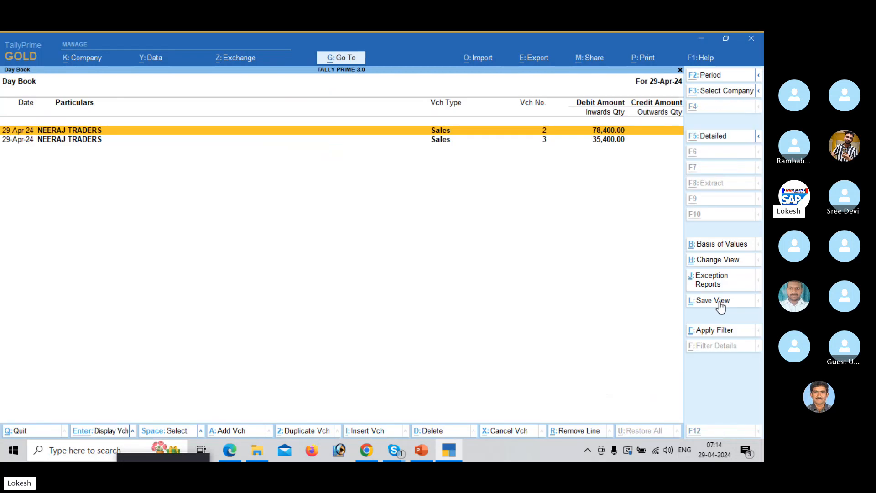
key(alt+F5)
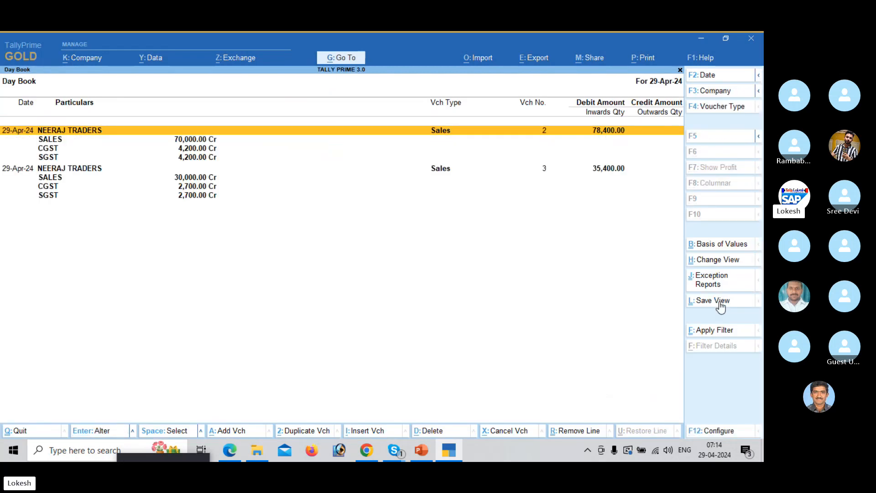
key(Escape)
Step: Set the Day Book period to start on 1-4-2024 and look through the sales and purchase vouchers
key(Return)
key(alt+F2)
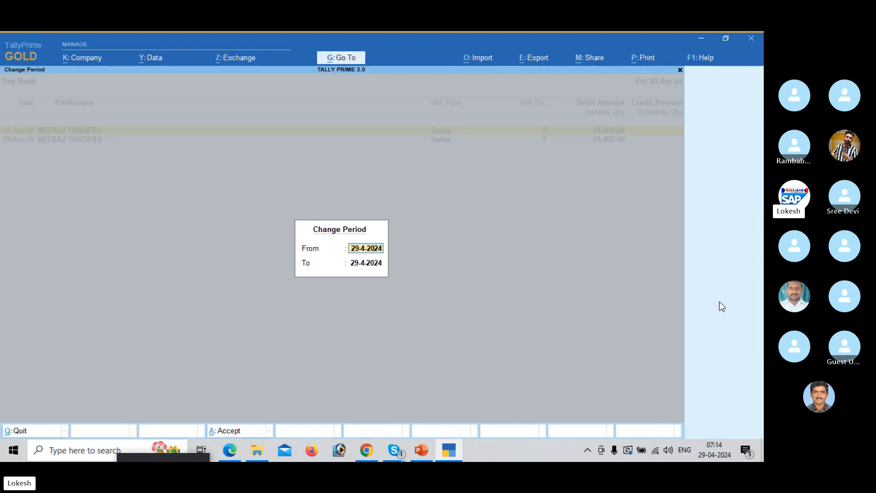
text(1-4)
key(Return)
key(Return)
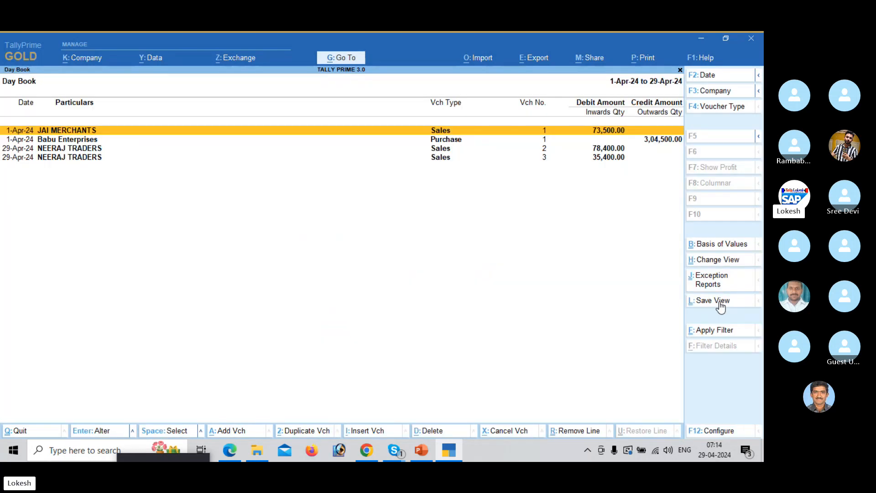
key(Down)
key(Up)
key(Down)
key(Down)
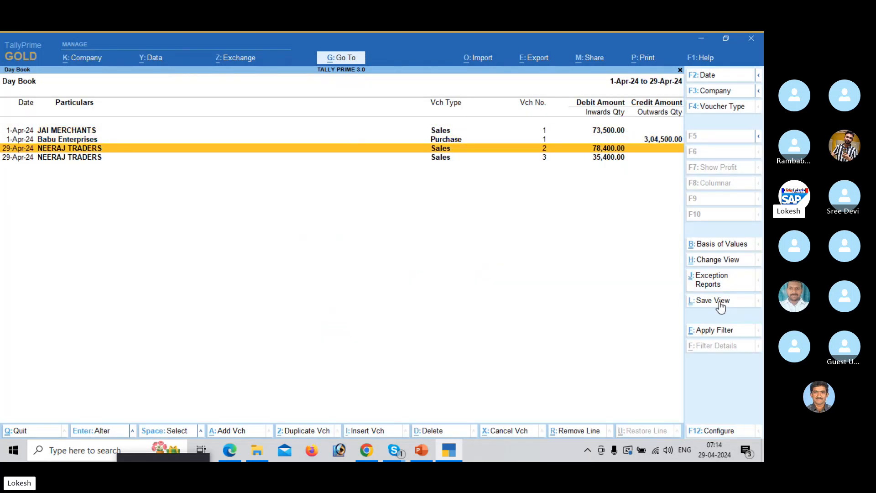
key(Down)
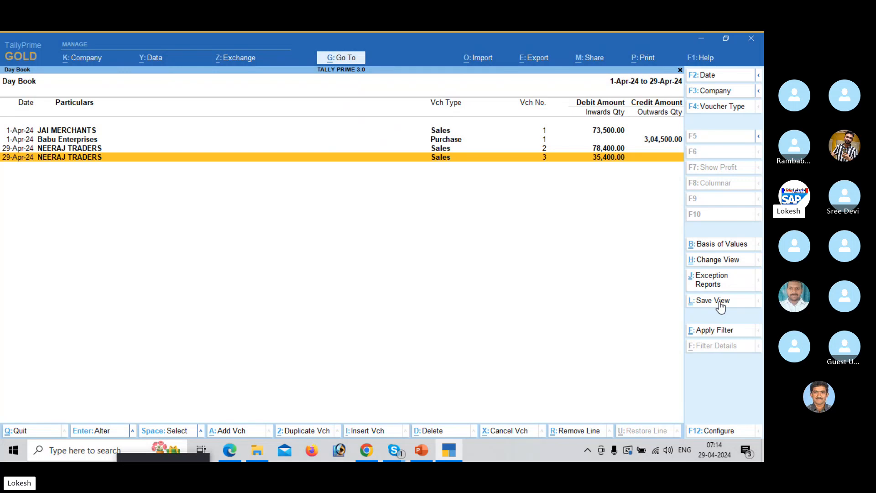
Step: From a new sales voucher, review the available Andhra Pradesh, Karnataka and Telangana tax registrations, then leave without recording anything
key(Escape)
key(Up)
key(Return)
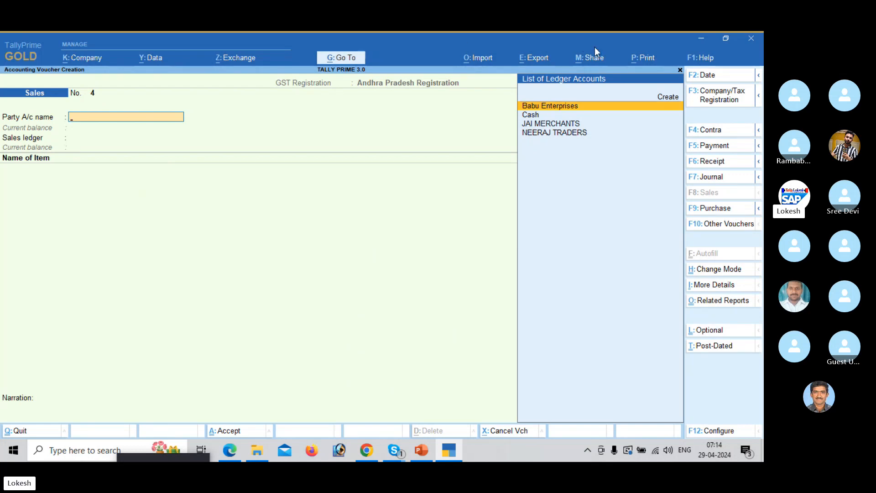
click(717, 98)
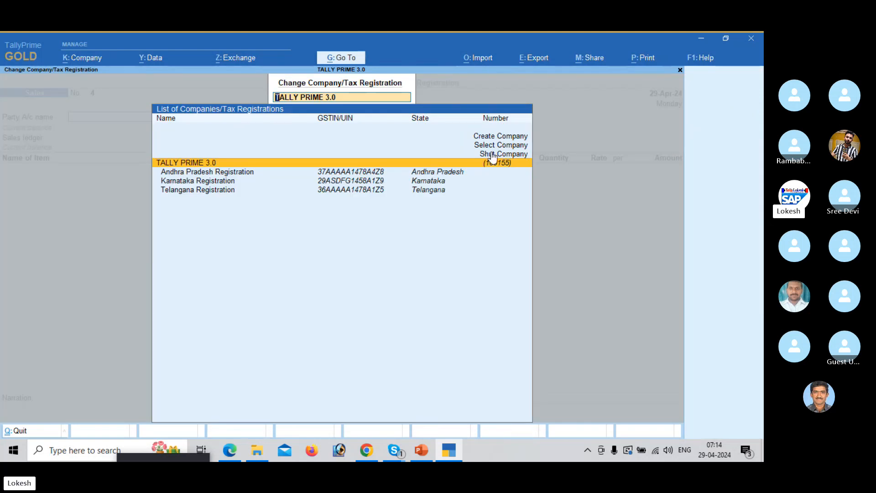
key(Down)
key(Down)
key(Down)
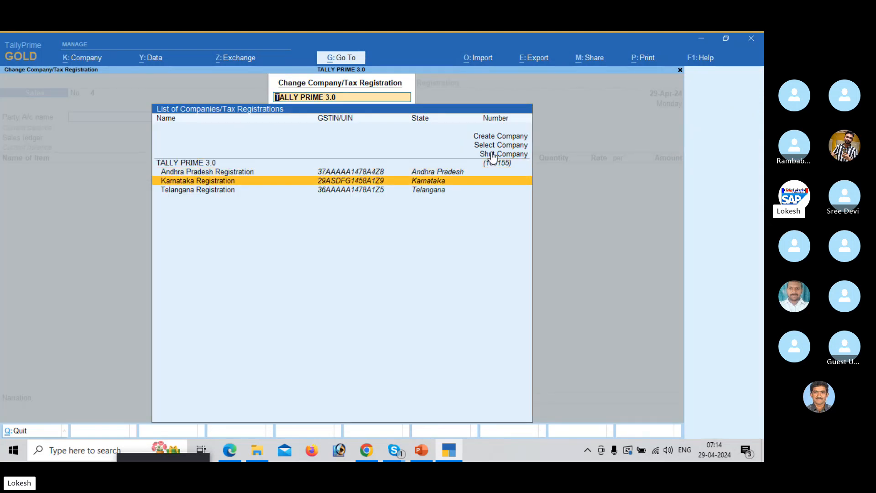
key(Up)
key(Up)
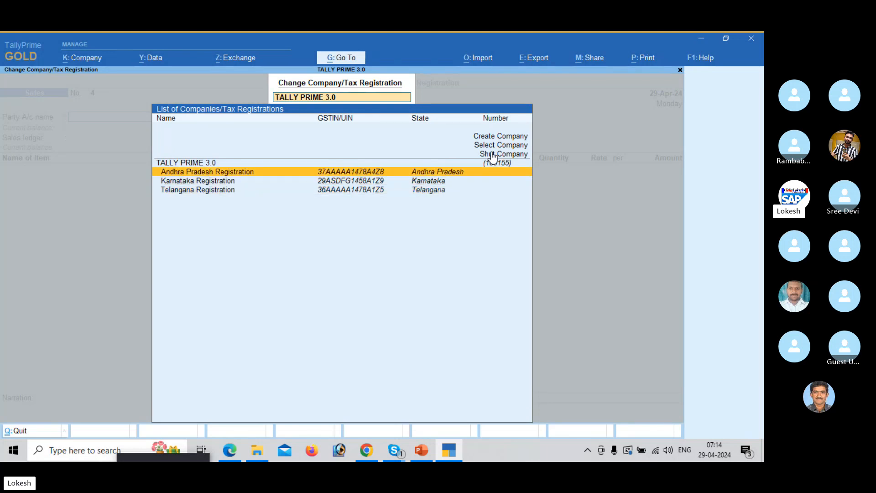
key(Down)
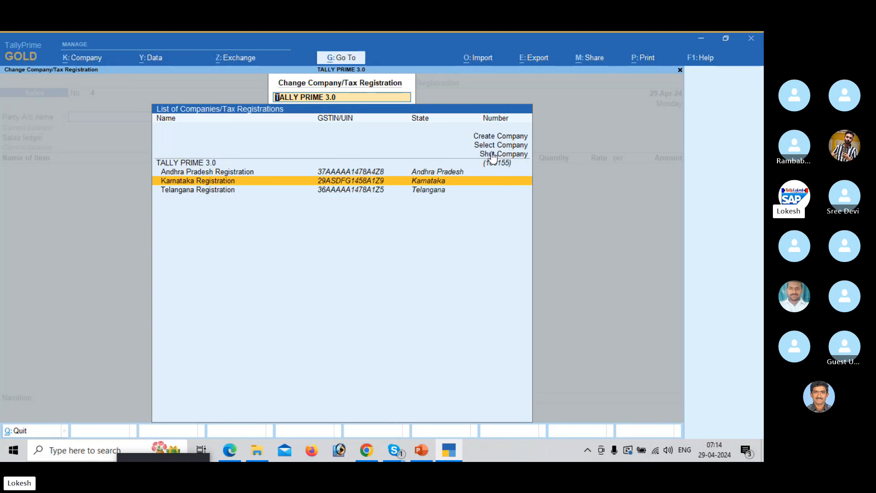
key(Down)
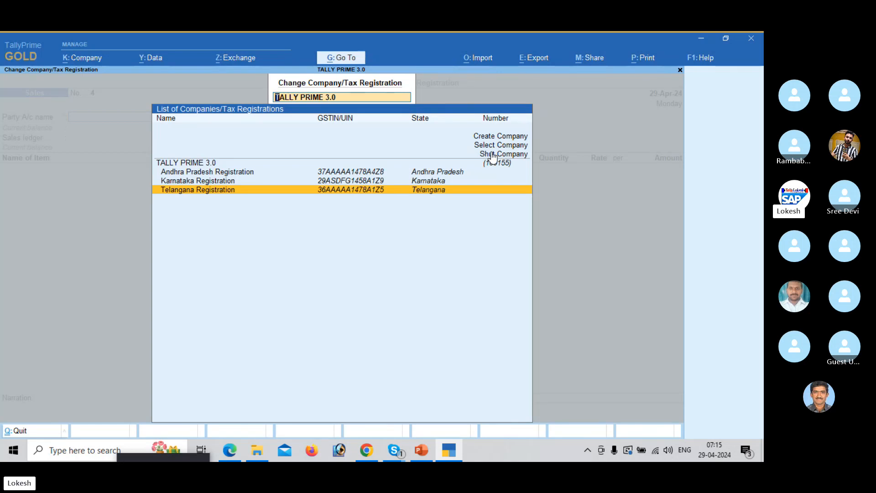
key(BackSpace)
key(Return)
key(Escape)
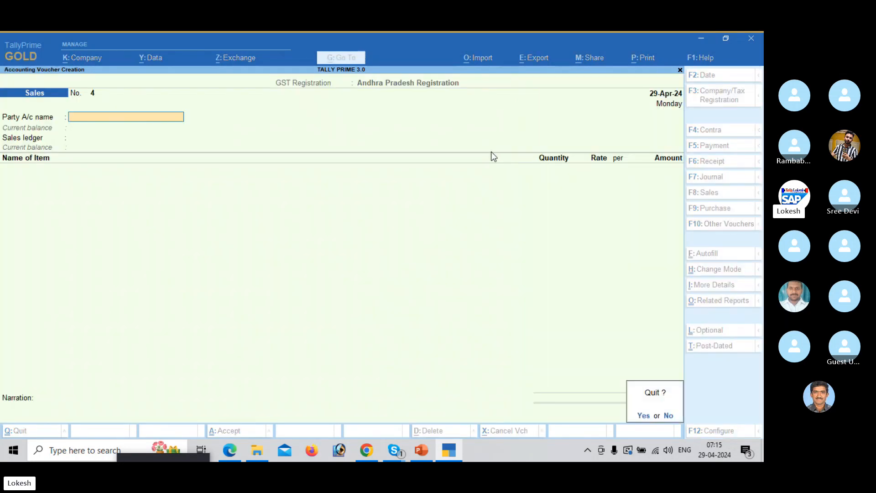
key(Return)
Step: Find the Sales voucher type among the accounting masters for alteration
key(Up)
key(Up)
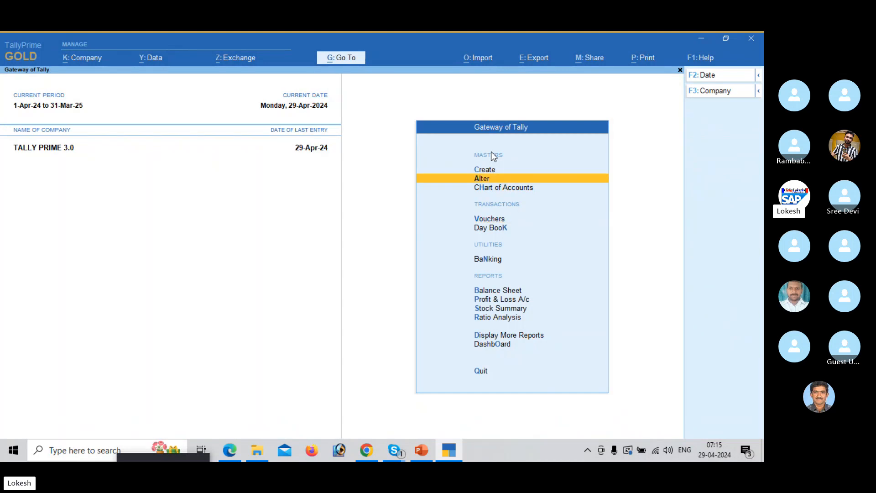
key(Return)
key(Down)
key(Down)
key(Down)
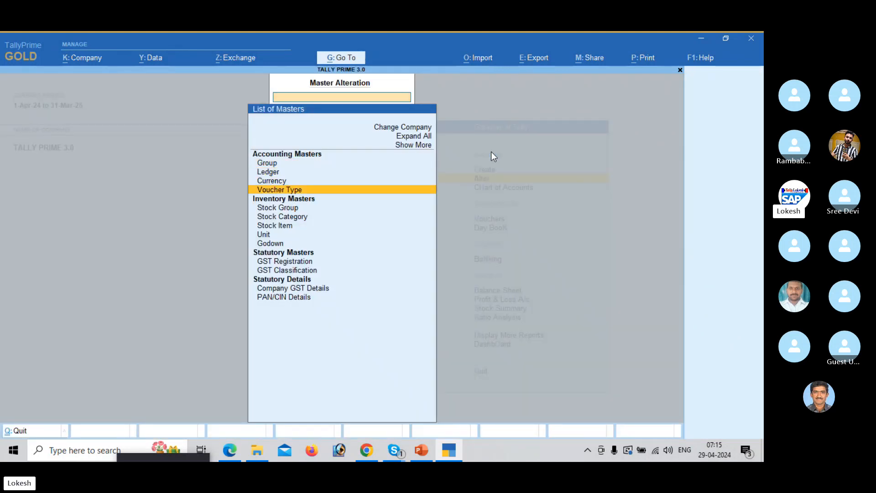
key(Return)
text(SA)
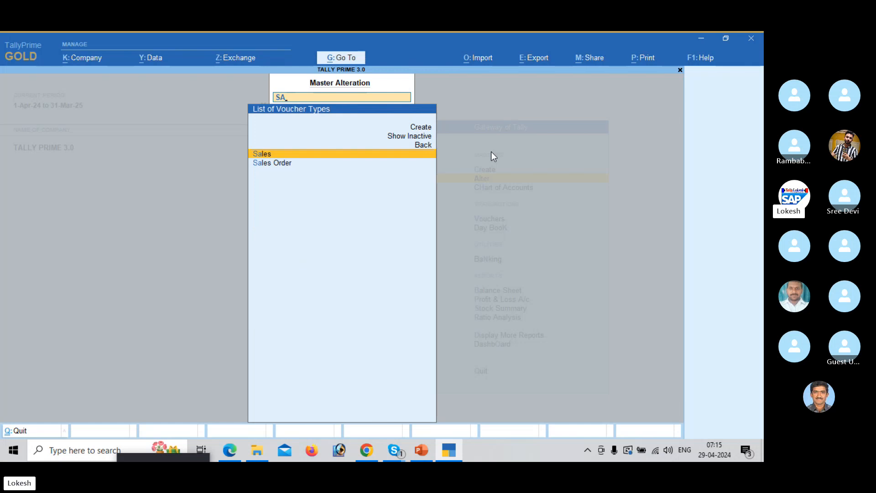
Step: Open the Sales voucher type for alteration and go to its numbering behaviour setting
key(Return)
key(Return)
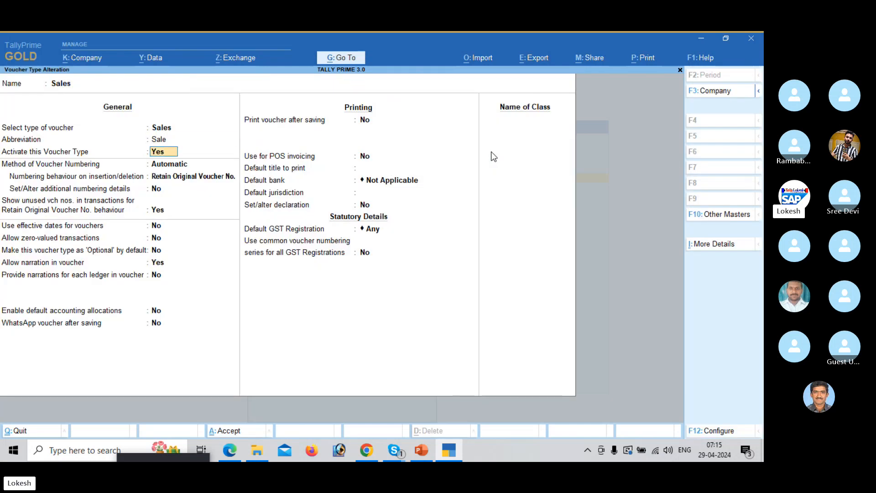
key(Return)
key(Return)
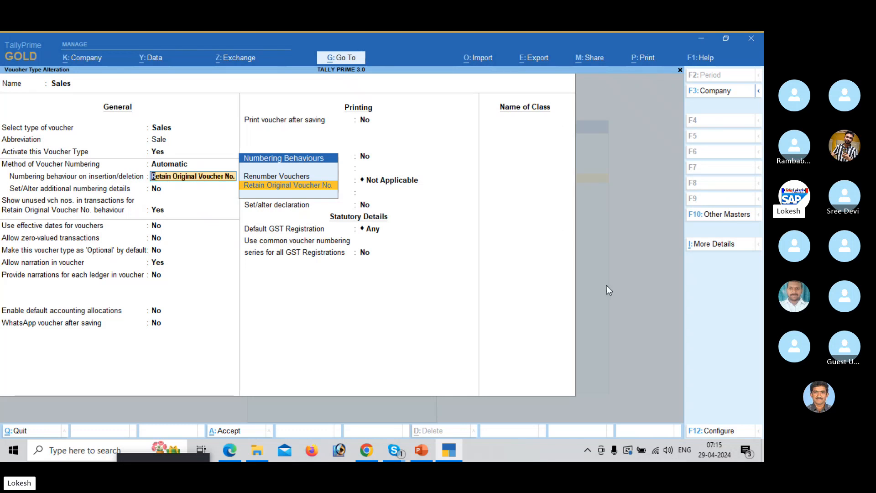
Step: Set "Define multiple numbering series for vouchers" to Yes in the voucher type configuration and save it
click(716, 433)
key(Return)
key(Return)
key(Return)
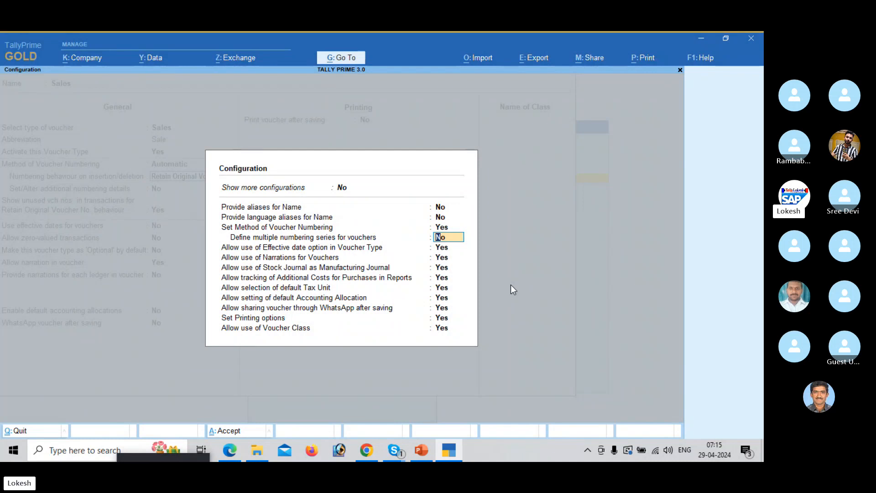
text(y)
key(Return)
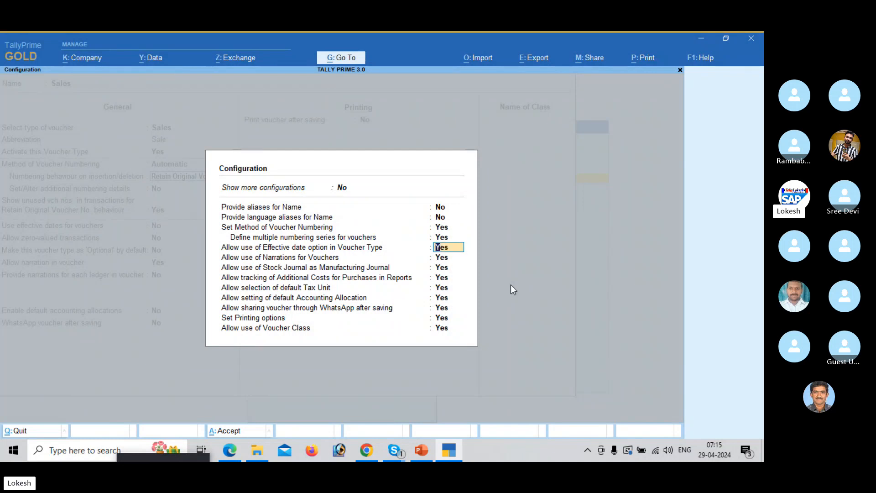
key(ctrl+a)
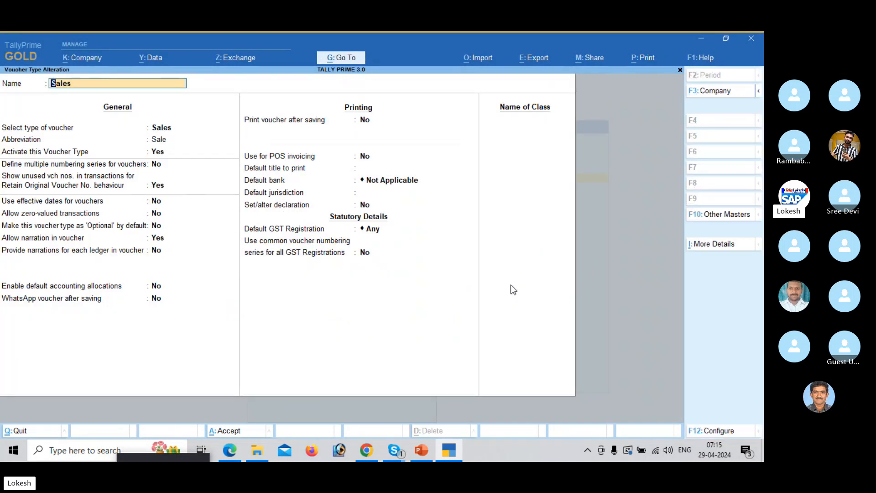
Step: Turn on multiple numbering series for the Sales voucher type to open its list of series
key(Return)
key(Return)
key(Return)
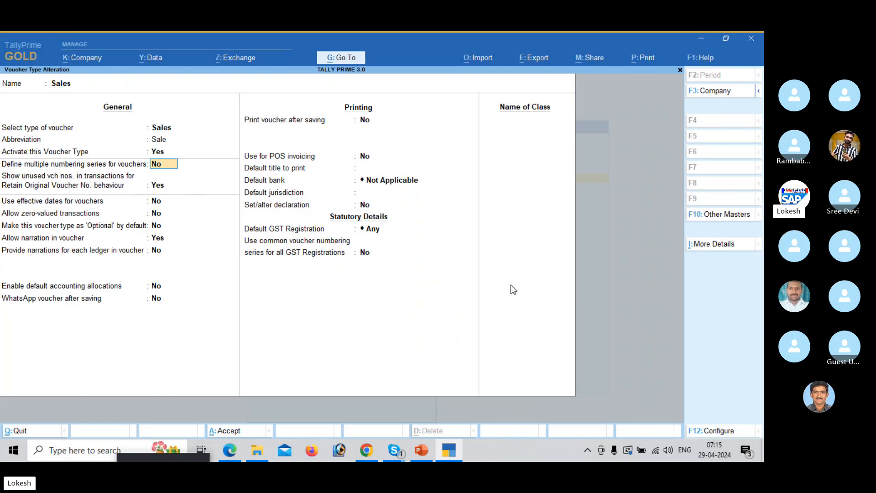
text(Y)
key(Return)
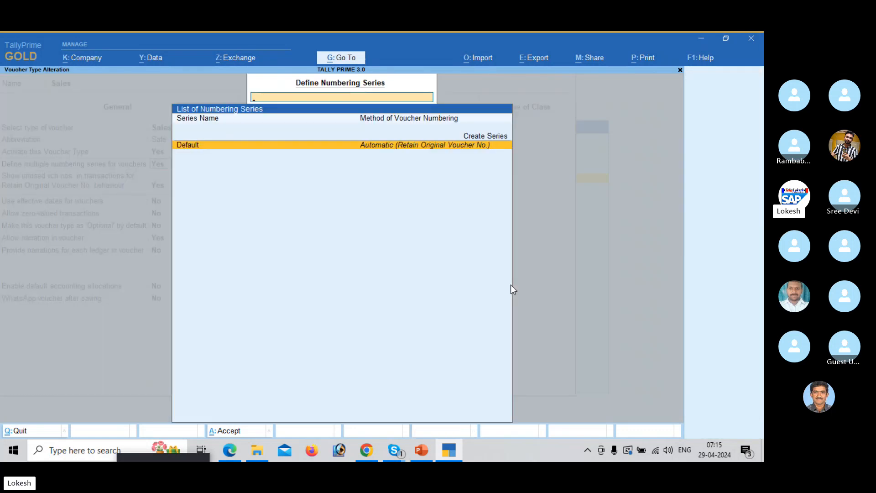
Step: Create a numbering series named AP with Automatic numbering and the Retain Original Voucher No. behaviour
key(Up)
key(Return)
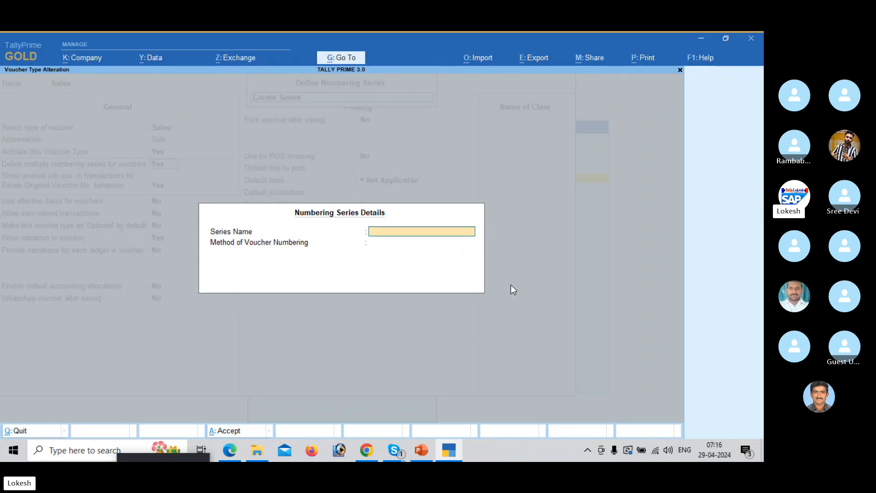
text(AP)
key(Return)
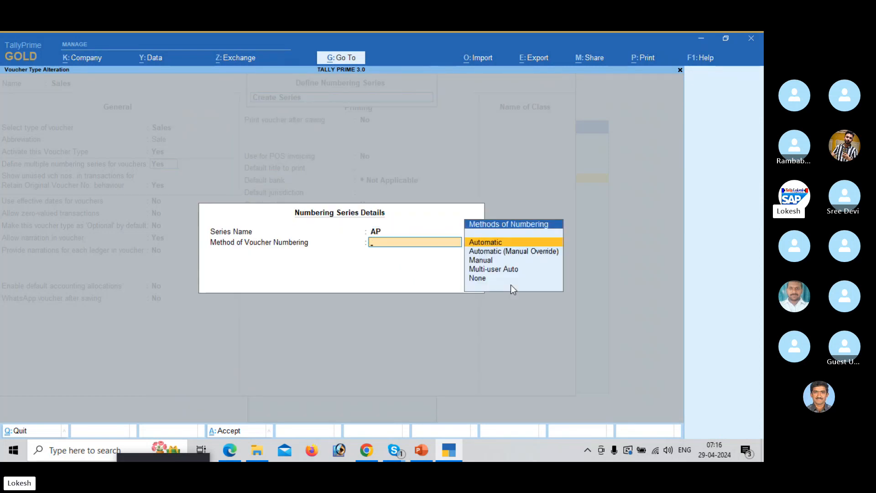
key(Return)
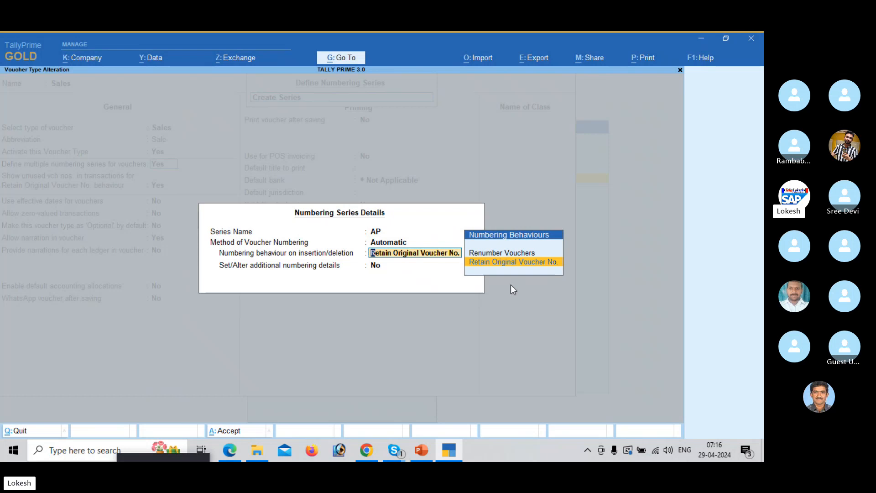
key(Return)
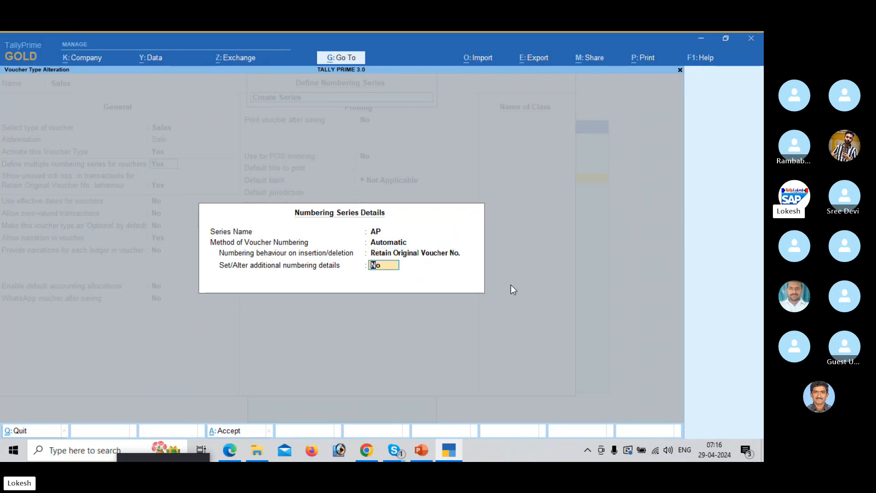
Step: Enable additional numbering details for the AP series, with starting number 1, numerical width 3 and zero prefill
text(Y)
key(Return)
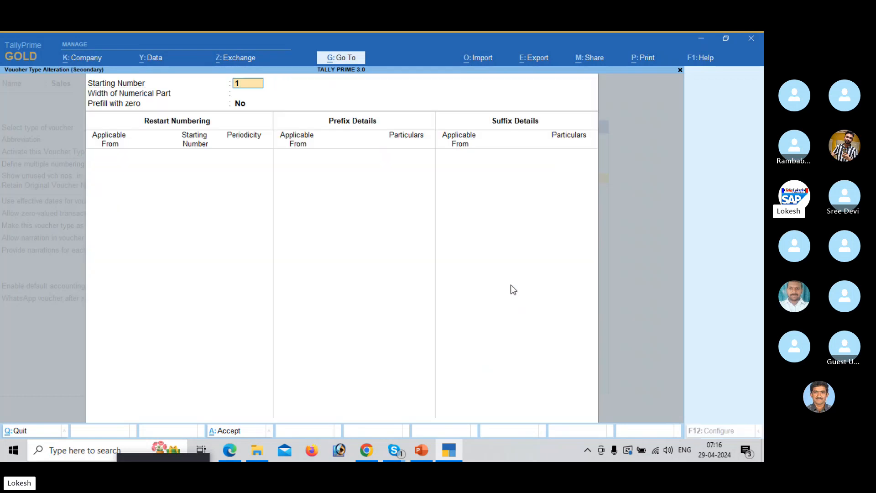
key(Return)
text(3)
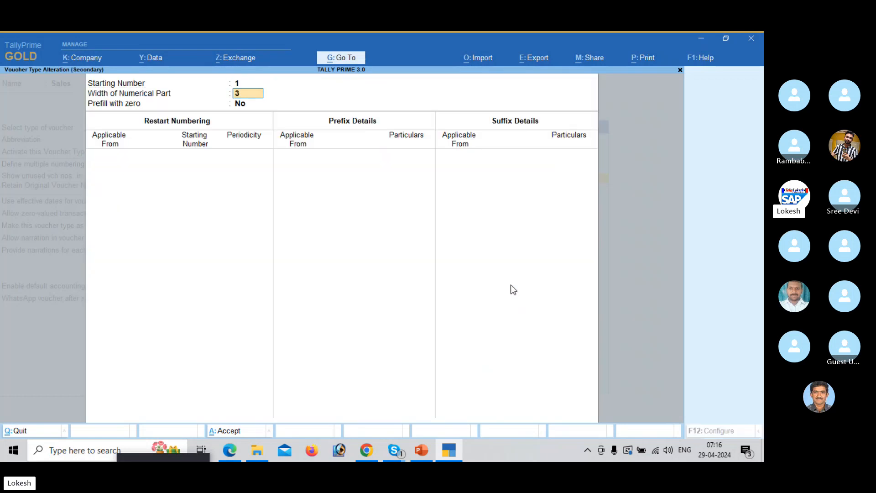
key(Return)
text(Y)
key(Return)
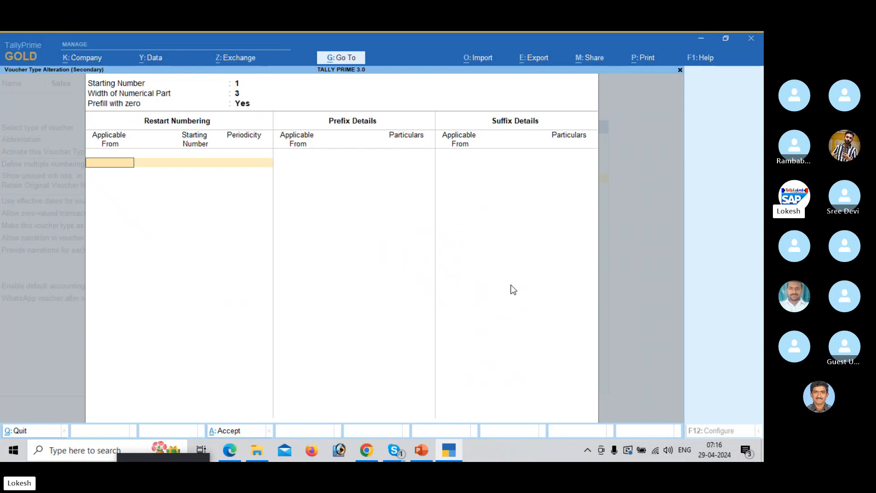
Step: Restart the AP series numbering yearly from 1-Apr-24 with starting number 1
text(1-4)
key(Return)
key(Return)
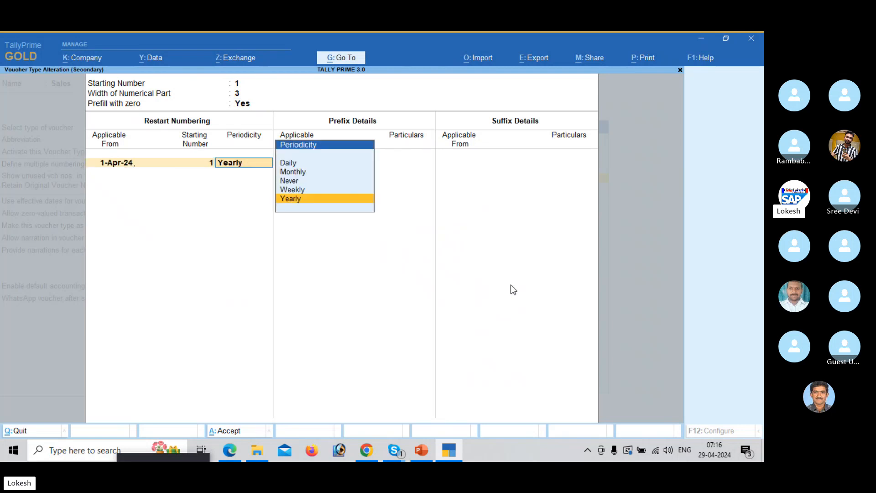
key(Return)
key(Return)
Step: Add the prefix TP\ to the AP series, applicable from 1-Apr-24
text(1-4)
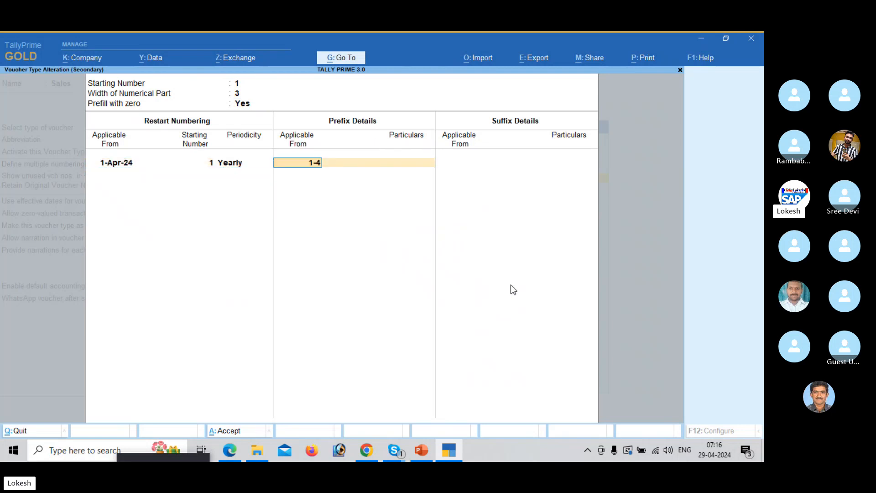
key(Return)
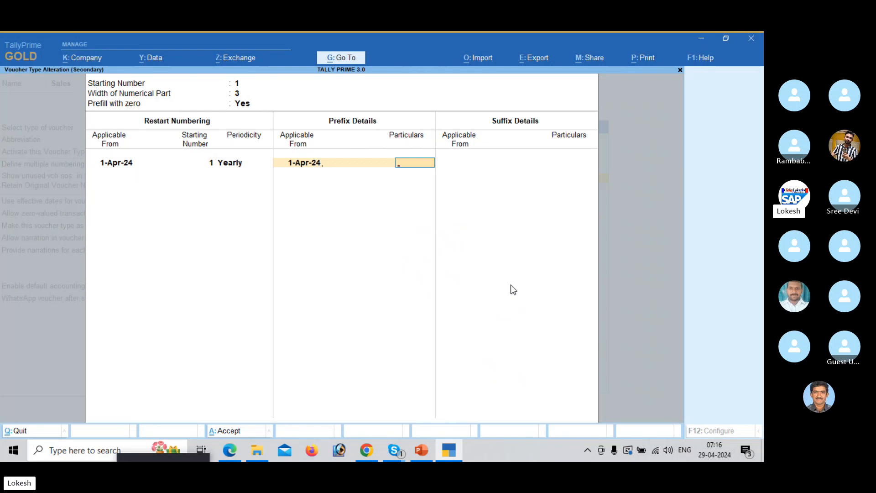
text(TP\)
key(Return)
key(Return)
Step: Add the suffix \23-24 applicable from 1-Apr-24 and save the AP series
text(1-)
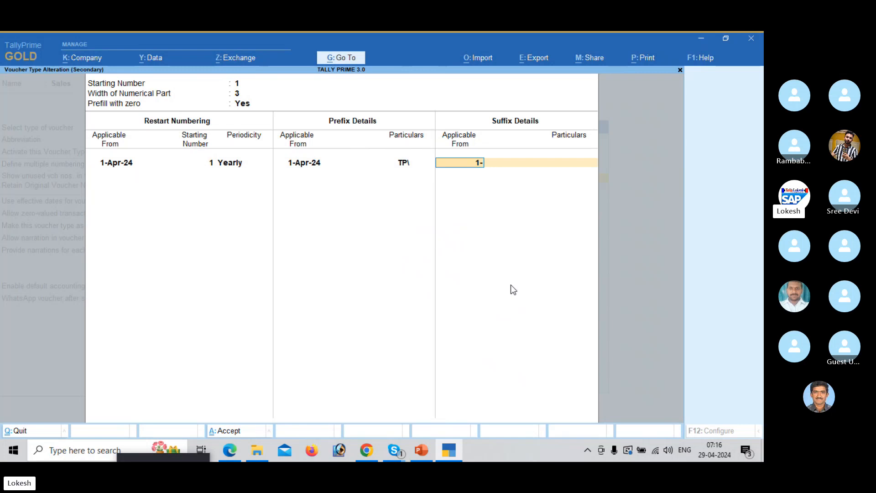
text(4)
key(Return)
text(\23-24)
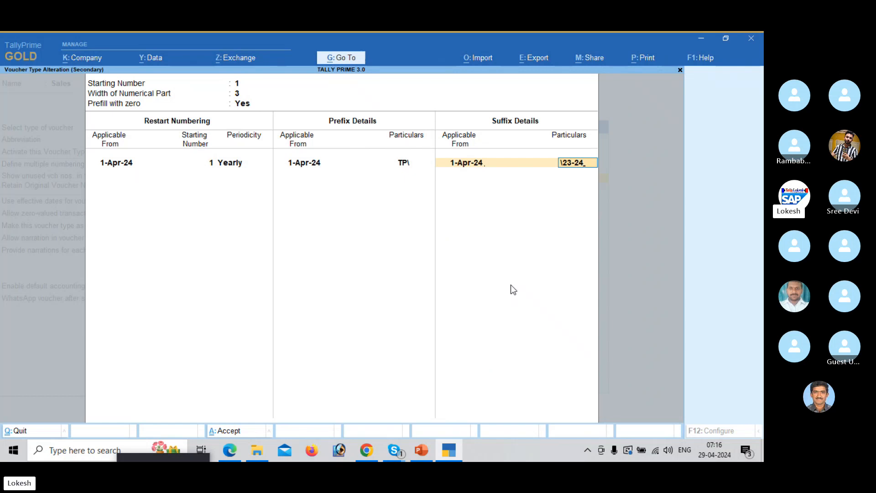
key(Return)
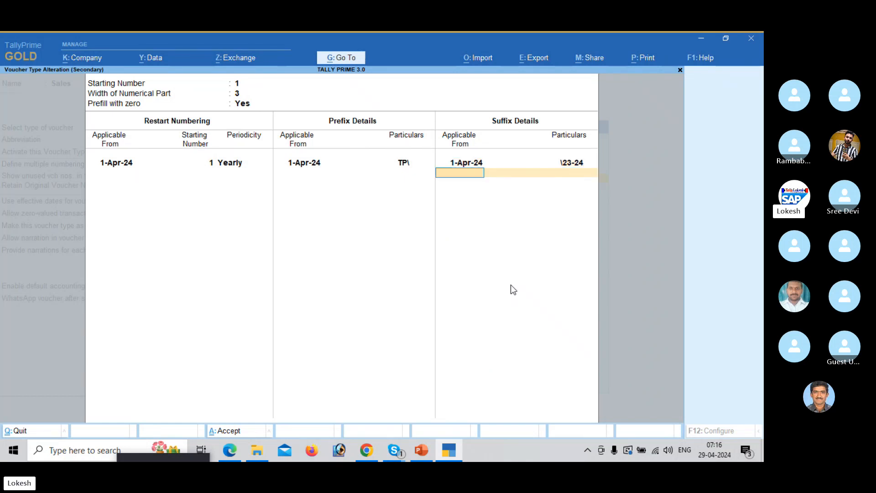
key(Return)
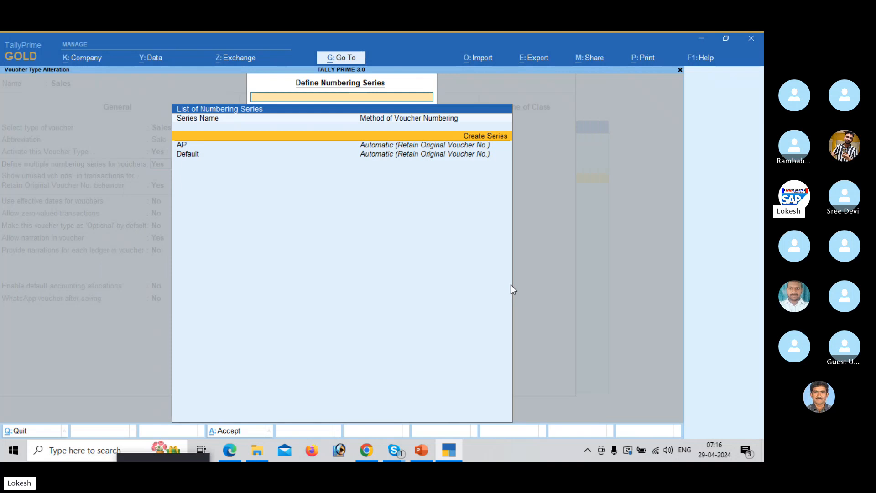
Step: Create another numbering series named TG with Automatic numbering and the Retain Original Voucher No. behaviour
key(Return)
text(TG)
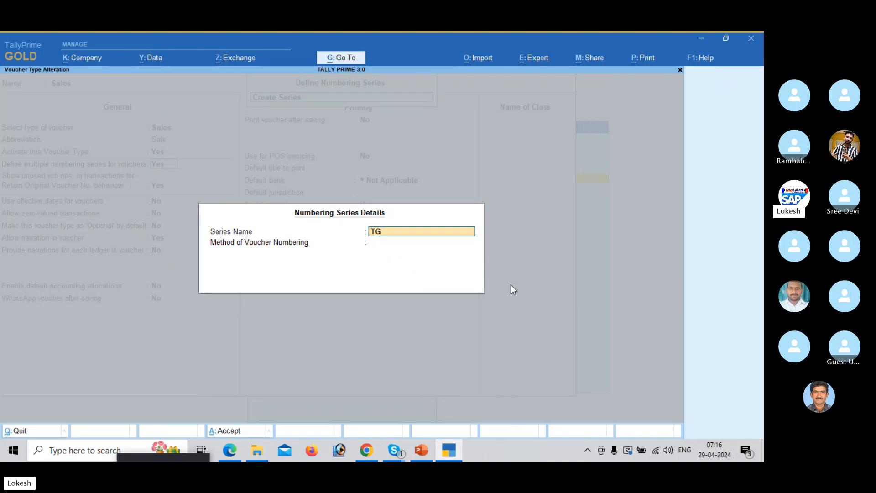
key(Return)
key(Return)
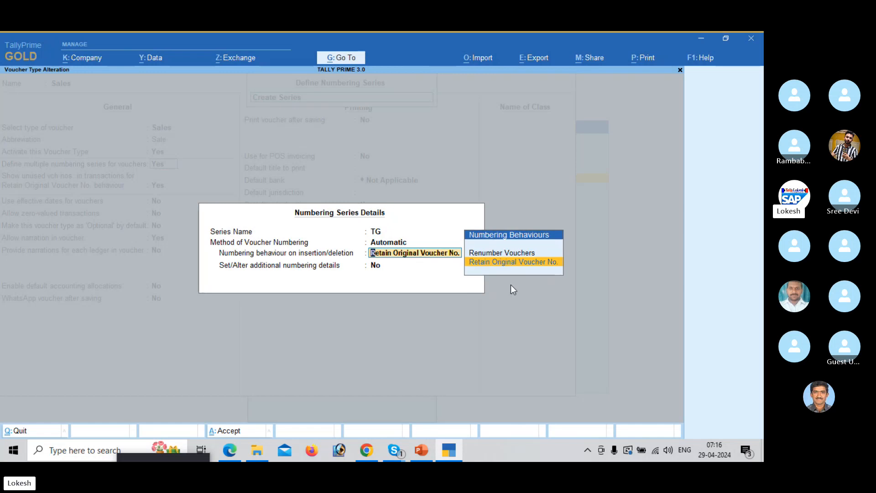
key(Return)
Step: Enable additional numbering details for the TG series, with starting number 1, numerical width 3 and zero prefill
text(y)
key(Return)
key(Return)
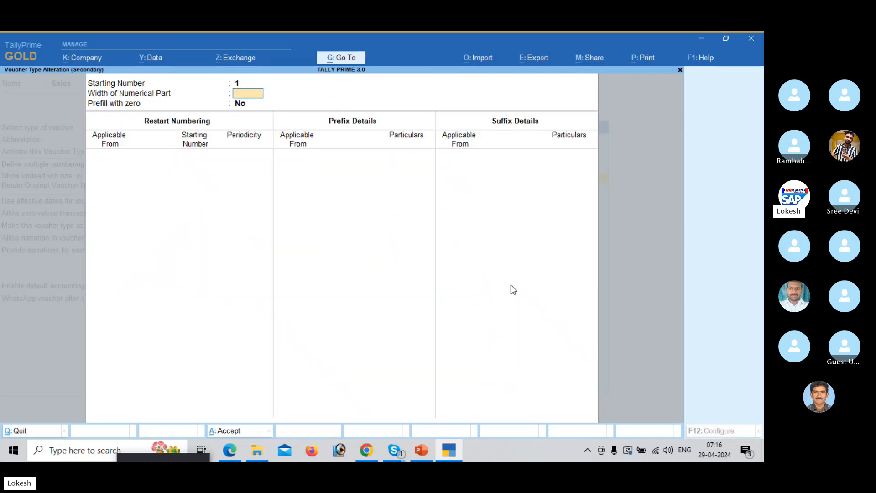
text(3)
key(Return)
text(y)
key(Return)
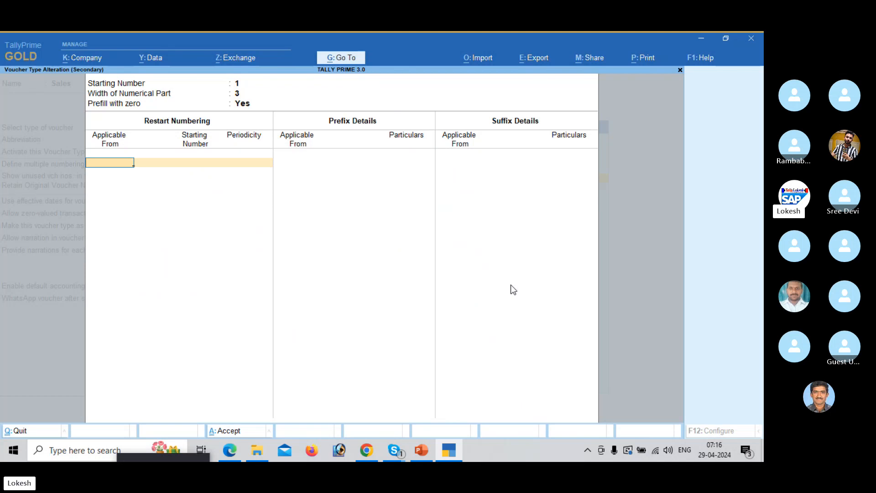
Step: Restart the TG series numbering yearly from 1-Apr-24 with starting number 1
text(1-4)
key(Return)
key(Return)
key(Return)
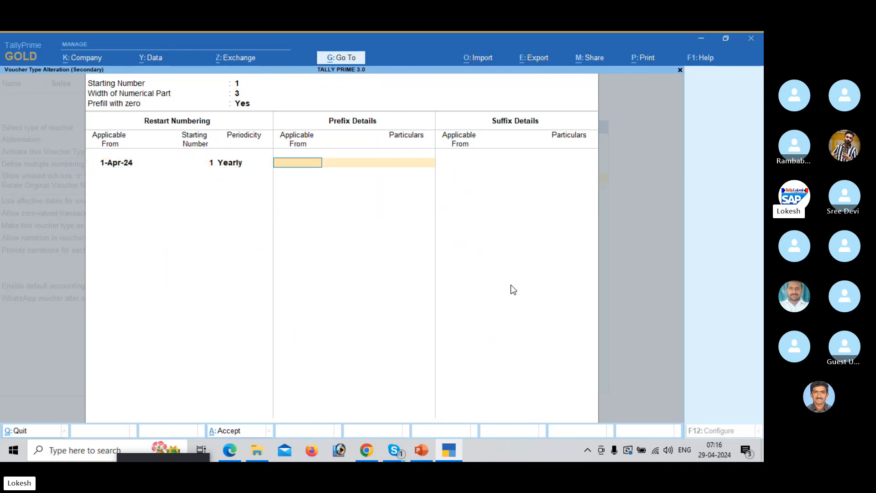
Step: Add the prefix TG\ to the TG series, applicable from 1-Apr-24
text(1-4)
key(Return)
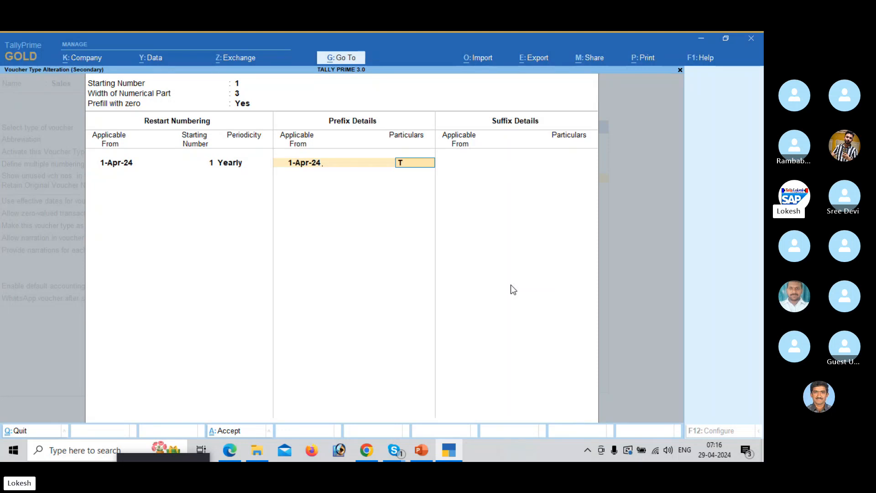
text(TG\)
key(Return)
key(Return)
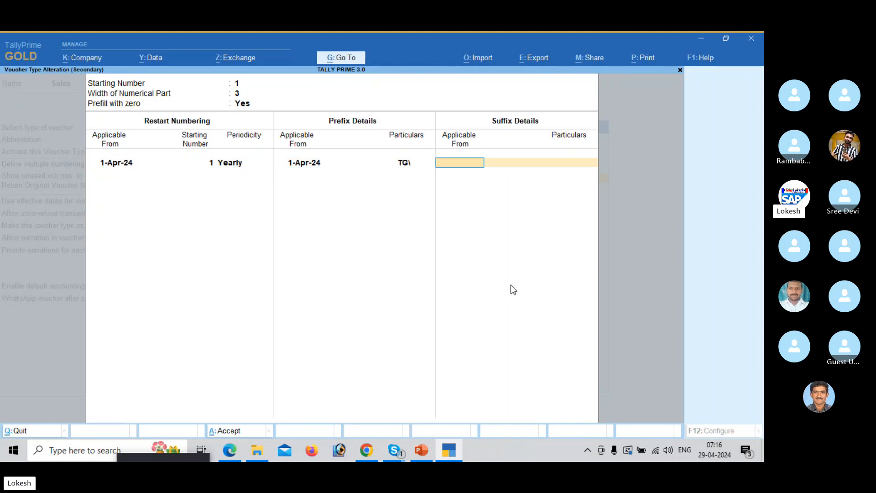
Step: Add the suffix \24-25 applicable from 1-Apr-24 and save the TG series
text(1-4)
key(Return)
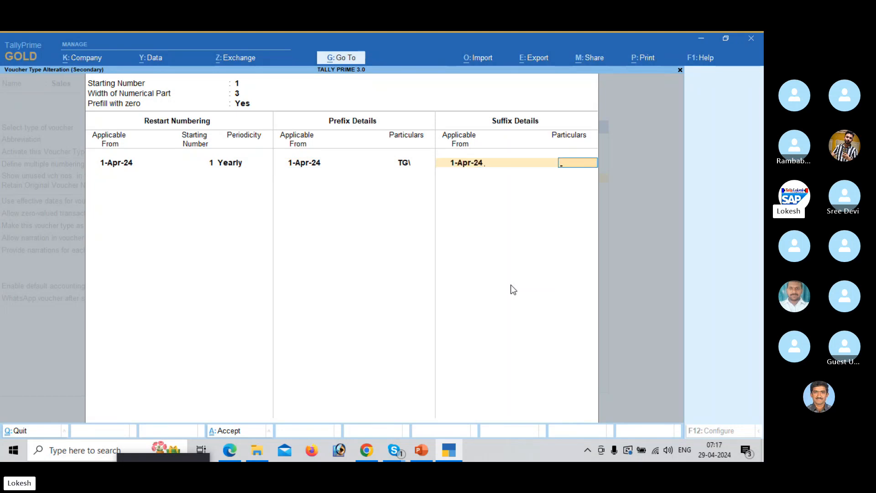
text(\24-25)
key(Return)
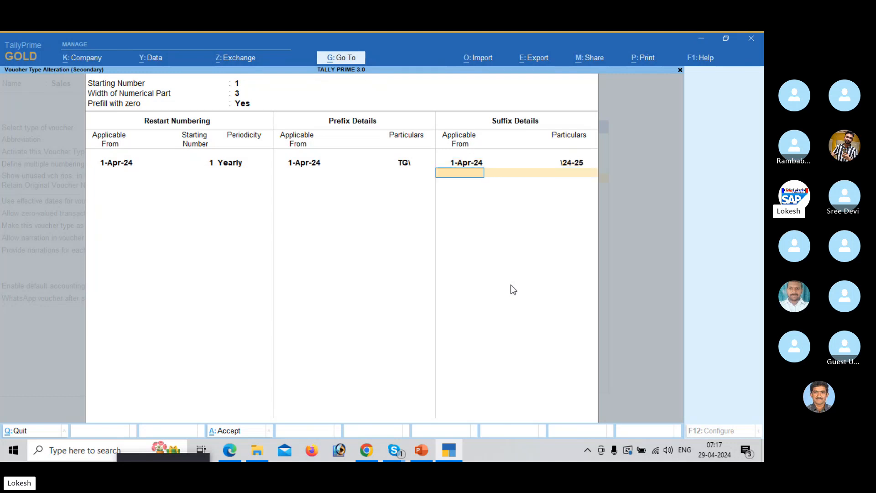
key(Return)
Step: Reopen the AP numbering series and bring up its additional numbering details for editing
key(Down)
key(Return)
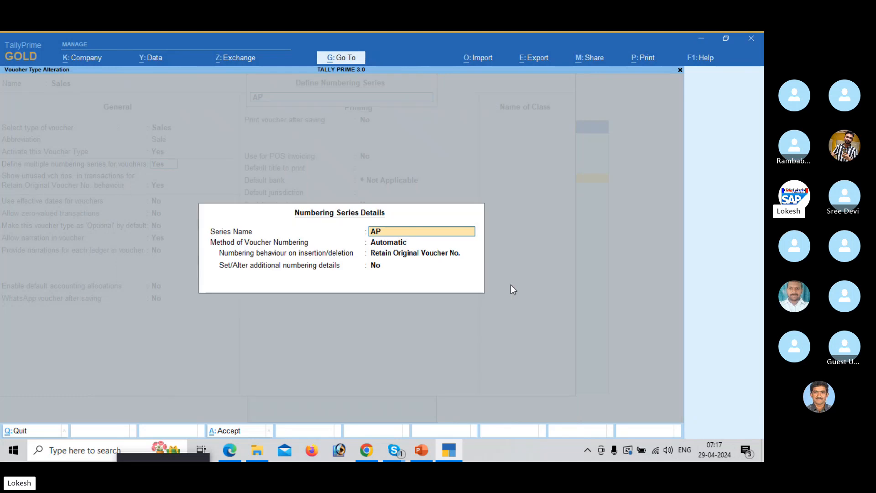
key(Return)
key(Return)
key(Return)
key(y)
key(Return)
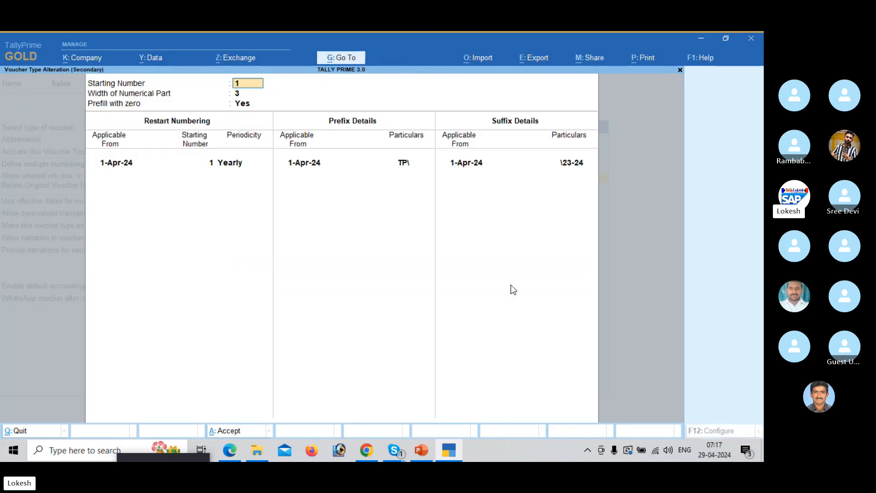
Step: Change the AP series suffix to \24-25, keeping its other numbering details, and save the series
key(Return)
key(Return)
key(Return)
key(Return)
key(Return)
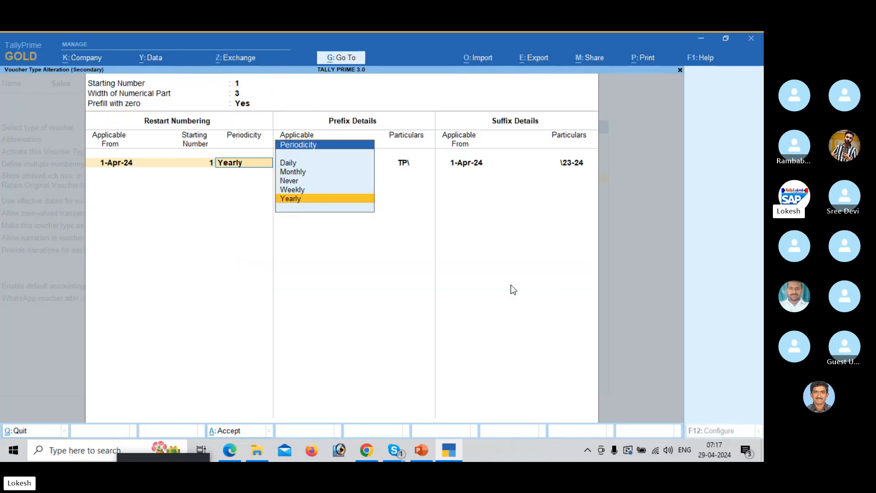
key(Return)
key(Return)
key(Return)
key(Return)
key(Return)
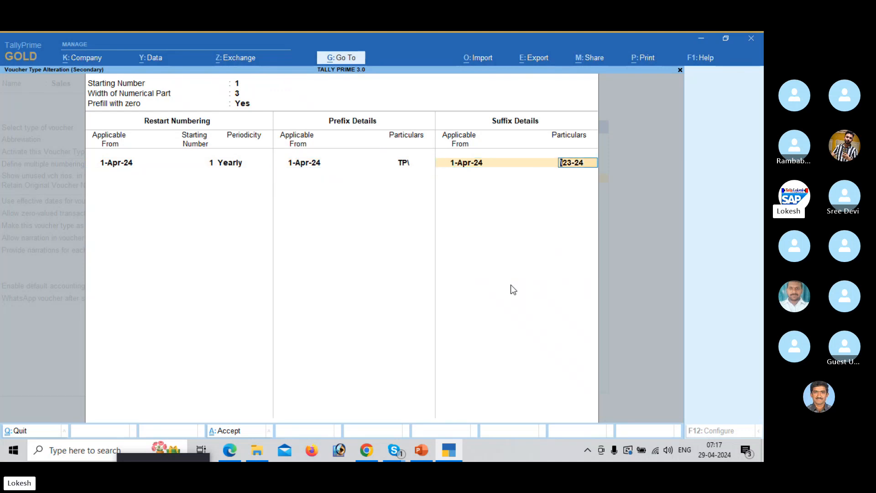
text(\24-25)
key(Return)
key(Return)
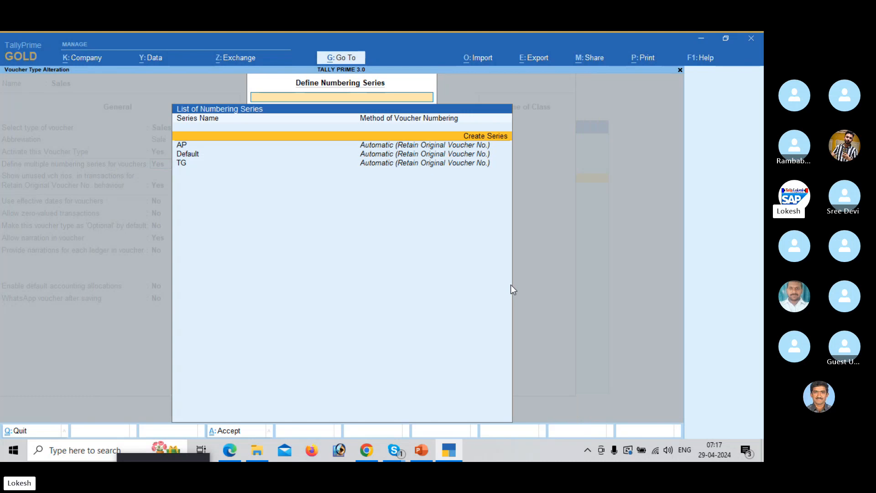
Step: Create a numbering series named KA with automatic numbering that retains original voucher numbers, and bring up its additional numbering details
key(Return)
text(KA)
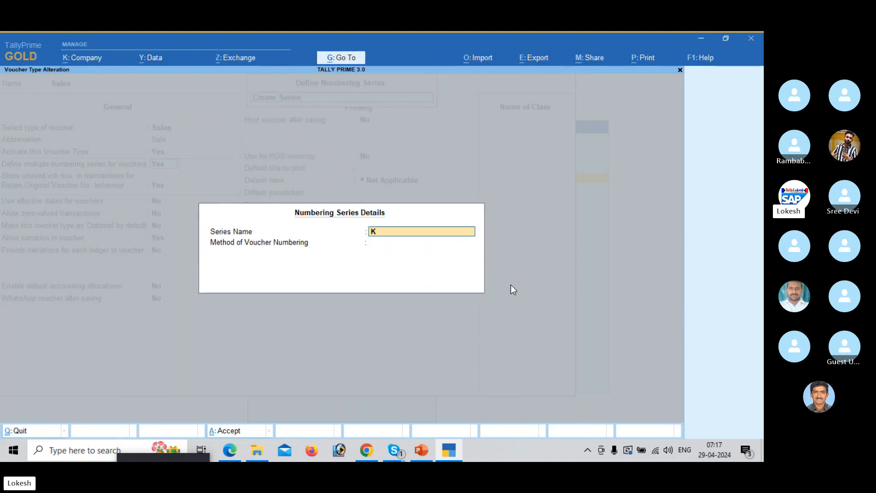
key(Return)
key(Return)
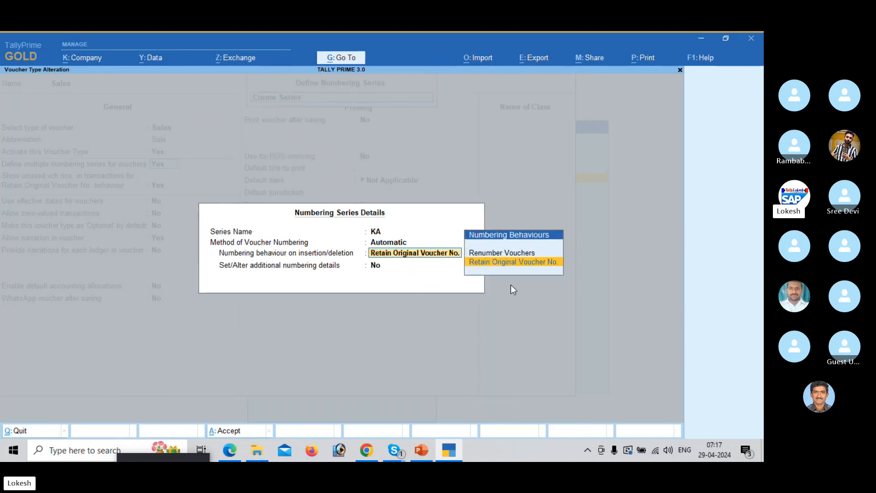
key(Return)
text(Y)
key(Return)
key(Return)
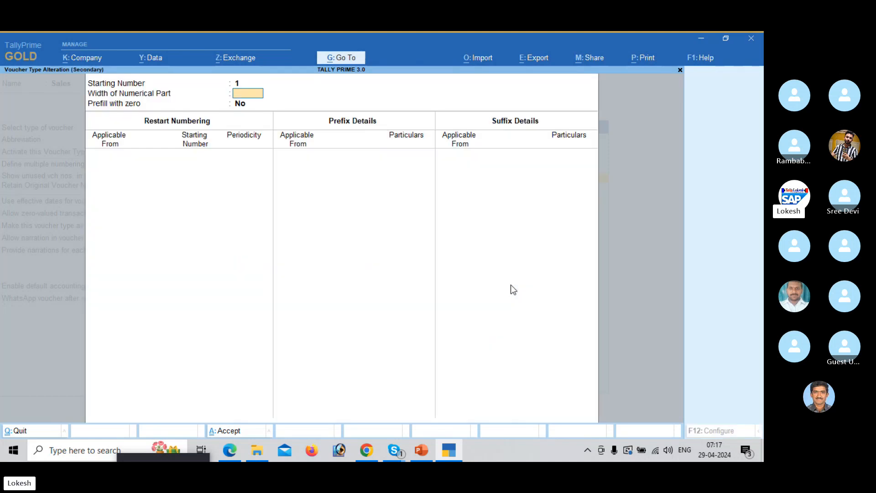
Step: Set the KA series' width of numerical part to 3 and enable prefilling with zero
text(3)
key(Return)
text(y)
key(Return)
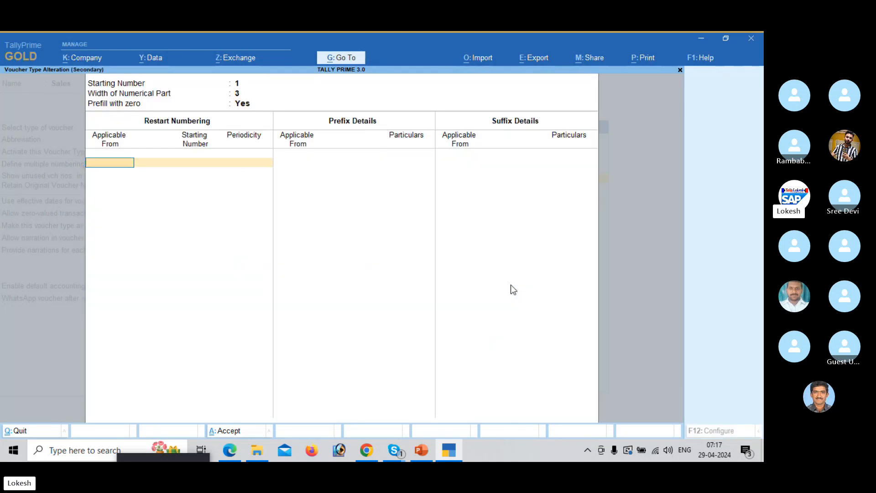
Step: Add a restart numbering entry to the KA series, applicable from 1-Apr-24 with starting number 1 and yearly periodicity
text(1-4)
key(Return)
key(Return)
key(Return)
key(Return)
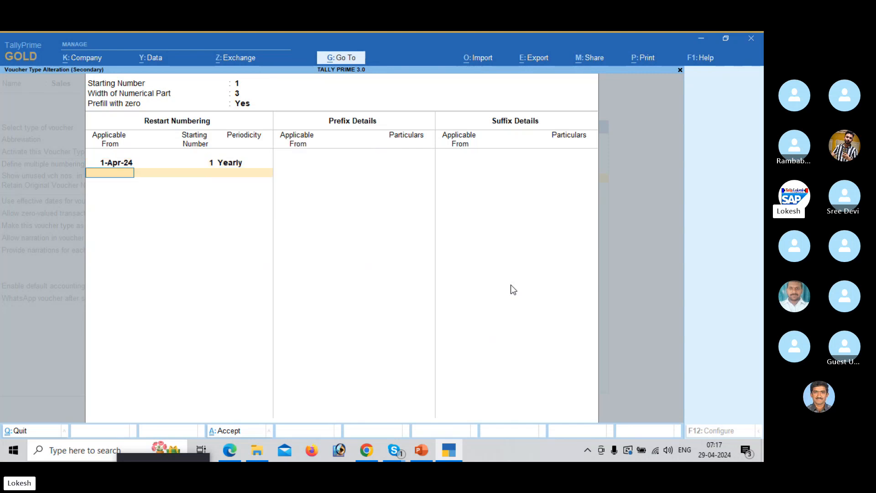
Step: Add the prefix KA\ to the KA series, applicable from 1-Apr-24
text(1-4)
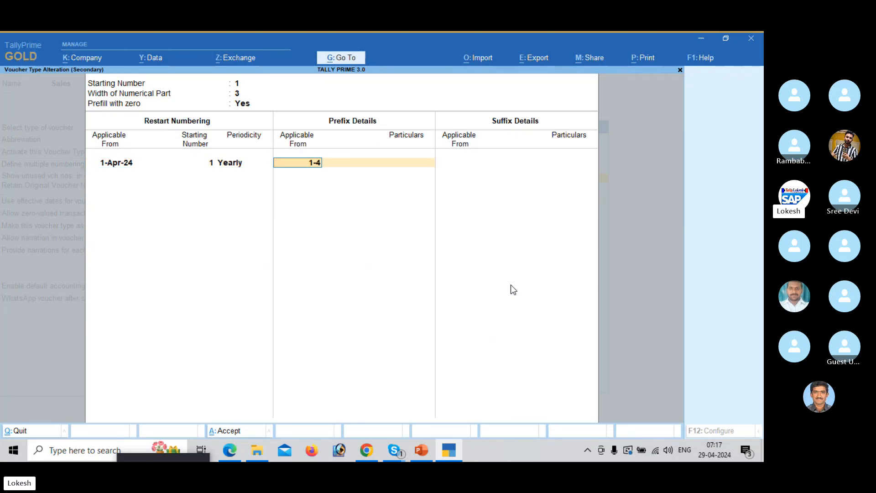
key(Return)
text(KA\)
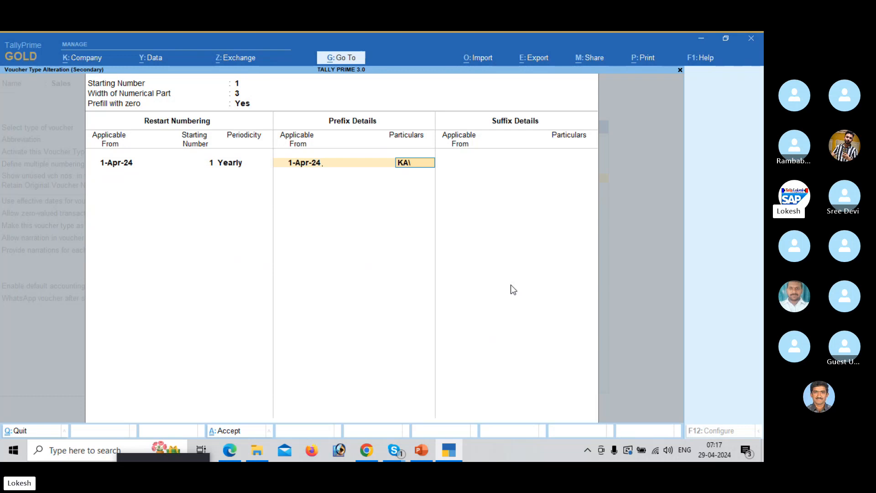
key(Return)
key(Return)
Step: Add the suffix \24-25 to the KA series, applicable from 1-Apr-24, and finish defining the numbering series
text(1-4)
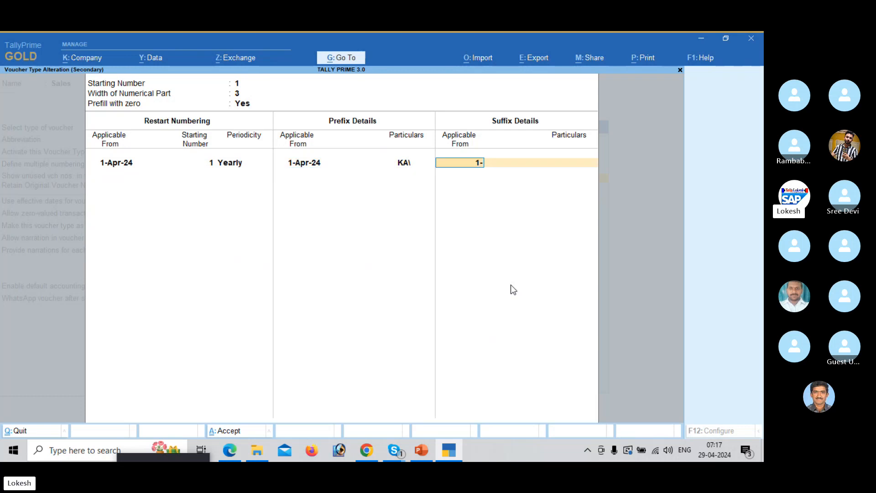
key(Return)
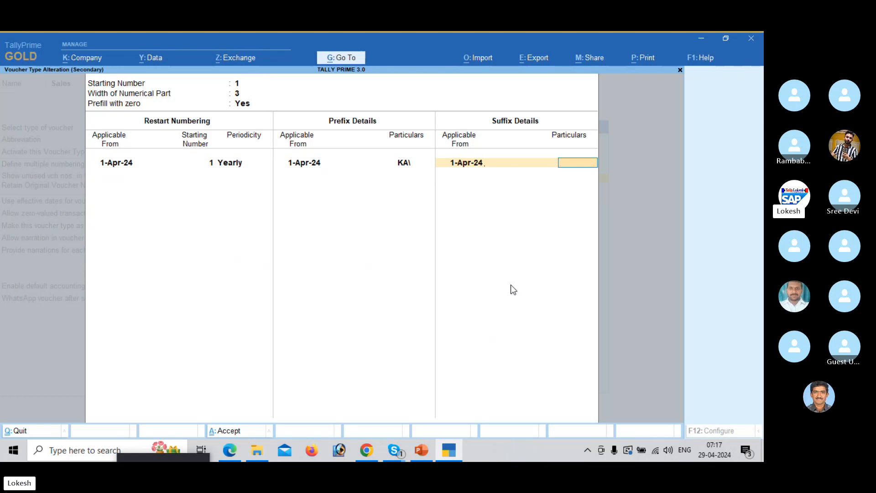
text(\24-25)
key(Return)
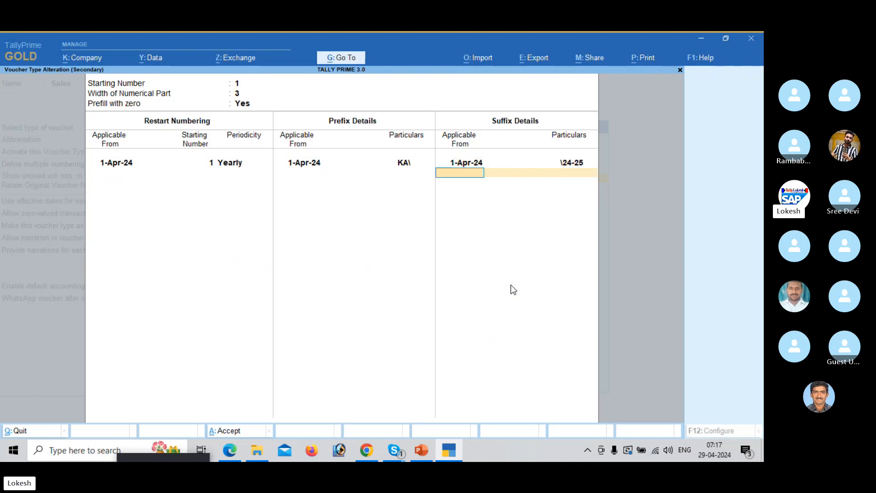
key(Return)
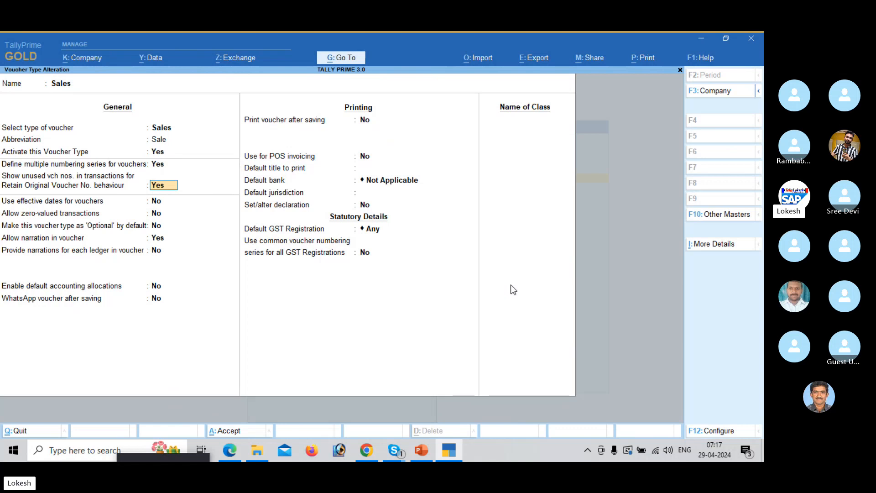
Step: Keep the Sales voucher type's remaining general and printing settings and proceed to its default GST registration
key(Return)
key(Return)
key(Return)
key(Return)
key(Return)
key(Return)
key(Return)
key(Return)
key(Return)
key(Return)
key(Return)
key(Return)
key(Return)
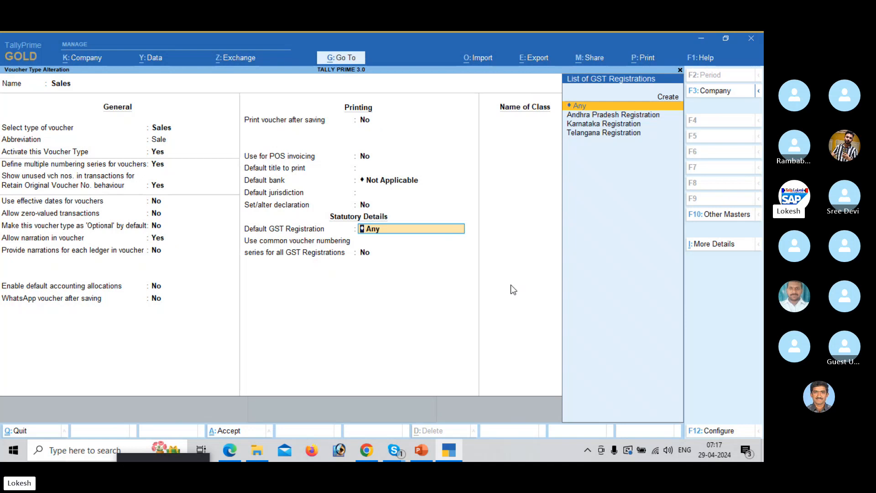
Step: Set the Sales voucher type's default GST registration to Andhra Pradesh Registration
key(Down)
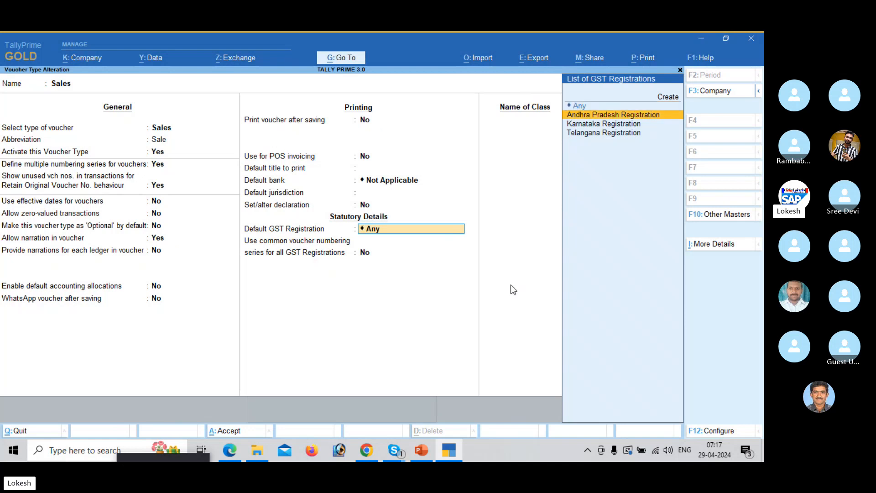
key(Down)
key(Up)
key(Up)
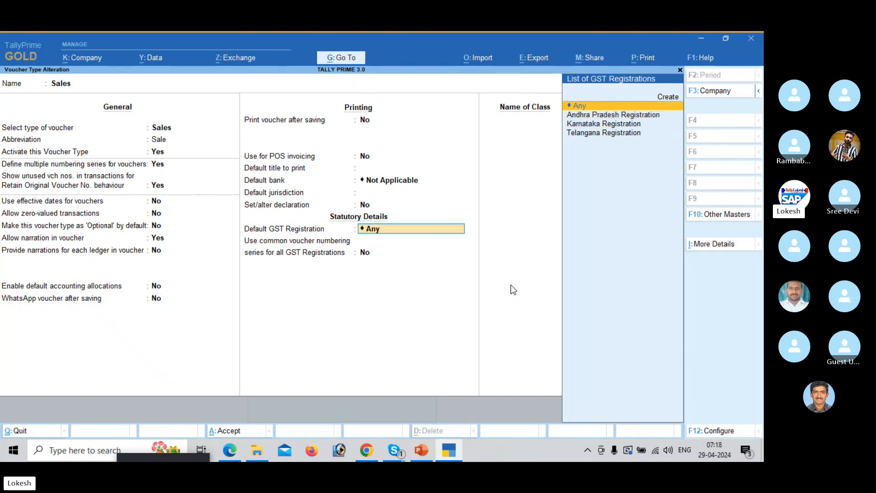
key(Down)
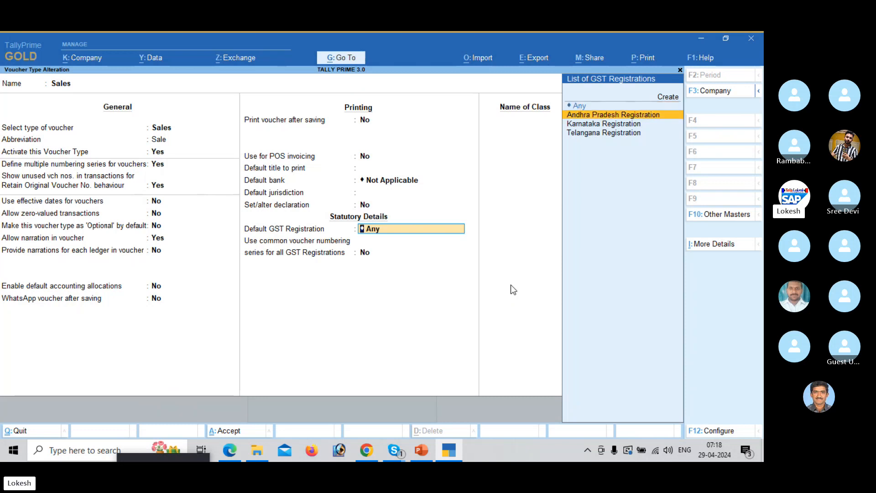
key(Return)
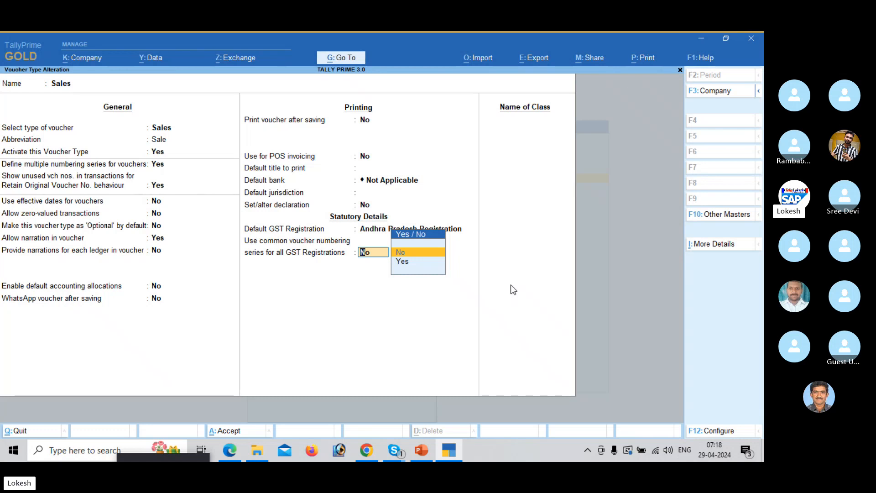
Step: Set the default GST registration back to Any, keep separate numbering per registration, and save the Sales voucher type
key(BackSpace)
key(Up)
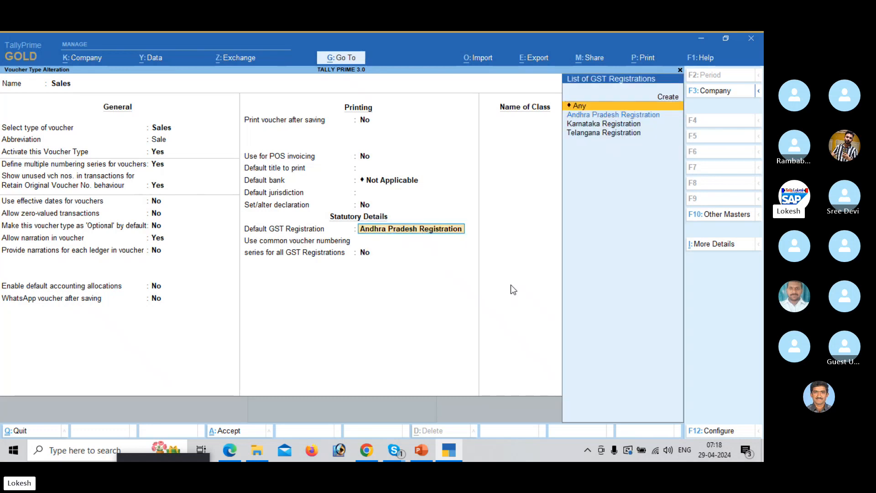
key(Return)
key(Return)
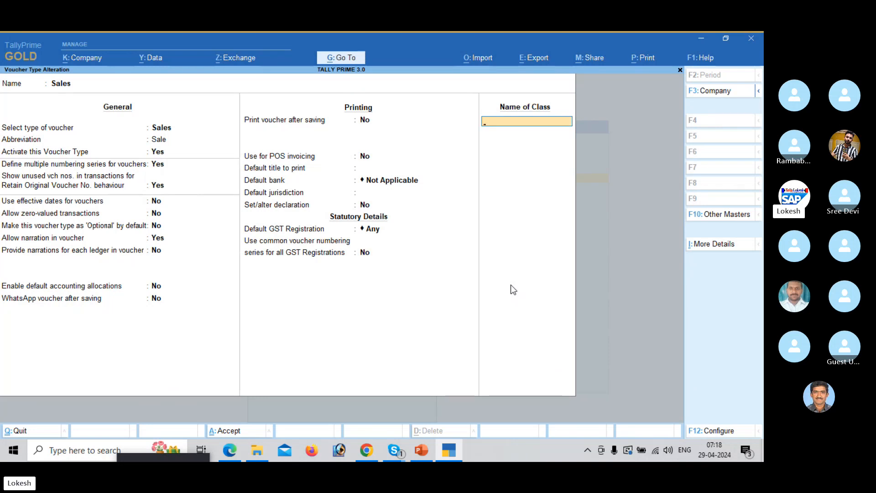
key(Return)
key(Return)
key(Escape)
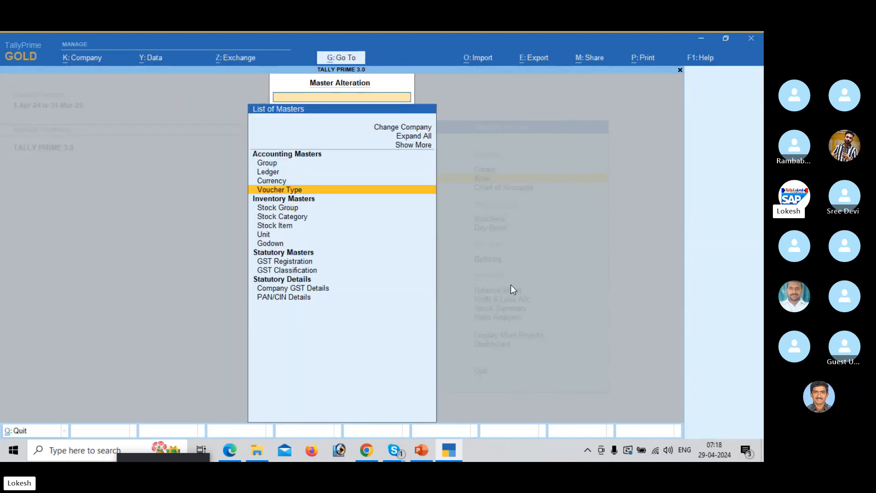
Step: Start a new Sales voucher and switch it to the AP series to check the voucher number format
key(Escape)
key(Down)
key(Down)
key(Return)
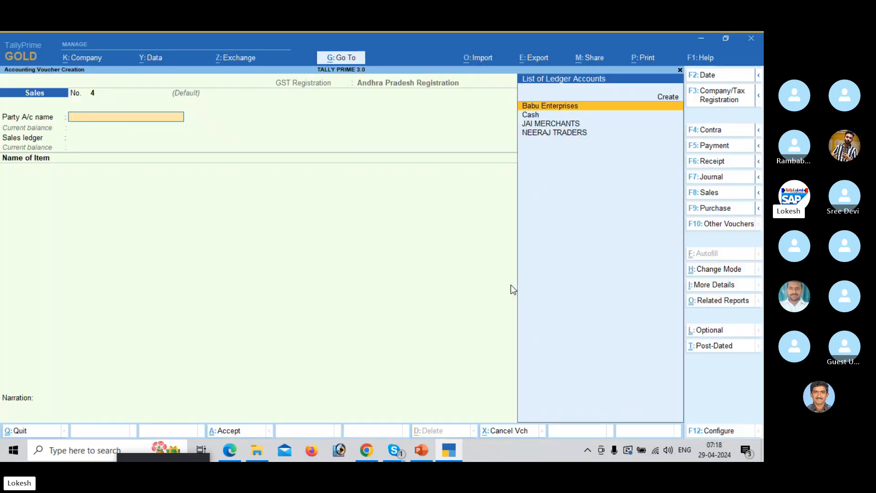
click(721, 192)
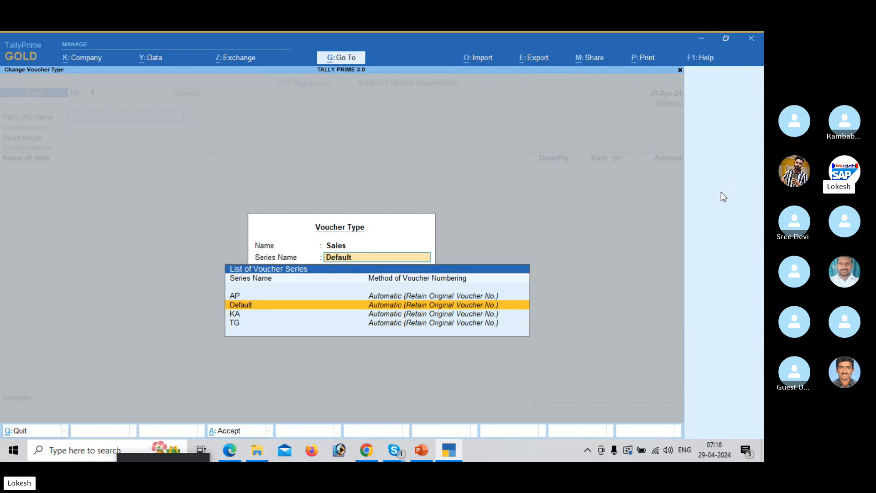
key(Up)
key(Return)
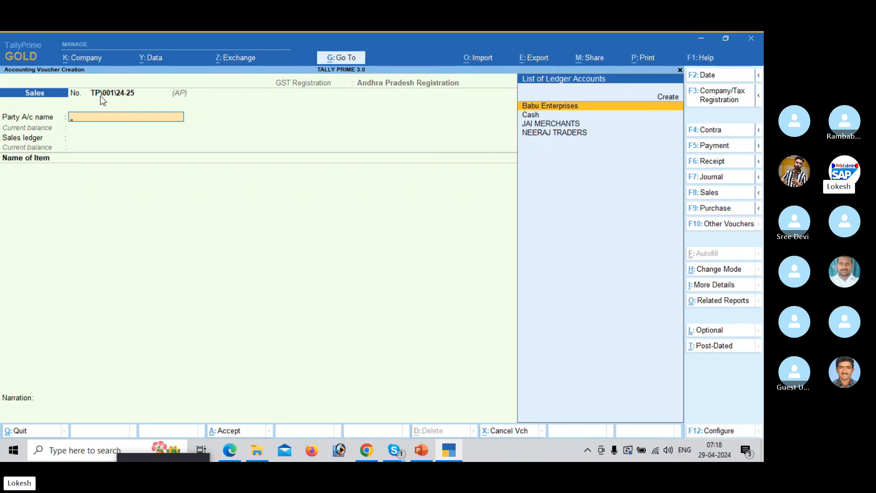
Step: Leave the voucher and reopen the Sales voucher type for alteration
key(Escape)
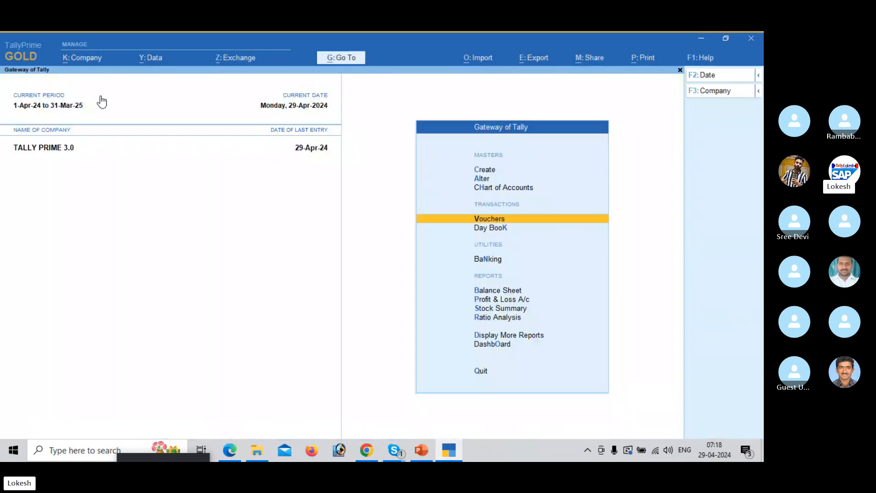
key(Up)
key(Up)
key(Return)
key(Down)
key(Down)
key(Down)
key(Return)
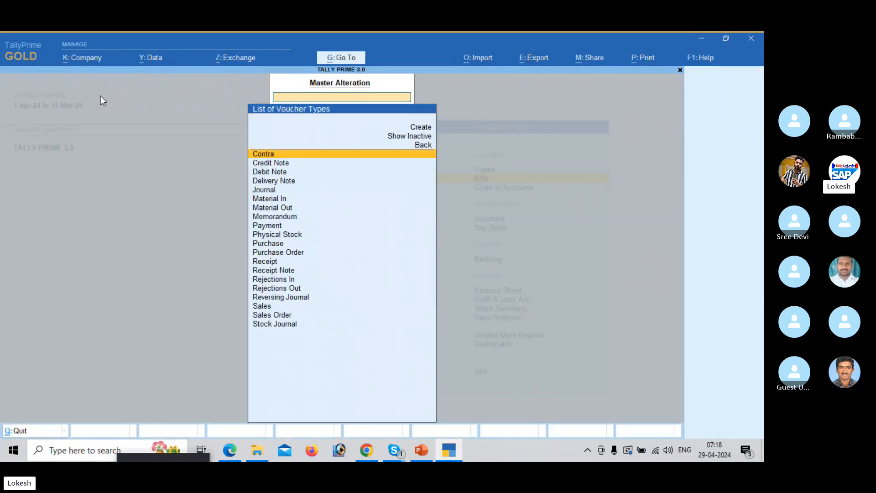
text(sa)
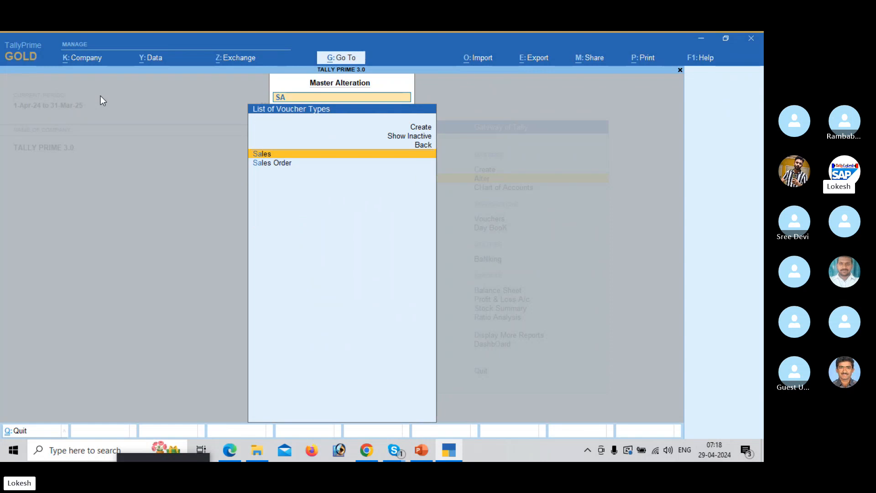
key(Return)
key(Return)
Step: Open the AP series in the Sales voucher type's numbering series and bring up its additional numbering details
text(y)
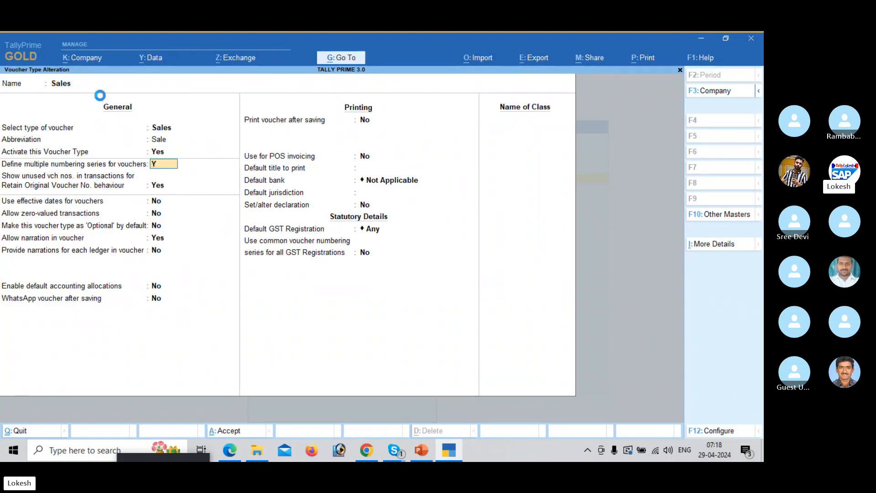
key(Return)
key(Return)
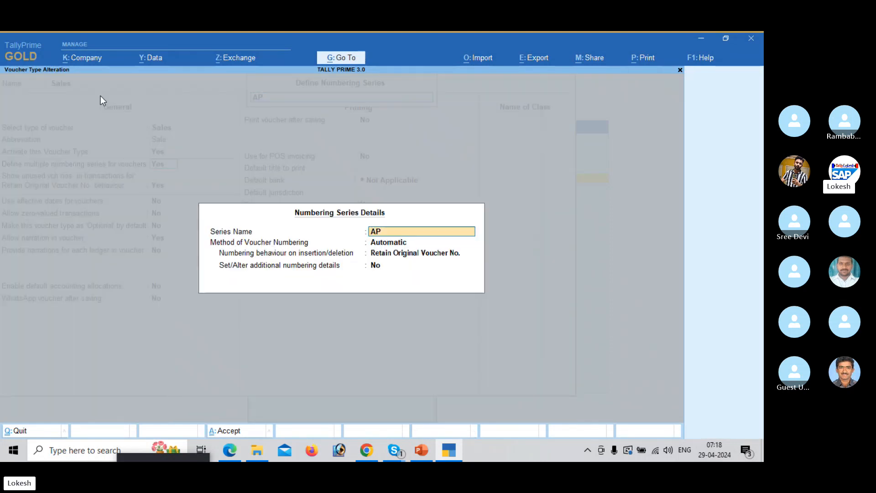
key(Return)
key(Return)
key(Return)
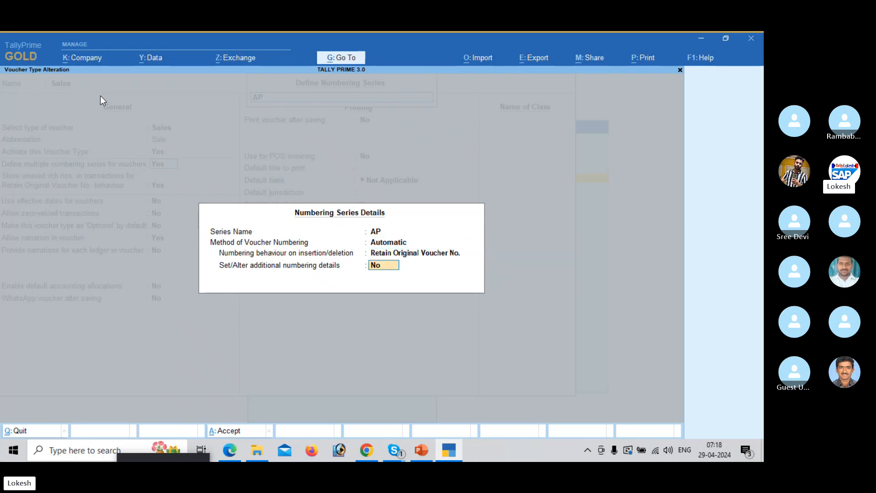
text(y)
key(Return)
Step: Change the AP series prefix to AP\, keeping its other numbering details, and accept the series
key(Return)
key(Return)
key(Return)
key(Return)
key(Return)
key(Return)
key(Return)
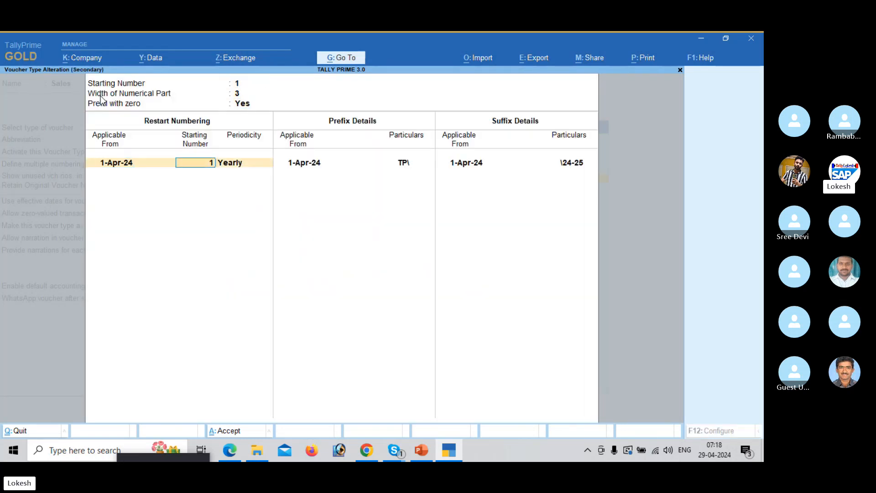
key(Return)
text(A)
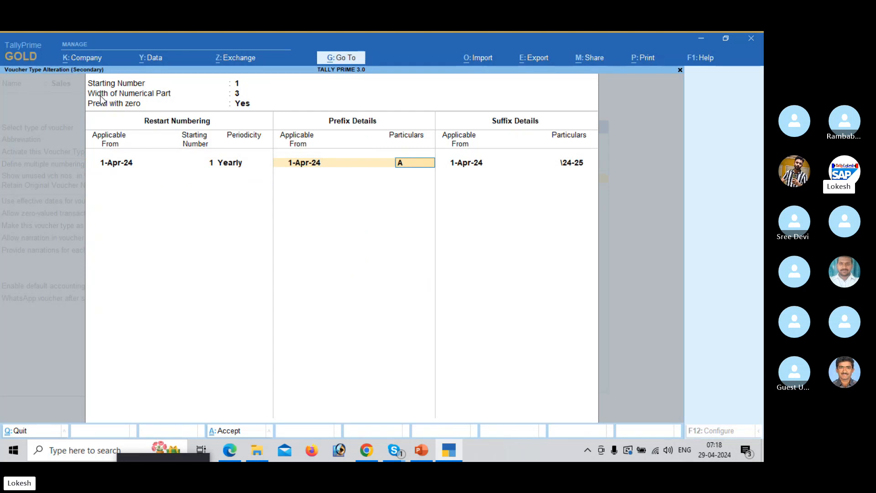
text(P\)
key(Return)
key(ctrl+a)
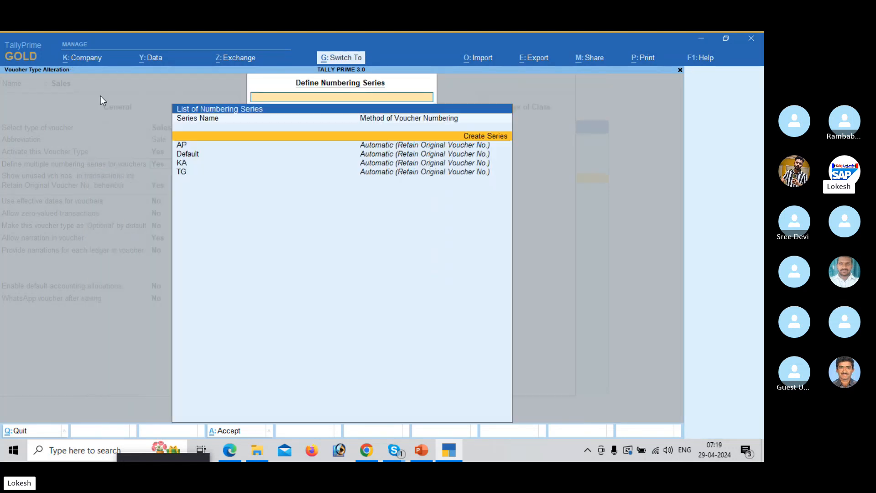
Step: Finish the numbering series list and quit the Sales voucher type alteration without accepting it
key(ctrl+a)
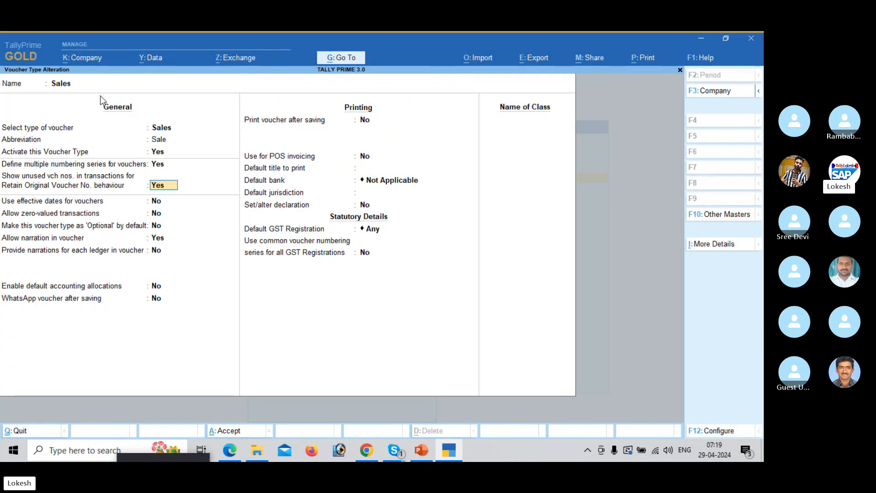
key(Escape)
key(y)
Step: Open a Sales voucher again and select the AP series to recheck its voucher number prefix
key(v)
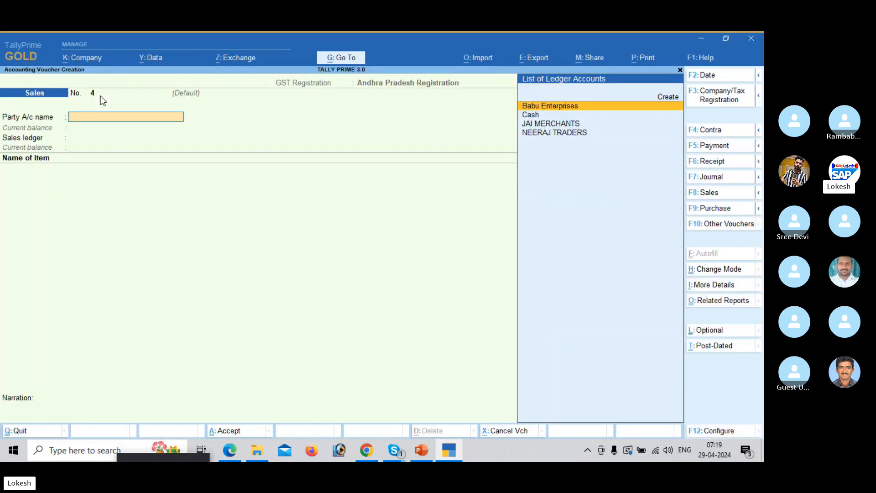
click(708, 192)
key(Up)
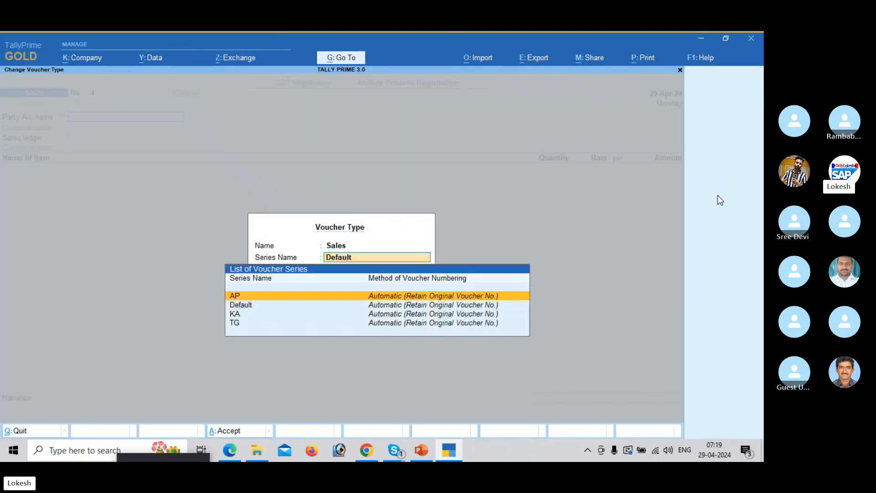
key(Return)
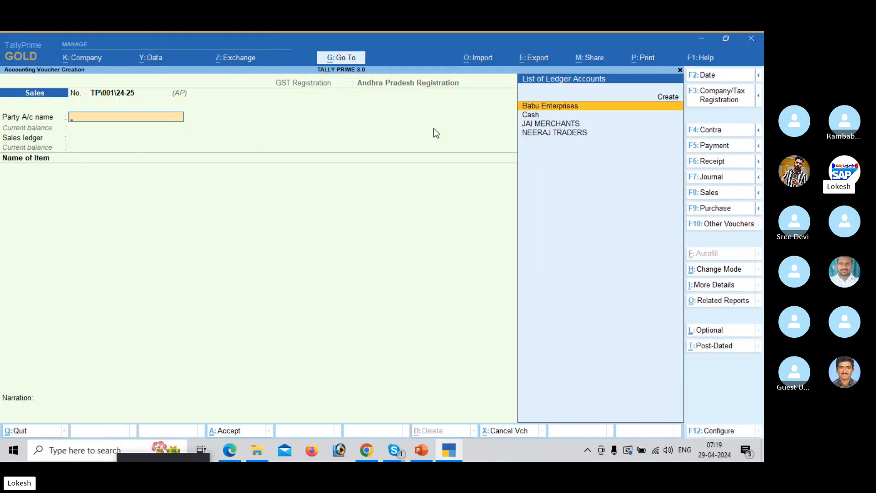
key(Return)
key(Escape)
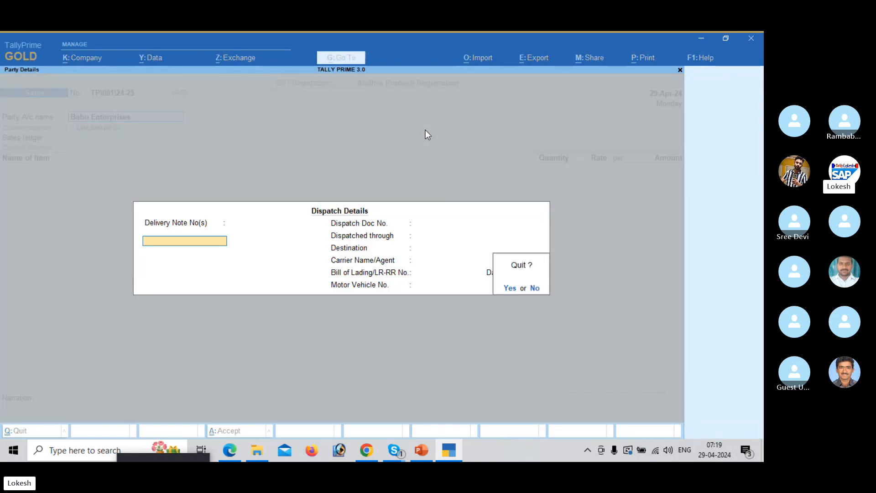
key(y)
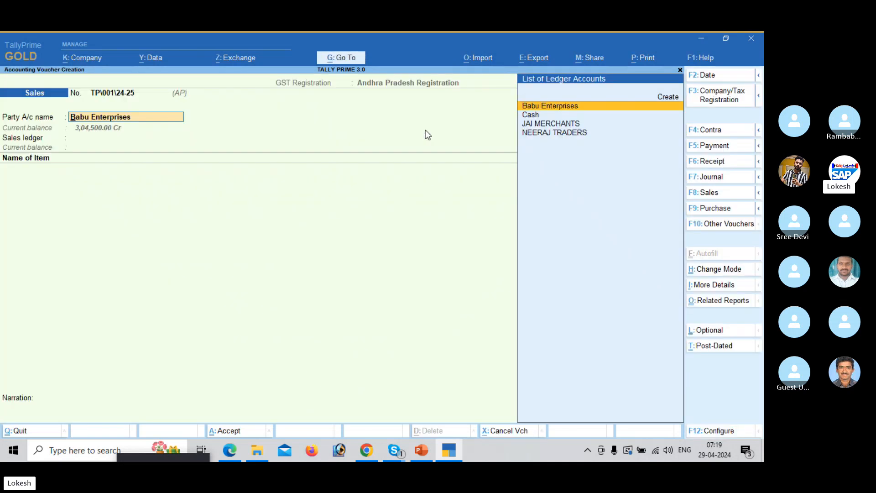
Step: Set the Sales voucher's party to NEERAJ TRADERS with its default dispatch and party details, using the SALES ledger
key(Down)
key(Down)
key(Down)
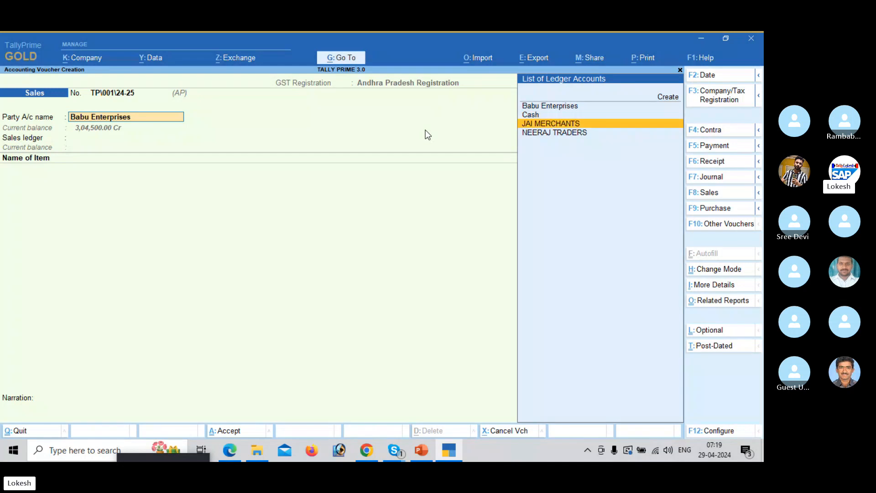
key(Return)
key(Return)
key(ctrl+a)
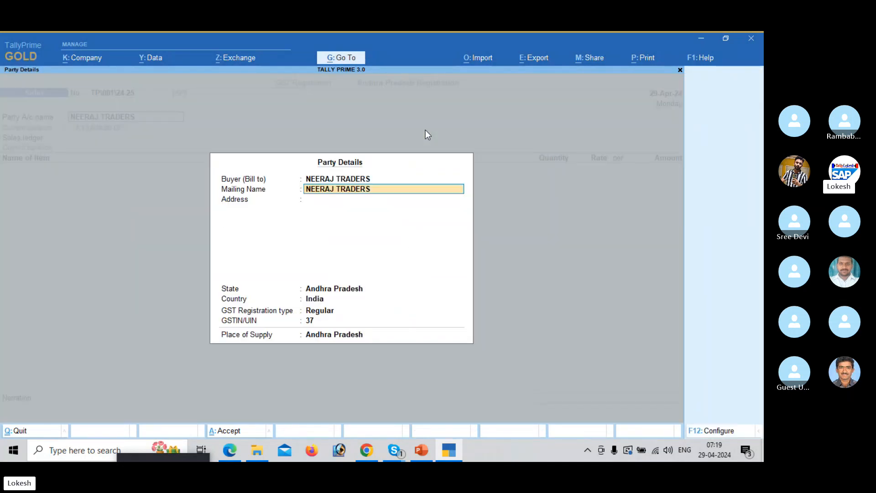
key(Return)
key(Return)
key(Return)
key(Return)
key(Return)
key(Return)
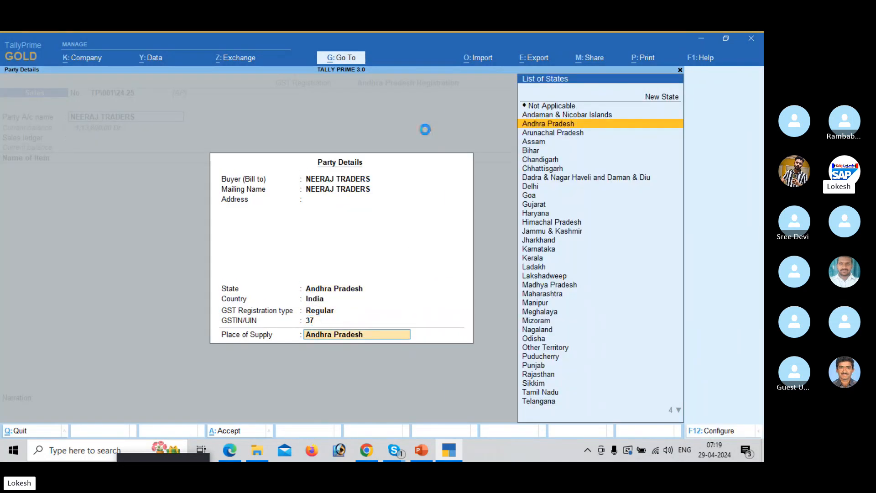
key(Return)
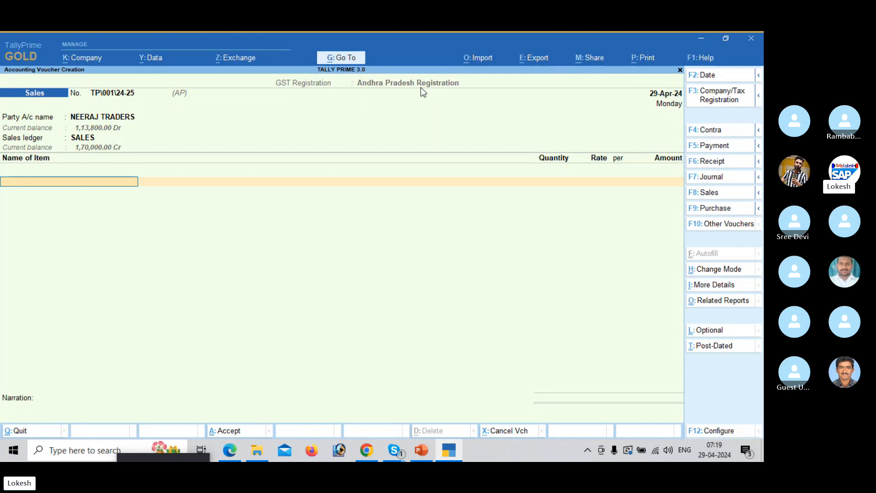
Step: Add 1 nos of Hp Laptop at the rate of 10,000.00 and finish the item list
key(Return)
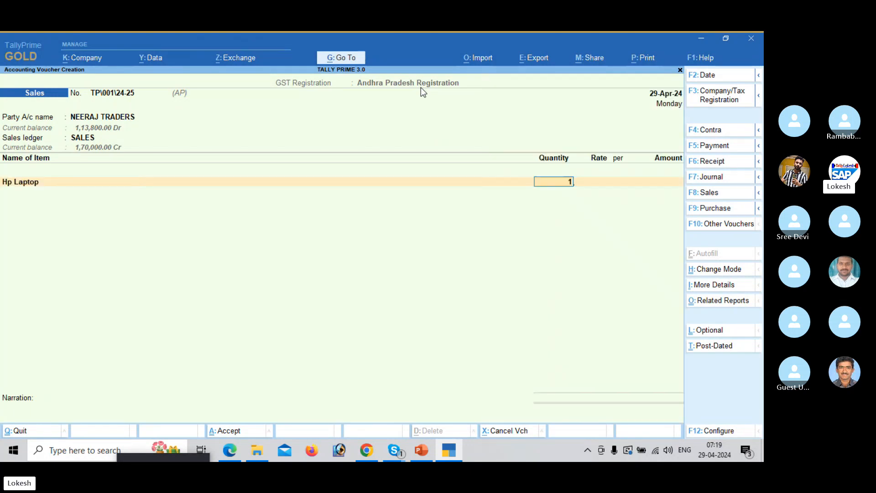
key(Return)
key(Return)
key(Return)
key(Return)
key(Return)
Step: Add the CGST and SGST ledgers to the 1 nos Hp Laptop sale to NEERAJ TRADERS and save the voucher
text(C)
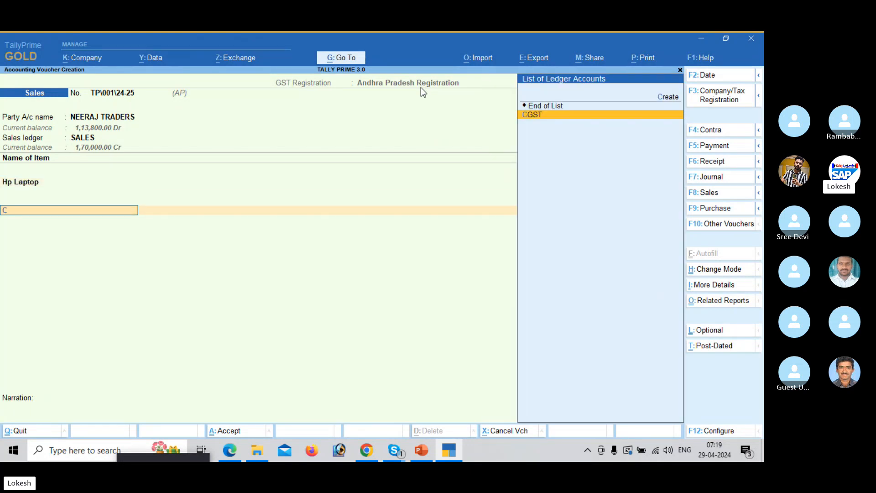
text(G)
key(Return)
key(Return)
text(SG)
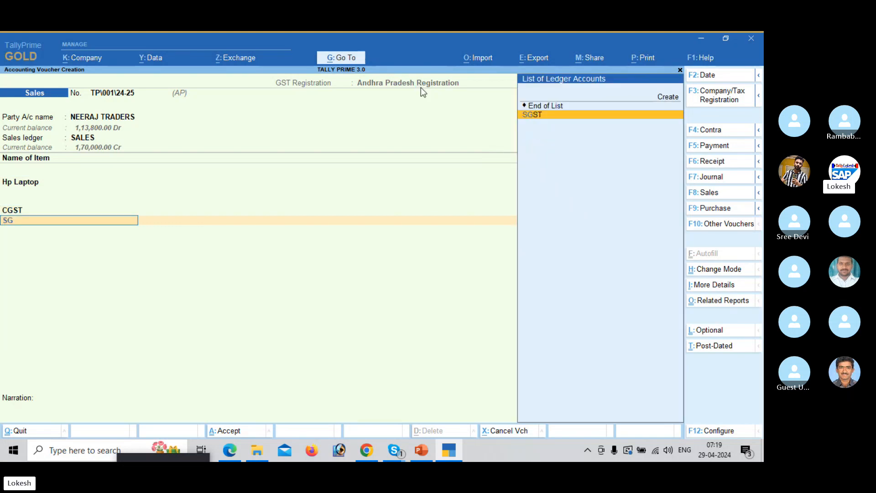
key(Return)
key(Return)
key(Return)
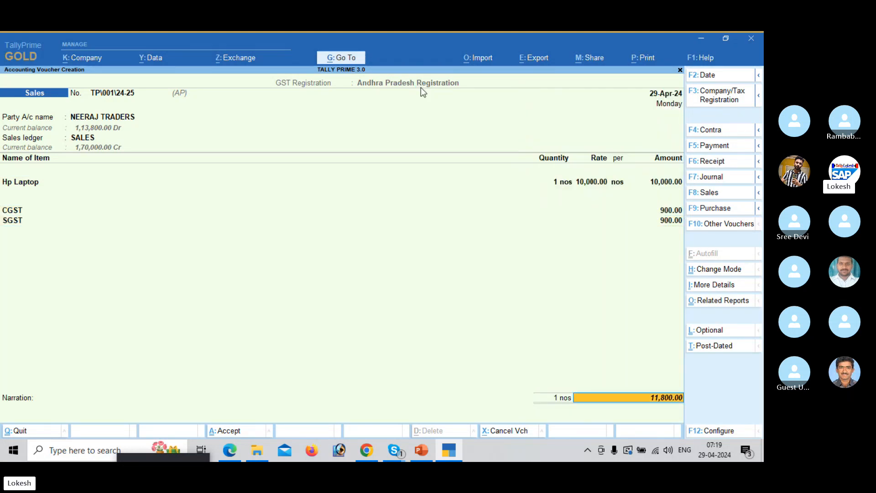
key(Return)
key(Return)
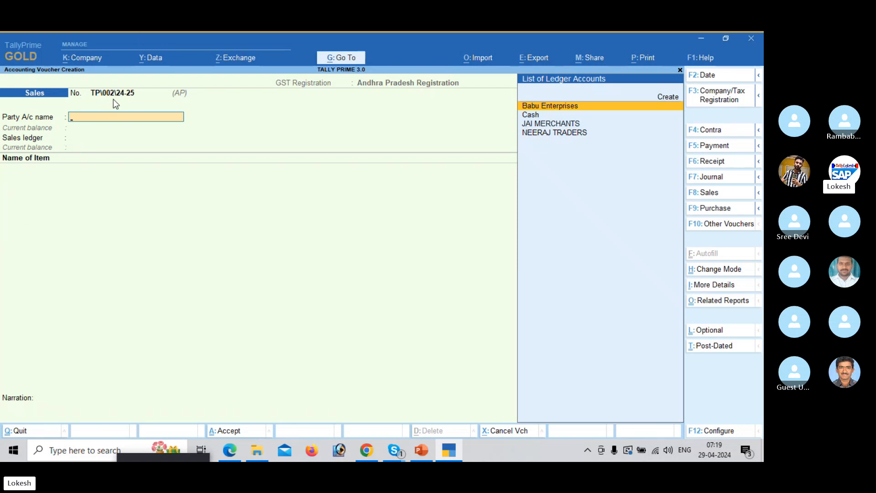
Step: Set the new voucher's party to JAI MERCHANTS, keeping the default dispatch and party details and the SALES ledger
key(Down)
key(Down)
key(Down)
key(Up)
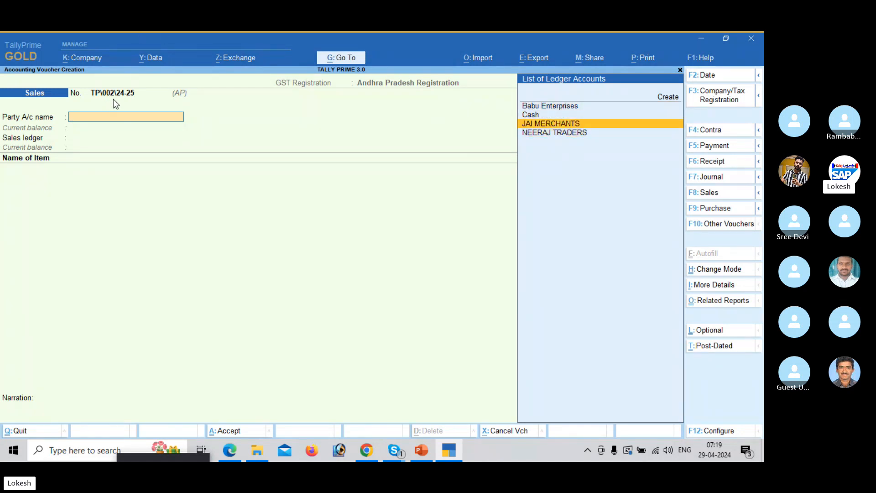
key(Return)
key(Return)
key(Return)
key(Return)
key(Return)
key(Return)
key(Return)
key(Return)
key(Return)
key(Return)
key(Return)
key(Return)
key(Return)
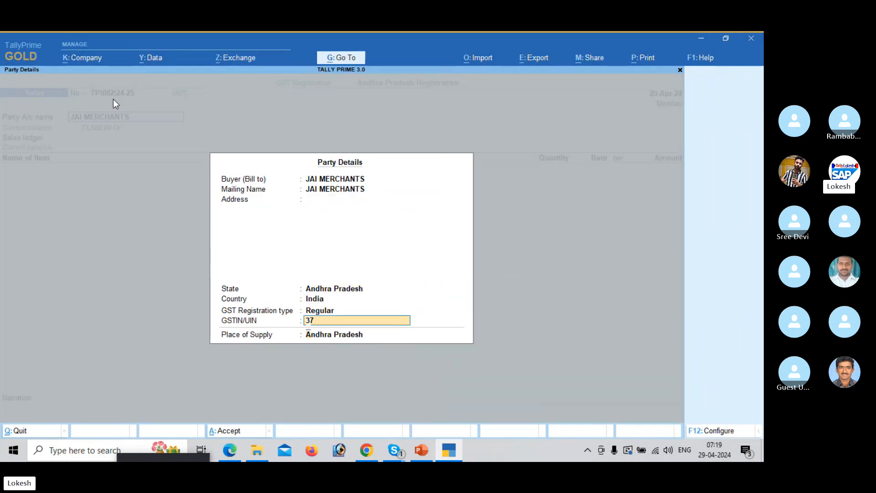
key(Return)
key(Return)
key(Return)
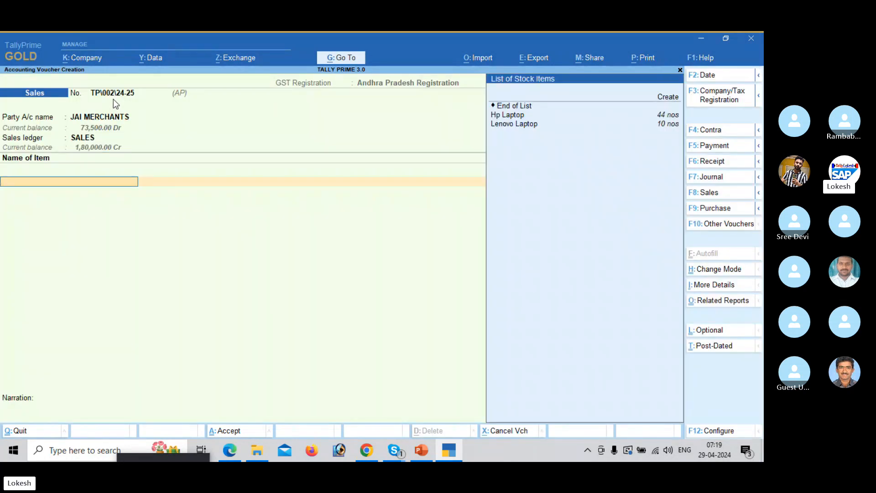
Step: Enter 1 nos of Hp Laptop at 10,000.00 in the JAI MERCHANTS voucher and close the item list
key(Down)
key(Return)
text(1)
key(Return)
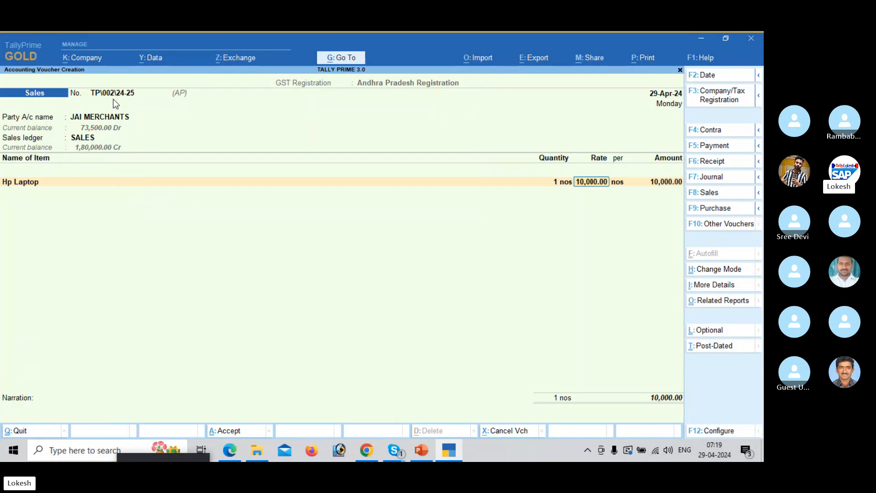
key(Return)
key(Return)
key(Return)
key(Return)
Step: Apply the CGST and SGST ledgers to the JAI MERCHANTS voucher and save it with a blank narration
text(cg)
key(Return)
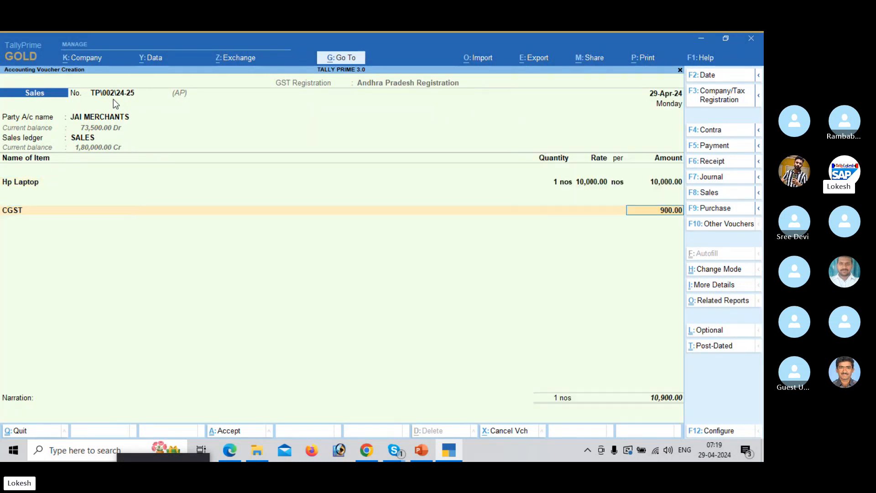
key(Return)
text(sg)
key(Return)
key(Return)
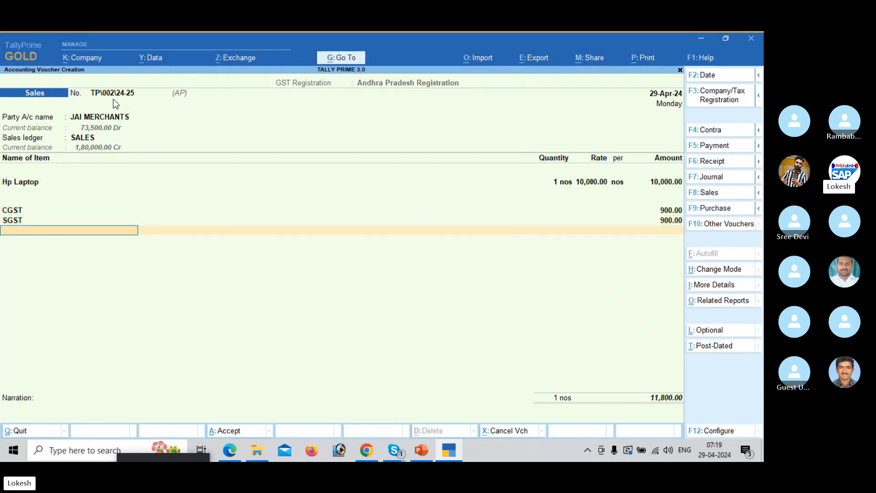
key(Return)
key(Return)
key(Return)
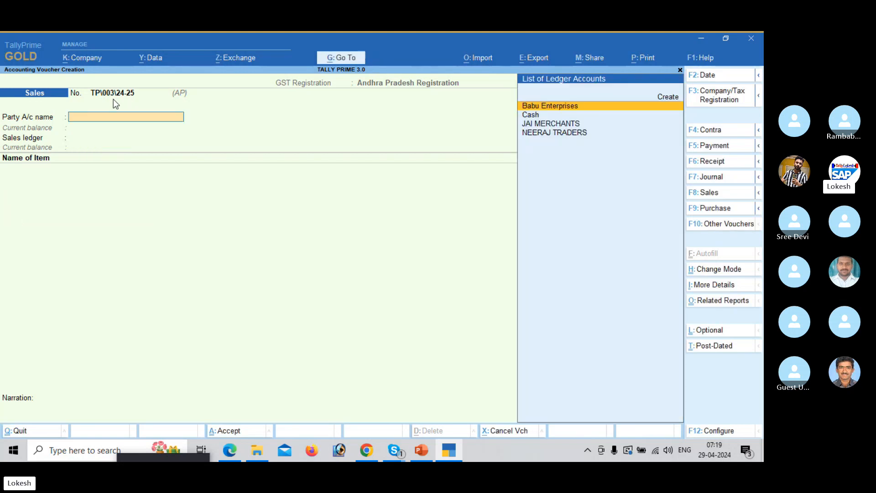
Step: Choose NEERAJ TRADERS as the party of the new voucher, accepting its default details and the SALES ledger
key(Down)
key(Down)
key(Down)
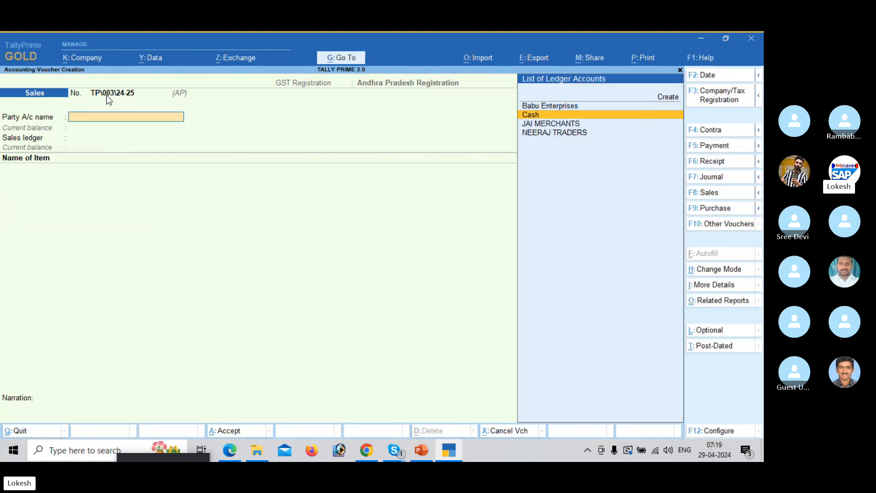
key(Return)
key(Return)
key(Return)
key(Return)
key(Return)
key(Return)
key(Return)
key(Return)
key(Return)
key(Return)
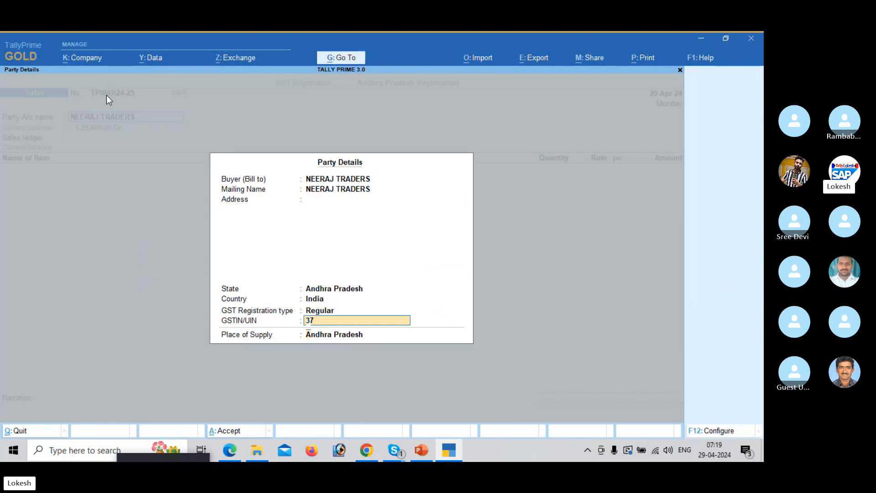
key(Return)
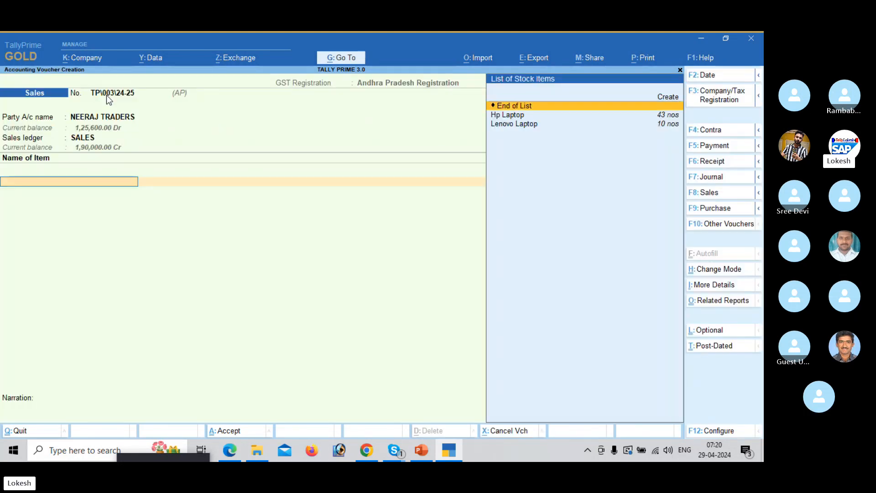
Step: Add 3 nos of Hp Laptop at 10,000.00 to the NEERAJ TRADERS voucher and finish the item list
key(Down)
key(Return)
text(3)
key(Return)
key(Return)
key(Return)
key(Return)
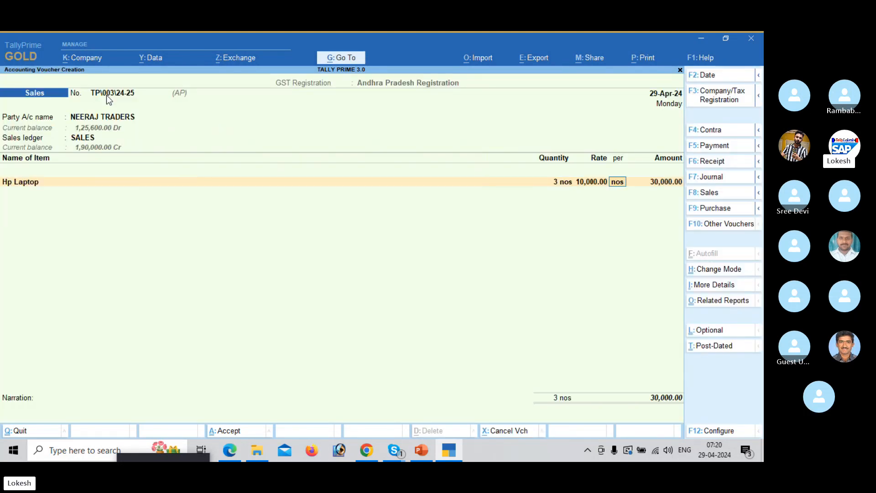
Step: Add the CGST and SGST ledgers to the 3 nos Hp Laptop sale and save the voucher
text(C)
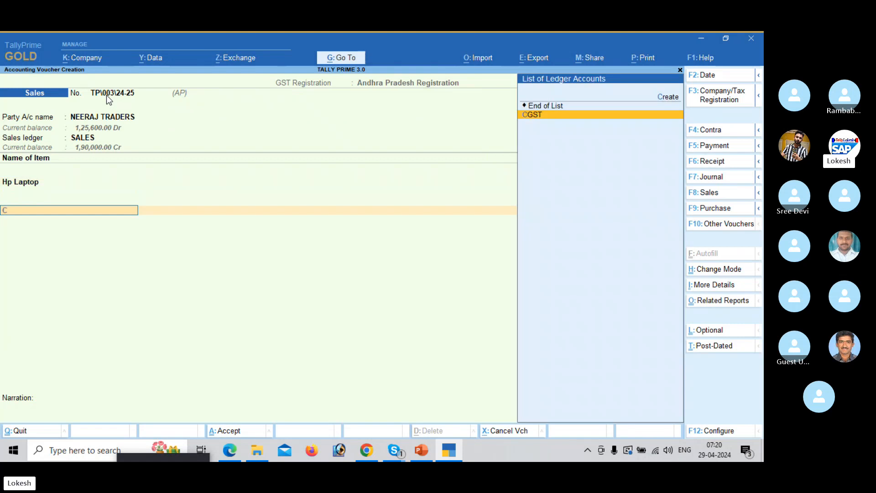
key(Return)
key(Return)
text(SG)
key(Return)
key(Return)
key(Return)
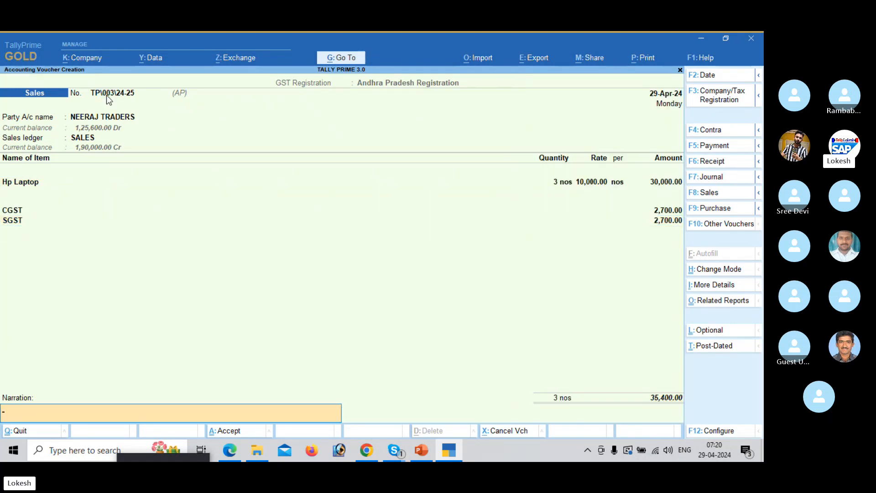
key(Return)
key(Return)
Step: Select NEERAJ TRADERS again as the new voucher's party, keeping the default dispatch and party details and the SALES ledger
key(Down)
key(Down)
key(Down)
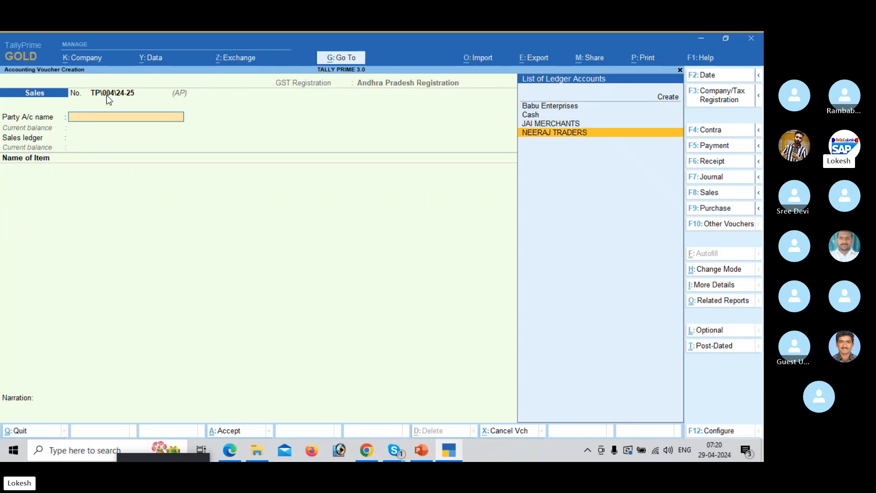
key(Return)
key(Return)
key(Return)
key(Return)
key(Return)
key(Return)
key(Return)
key(Return)
key(Return)
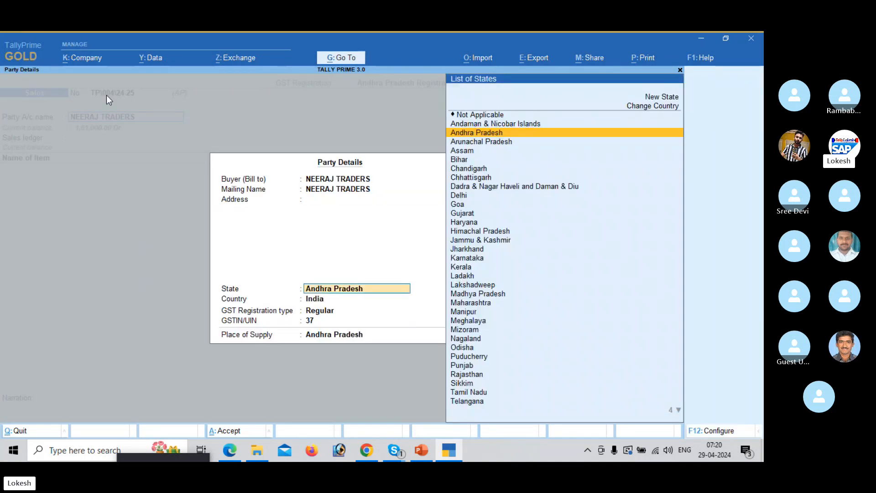
key(Return)
key(Return)
key(Return)
key(Return)
Step: Add 2 nos of Hp Laptop at 10,000.00 to the voucher and finish the item list
key(Down)
key(Down)
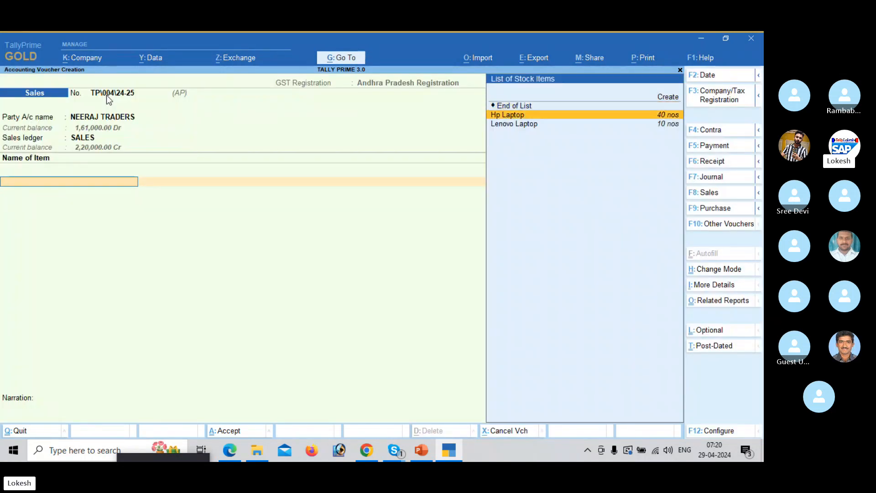
key(Return)
text(2)
key(Return)
key(Return)
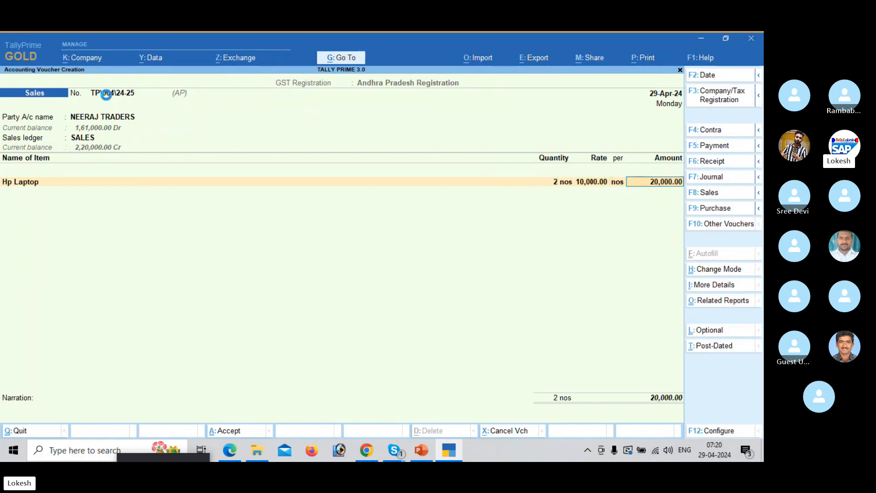
key(Return)
Step: Add the CGST and SGST ledgers to the 2 nos Hp Laptop sale and save the voucher
text(CG)
key(Return)
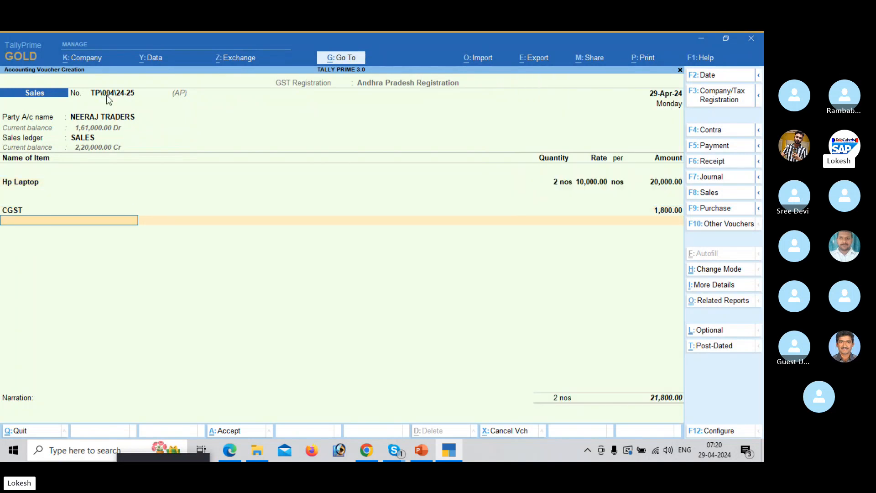
text(SG)
key(Return)
key(Return)
key(Return)
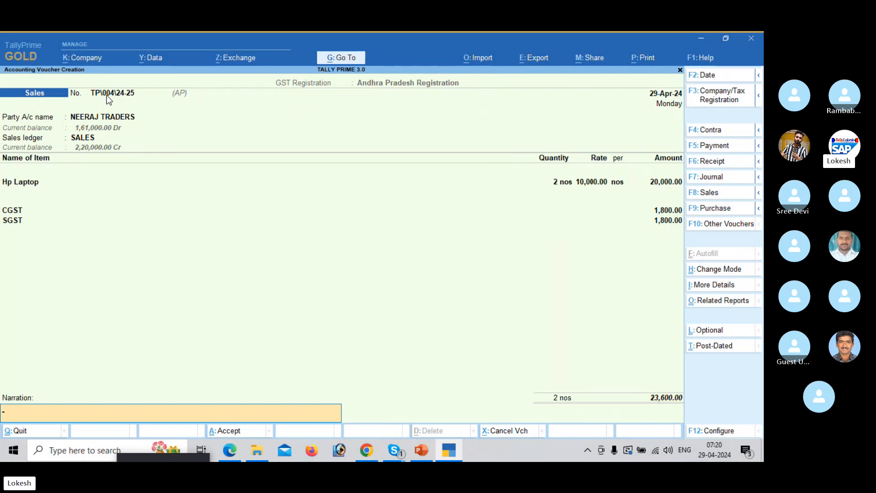
key(Return)
key(Return)
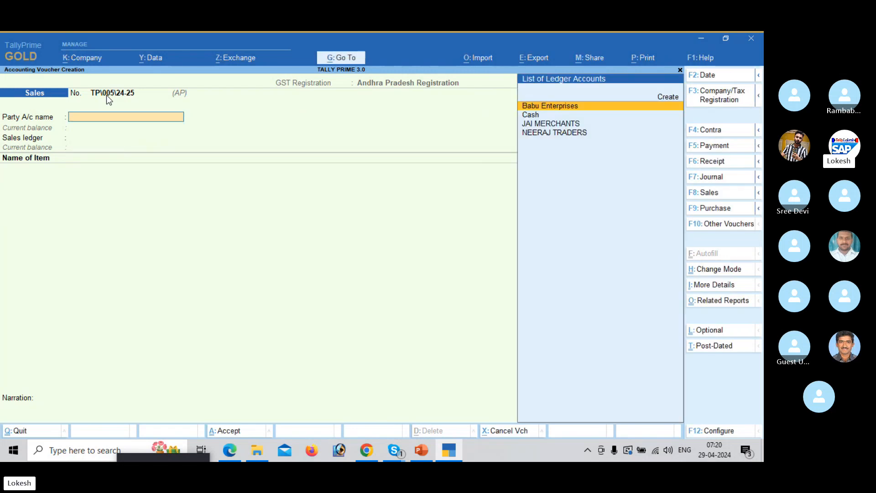
Step: Choose JAI MERCHANTS as the party of the new voucher, accepting its default details and the SALES ledger
key(Down)
key(Down)
key(Return)
key(Return)
key(Return)
key(Return)
key(Return)
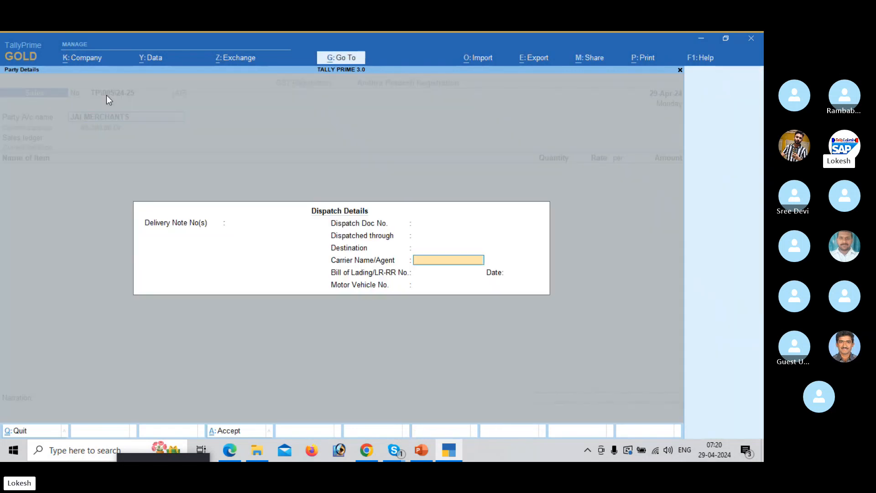
key(Return)
key(Return)
key(Return)
key(Return)
key(Return)
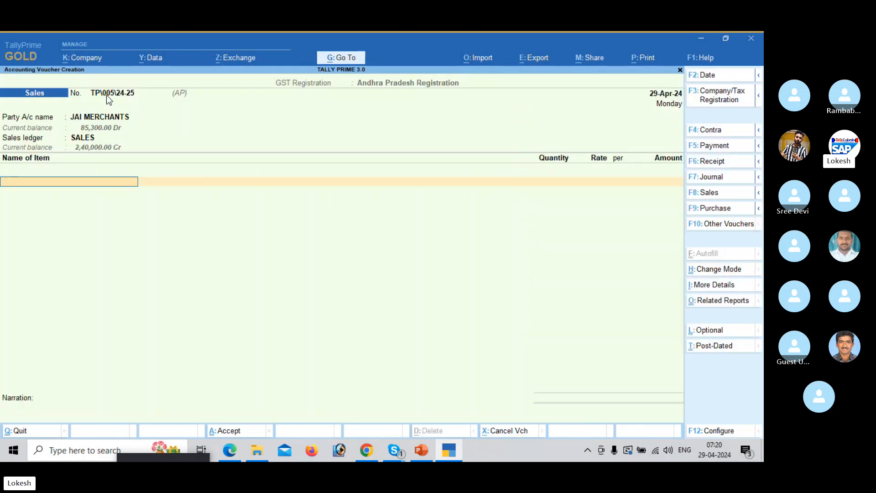
Step: Add 8 nos of Lenovo Laptop at 12,000.00 to the JAI MERCHANTS voucher and finish the item list
key(Down)
key(Down)
key(Return)
text(8)
key(Return)
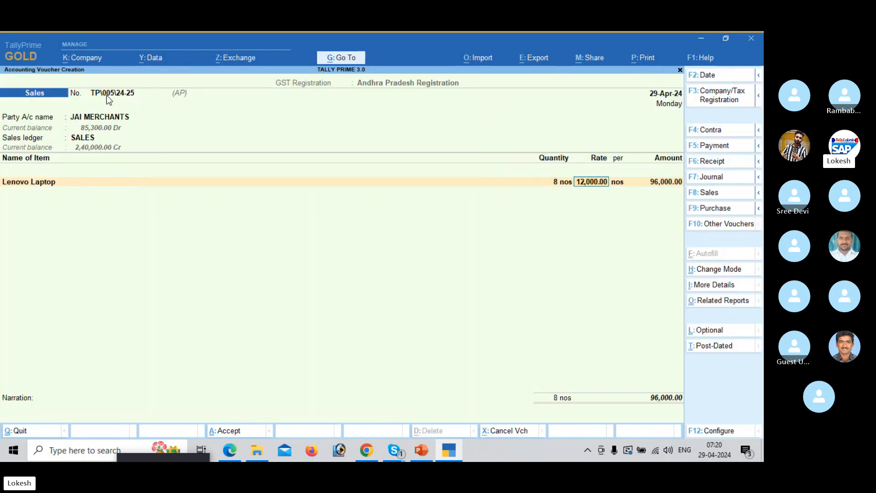
key(Return)
key(Return)
key(Return)
Step: Add the CGST and SGST ledgers to the 8 nos Lenovo Laptop sale and finish the ledger list
text(CG)
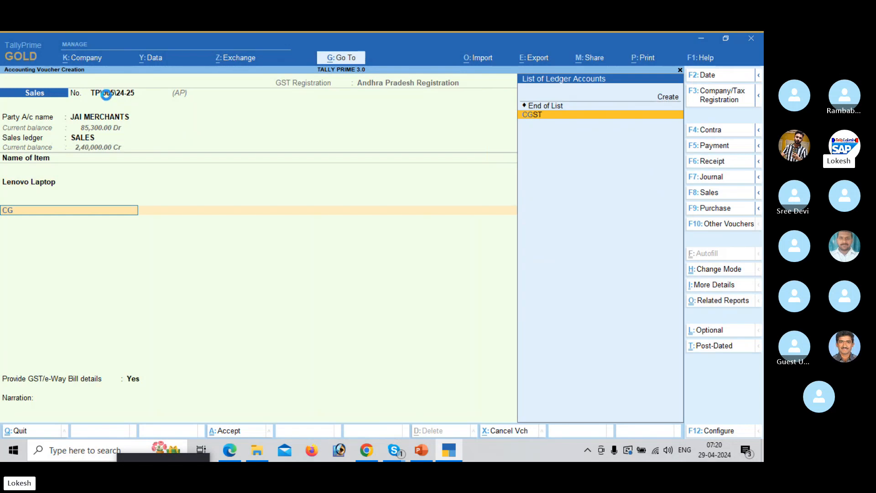
key(Return)
key(Return)
text(SG)
key(Return)
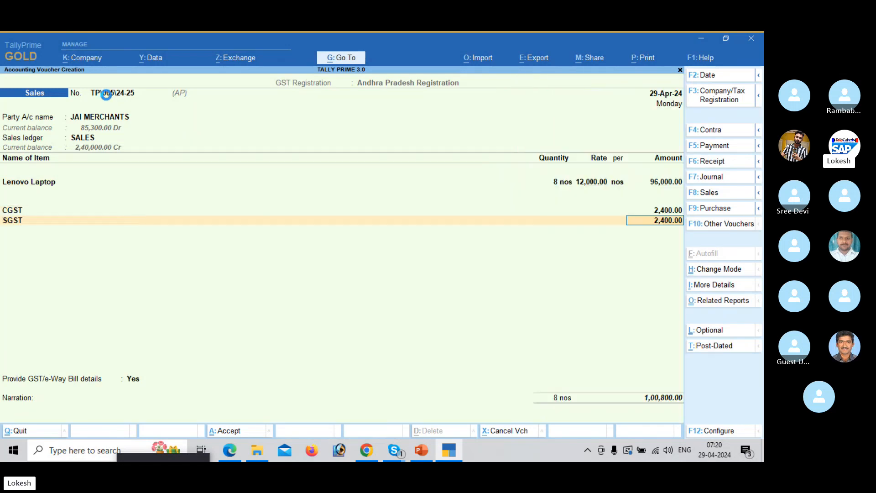
key(Return)
key(Return)
Step: Save the JAI MERCHANTS voucher with GST/e-Way Bill details set to No, declining to send it for e-Way Bill generation
text(n)
key(Return)
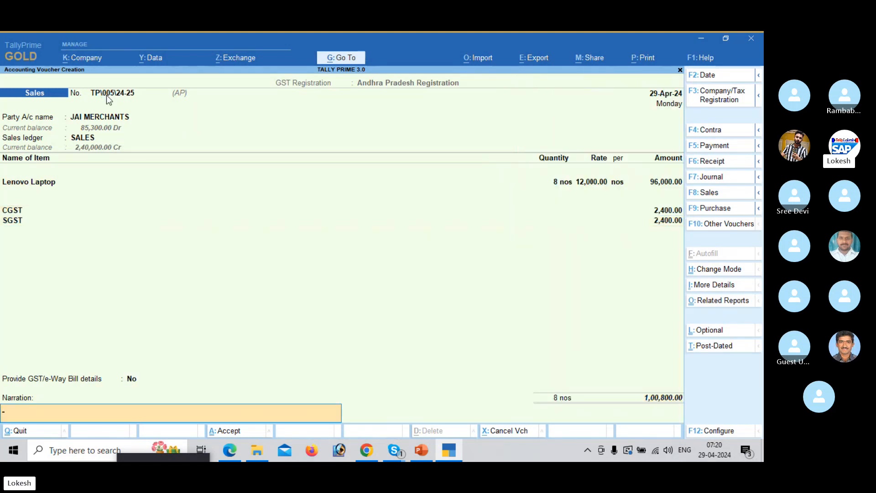
key(Return)
key(Return)
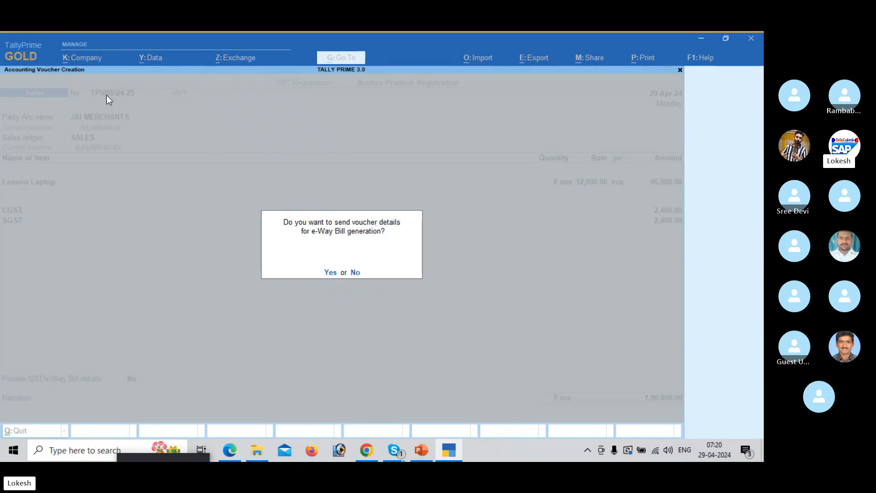
key(n)
Step: Leave voucher creation and review the voucher numbers of the recorded Sales vouchers in the Day Book
key(Escape)
key(y)
key(Down)
key(Return)
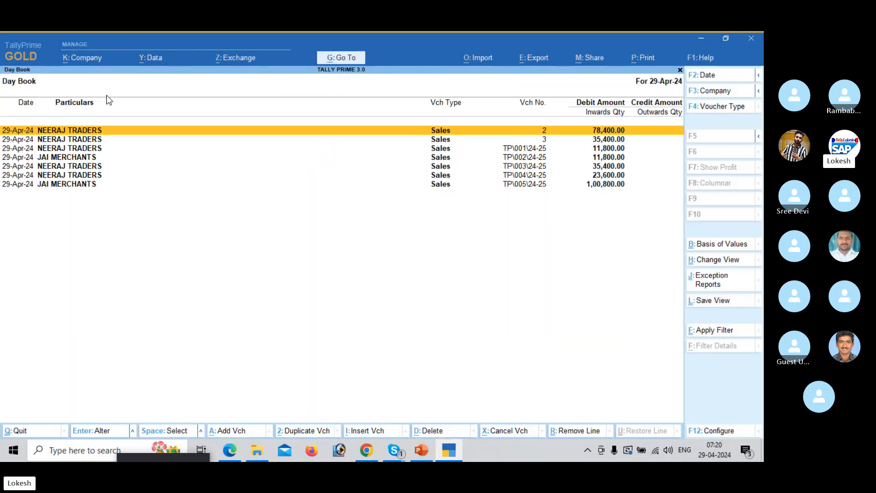
key(Down)
key(Down)
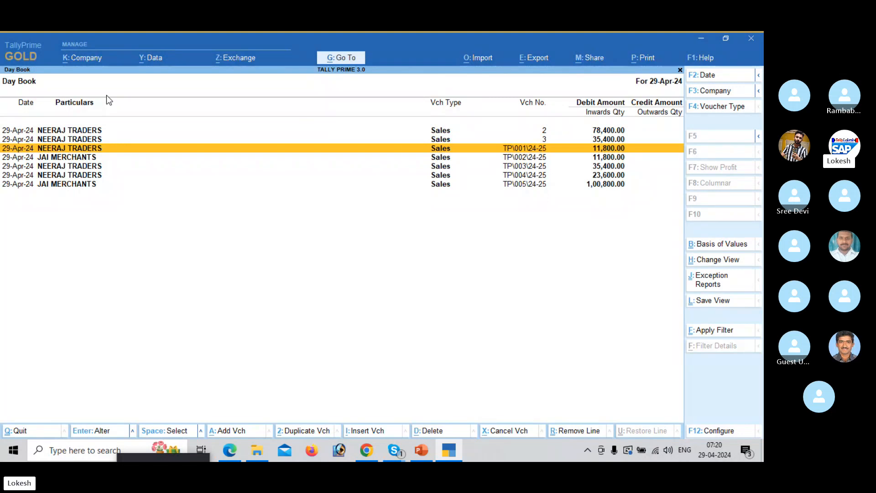
key(Down)
key(Down)
key(Down)
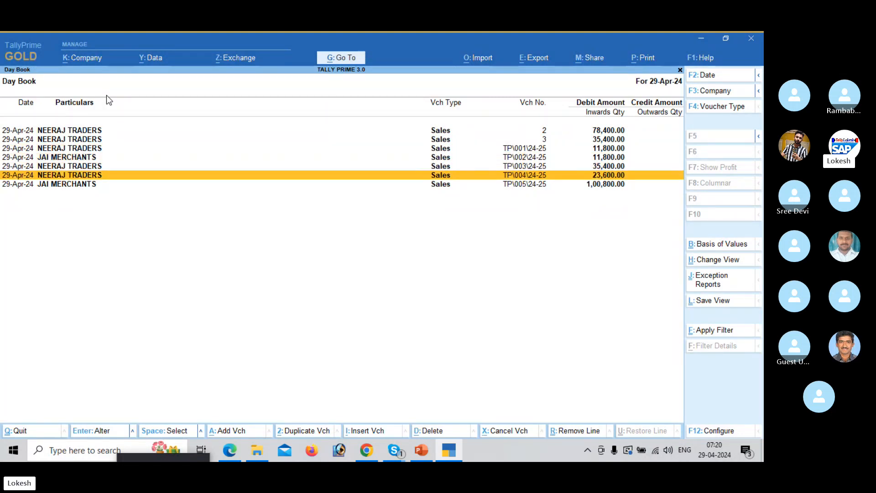
key(Down)
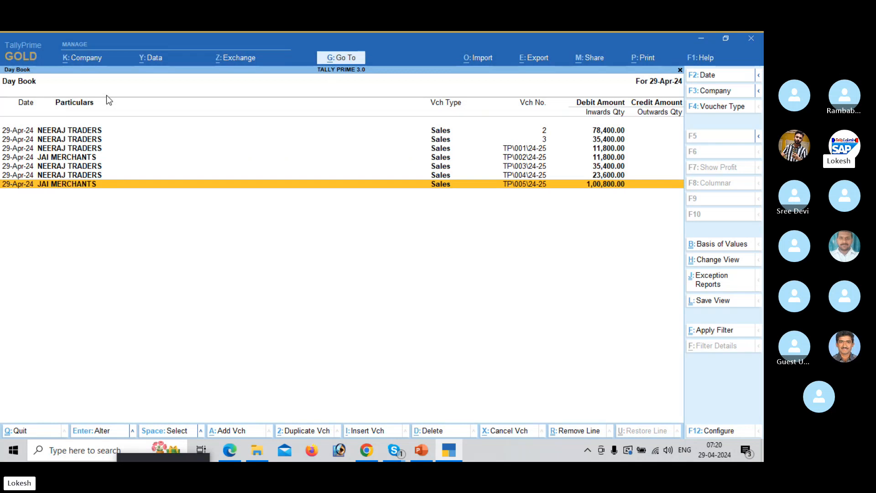
key(Up)
key(Up)
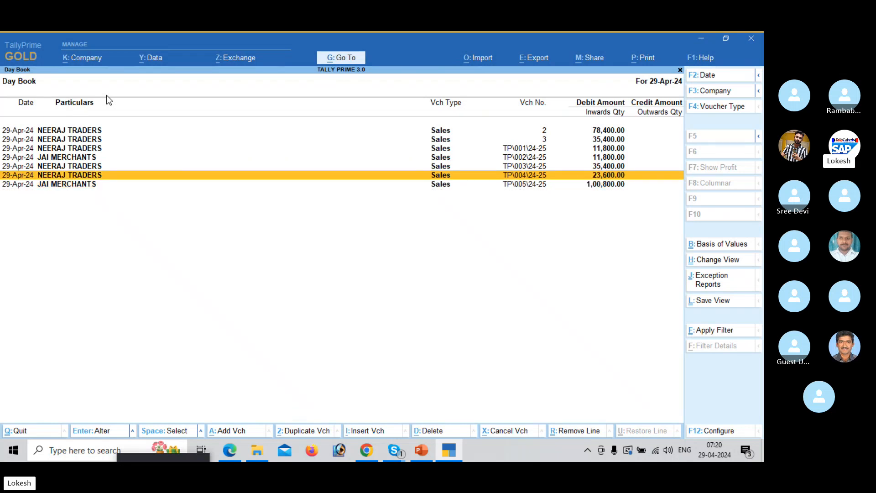
key(Up)
key(Up)
key(Up)
key(Up)
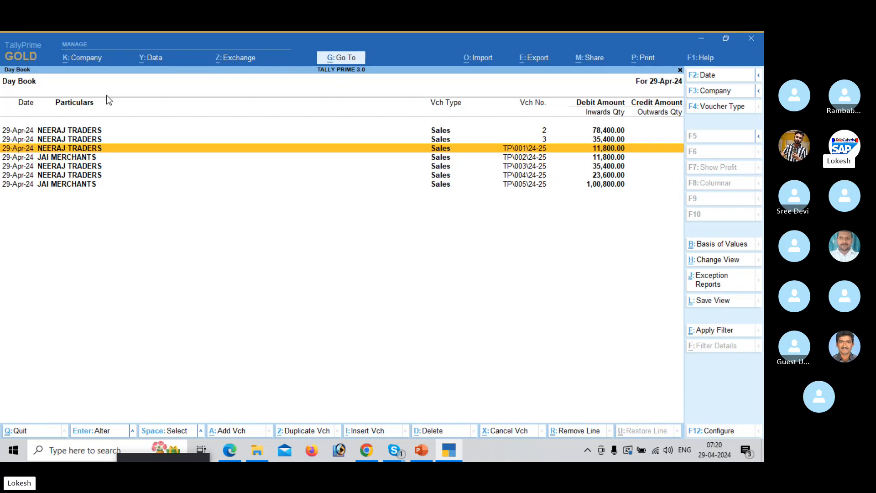
key(Down)
key(Down)
key(Escape)
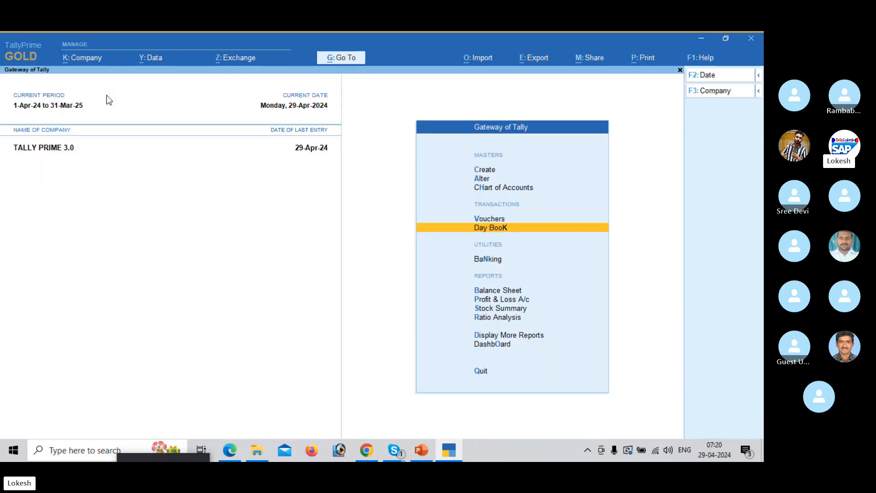
Step: Start a new Sales voucher using the TG voucher numbering series
key(Up)
key(Return)
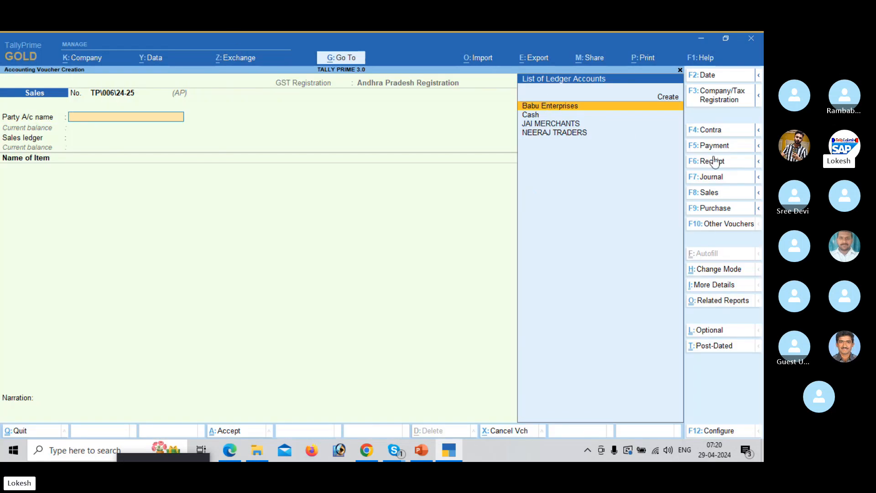
click(724, 196)
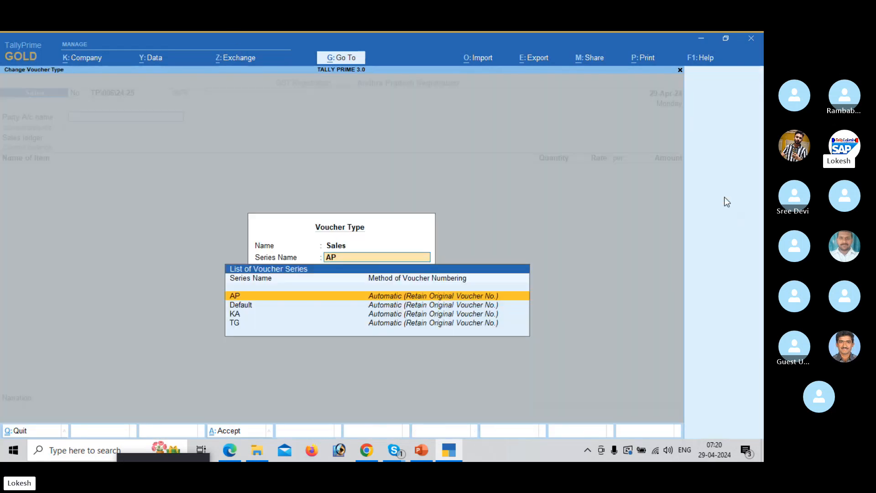
key(Down)
key(Down)
key(Down)
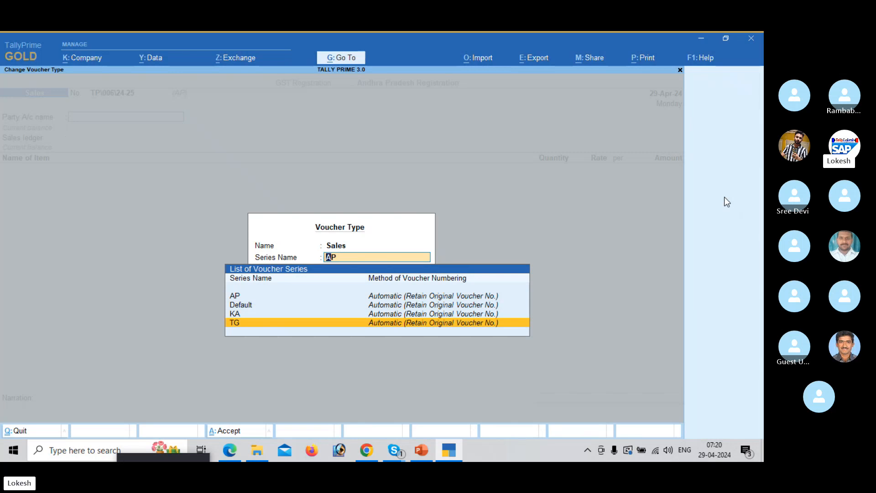
key(Return)
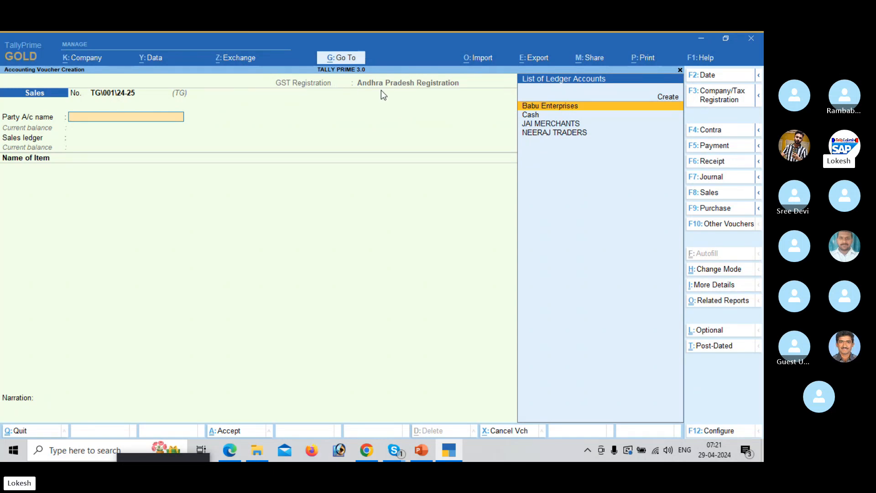
Step: Change the voucher's tax registration to Telangana Registration, keeping the TG series and the System Default voucher number
click(720, 97)
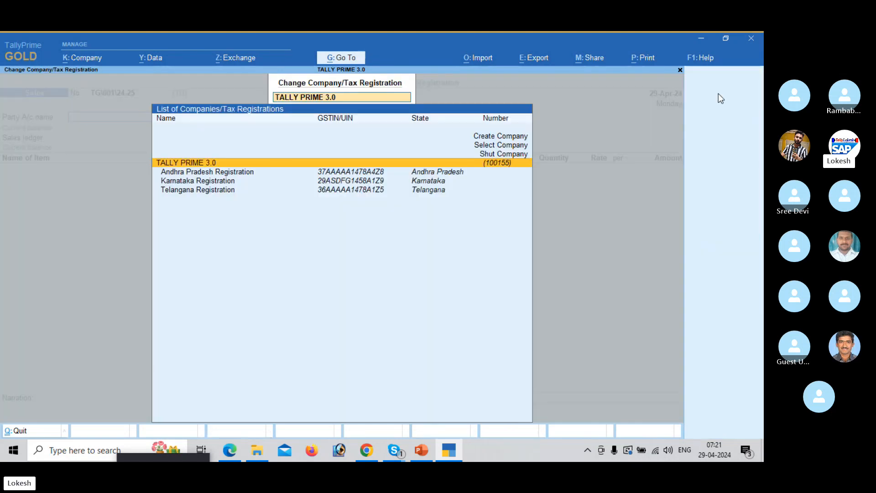
key(Down)
key(Down)
key(Down)
key(Return)
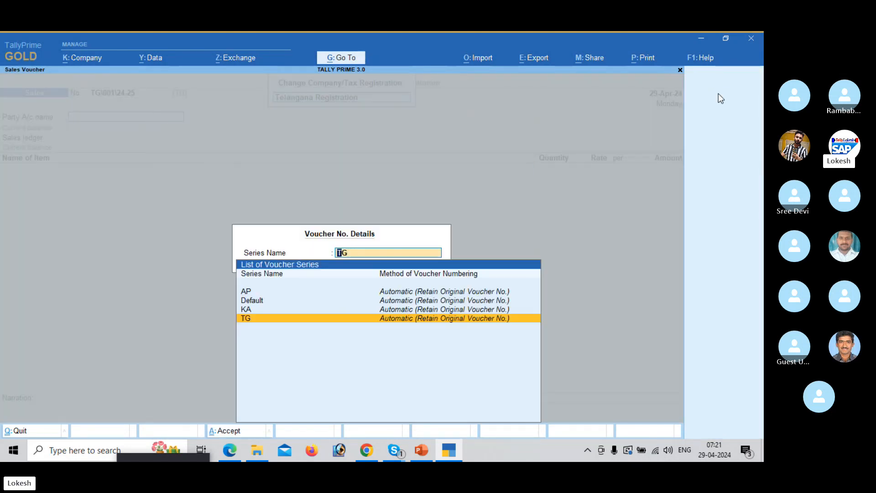
key(Up)
key(Down)
key(Return)
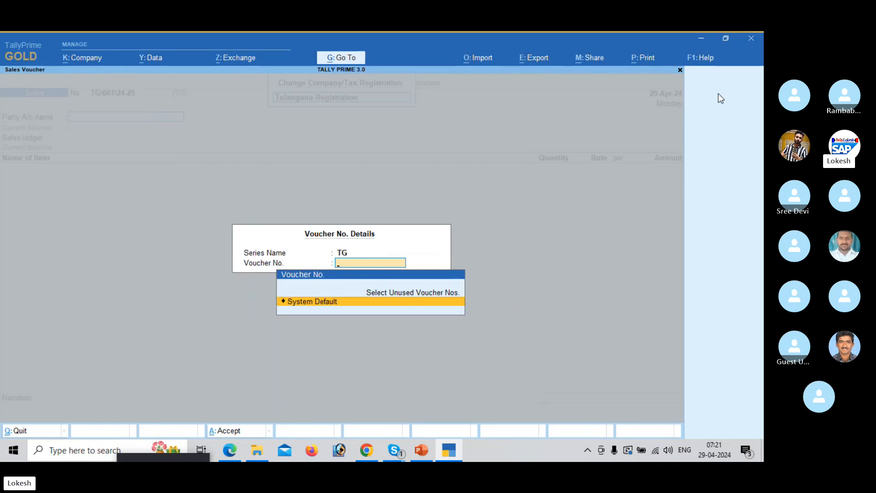
key(Return)
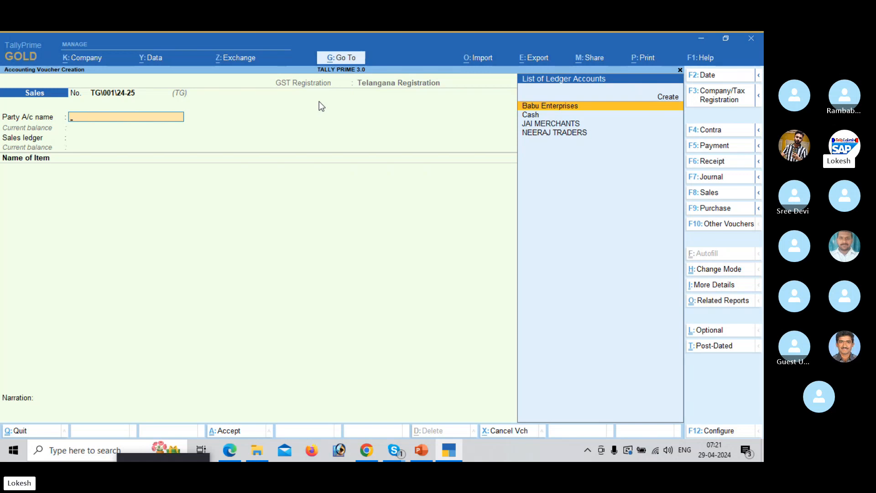
Step: Choose JAI MERCHANTS as the party of the TG voucher, accepting the default dispatch and party details
key(Down)
key(Down)
key(Return)
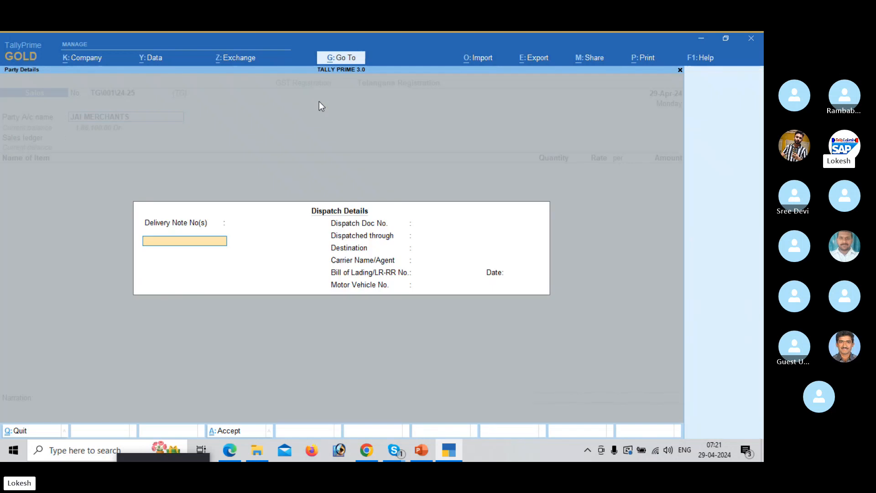
key(Return)
key(Return)
key(Return)
key(Return)
key(Return)
key(Return)
key(Return)
key(Return)
key(Return)
key(Return)
key(Return)
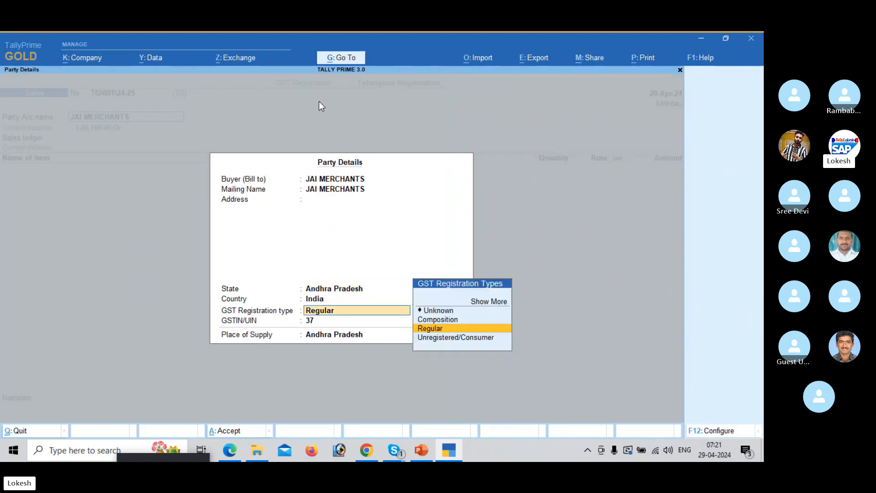
key(Return)
key(Return)
key(Return)
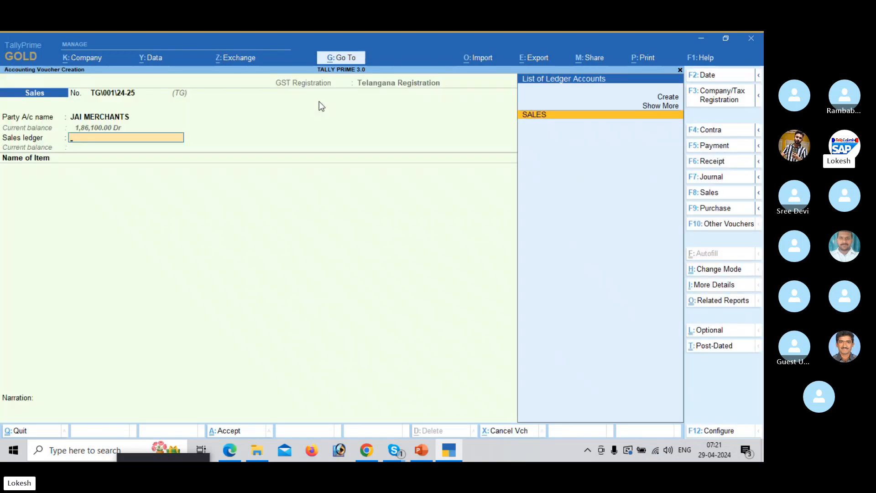
Step: Start a new sales ledger from the voucher, named SALES IGST under Sales Accounts with ledger type Not Applicable
key(Return)
key(BackSpace)
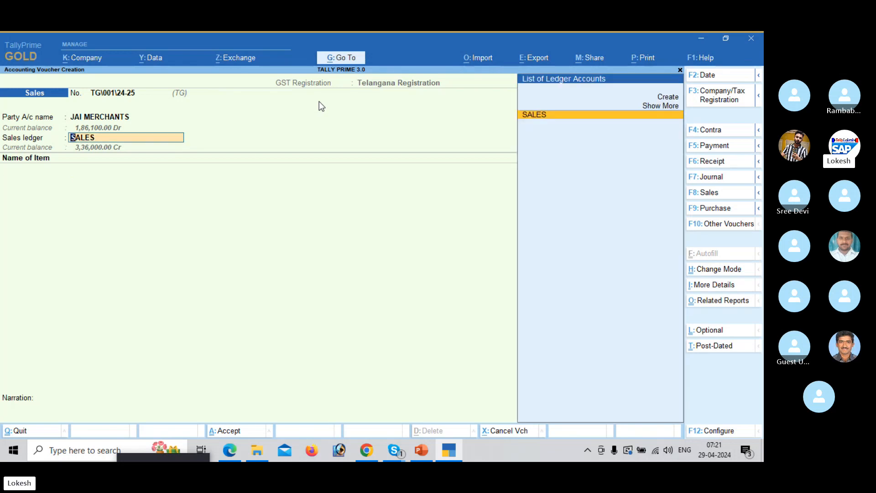
key(alt+c)
text(SAL)
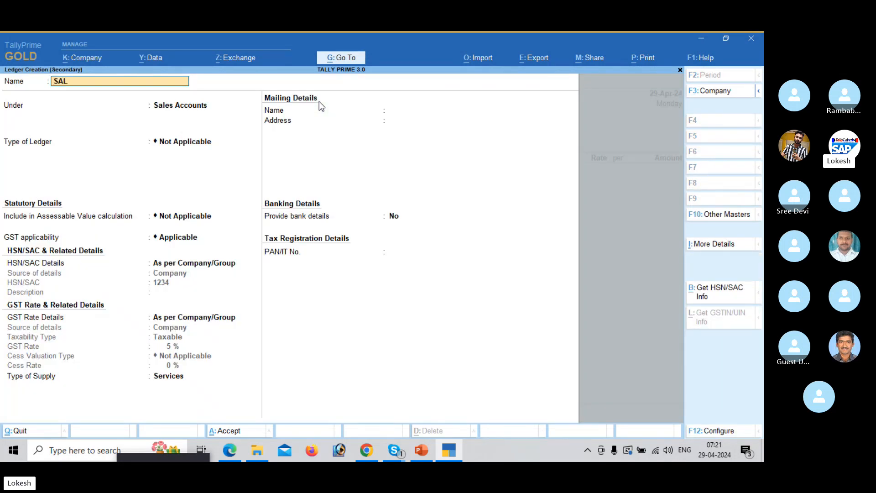
text(ES IGST)
key(Return)
key(Return)
key(Return)
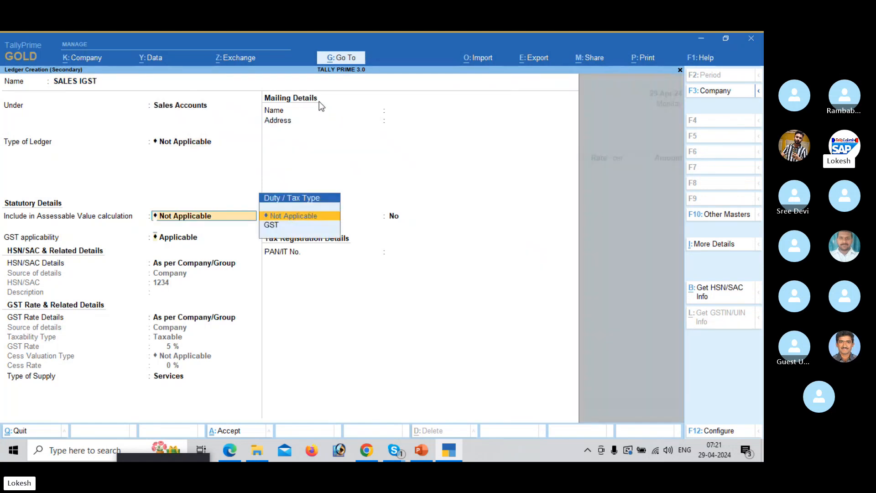
Step: Set the SALES IGST ledger's type of supply to Goods, accept the remaining defaults and save the ledger
key(Return)
key(Return)
key(Return)
key(Return)
key(Return)
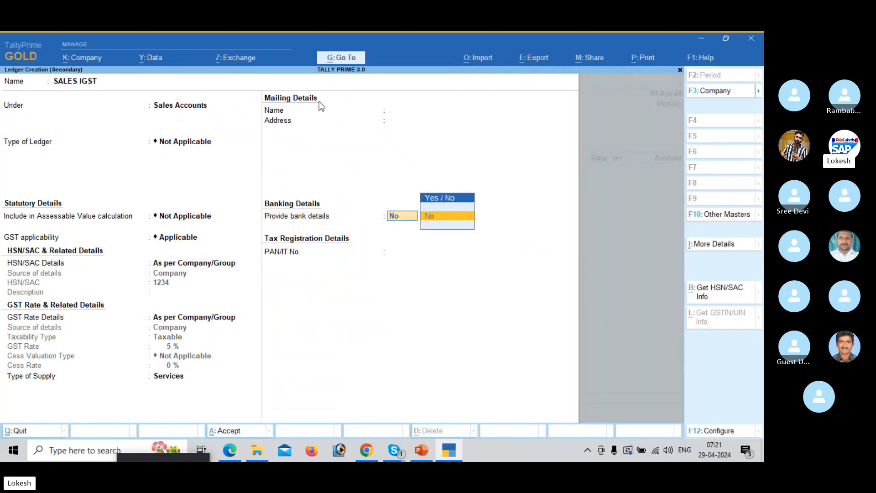
key(BackSpace)
key(Up)
key(Return)
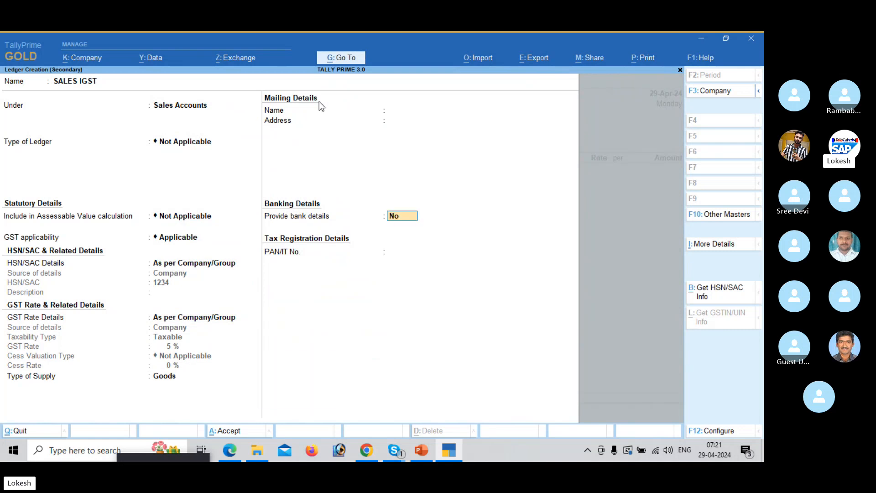
key(Return)
key(Return)
Step: Add 5 nos of Hp Laptop at 10,000.00 to the TG voucher and finish the item list
key(Return)
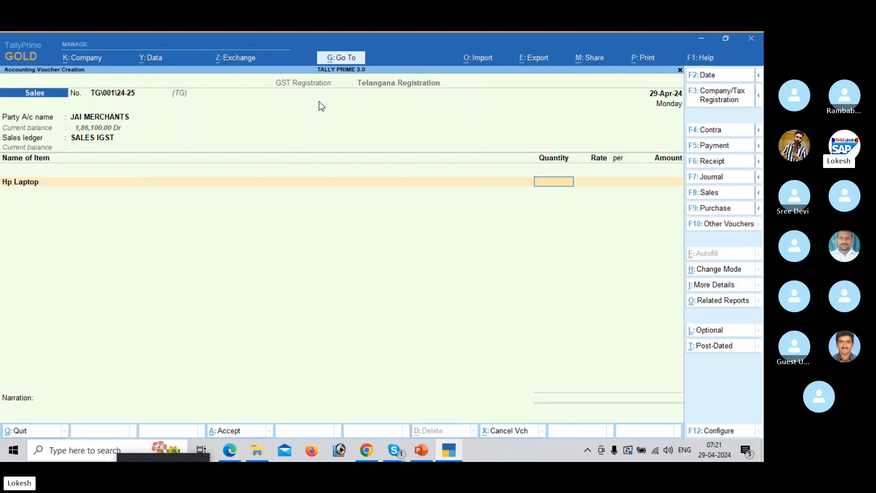
text(5)
key(Return)
key(Return)
key(Return)
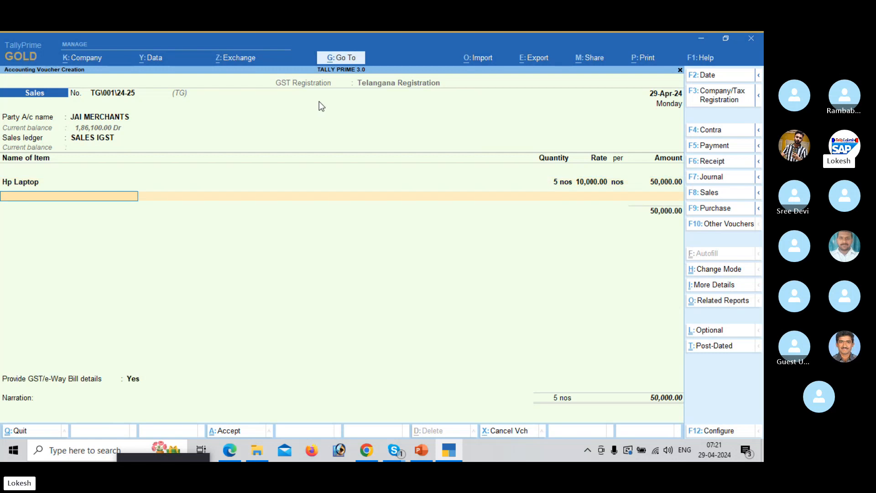
key(Return)
Step: Try to add the CGST and SGST ledgers to the 5 nos Hp Laptop sale
text(C)
key(Return)
text(S)
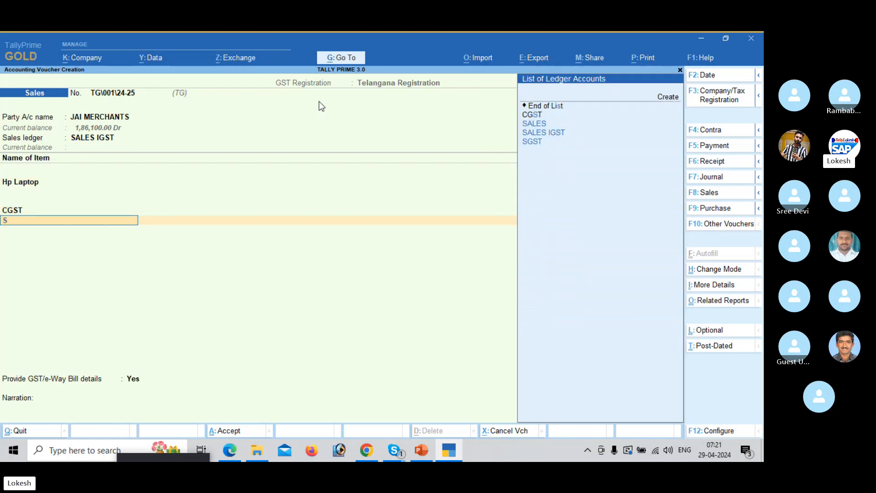
text(G)
key(Return)
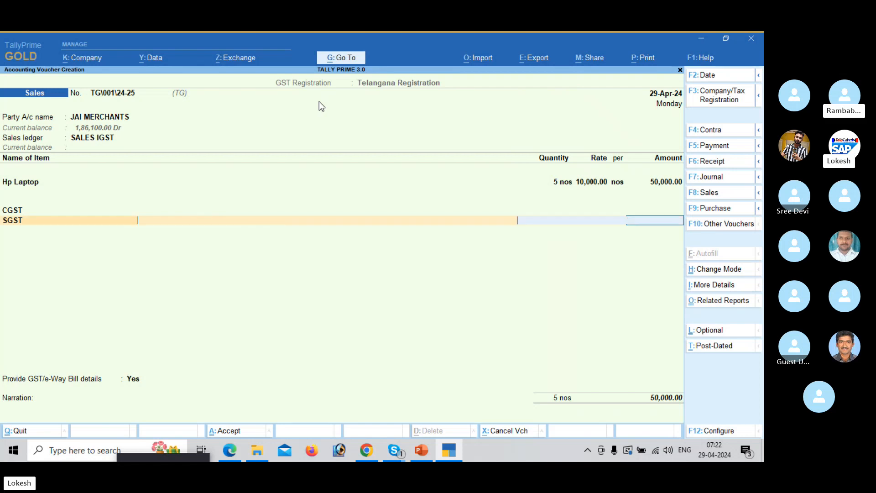
key(Up)
key(Left)
key(Up)
key(Return)
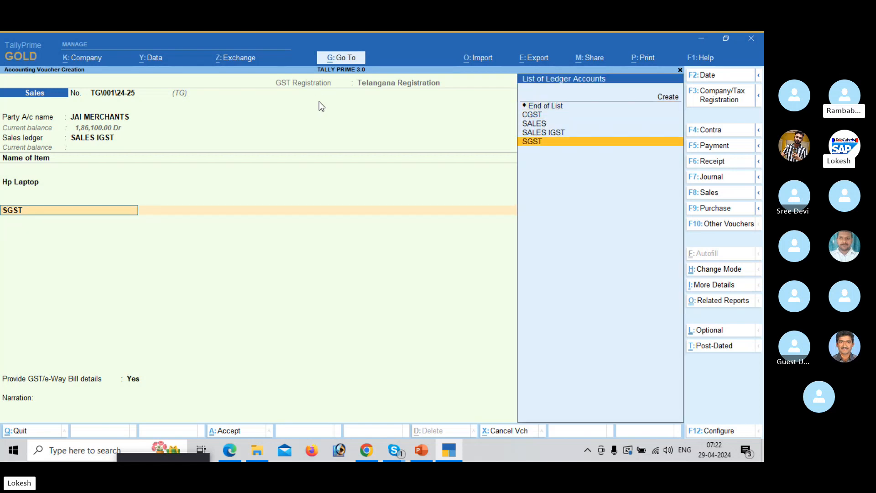
Step: Start a new ledger from the voucher, named IGST and grouped under Duties & Taxes
key(alt+c)
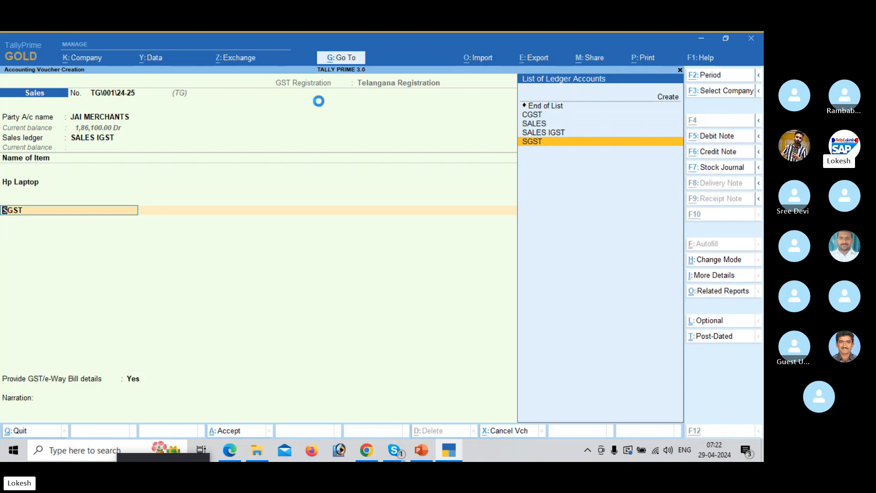
text(IGST)
key(Return)
key(Return)
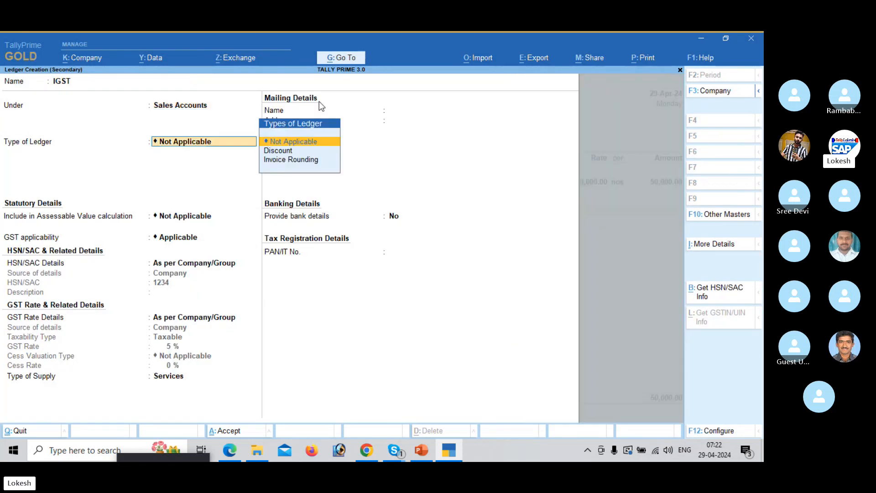
key(BackSpace)
text(DU)
key(Return)
Step: Set the IGST ledger's duty type to GST and tax type to IGST with rounding Not Applicable, and save it
key(Up)
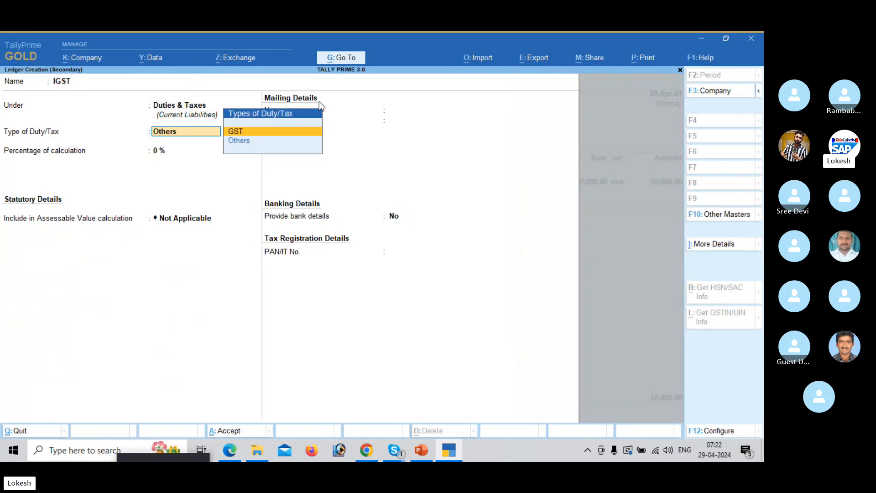
key(Return)
key(Return)
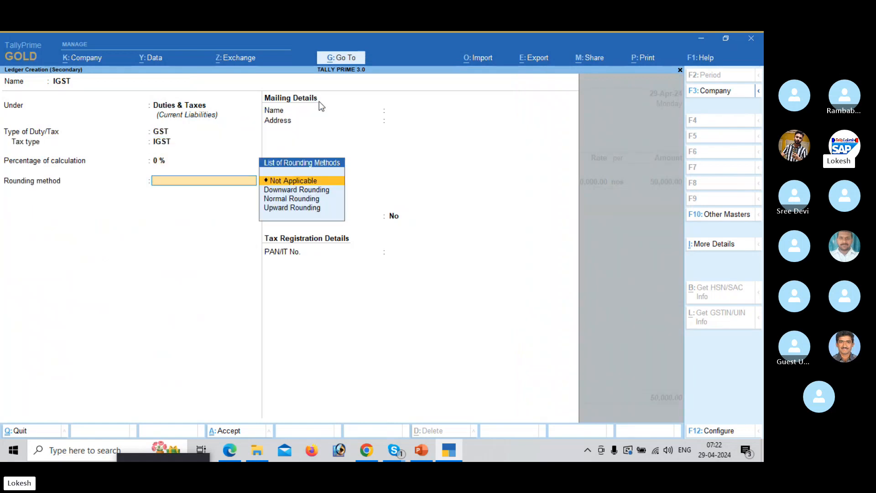
key(Return)
key(Return)
key(Return)
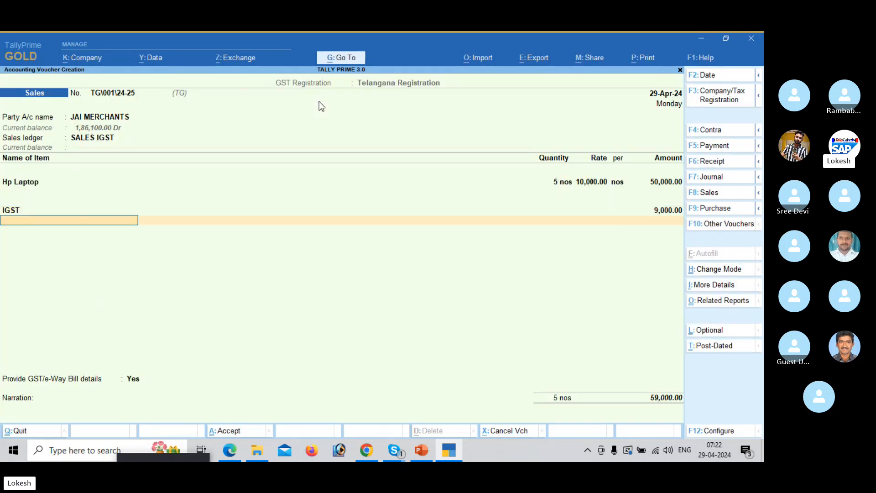
Step: Set GST/e-Way Bill details to No on the 5 nos Hp Laptop sale and save it without e-Way Bill generation
key(Return)
key(Return)
key(Return)
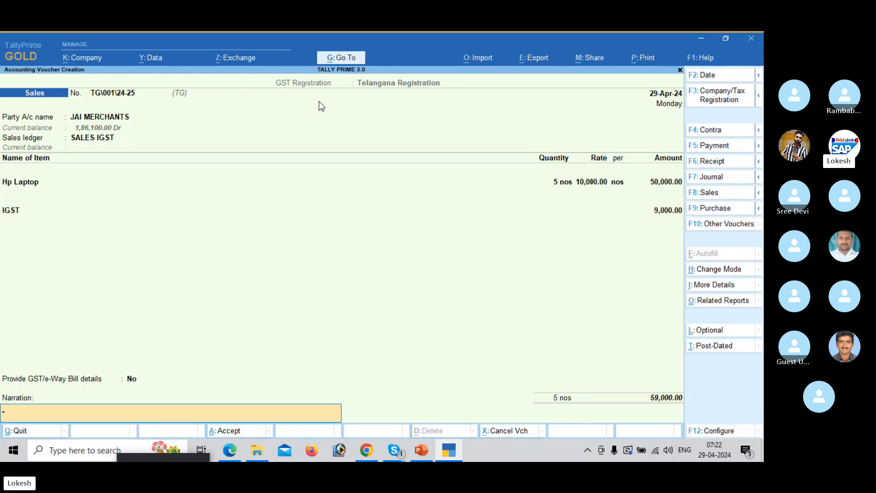
key(Return)
key(Return)
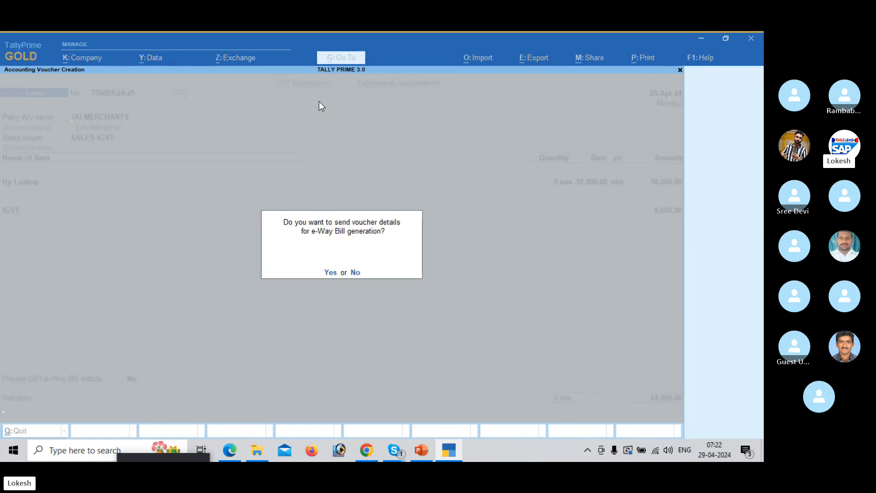
key(n)
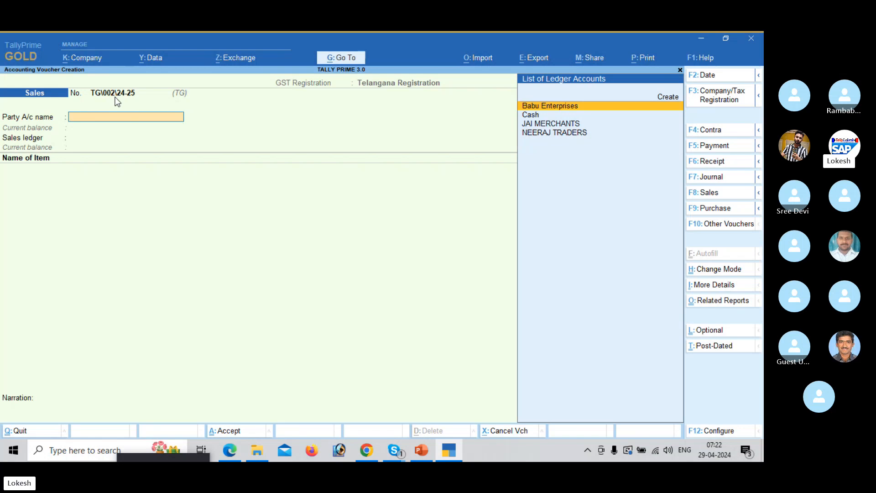
Step: Choose JAI MERCHANTS as the party of the second TG voucher and accept the default dispatch and party details
key(Down)
key(Down)
key(Return)
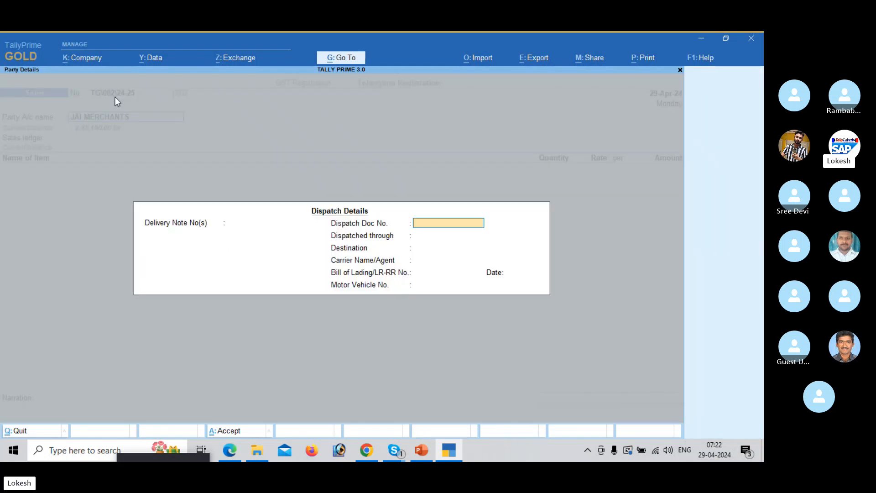
key(Return)
key(Return)
key(Return)
key(Return)
key(Return)
key(Return)
key(Return)
key(Return)
key(Return)
key(Return)
key(Return)
key(Return)
key(Return)
key(Return)
key(Return)
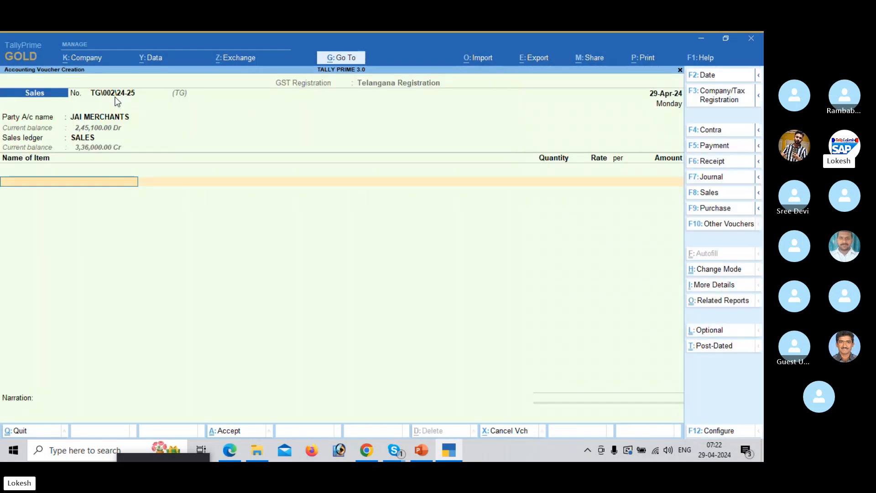
Step: Set the second TG voucher's sales ledger to SALES IGST and add 2 nos of Hp Laptop at 10,000.00
key(BackSpace)
key(Down)
key(Return)
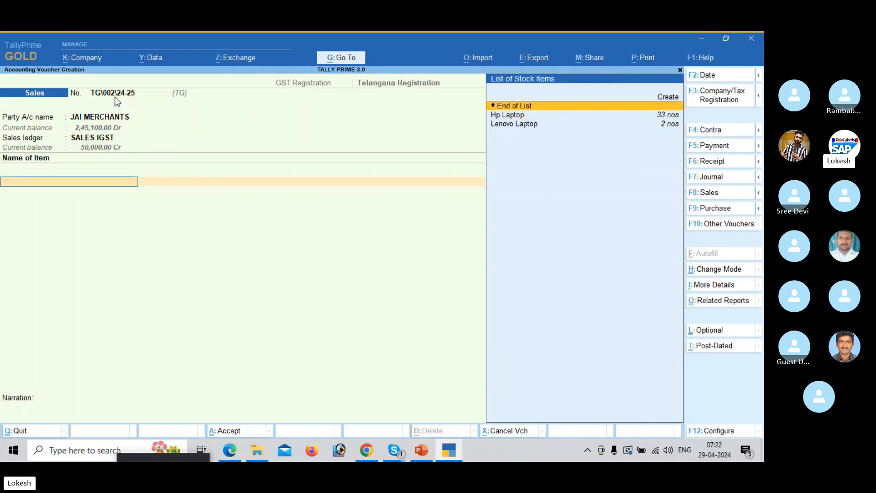
key(Down)
key(Return)
text(2)
key(Return)
key(Return)
key(Return)
key(Return)
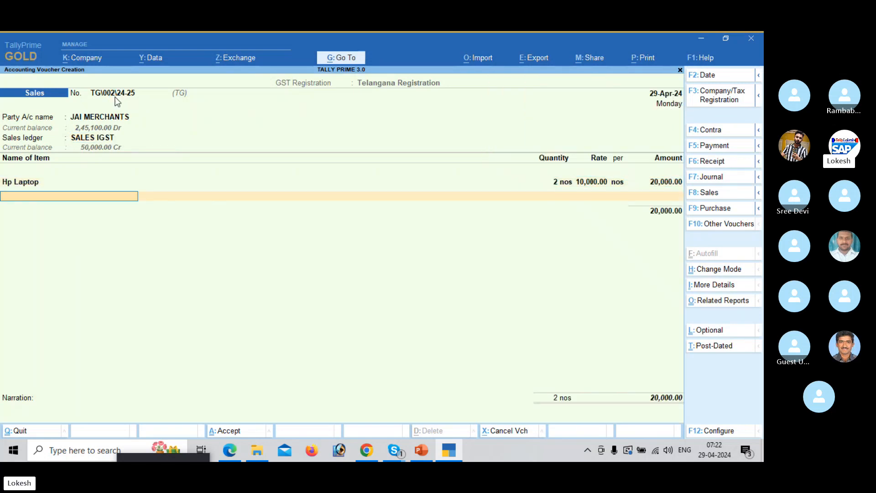
Step: Finish the item list, add the IGST ledger to the 2 nos Hp Laptop sale and save the voucher
key(Return)
text(i)
key(Return)
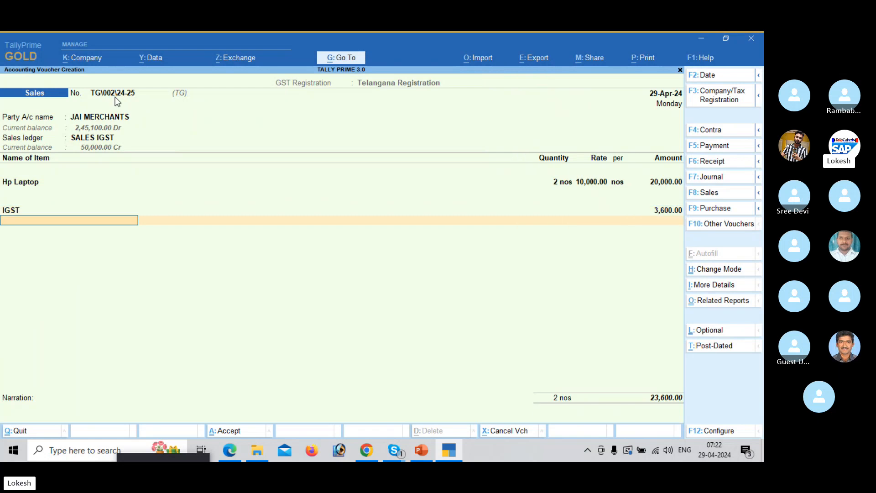
key(Return)
key(Return)
key(Return)
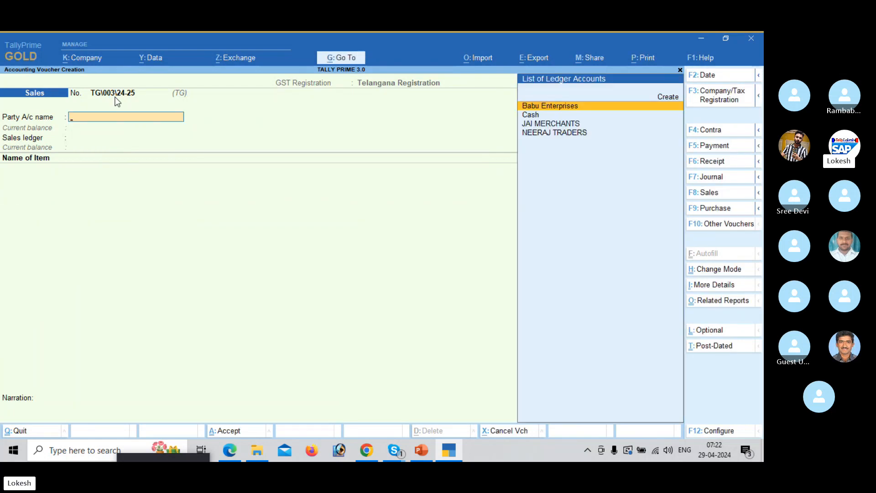
Step: Choose JAI MERCHANTS as the party of the third TG voucher, keeping the default dispatch and party details
key(Down)
key(Down)
key(Return)
key(Return)
key(Return)
key(Return)
key(Return)
key(Return)
key(Return)
key(Return)
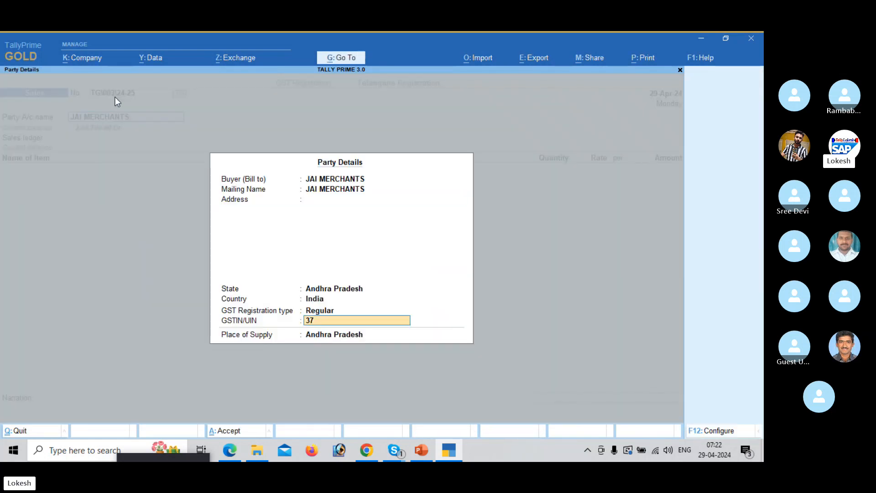
key(Return)
key(Return)
key(Return)
Step: Set the third TG voucher's sales ledger to SALES IGST and add 2 nos of Lenovo Laptop at 12,000.00
key(BackSpace)
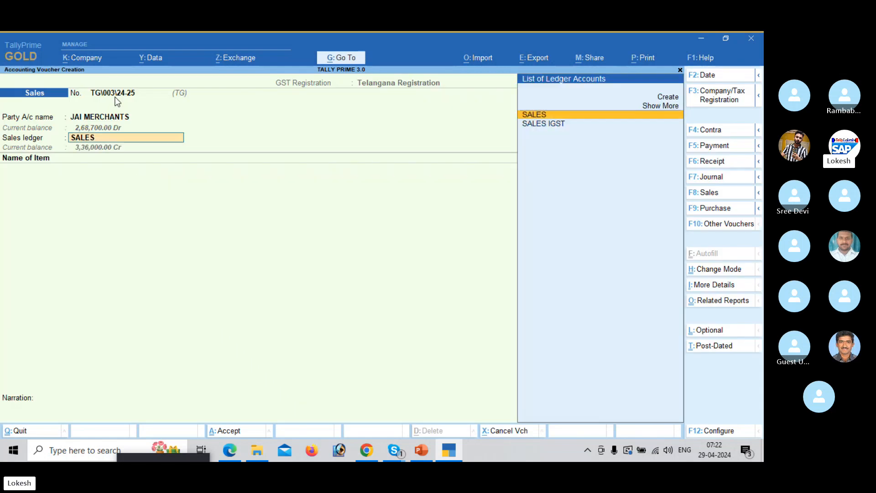
key(Down)
key(Return)
key(Down)
key(Down)
key(Return)
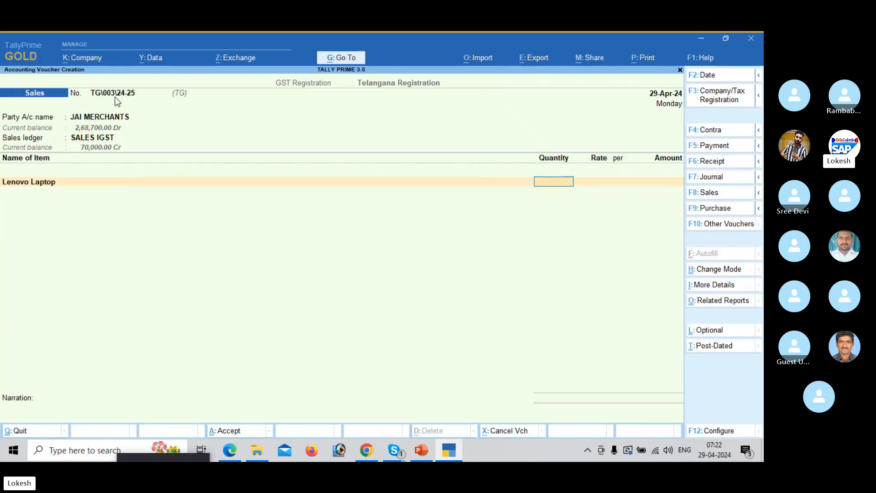
text(2)
key(Return)
key(Return)
key(Return)
key(Return)
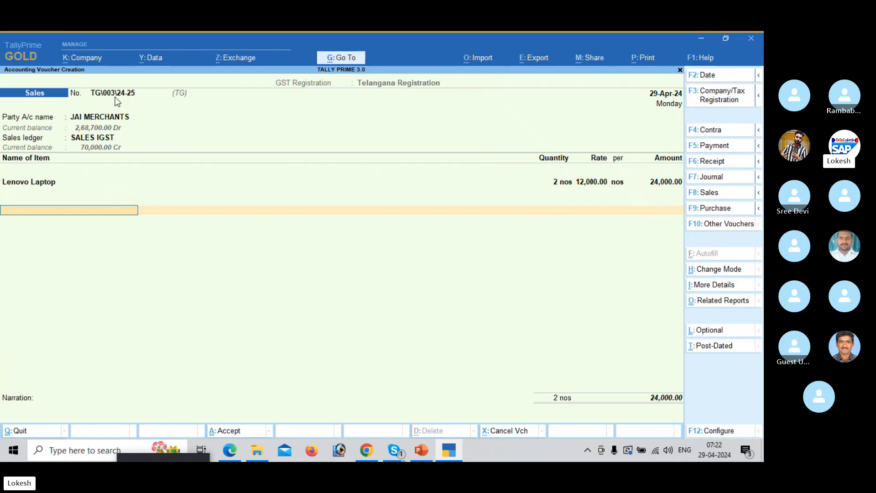
Step: Add the IGST ledger to the Lenovo Laptop sale and save the voucher
key(Return)
key(Return)
key(Return)
key(Return)
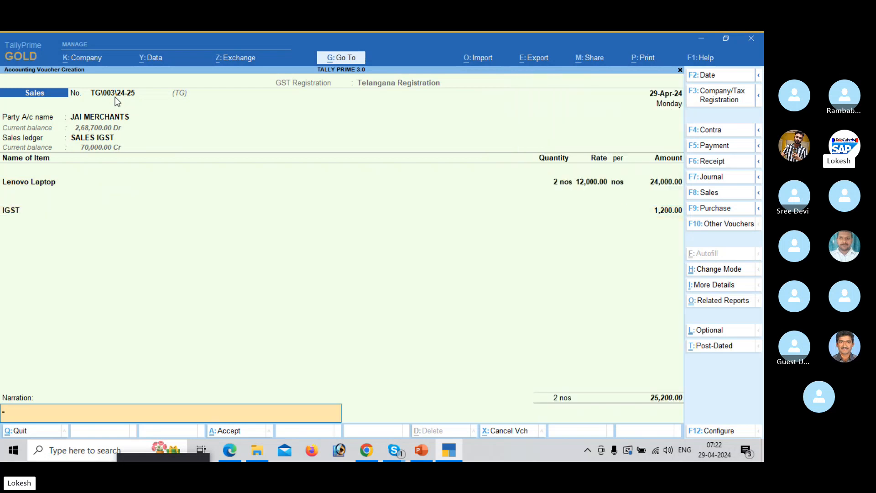
key(Return)
key(y)
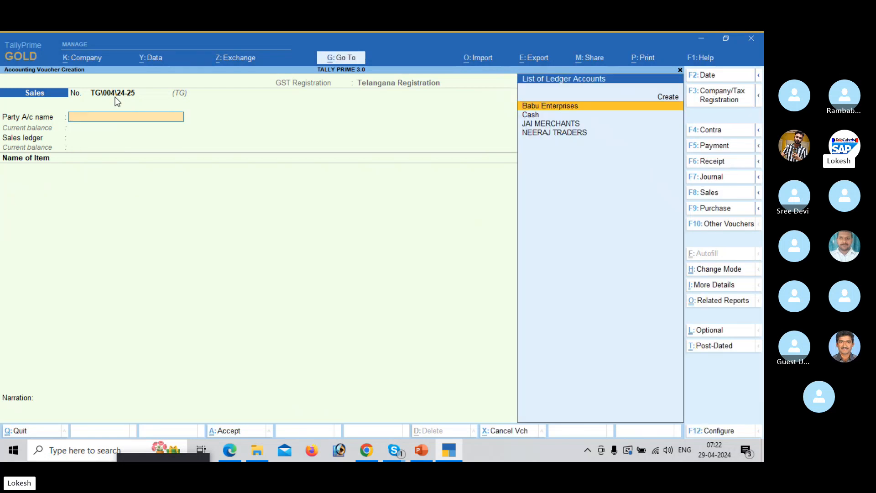
Step: Leave voucher entry and examine the voucher numbers of the TG sales in the Day Book
key(Escape)
key(y)
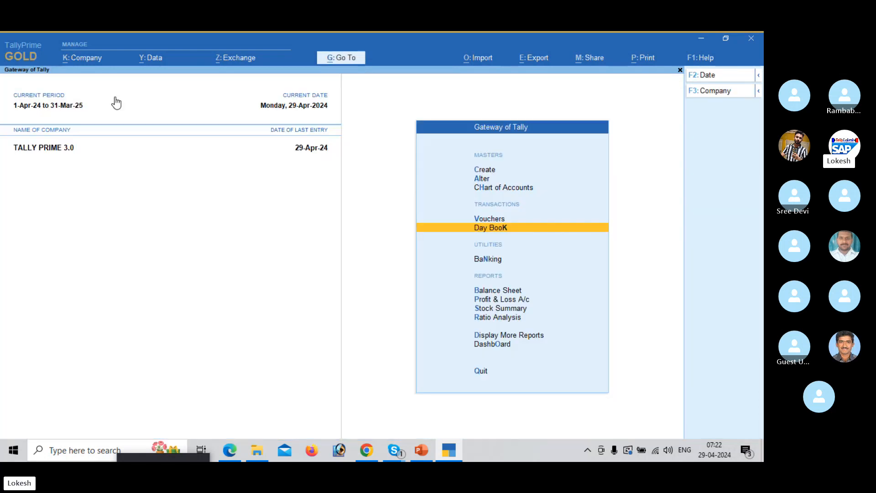
key(Return)
key(Down)
key(Down)
key(Down)
key(Down)
key(Down)
key(Down)
key(Down)
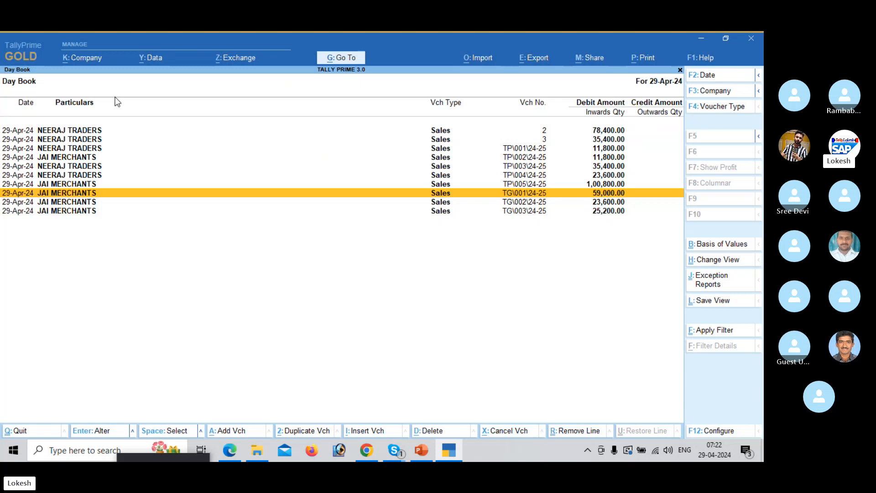
key(Down)
key(Down)
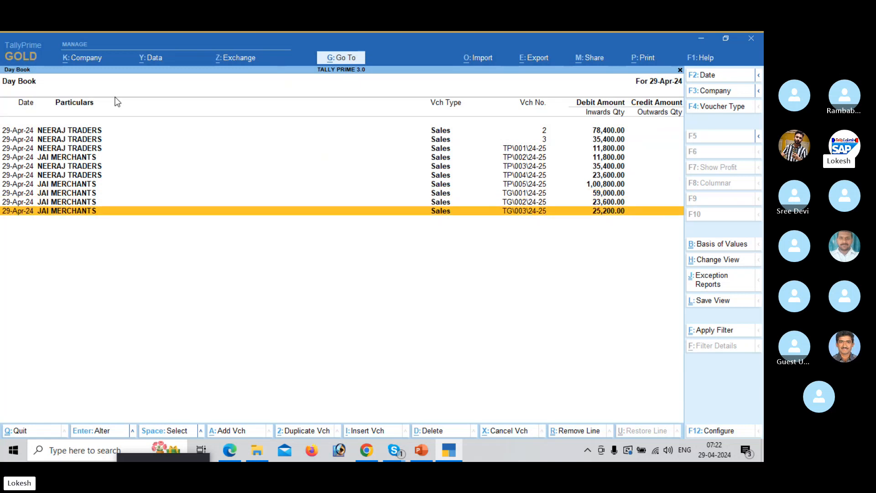
key(Escape)
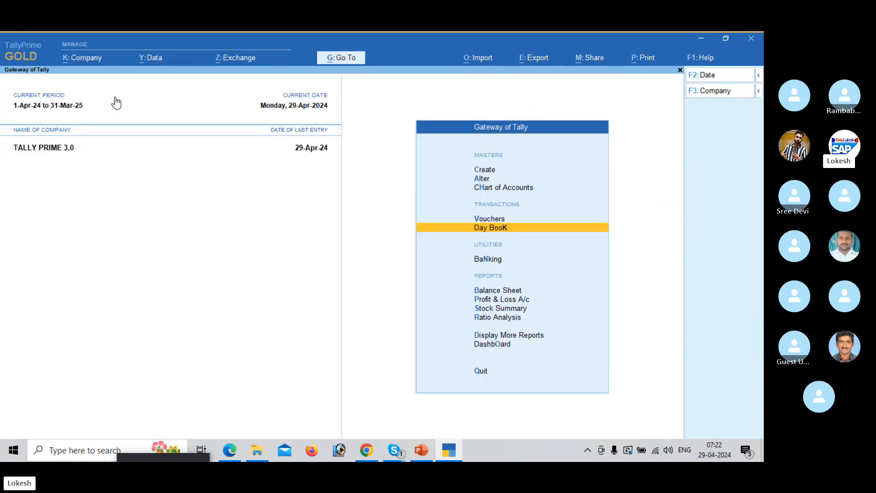
Step: Reopen sales voucher entry under Karnataka Registration with the KA series and the System Default voucher number
key(Up)
key(Return)
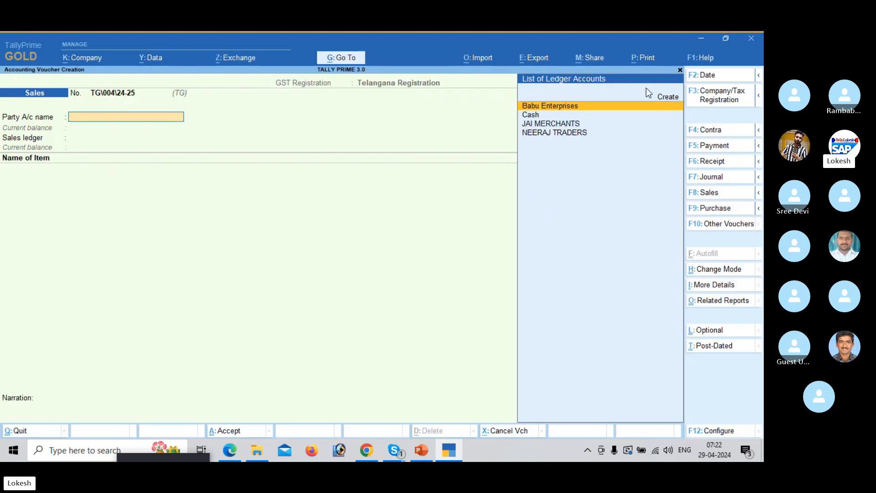
click(731, 94)
key(Down)
key(Return)
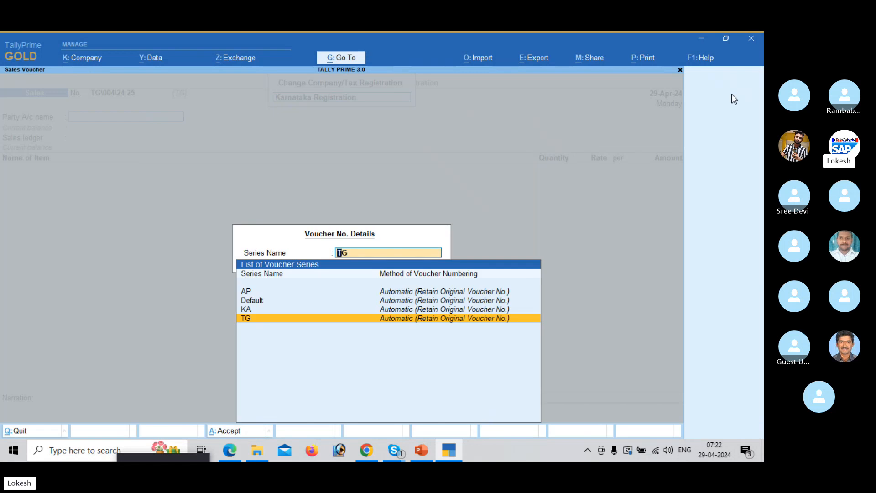
key(Up)
key(Return)
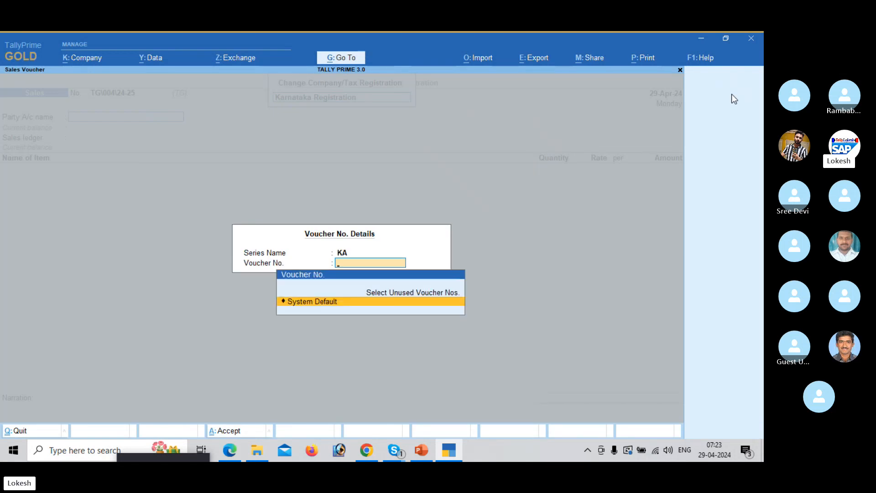
key(Return)
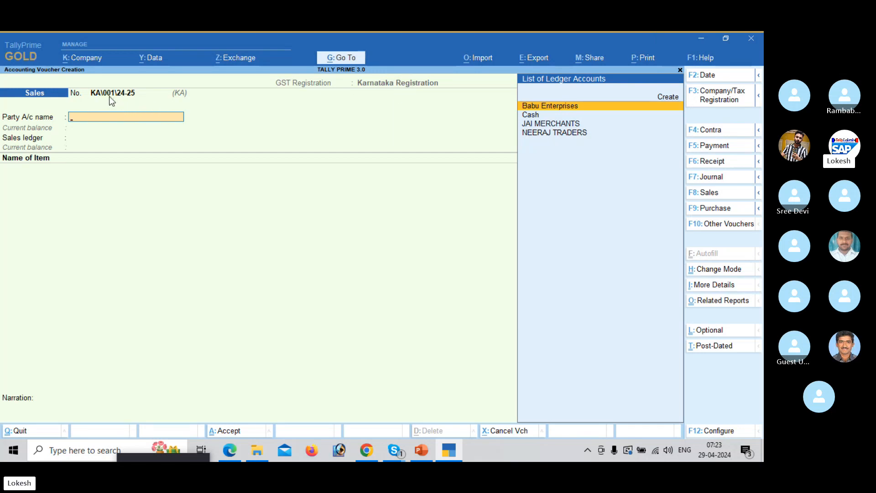
Step: Choose JAI MERCHANTS as the party of the KA voucher and accept its default dispatch and party details
key(Down)
key(Down)
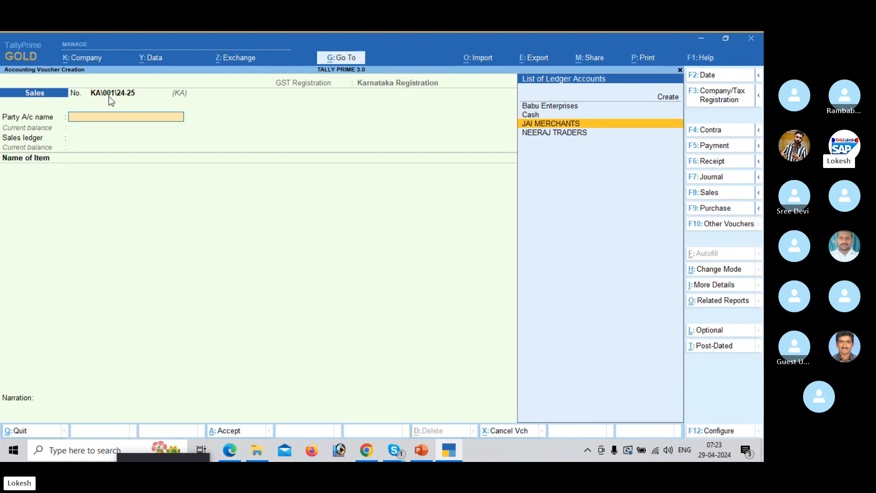
key(Return)
key(Return)
key(Return)
key(Return)
key(Return)
key(Return)
key(Return)
key(Return)
key(Return)
key(Return)
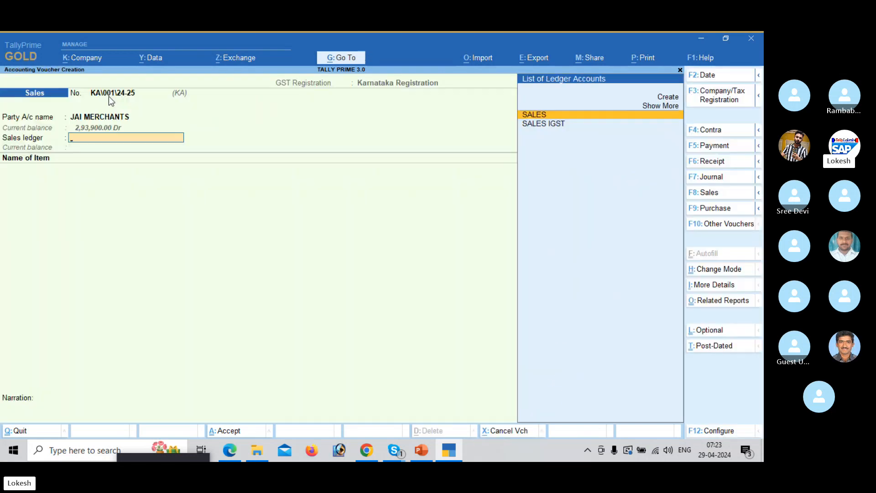
Step: Set the KA voucher's sales ledger to SALES IGST and add 5 nos of Hp Laptop at 10,000.00
key(Down)
key(Return)
key(Down)
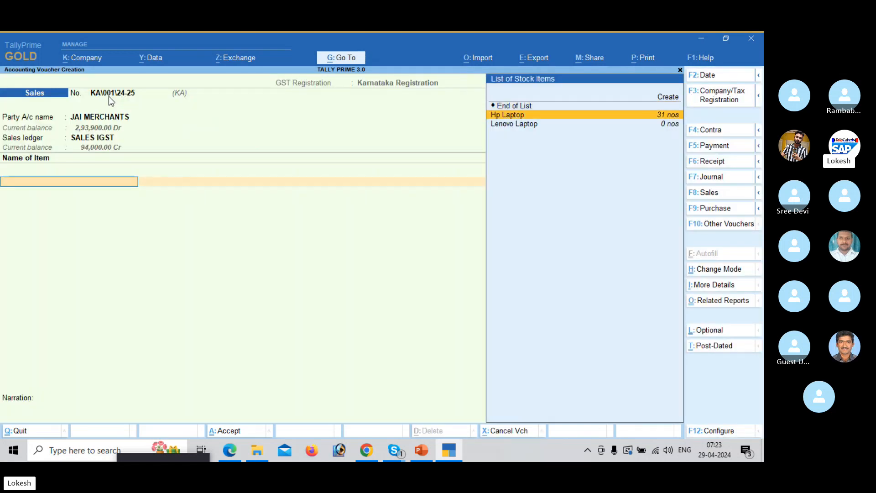
key(Return)
text(5)
key(Return)
key(Return)
key(Return)
key(Return)
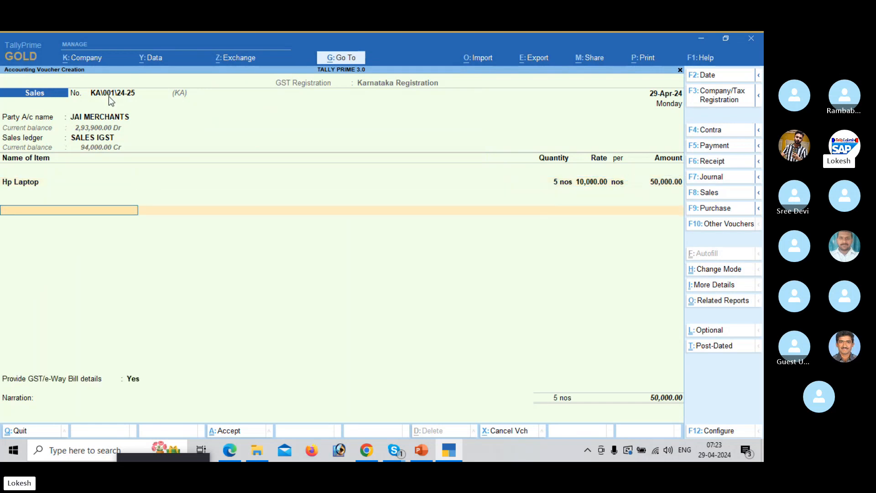
Step: Add the IGST ledger to the KA voucher and finish its ledger list
text(IG)
key(Return)
key(Return)
key(Return)
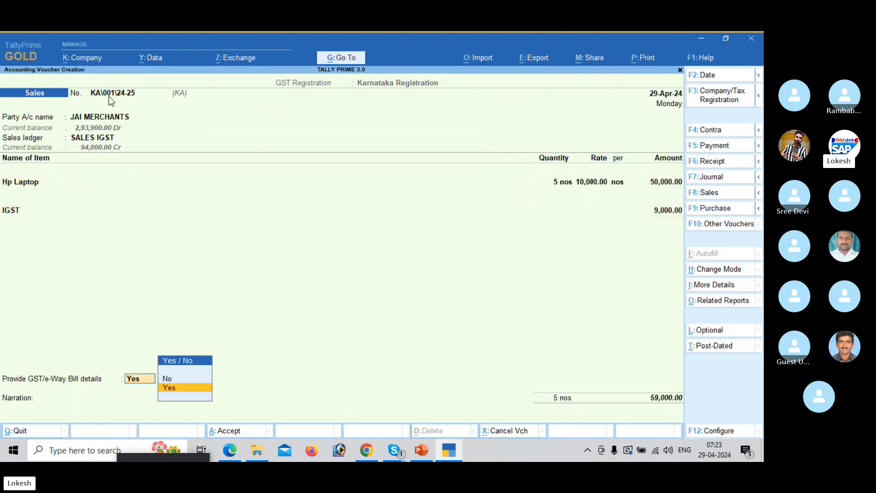
Step: Set GST/e-Way Bill details to No on the KA voucher and save it without e-Way Bill generation
key(Down)
key(Return)
key(Return)
key(Return)
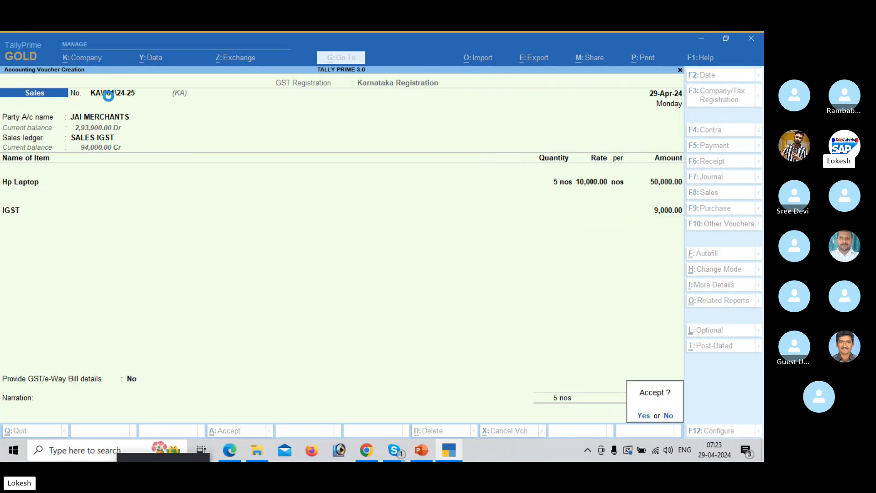
key(Return)
key(n)
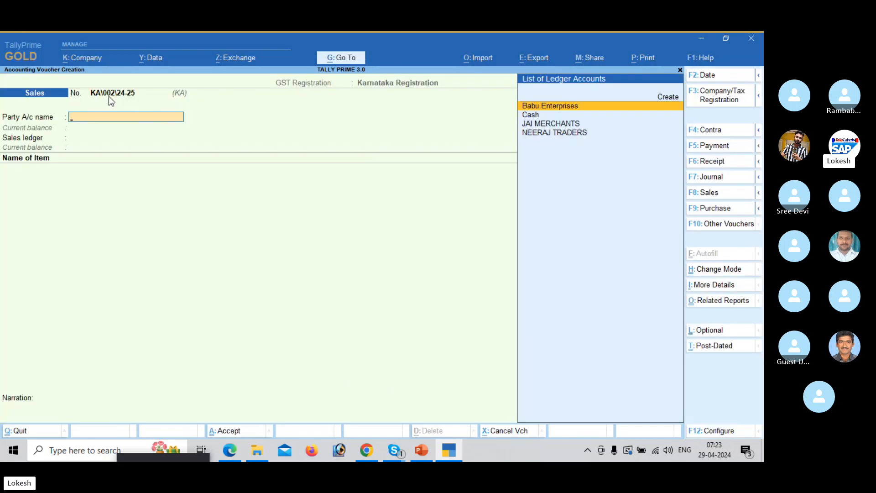
Step: Choose JAI MERCHANTS as the party of the second KA voucher and accept its default dispatch and party details
key(Down)
key(Down)
key(Return)
key(Return)
key(Return)
key(Return)
key(Return)
key(Return)
key(Return)
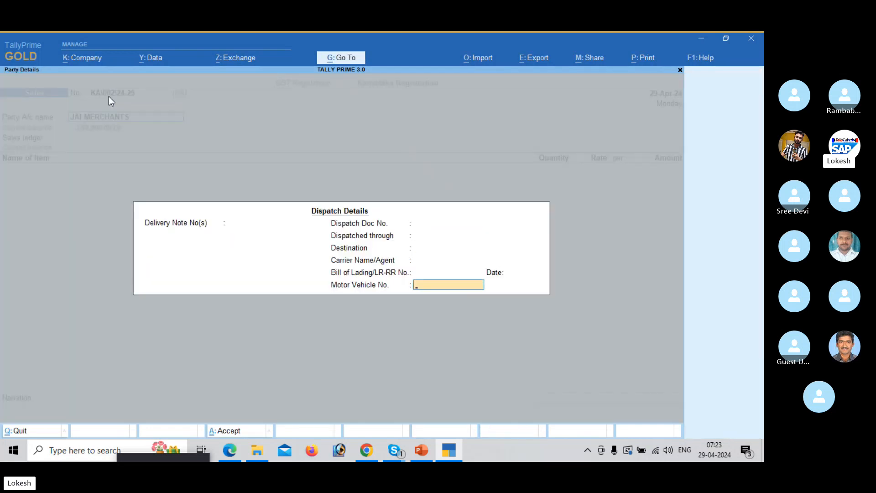
key(Return)
key(Return)
key(Return)
key(Return)
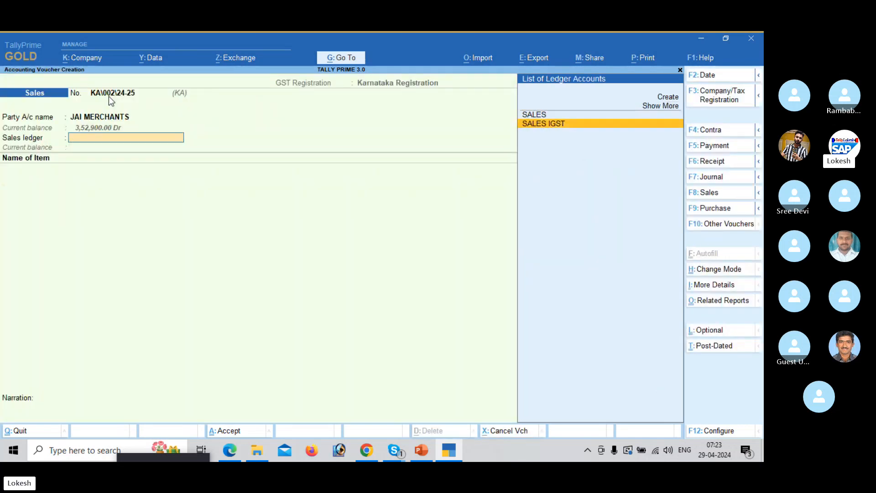
Step: Set the second KA voucher's sales ledger to SALES IGST and add 5 nos of Hp Laptop at 10,000.00
key(Return)
key(Down)
key(Return)
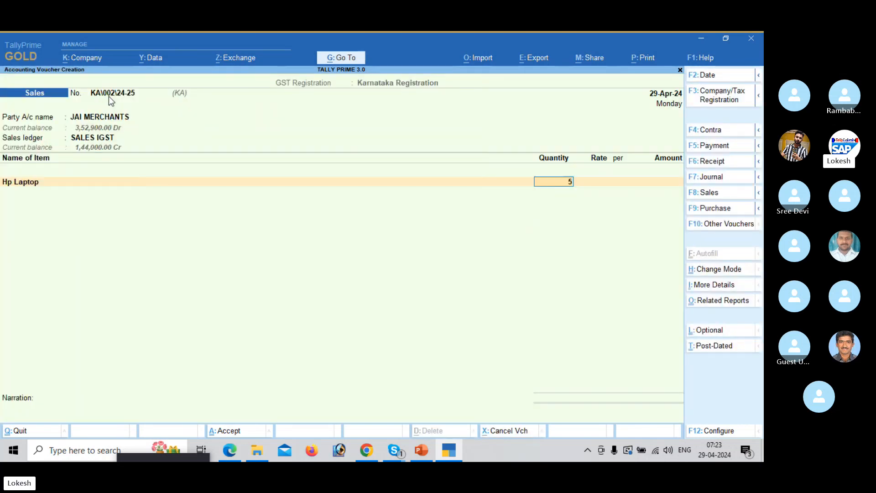
text(5)
key(Return)
key(Return)
key(Return)
key(Return)
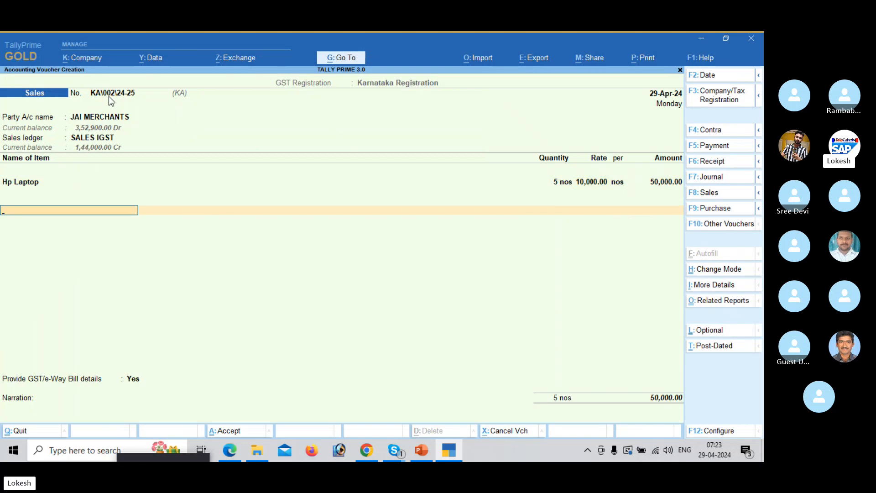
Step: Add the IGST ledger to the second KA voucher and finish its ledger list
key(Return)
key(Return)
key(Return)
key(Return)
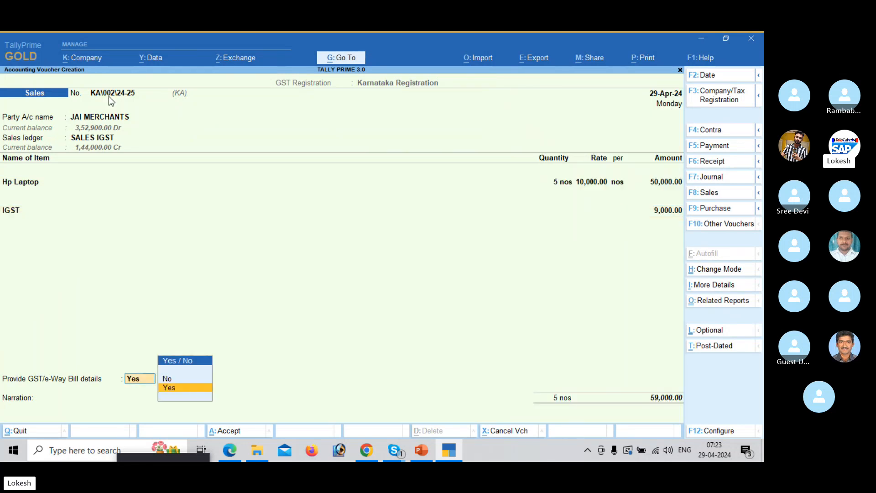
Step: Set GST/e-Way Bill details to No on the second KA voucher and save it without e-Way Bill generation
key(n)
key(Return)
key(Return)
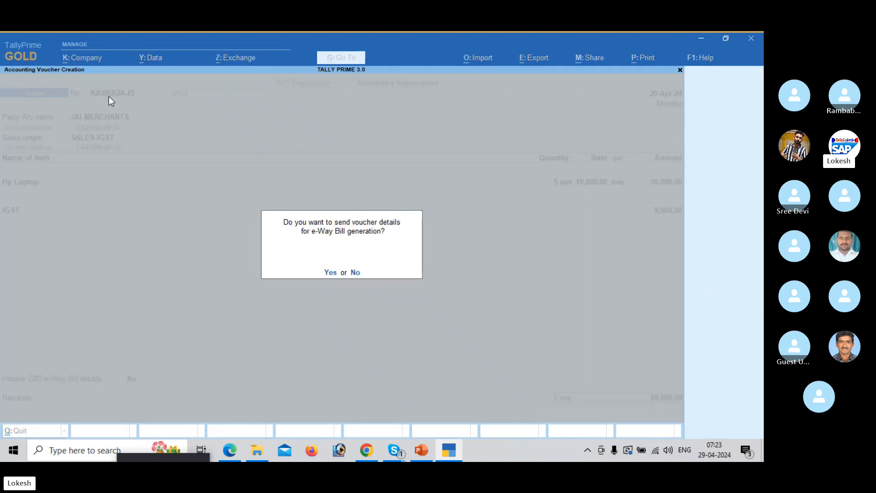
key(n)
Step: Choose JAI MERCHANTS as the party of the third KA voucher and accept its default dispatch and party details
key(Down)
key(Down)
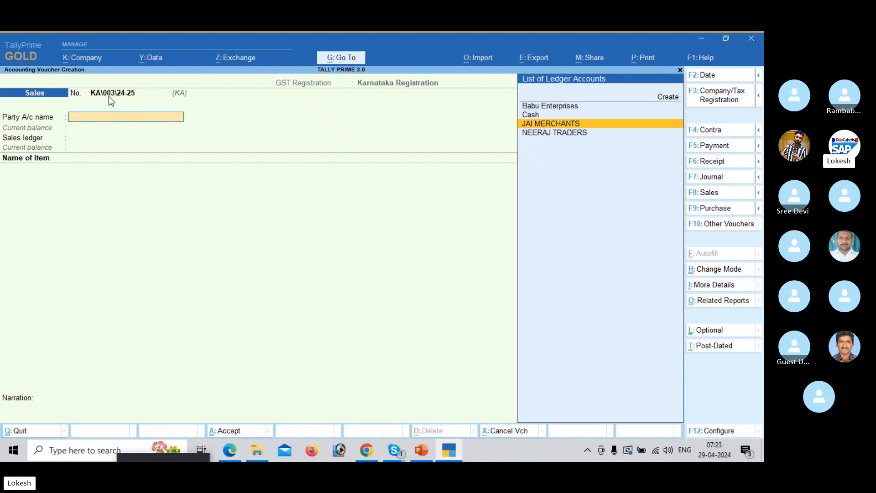
key(Return)
key(Return)
key(Return)
key(Return)
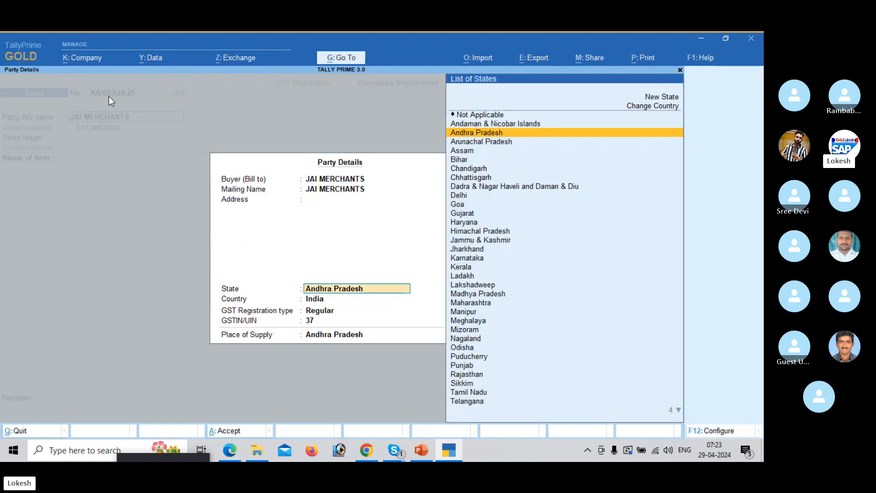
key(Return)
key(Return)
key(Return)
Step: Set the third KA voucher's sales ledger to SALES IGST and add 1 nos of Hp Laptop at 10,000.00
key(Down)
key(Return)
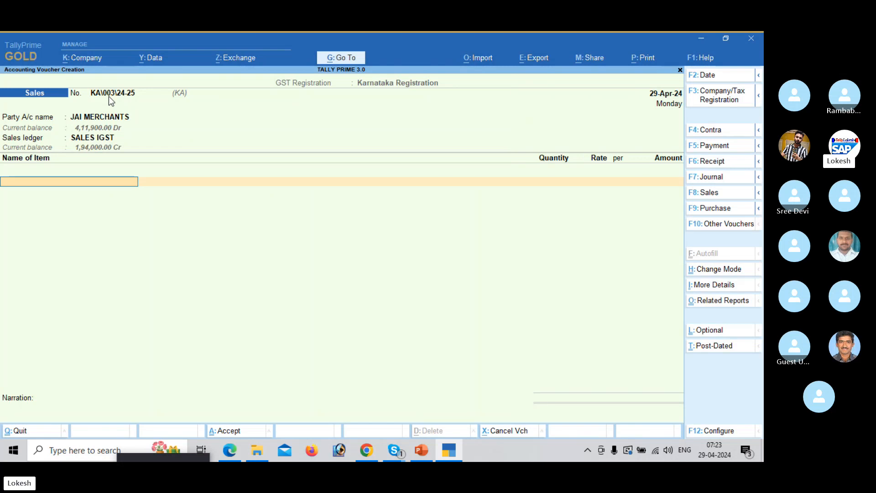
key(Down)
key(Down)
key(Return)
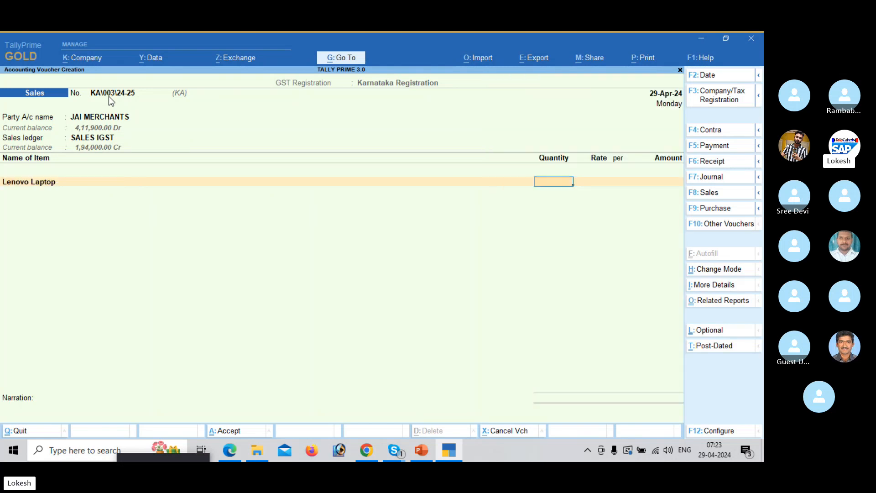
key(BackSpace)
key(Up)
key(Return)
key(Return)
key(Return)
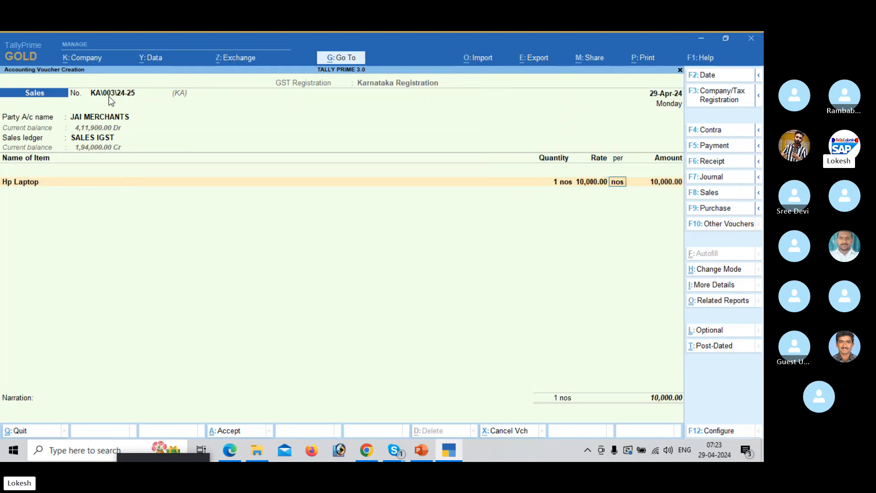
key(Return)
key(Return)
key(Return)
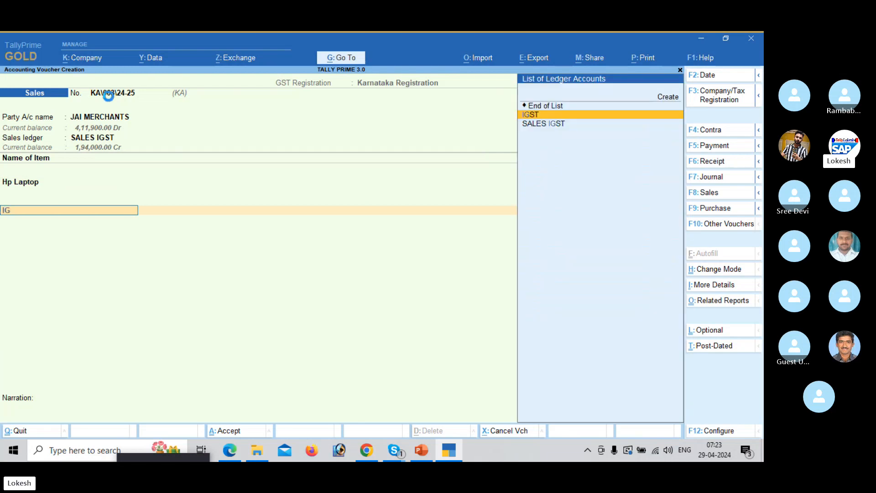
Step: Add the IGST ledger to the third KA voucher and save the voucher
key(Return)
key(Return)
key(Return)
key(Return)
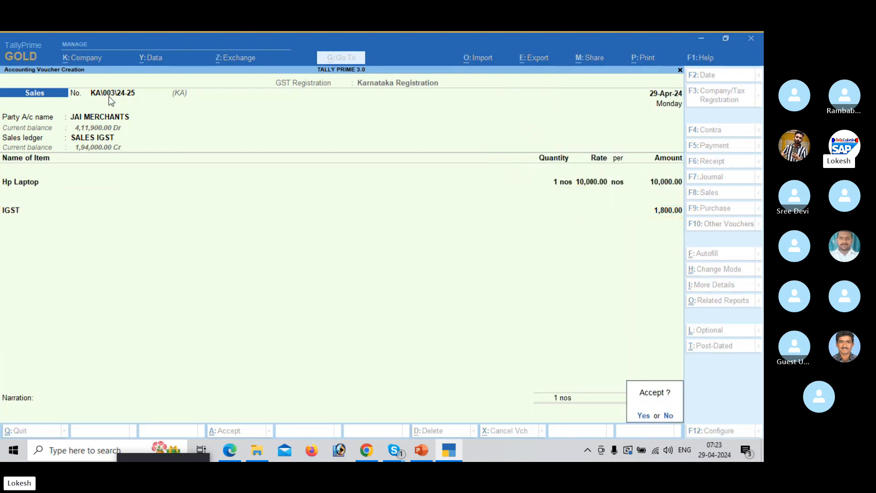
key(Return)
Step: Leave voucher entry and examine the voucher numbers of the TP, TG and KA sales entries in the Day Book
key(Escape)
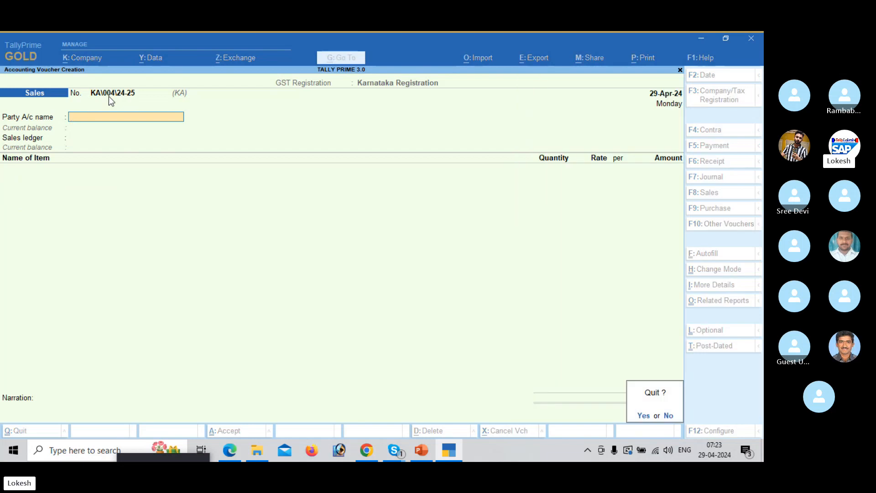
key(Return)
key(Down)
key(Return)
key(Down)
key(Down)
key(Down)
key(Down)
key(Down)
key(Down)
key(Down)
key(Down)
key(Down)
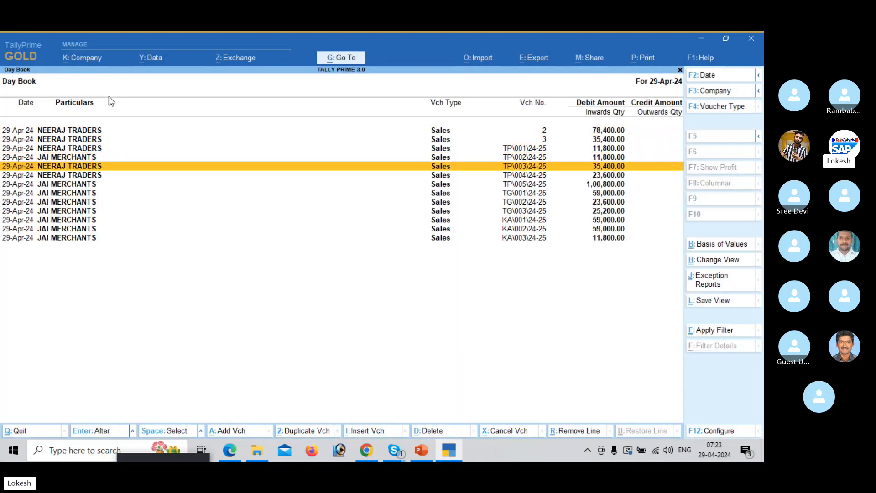
key(Down)
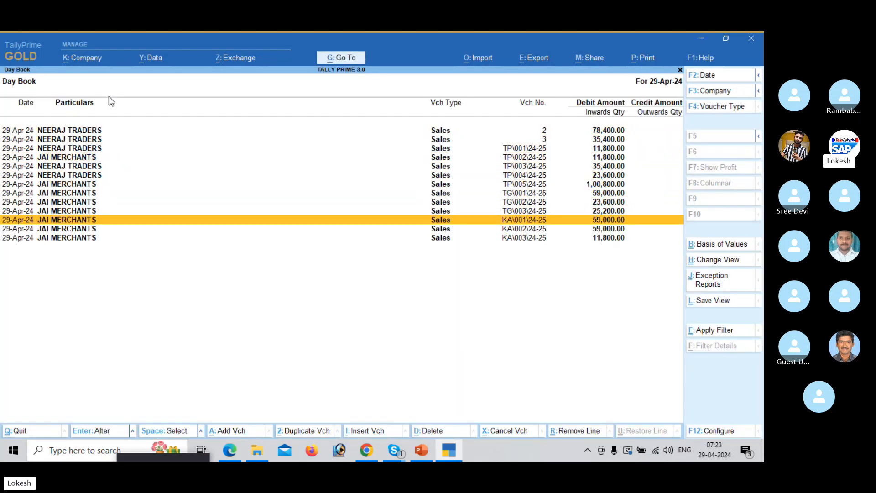
key(Down)
key(Down)
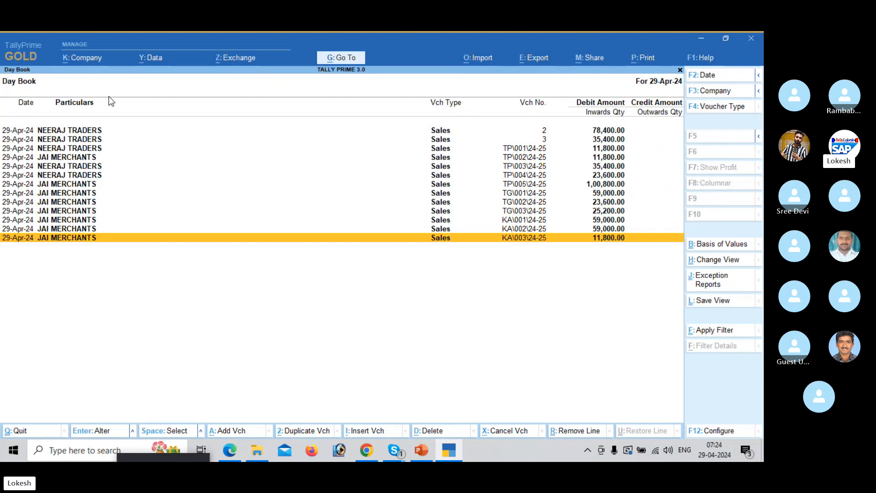
Step: Delete the NEERAJ TRADERS sales voucher TP\003\24-25 from the Day Book
key(Up)
key(Up)
key(Up)
key(Up)
key(Up)
key(Up)
key(Up)
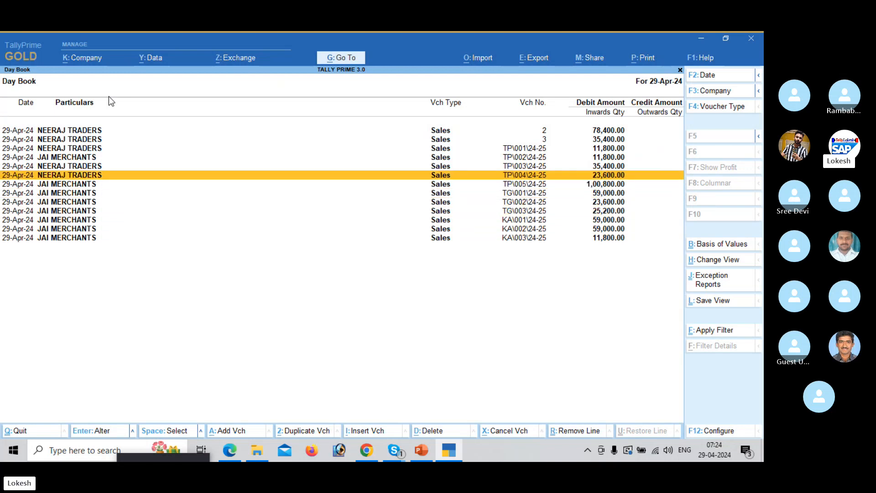
key(Up)
key(Down)
key(Down)
key(Down)
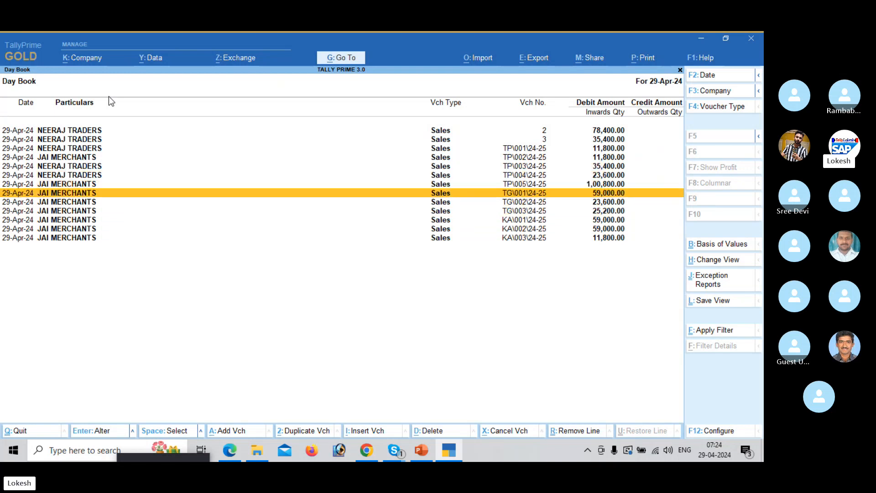
key(Up)
key(Up)
key(Up)
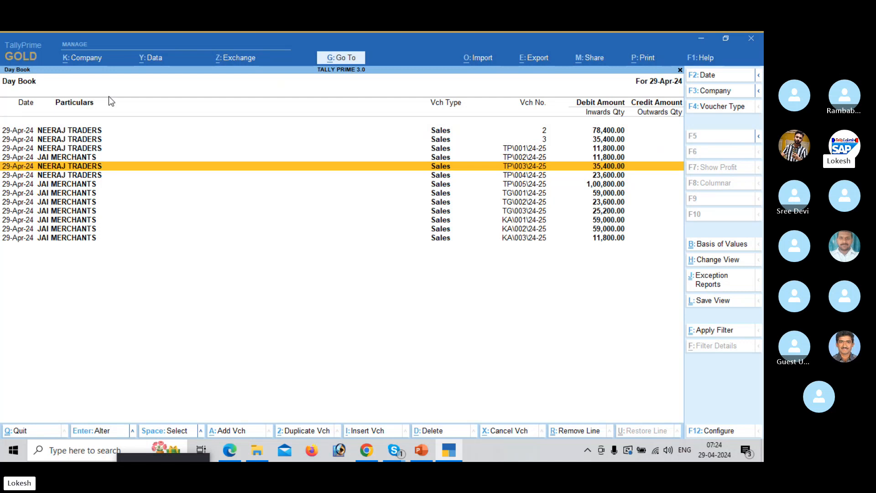
key(alt)
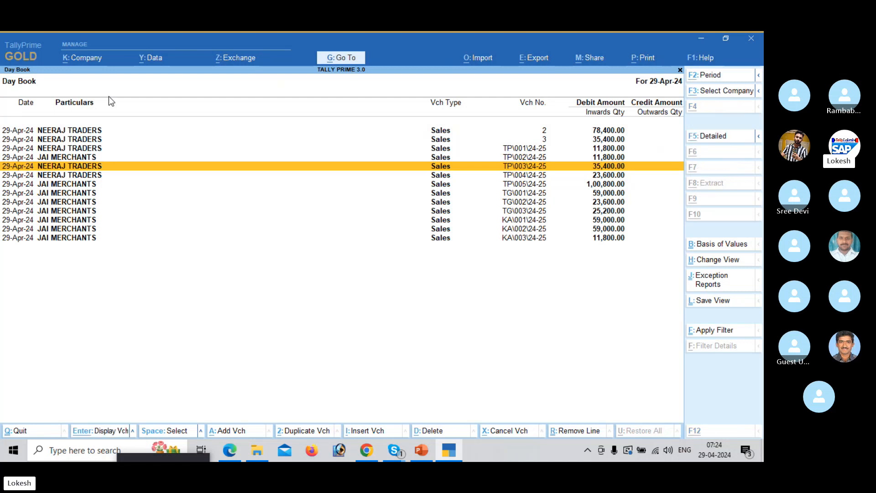
key(alt+d)
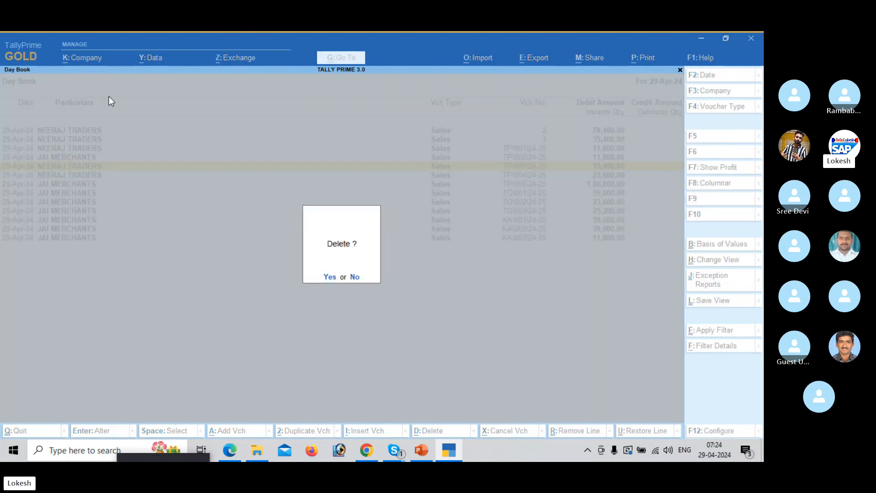
key(y)
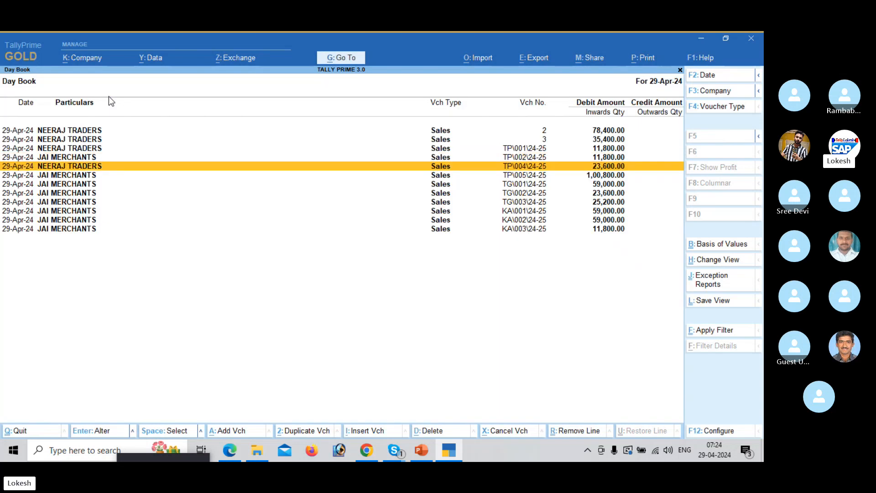
key(Down)
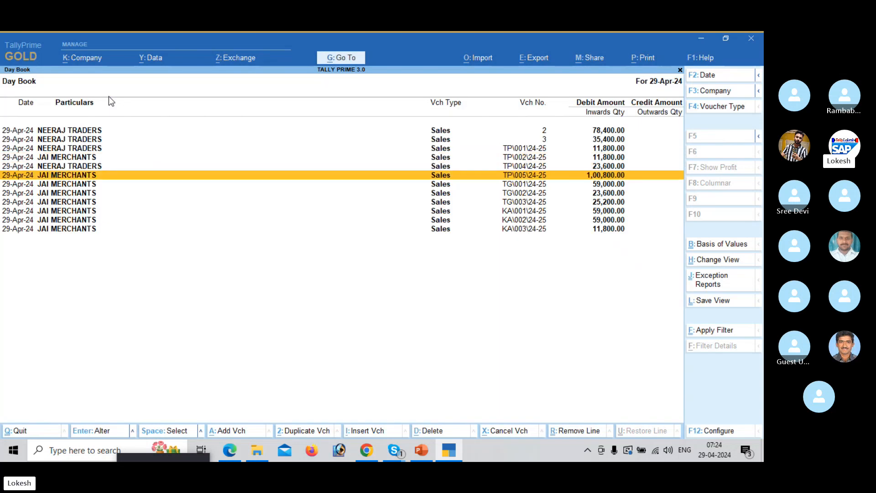
key(Up)
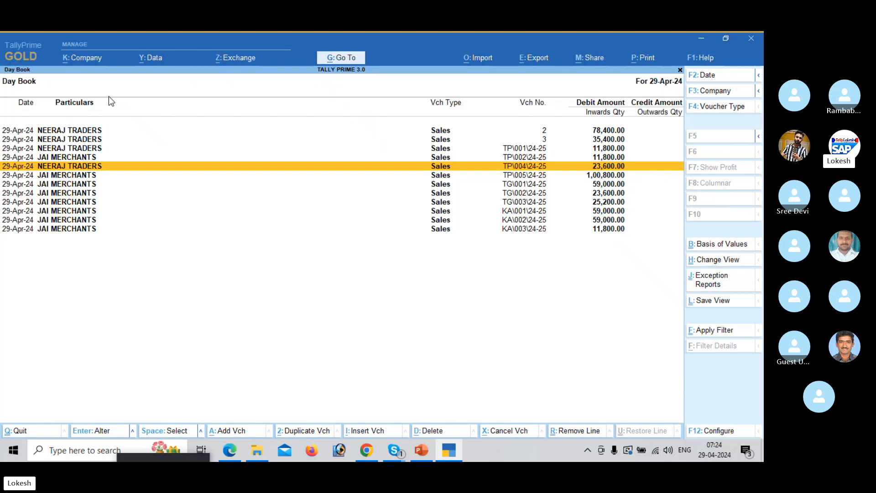
Step: Return to sales voucher creation and switch the GST registration to Andhra Pradesh Registration
key(Escape)
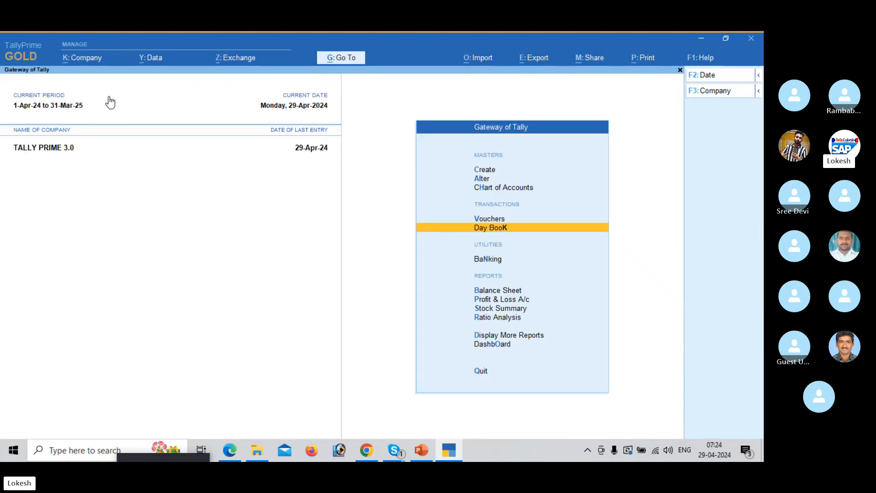
key(Up)
key(Return)
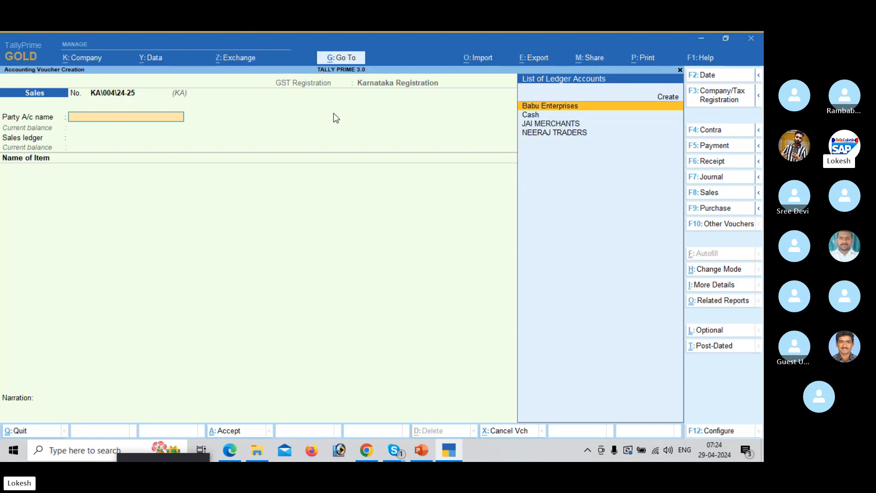
click(719, 97)
key(Down)
key(Return)
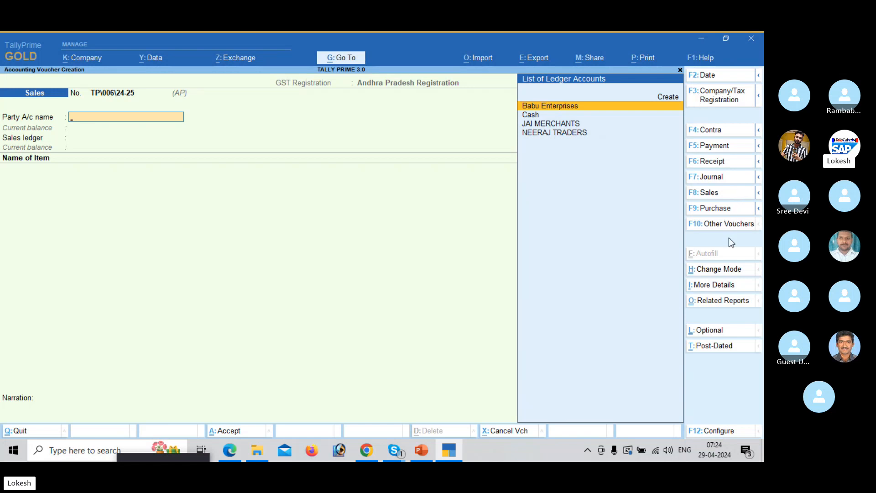
Step: Open Voucher No. Details from the new Andhra Pradesh voucher's additional details
click(725, 285)
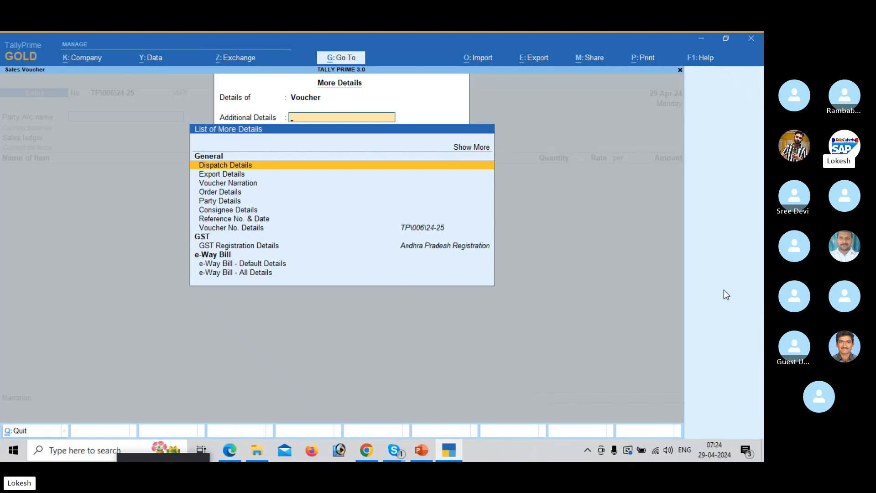
key(Down)
key(Down)
key(Down)
key(Down)
key(Down)
key(Down)
key(Down)
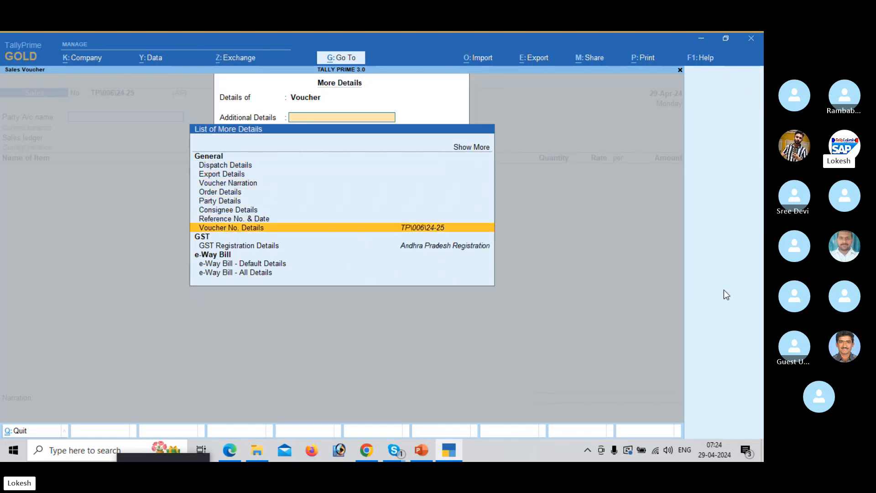
key(Return)
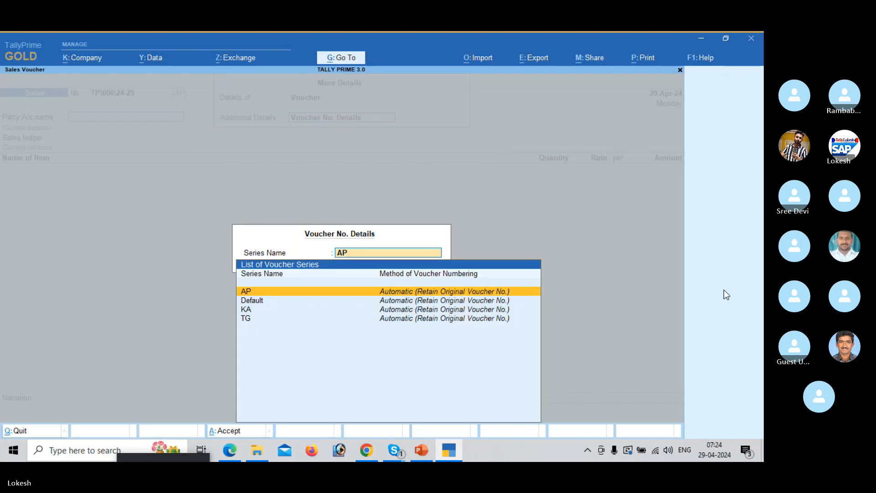
Step: Set the voucher's series name to Default and check that series for unused voucher numbers
key(Down)
key(Return)
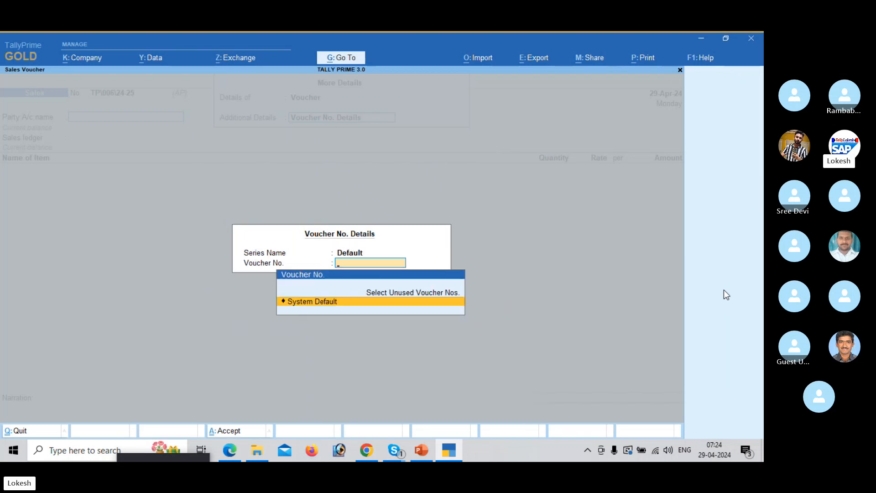
key(Up)
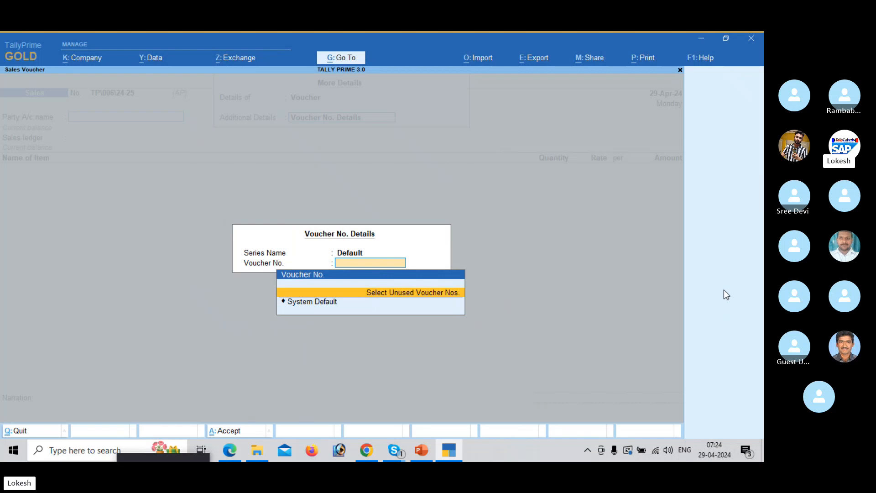
key(Return)
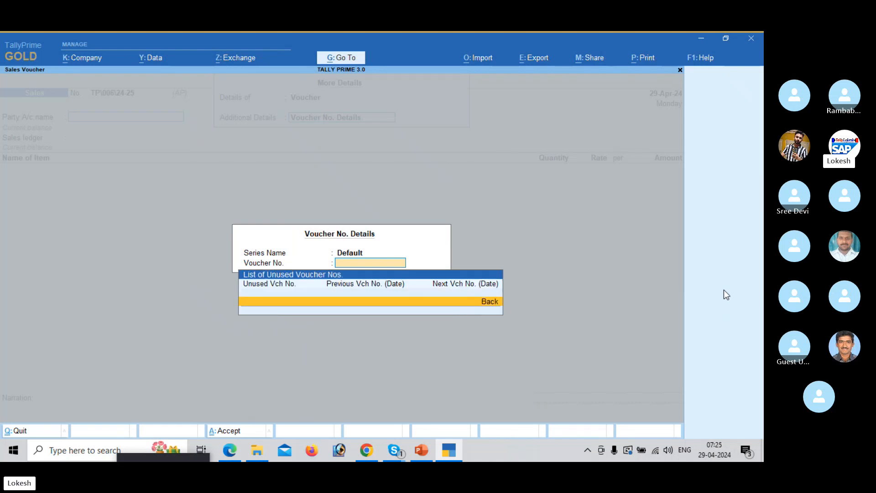
key(Return)
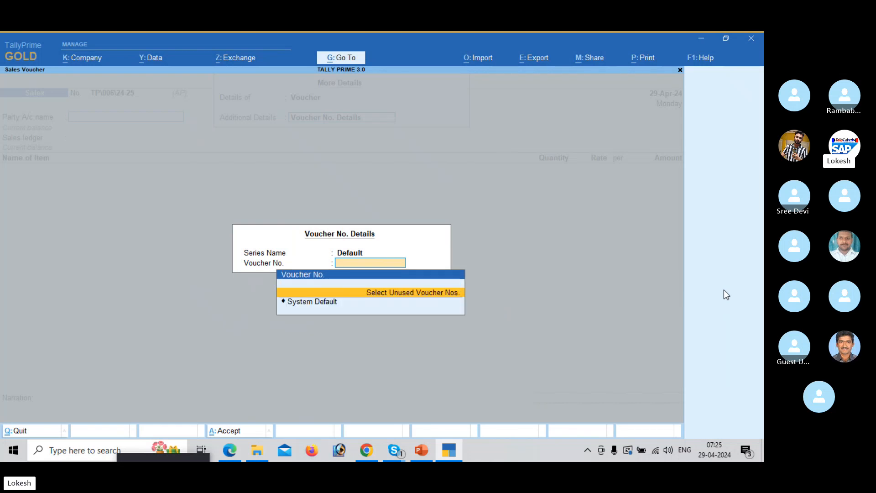
Step: Abandon the Default series number details, reopen sales voucher creation and switch the company's tax registration to Andhra Pradesh Registration
key(Escape)
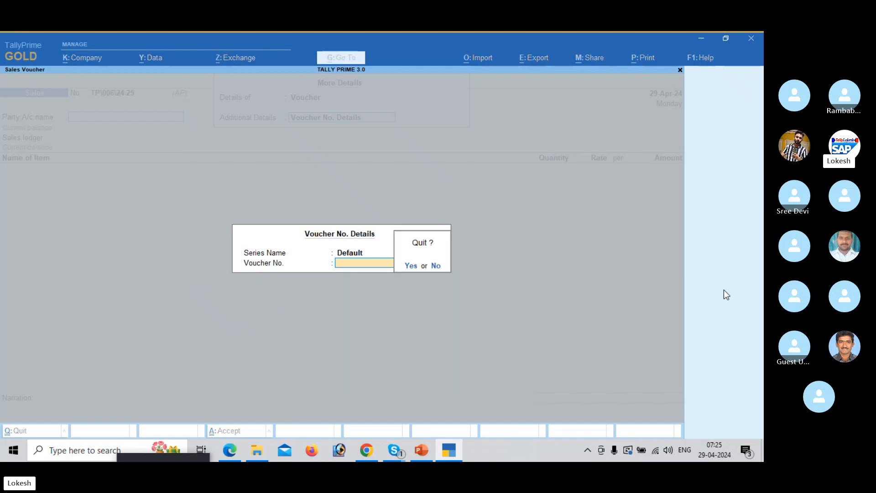
key(Return)
key(Escape)
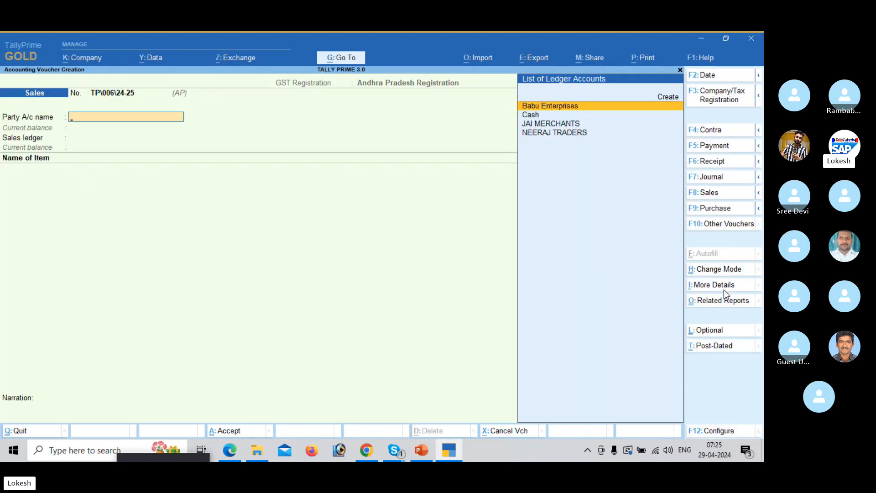
key(Escape)
key(Return)
key(Return)
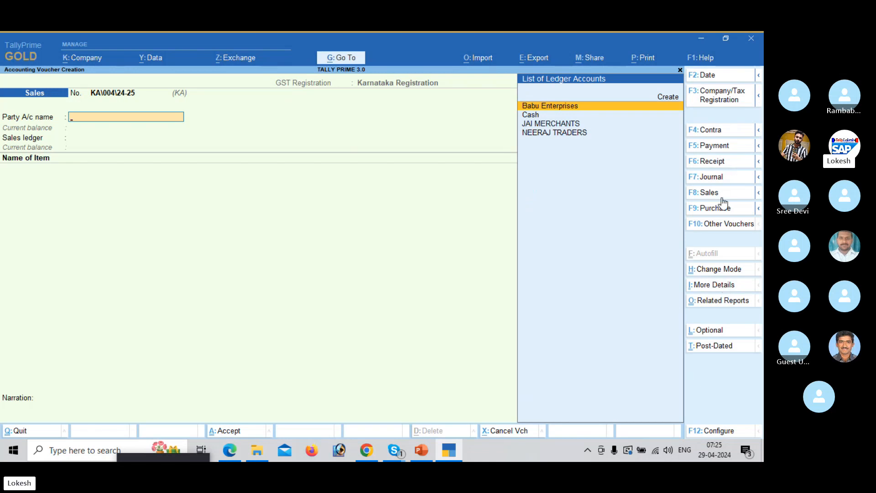
click(731, 96)
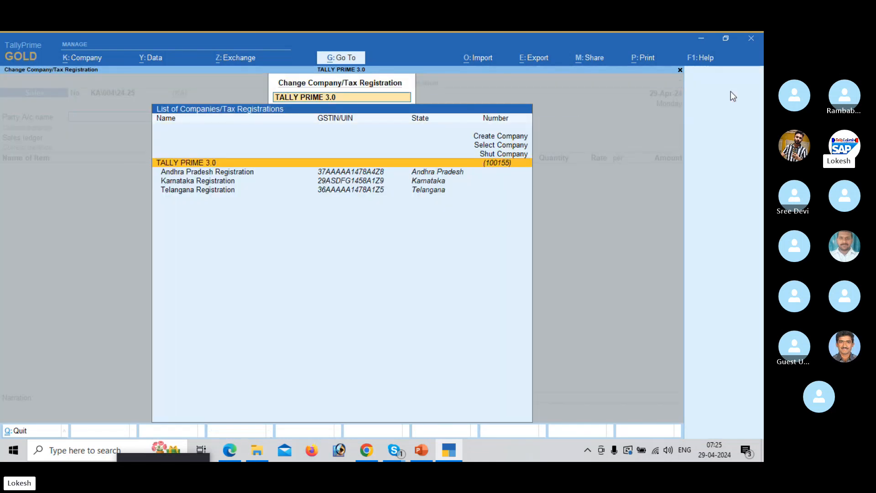
key(Down)
key(Return)
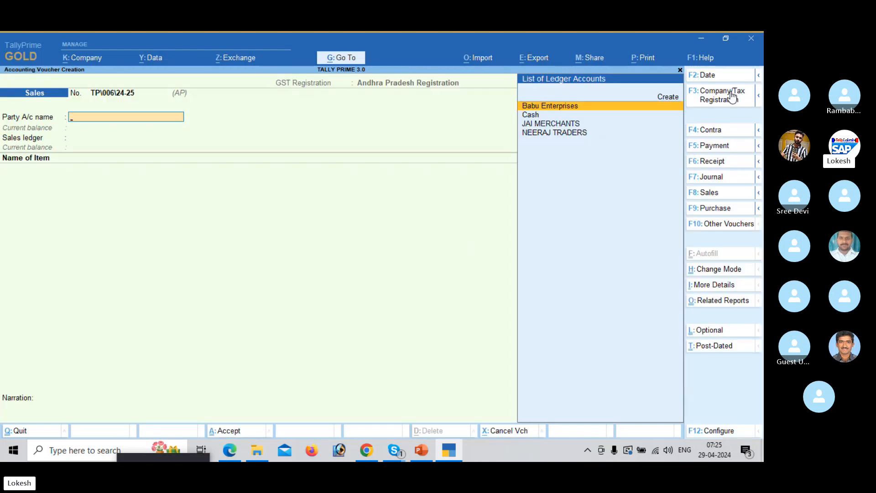
Step: Open GST Registration Details from the new Andhra Pradesh sales voucher's additional details
key(Down)
key(Down)
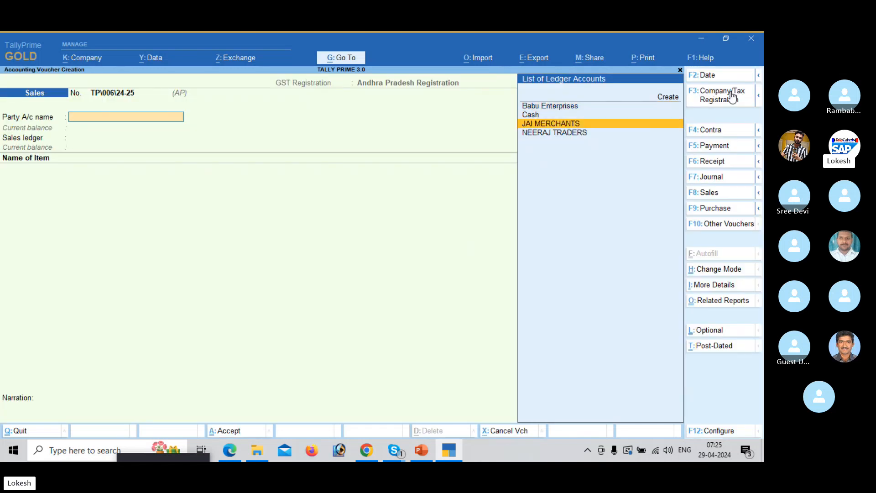
click(721, 302)
key(Escape)
click(724, 287)
key(Down)
key(Down)
key(Down)
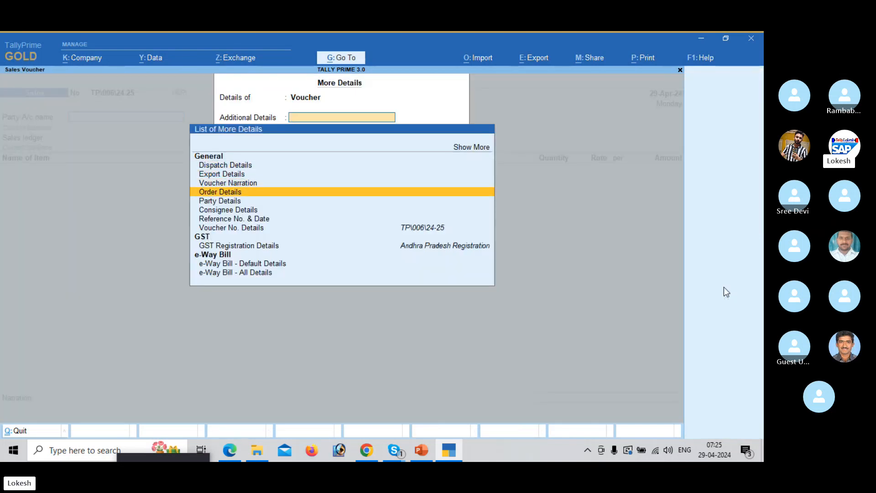
key(Down)
key(Down)
key(Down)
key(Down)
key(Down)
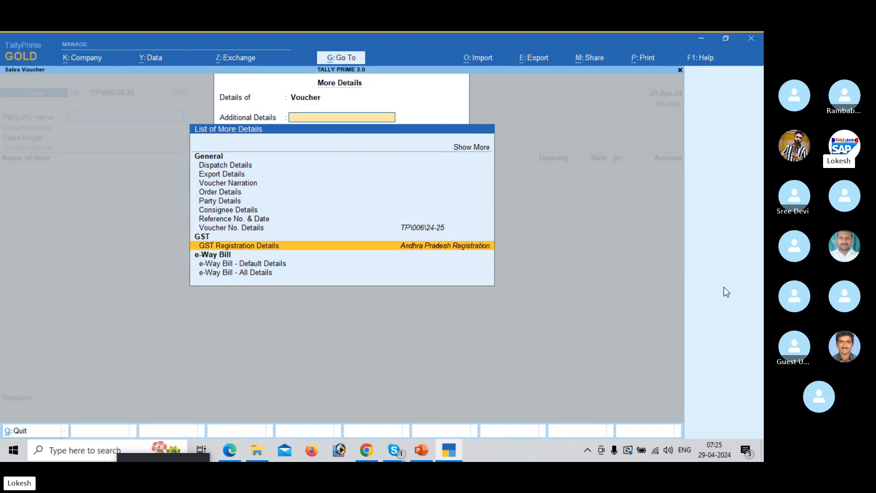
key(Return)
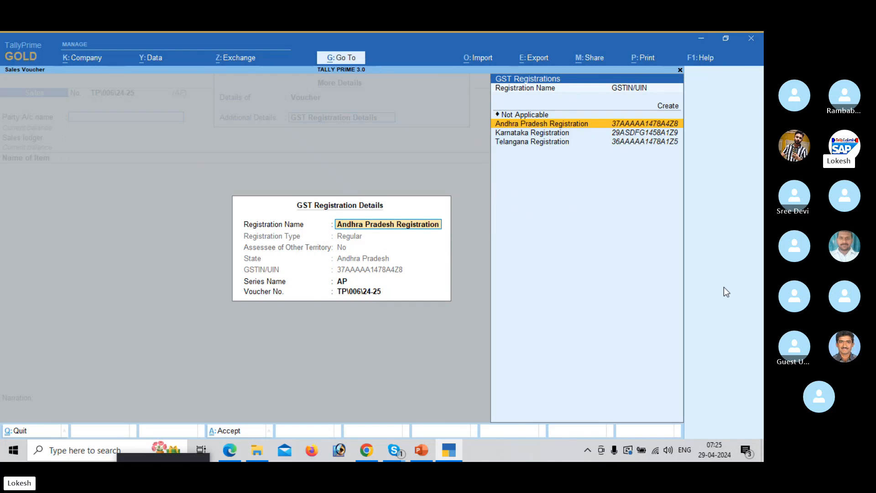
Step: Keep Andhra Pradesh Registration with series AP and assign the unused voucher number TP\003\24-25 to the voucher
key(Return)
key(Return)
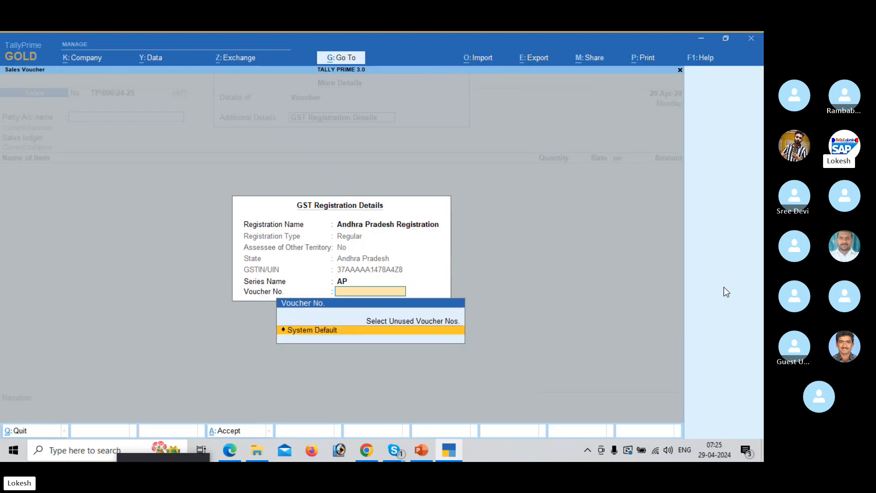
key(Up)
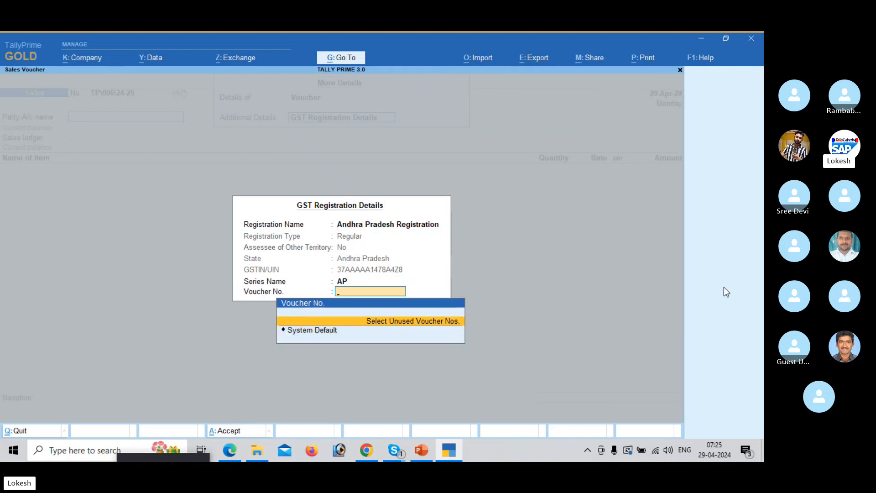
key(Return)
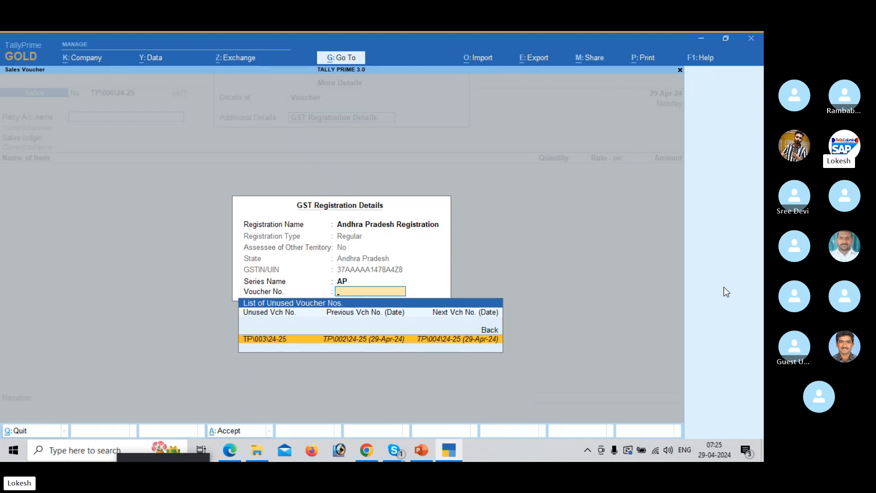
key(Return)
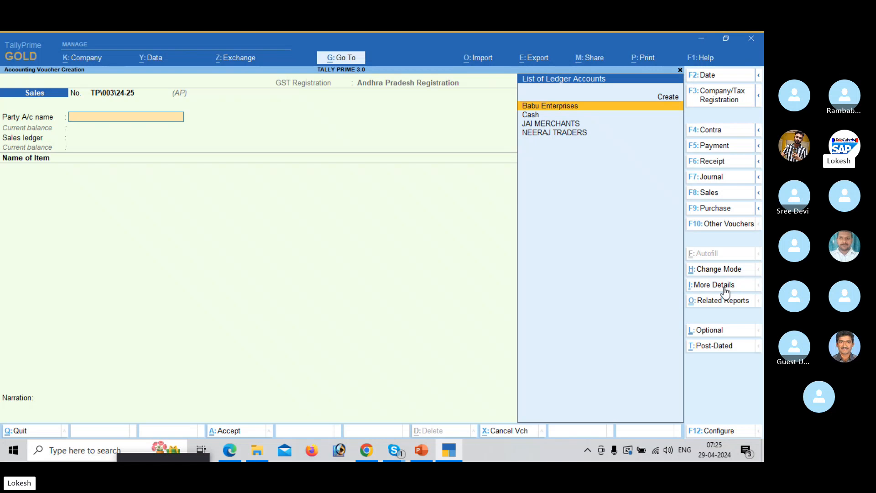
Step: Choose JAI MERCHANTS as the party, accept its dispatch and party details, and use the SALES ledger
key(Down)
key(Down)
key(Return)
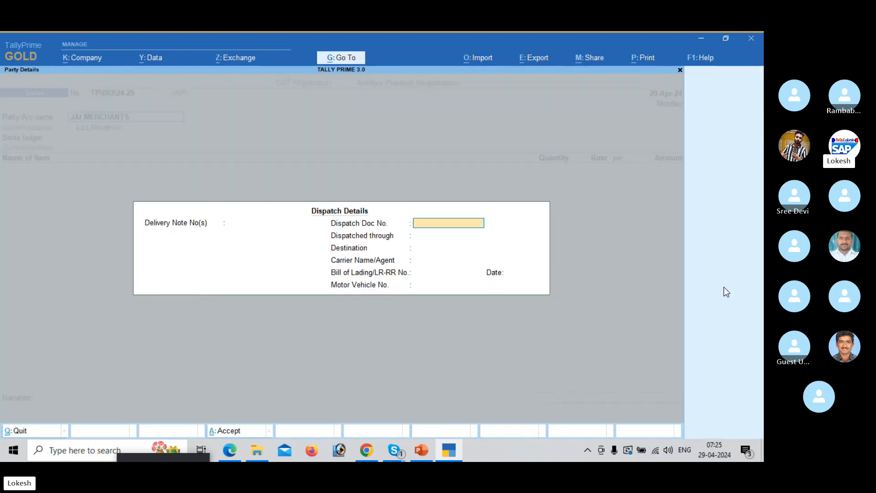
key(ctrl+a)
key(Return)
key(Return)
key(Return)
key(Return)
key(Return)
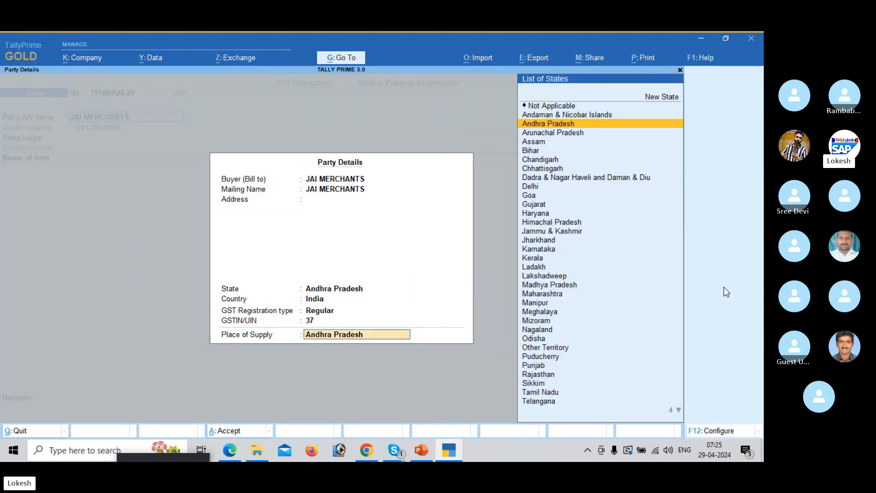
key(Return)
key(Return)
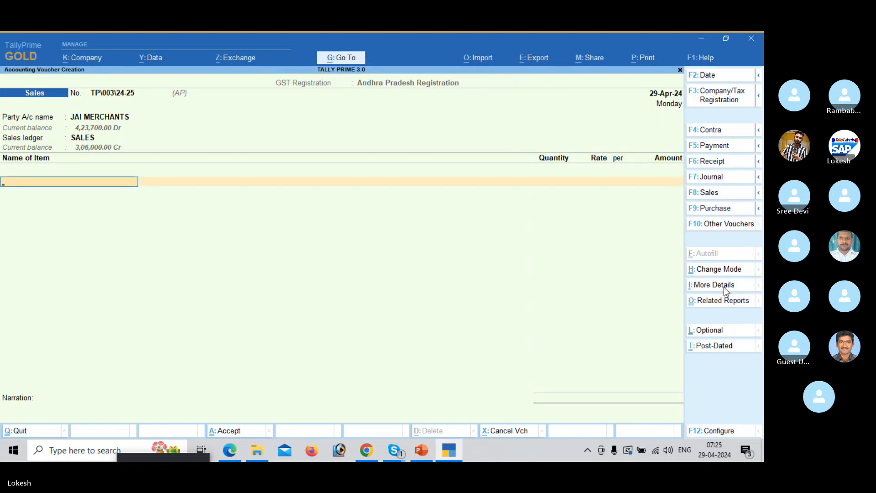
Step: Add the Hp Laptop item with a quantity of 4 nos at a rate of 10,000.00
key(Down)
key(Return)
text(4)
key(Return)
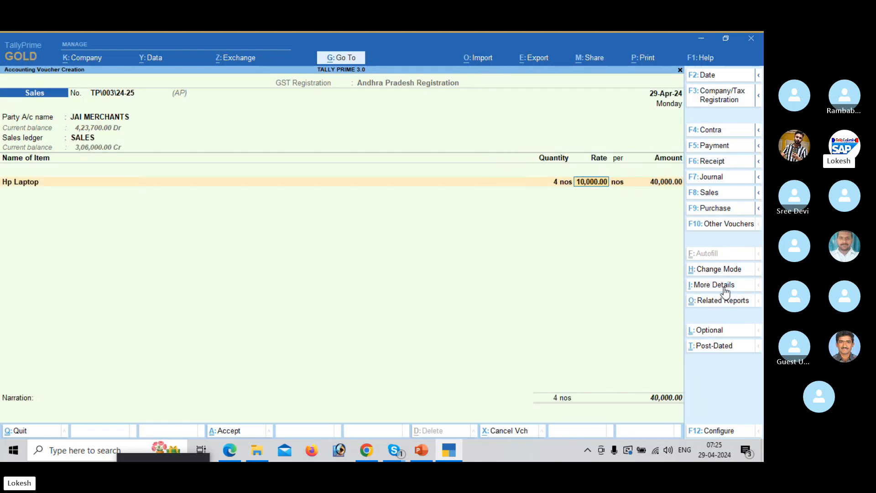
key(Return)
key(Return)
key(Return)
Step: Add the CGST and SGST ledgers below the item and save the voucher with no narration
text(c)
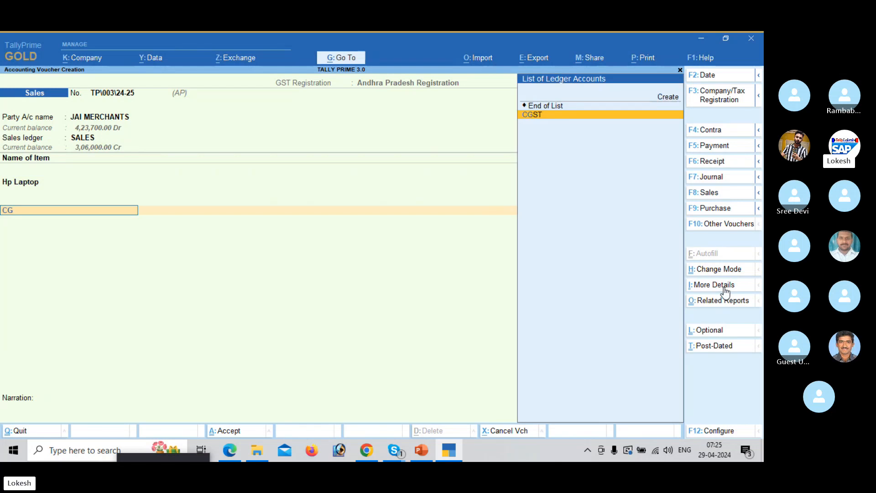
key(Return)
key(Return)
text(sg)
key(Return)
key(Return)
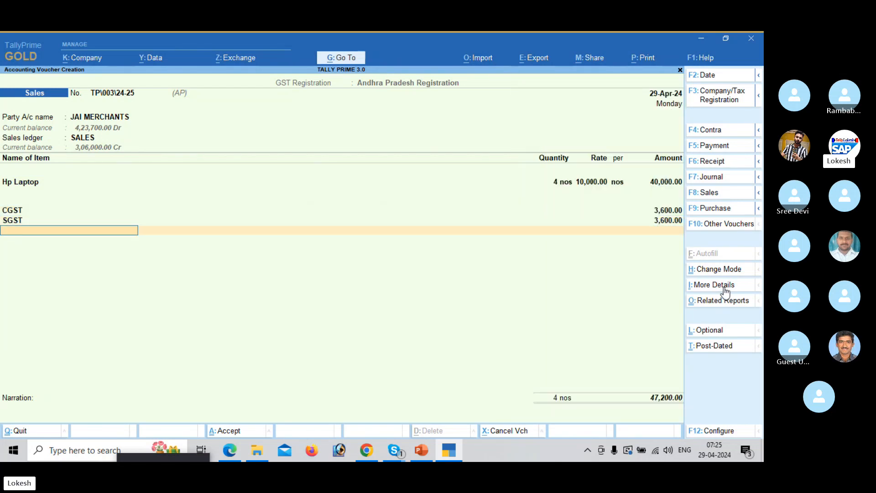
key(Return)
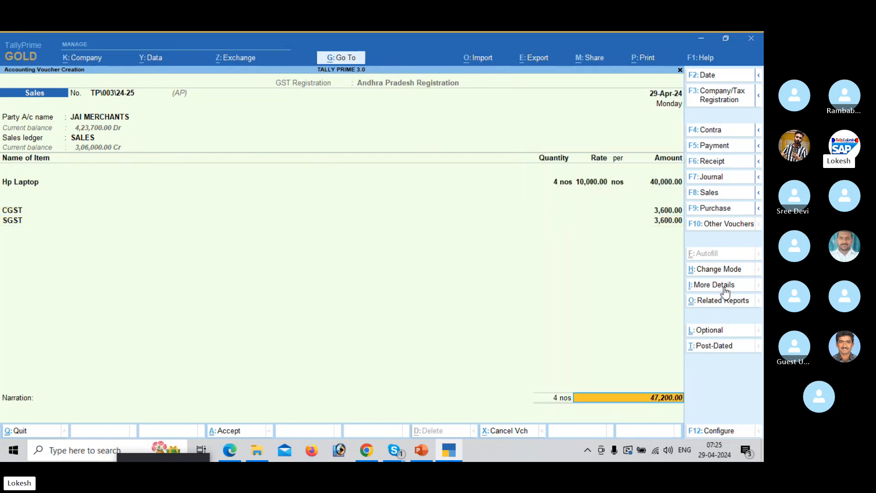
key(Return)
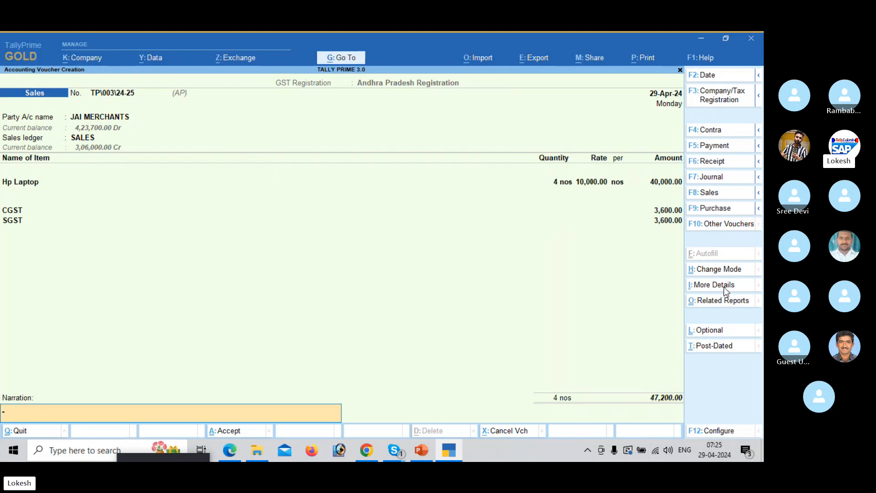
key(Return)
key(Return)
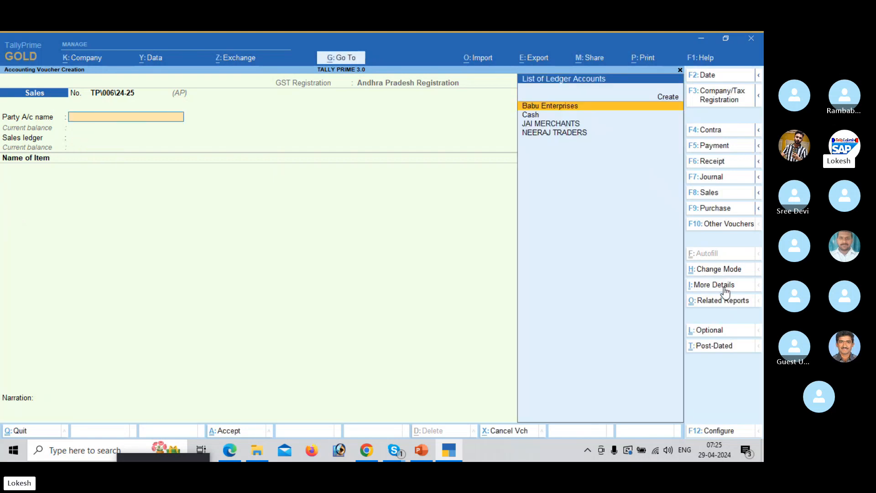
Step: Leave voucher creation and check the Day Book's sales voucher numbers down to the last entry
key(Escape)
key(Return)
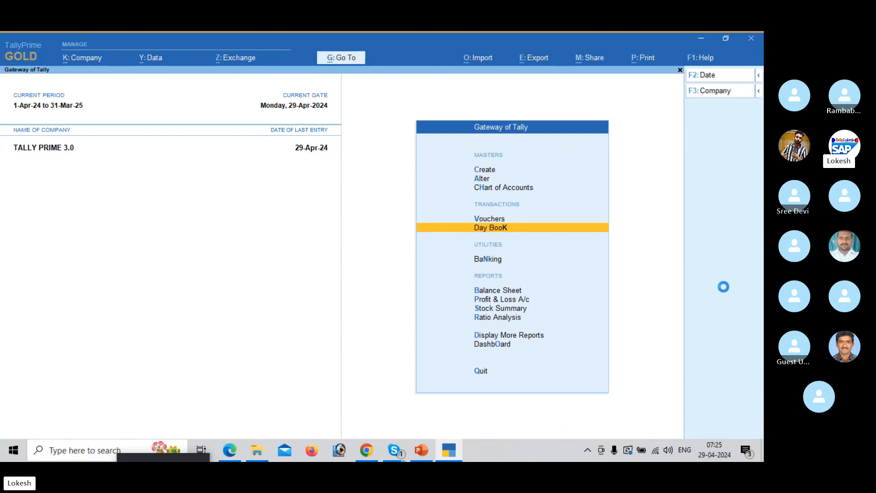
key(Return)
key(Down)
key(Down)
key(Down)
key(Down)
key(Down)
key(Down)
key(Down)
key(Down)
key(Down)
key(Down)
key(Down)
key(Down)
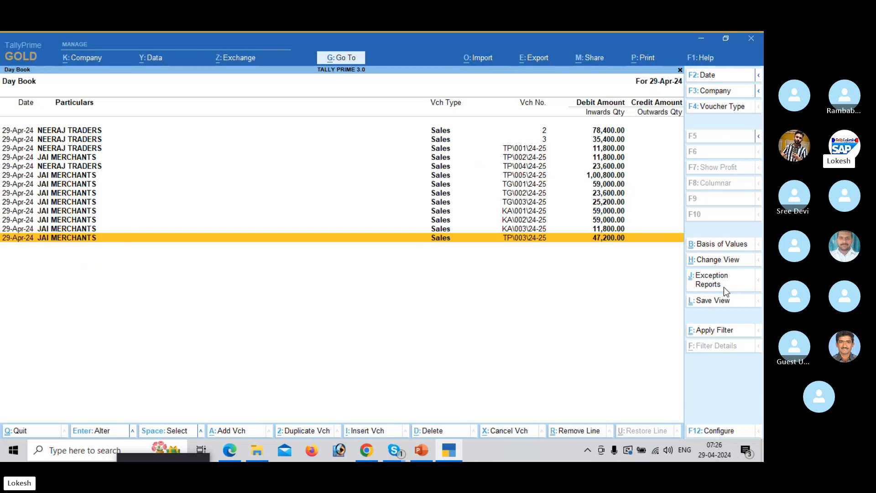
Step: Return to the Gateway of Tally and open the Sales voucher type for alteration at its multiple numbering series option
key(Escape)
key(Up)
key(Up)
key(Up)
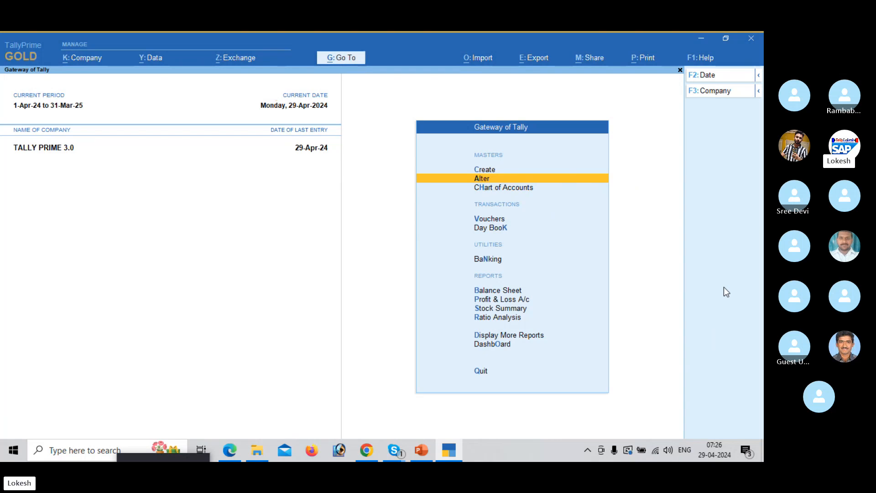
key(Return)
key(Down)
key(Down)
key(Return)
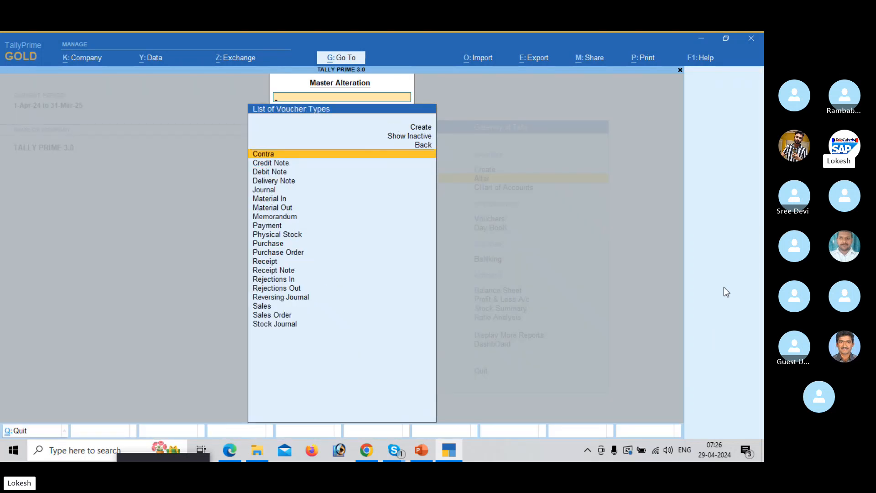
text(sa)
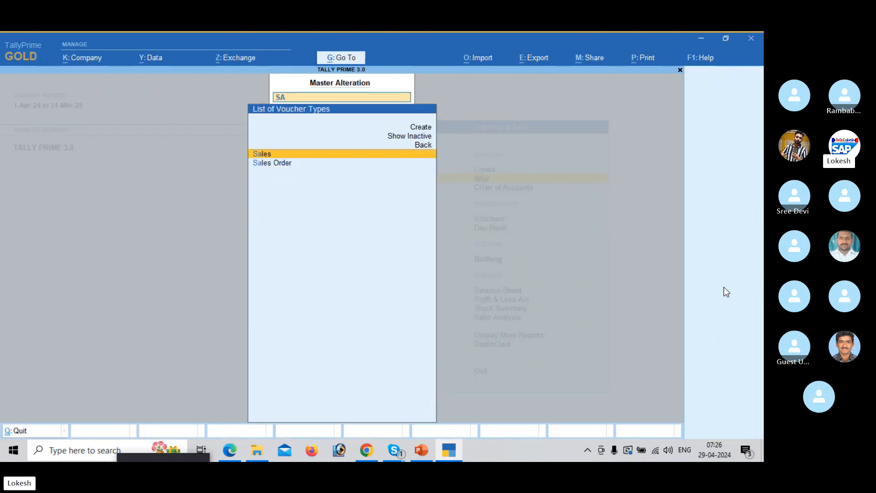
key(Return)
key(Return)
key(Return)
key(Return)
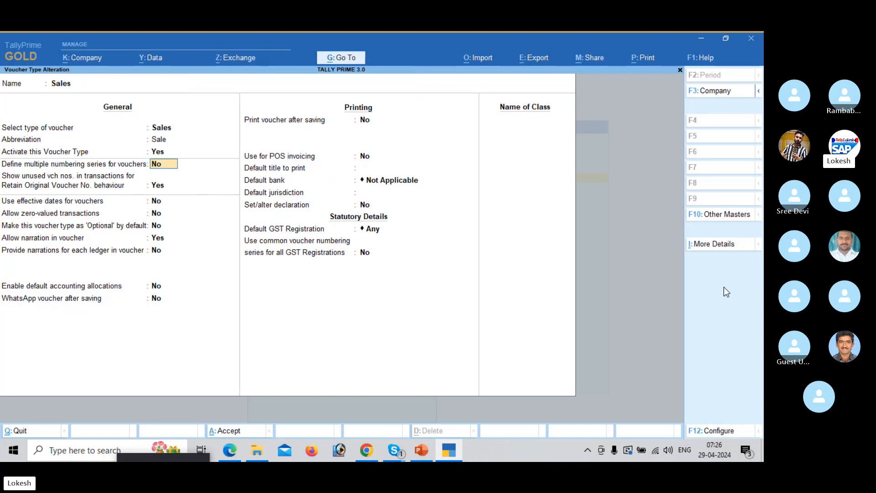
Step: Enable multiple numbering series and set the AP series' numbering behaviour on insertion/deletion to Renumber Vouchers, accepting the effect on existing transactions
text(y)
key(Return)
key(Return)
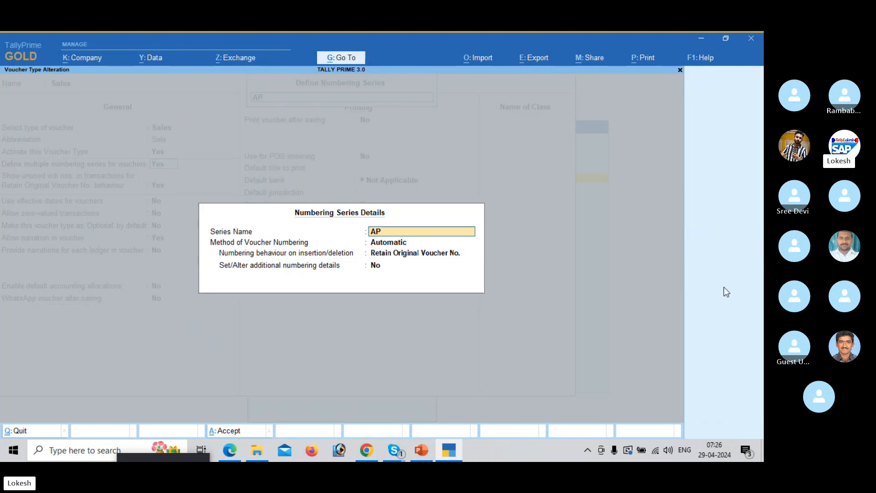
key(Return)
key(Return)
key(Up)
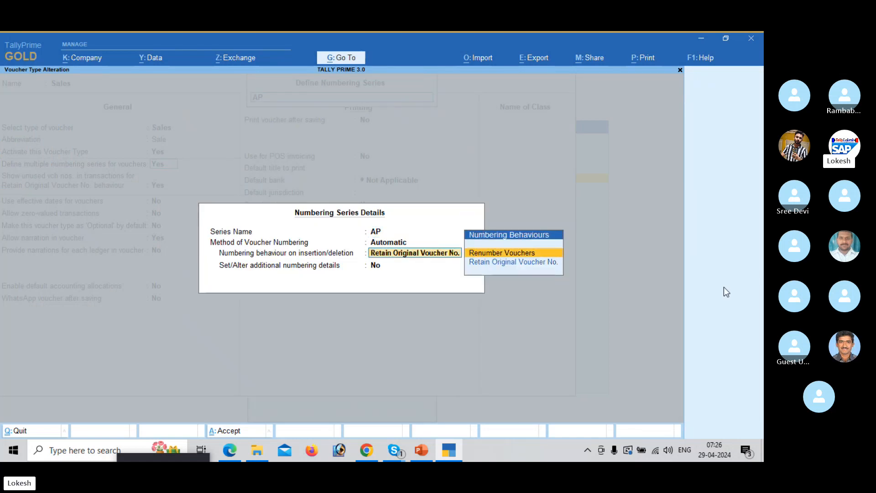
key(Return)
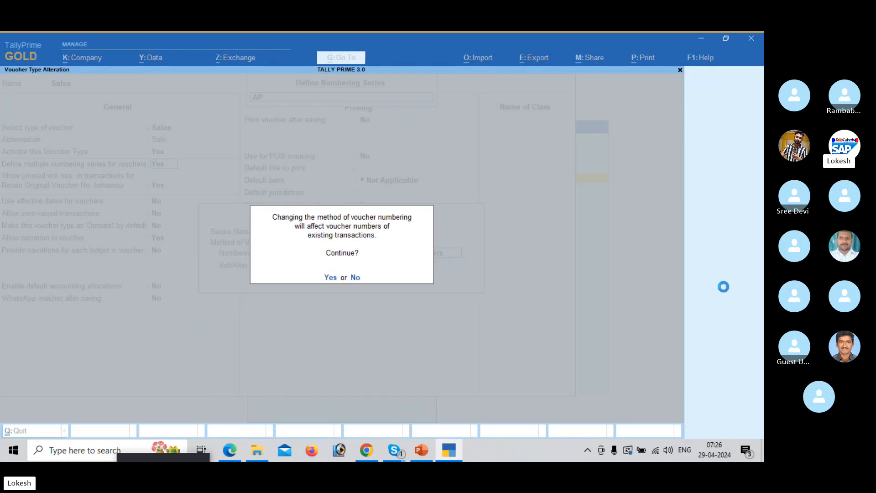
key(Return)
key(Return)
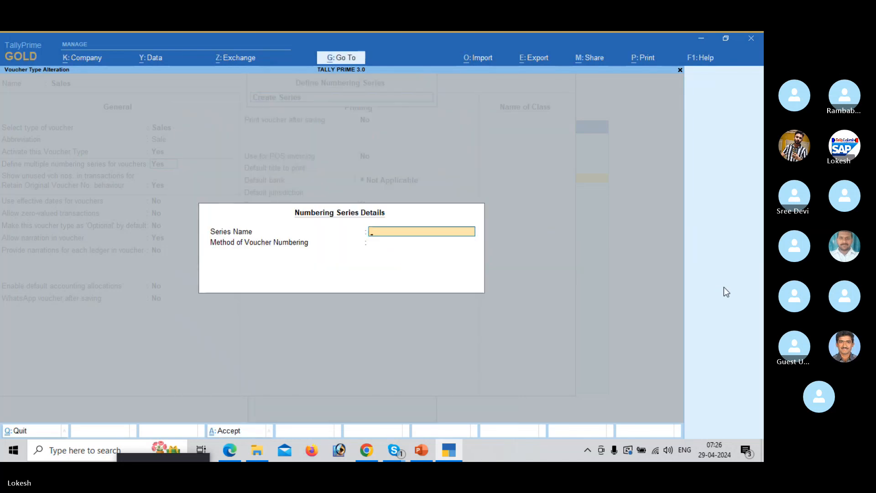
Step: Discard the blank new series, close the numbering series list and save the Sales voucher type
key(Escape)
key(Return)
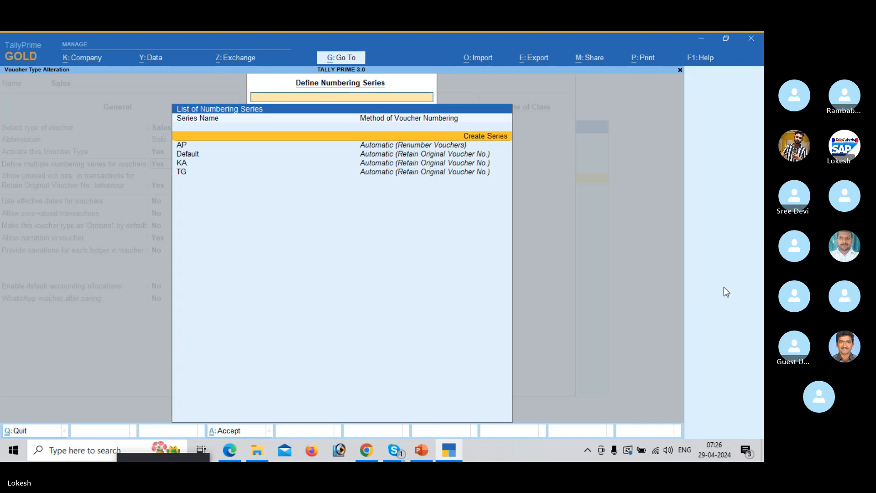
key(Escape)
key(ctrl+a)
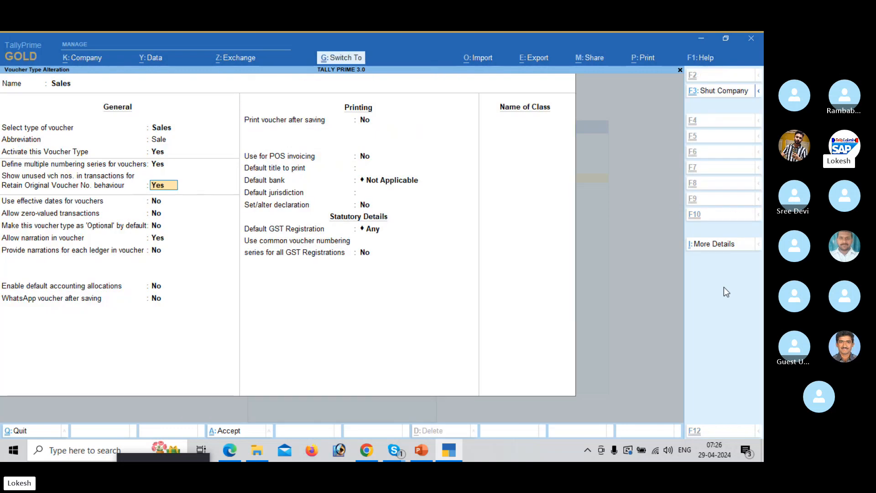
key(y)
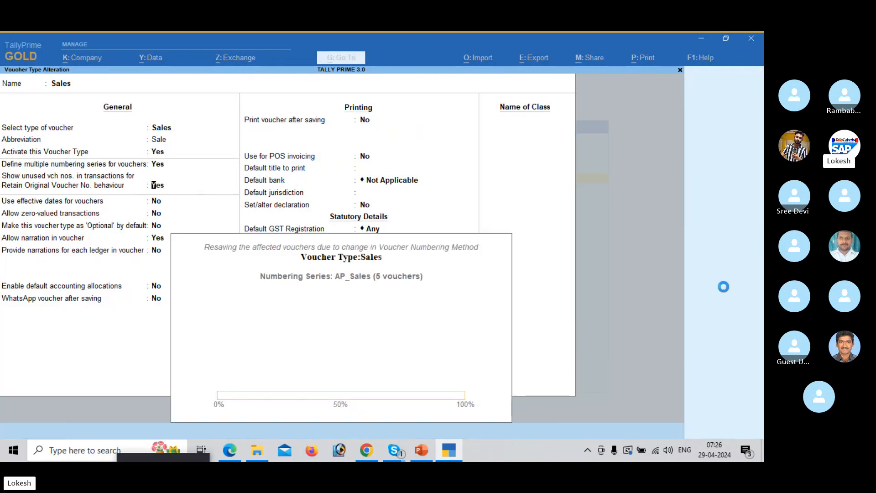
Step: Return to the Gateway of Tally and open the Day Book
key(Escape)
key(Escape)
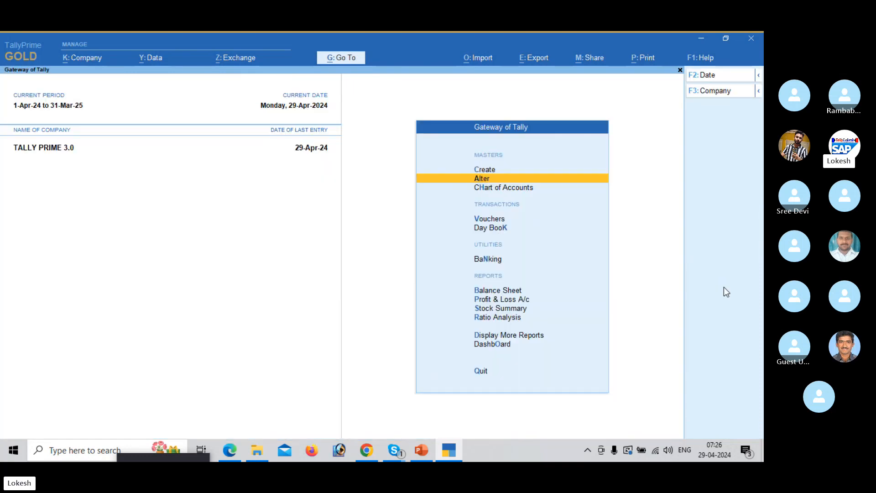
key(Down)
key(Down)
key(Down)
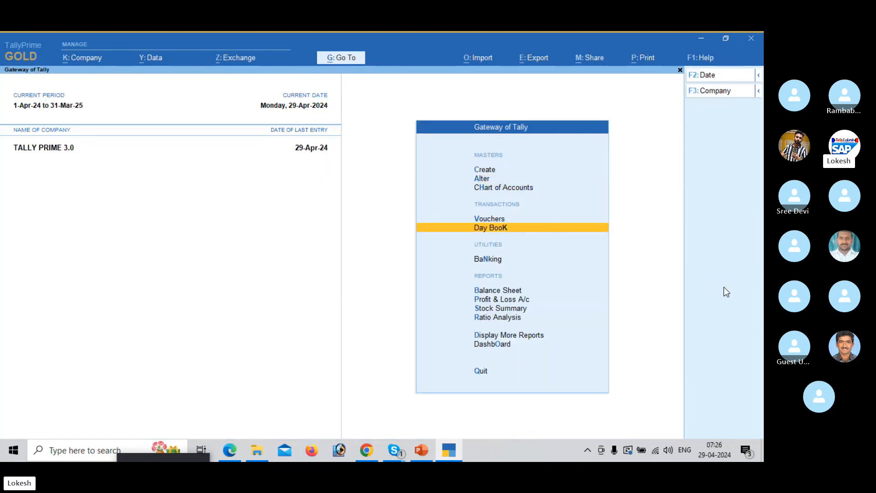
key(Return)
Step: Examine the sales voucher numbers of each series down to the last Day Book entry
key(Down)
key(Down)
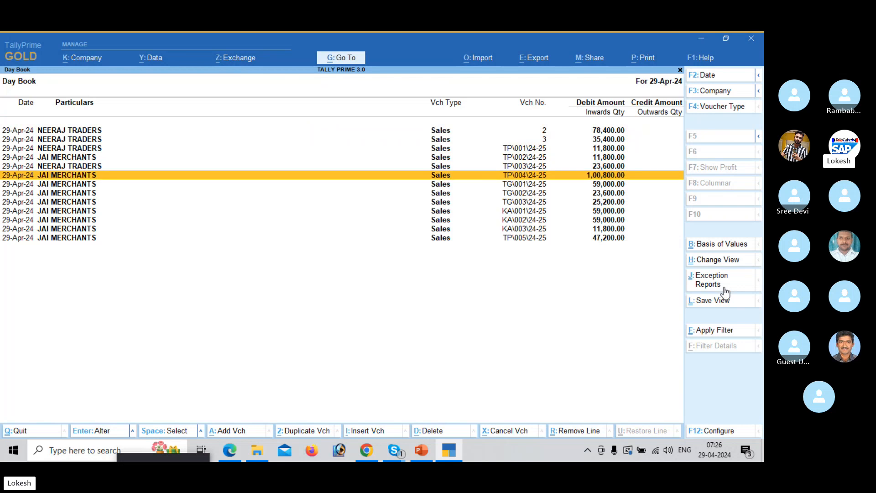
key(Down)
key(Down)
key(Down)
key(Down)
key(Down)
key(Down)
key(Down)
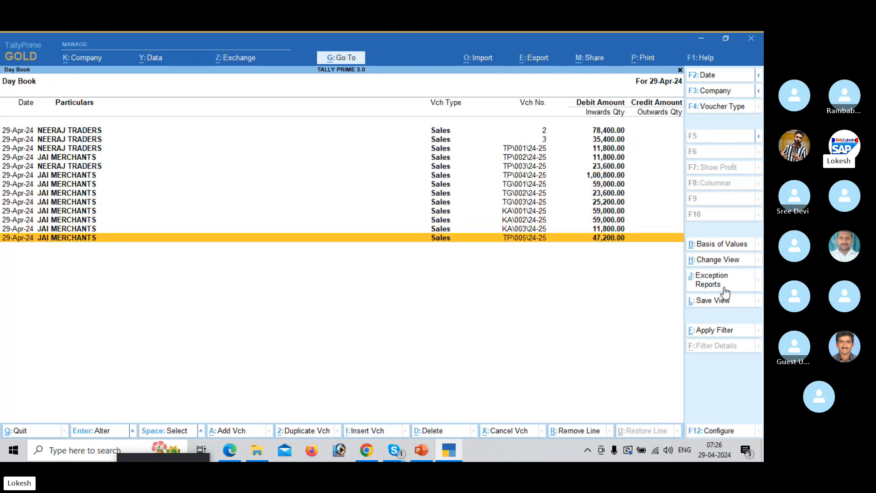
Step: Delete the JAI MERCHANTS sales voucher numbered TP\004\24-25 from the Day Book and confirm the deletion
key(Up)
key(Up)
key(Up)
key(Up)
key(Up)
key(Up)
key(Up)
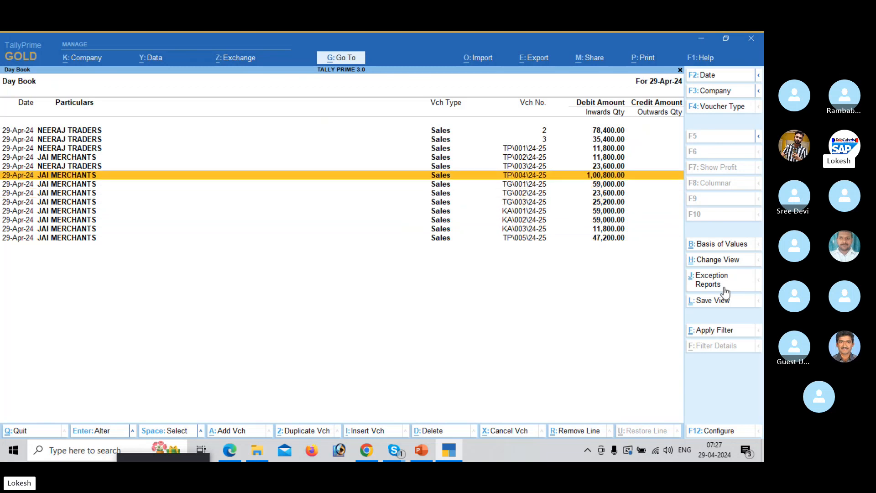
key(alt+d)
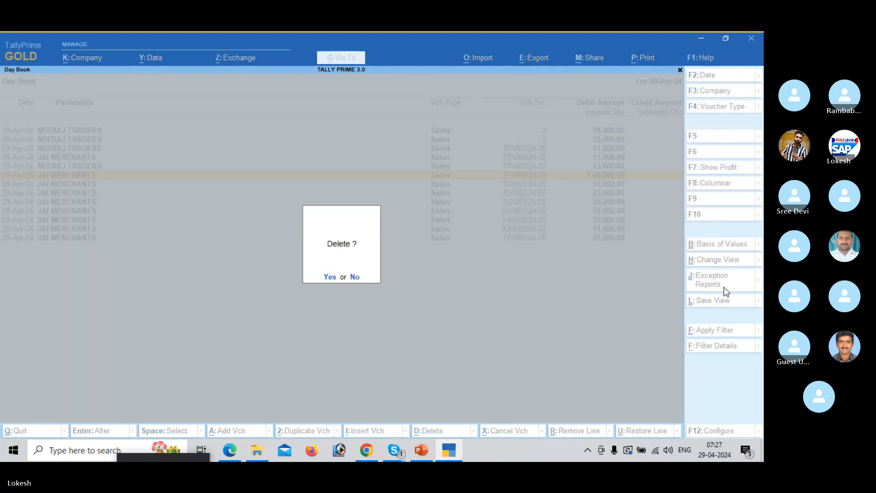
key(y)
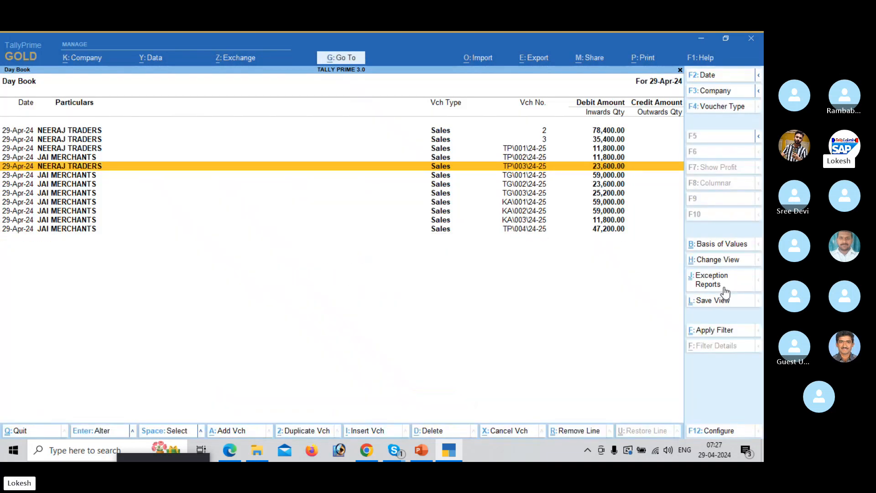
Step: Check how the last TP series voucher is numbered after the deletion
key(Down)
key(Down)
key(Down)
key(Down)
key(Down)
key(Down)
key(Down)
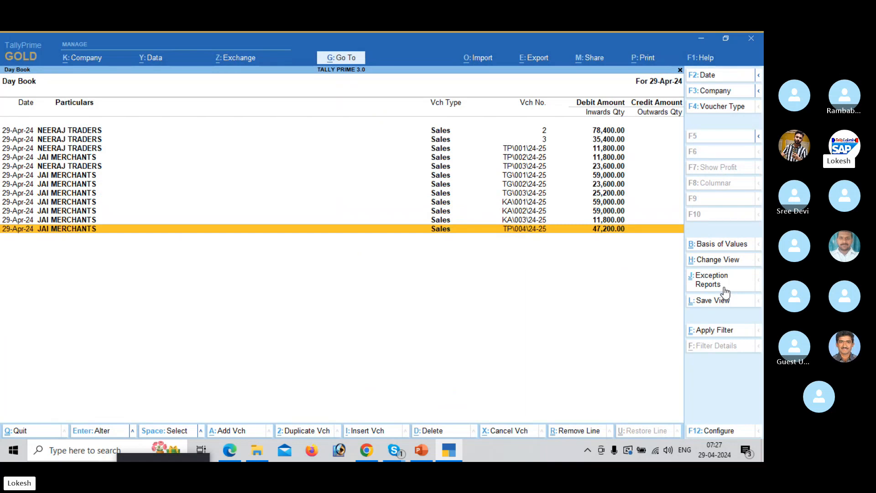
Step: Delete the JAI MERCHANTS sales voucher numbered TP\002\24-25 and confirm the deletion
key(Up)
key(Up)
key(Up)
key(Up)
key(Up)
key(Up)
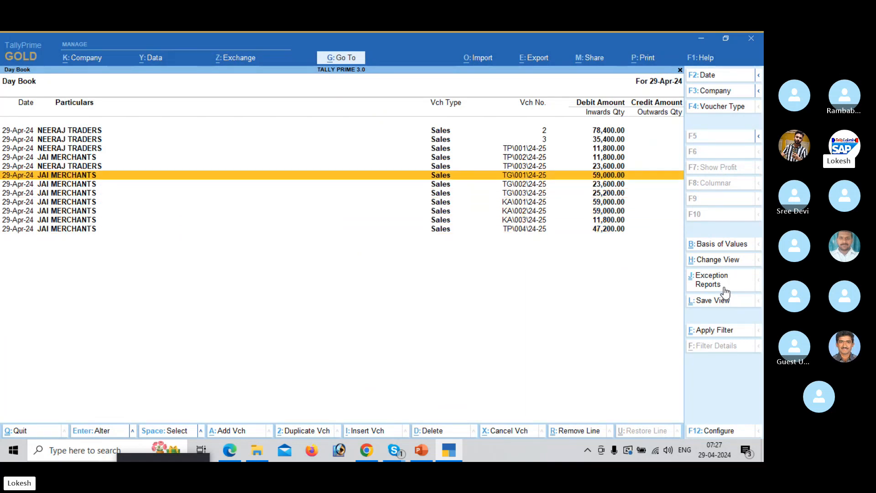
key(Up)
key(Up)
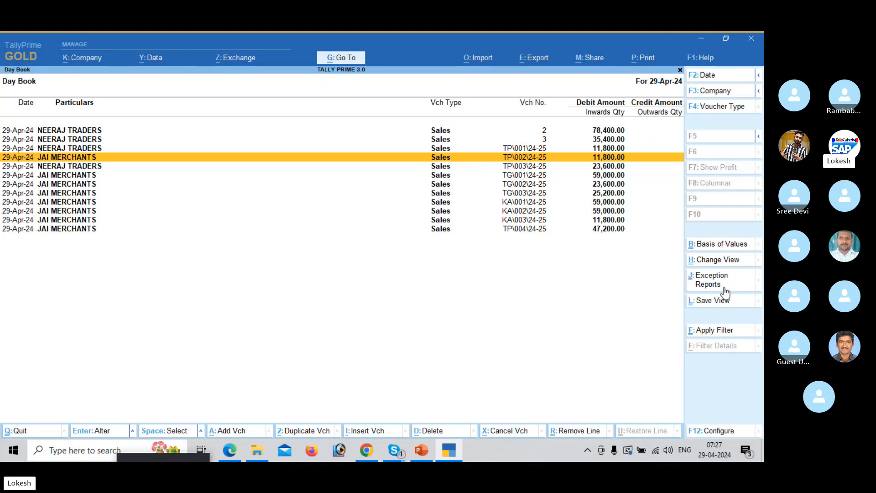
key(alt+d)
key(y)
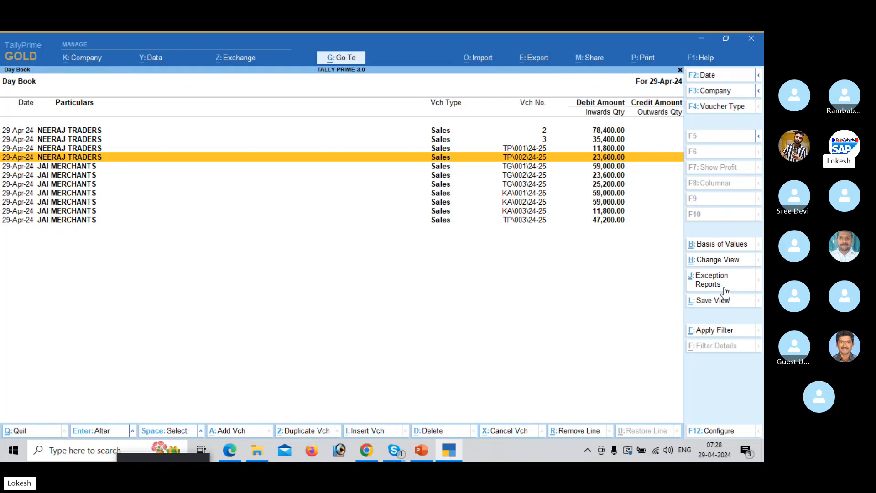
Step: Close the Day Book and switch to the Skype group call window
key(Escape)
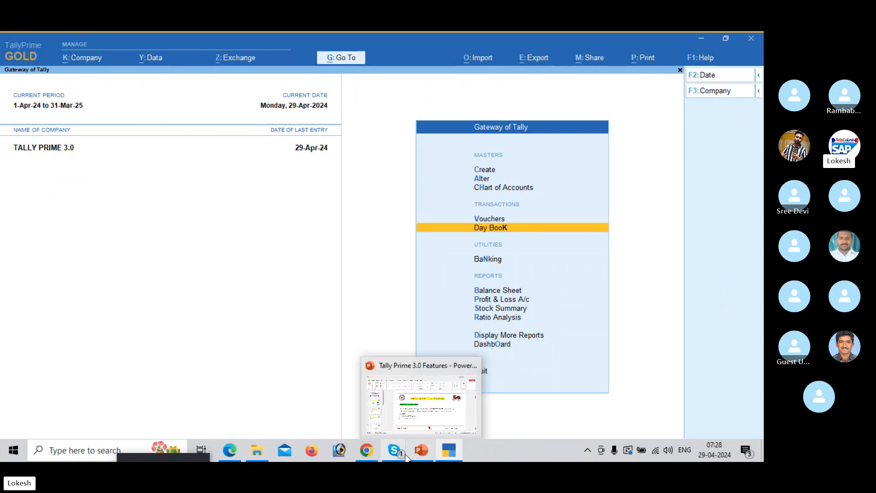
mouse_move(394, 450)
click(394, 386)
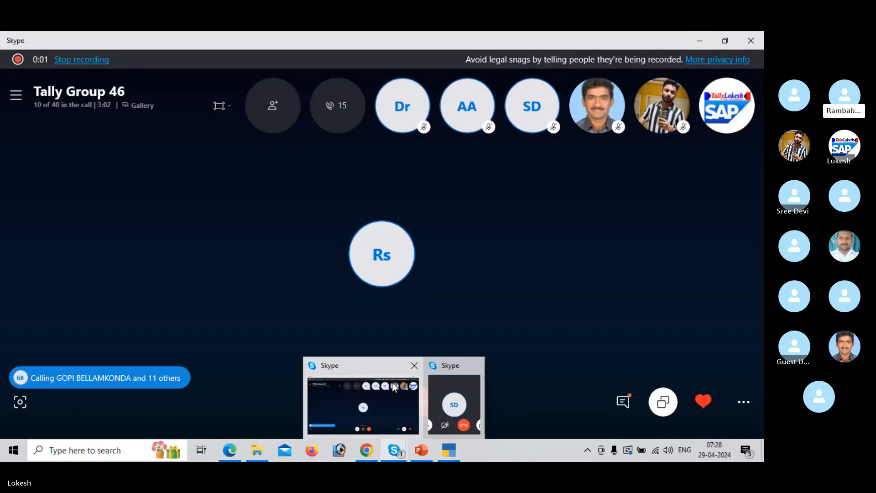